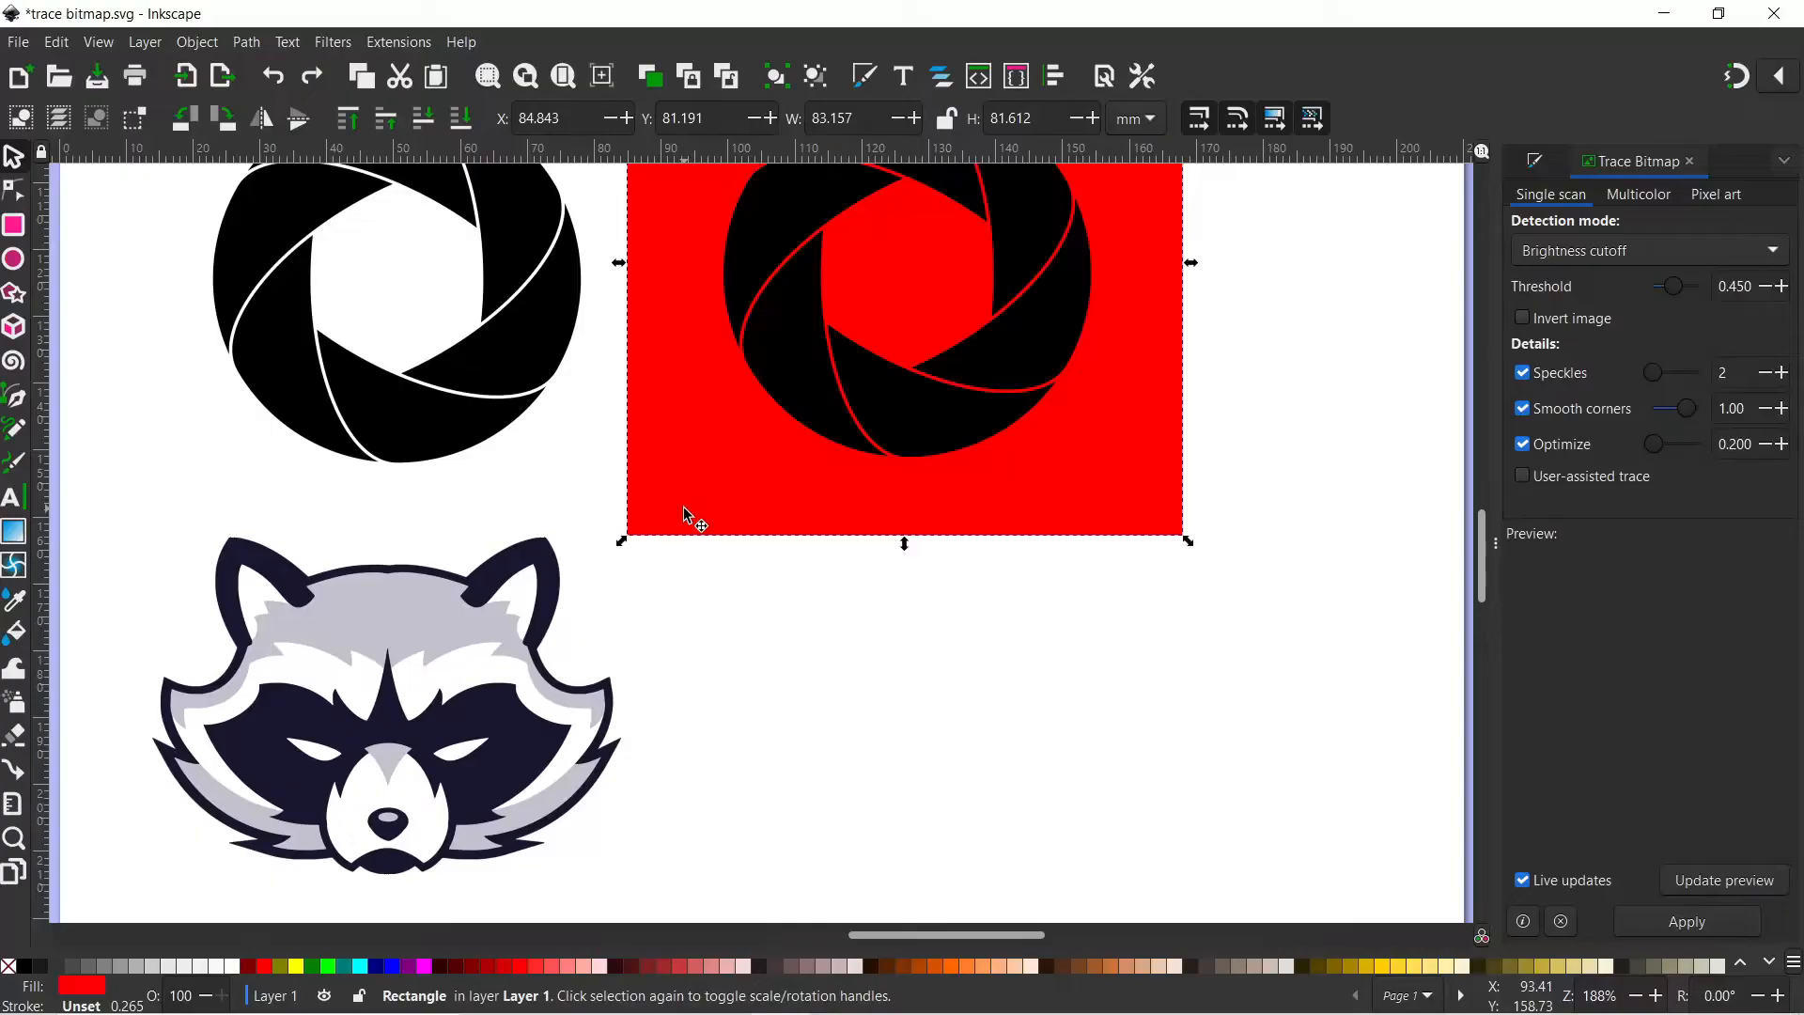
# Delete the red rectangle behind the traced aperture logo
pyautogui.press('Delete')
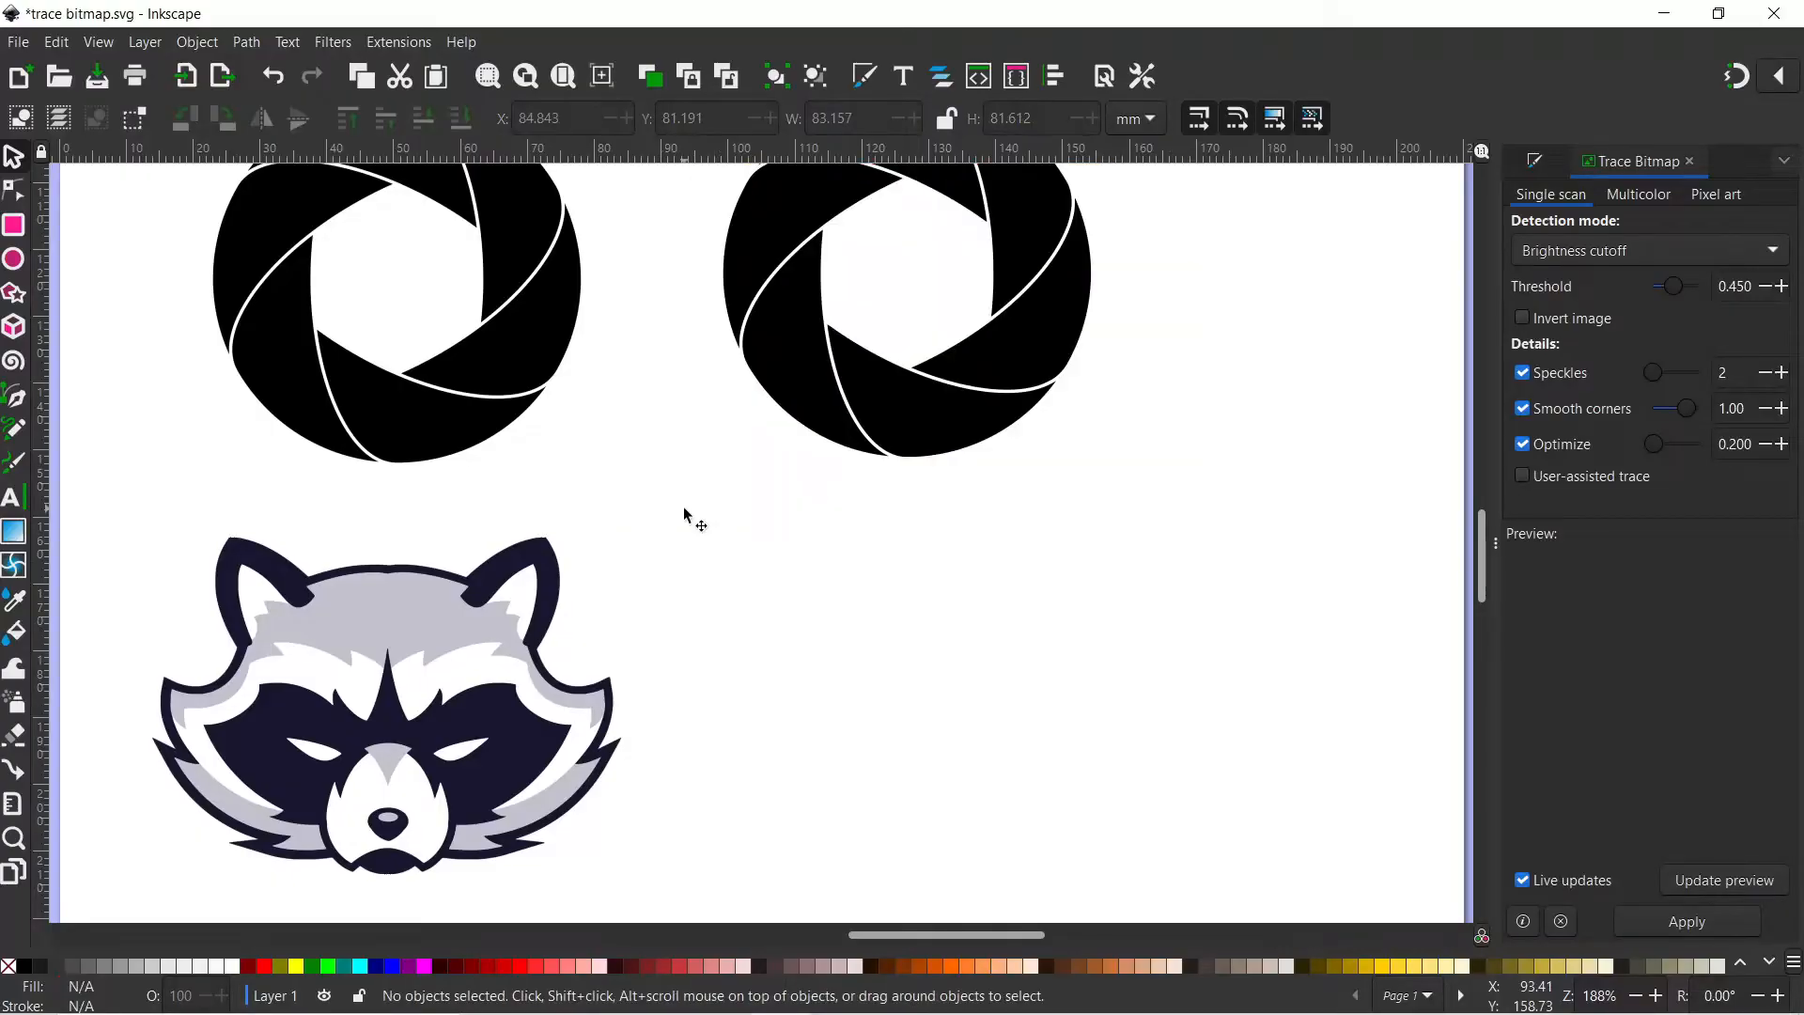
# Trace the raccoon image at different brightness cutoff thresholds, placing the white-headed trace between the original and the black-headed trace
pyautogui.click(399, 601)
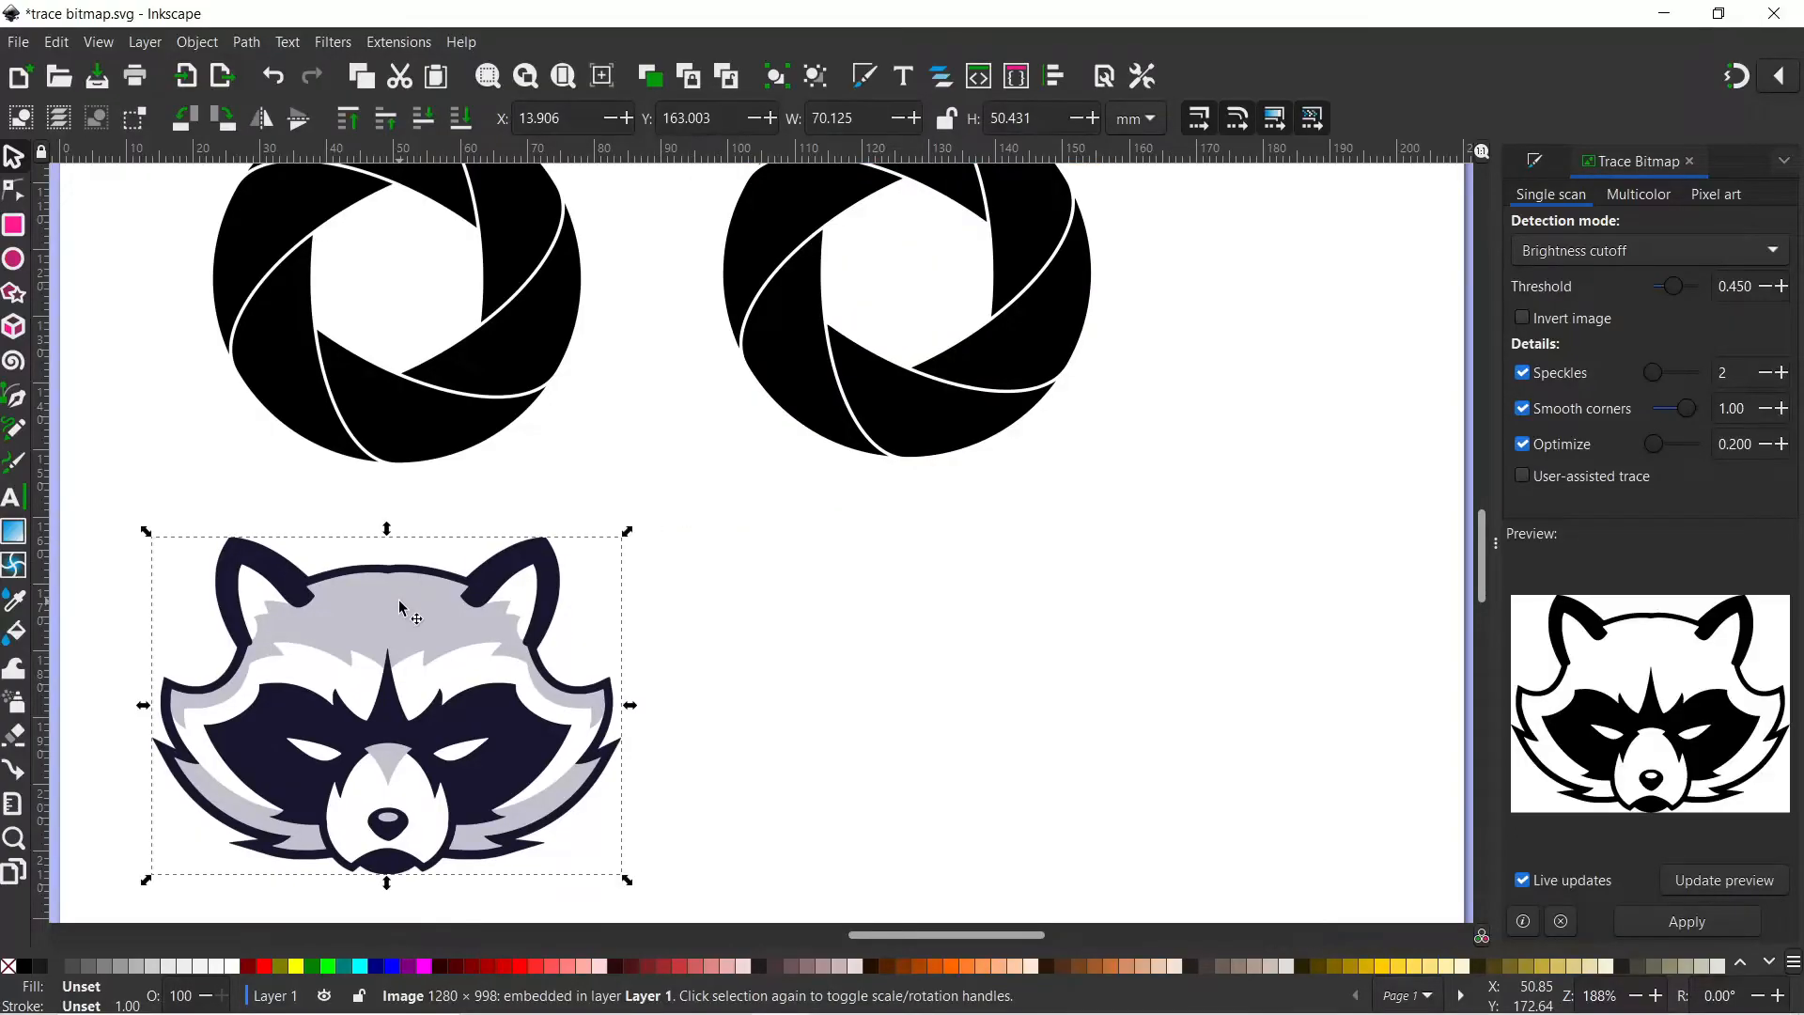
pyautogui.scroll(-2, 926, 685)
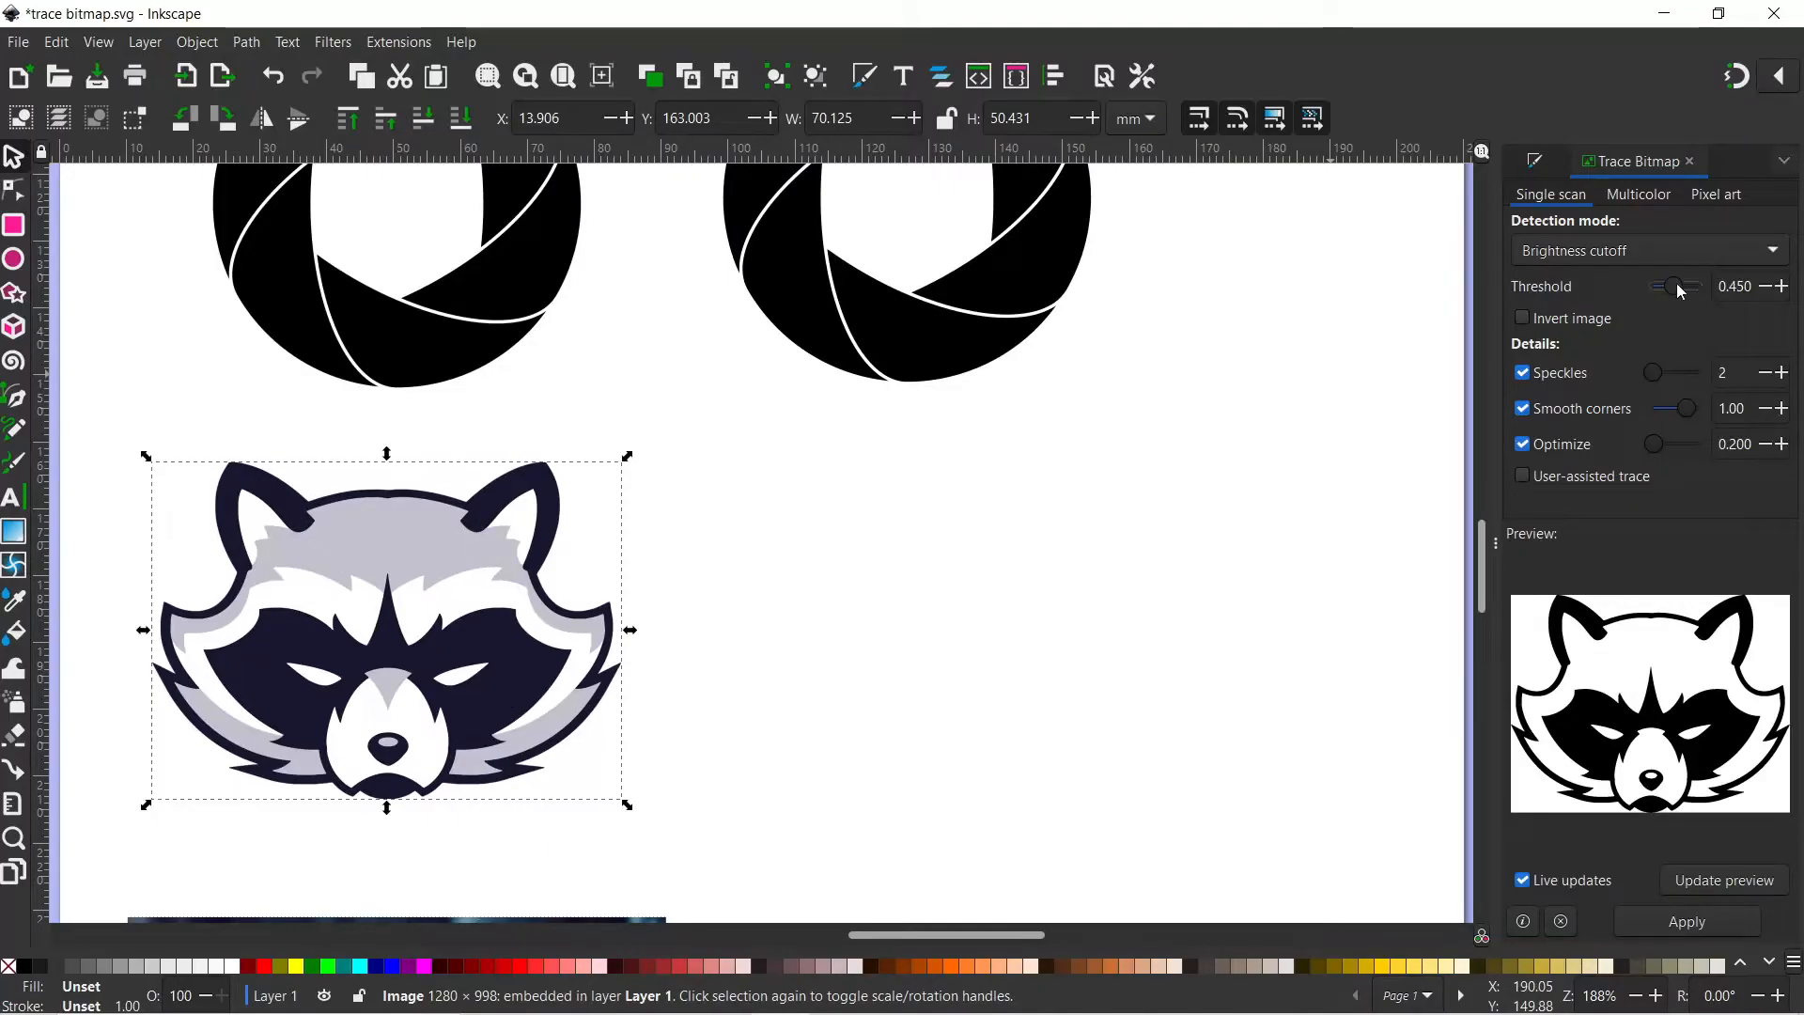
pyautogui.moveTo(1676, 284); pyautogui.dragTo(1694, 288)
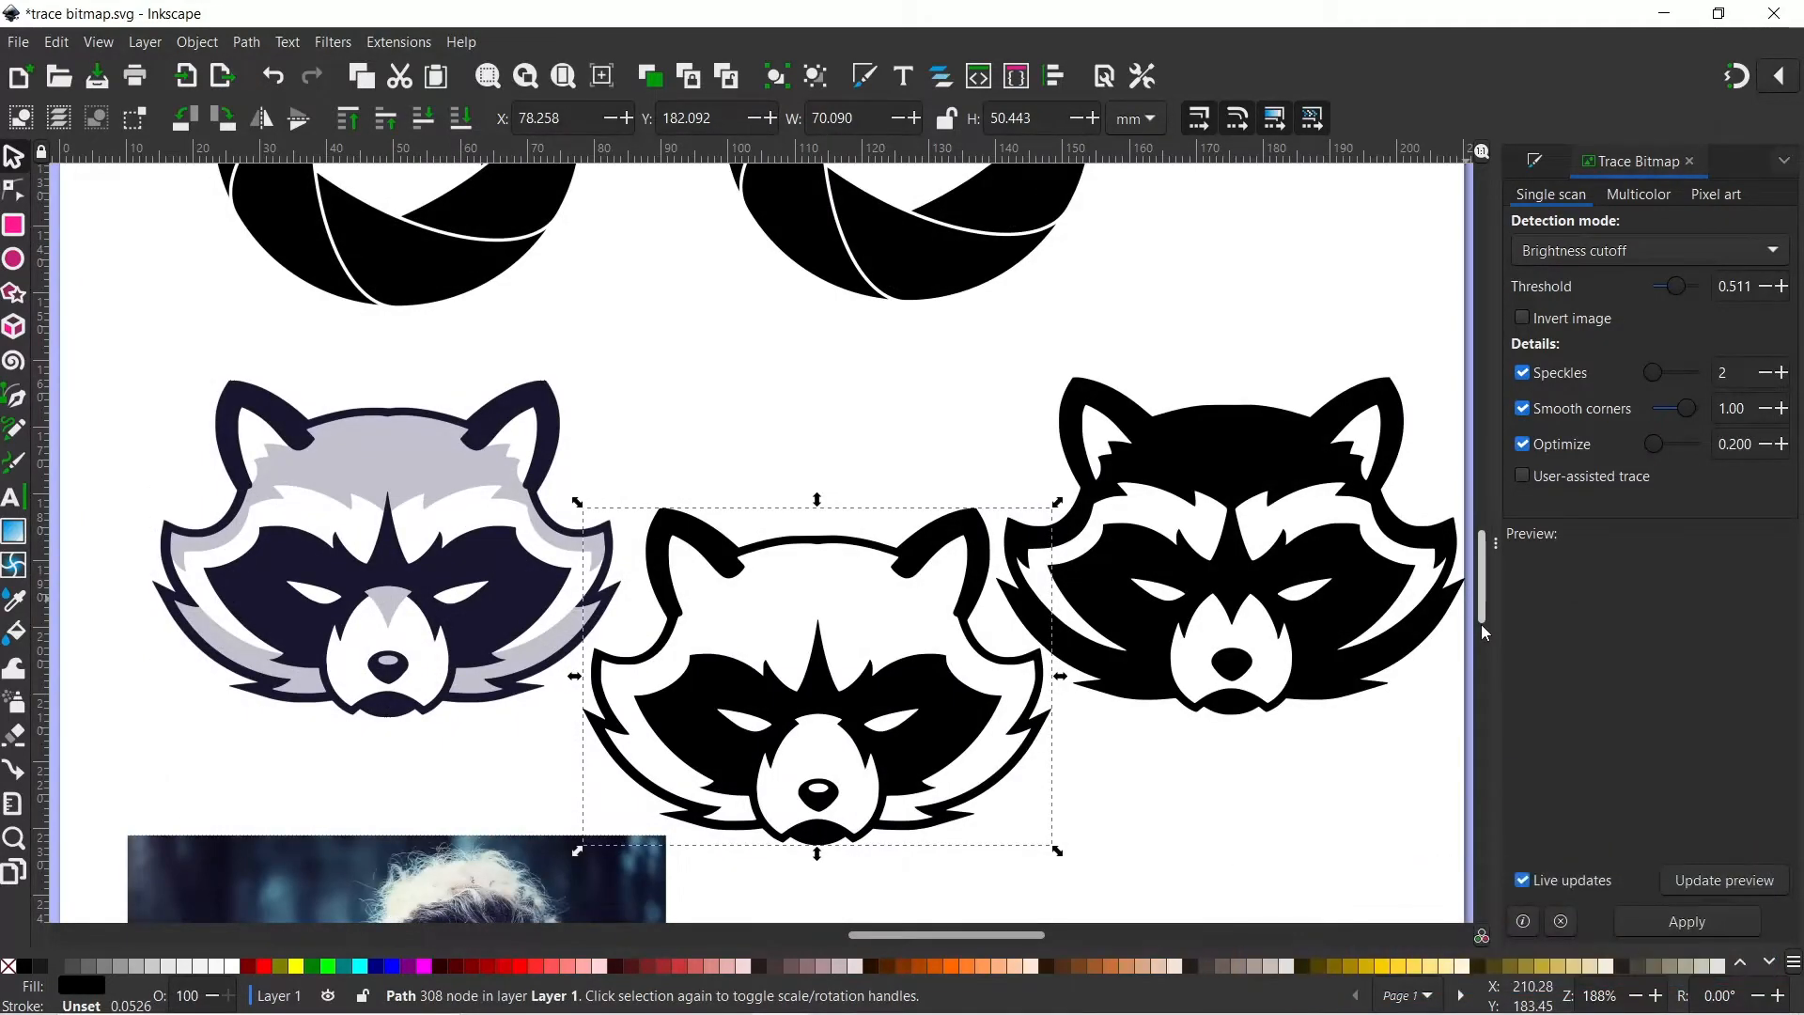
pyautogui.moveTo(1041, 717); pyautogui.dragTo(1038, 594)
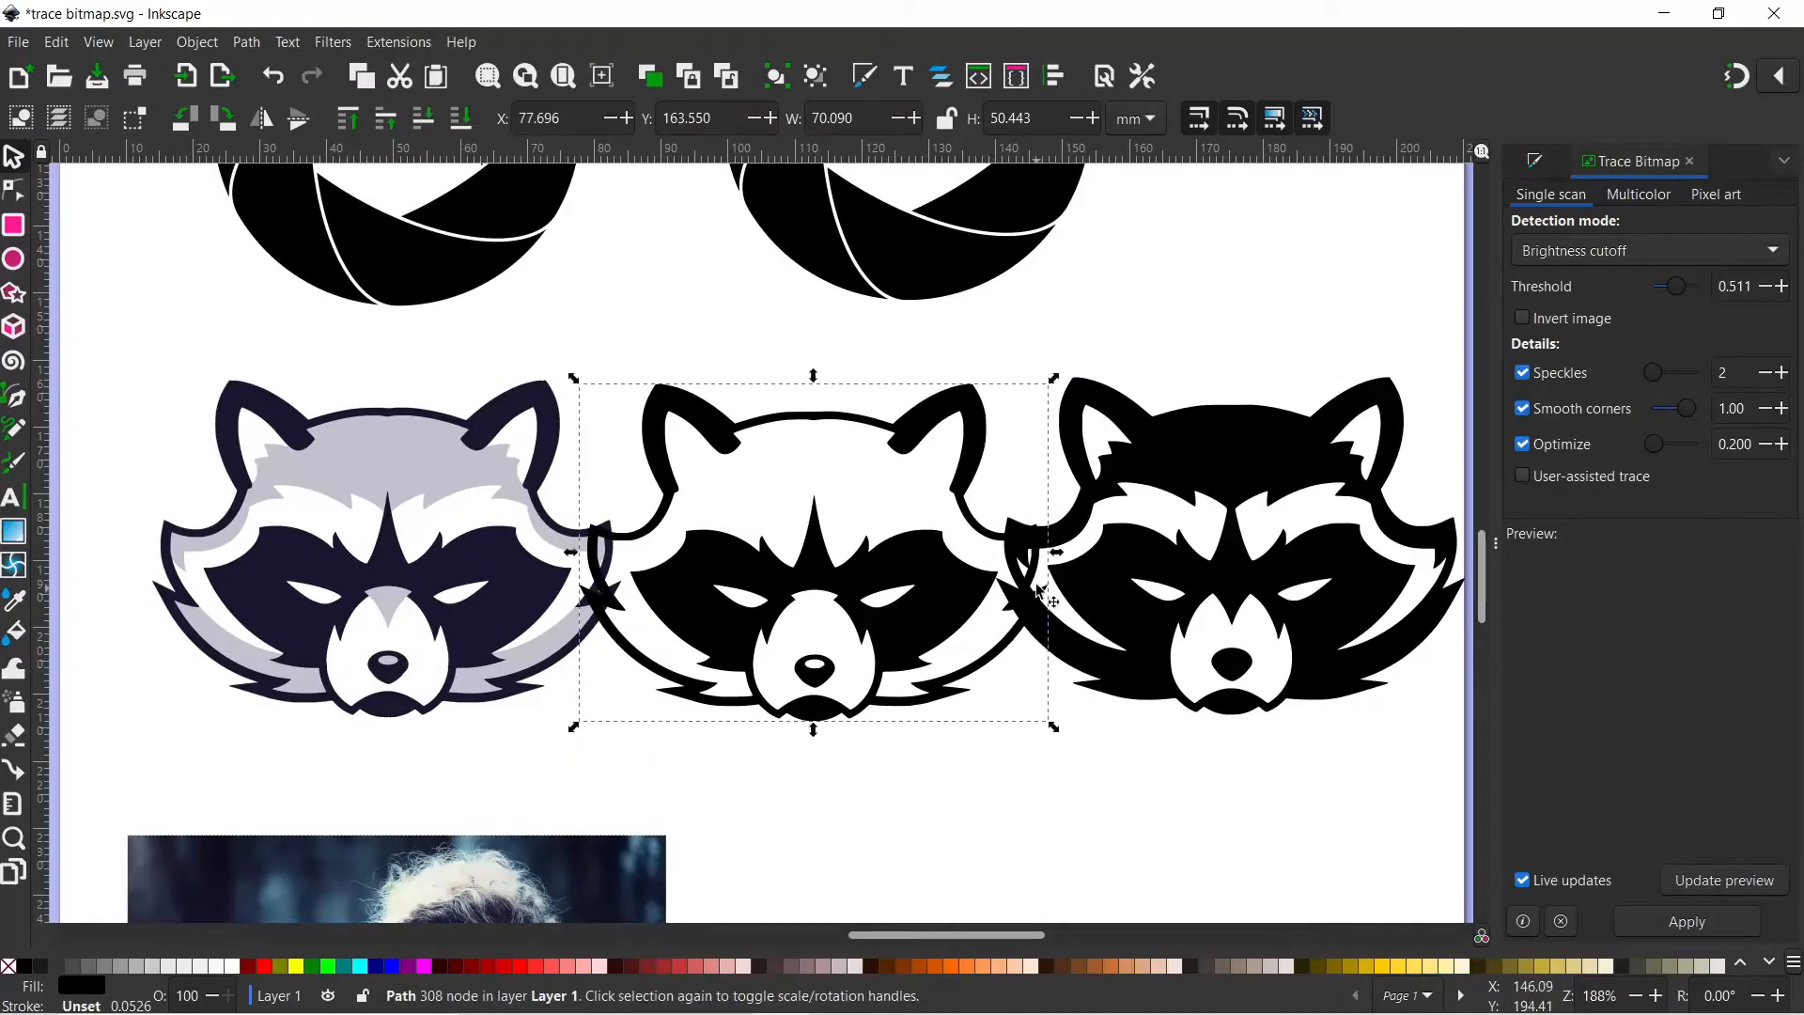
# Select the photo of the woman, widen the Trace Bitmap preview and set the brightness cutoff threshold to 0.546
pyautogui.scroll(-2, 1037, 594)
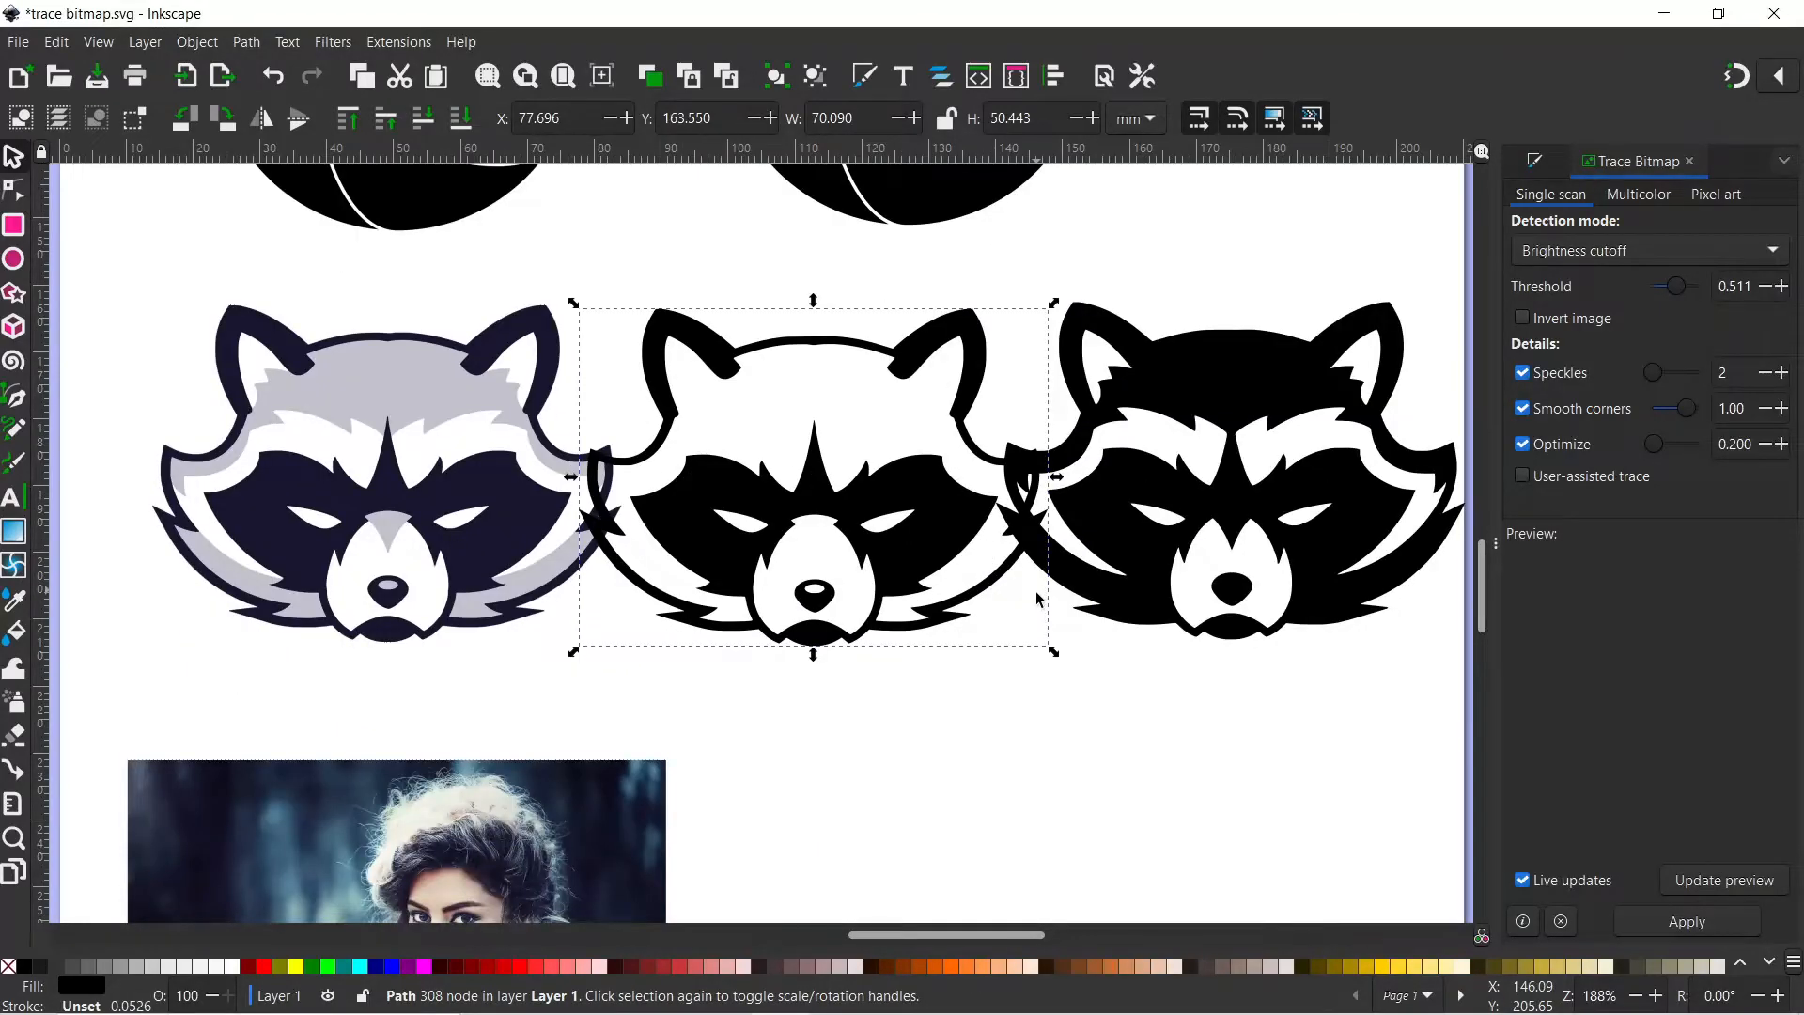
pyautogui.scroll(-6, 854, 749)
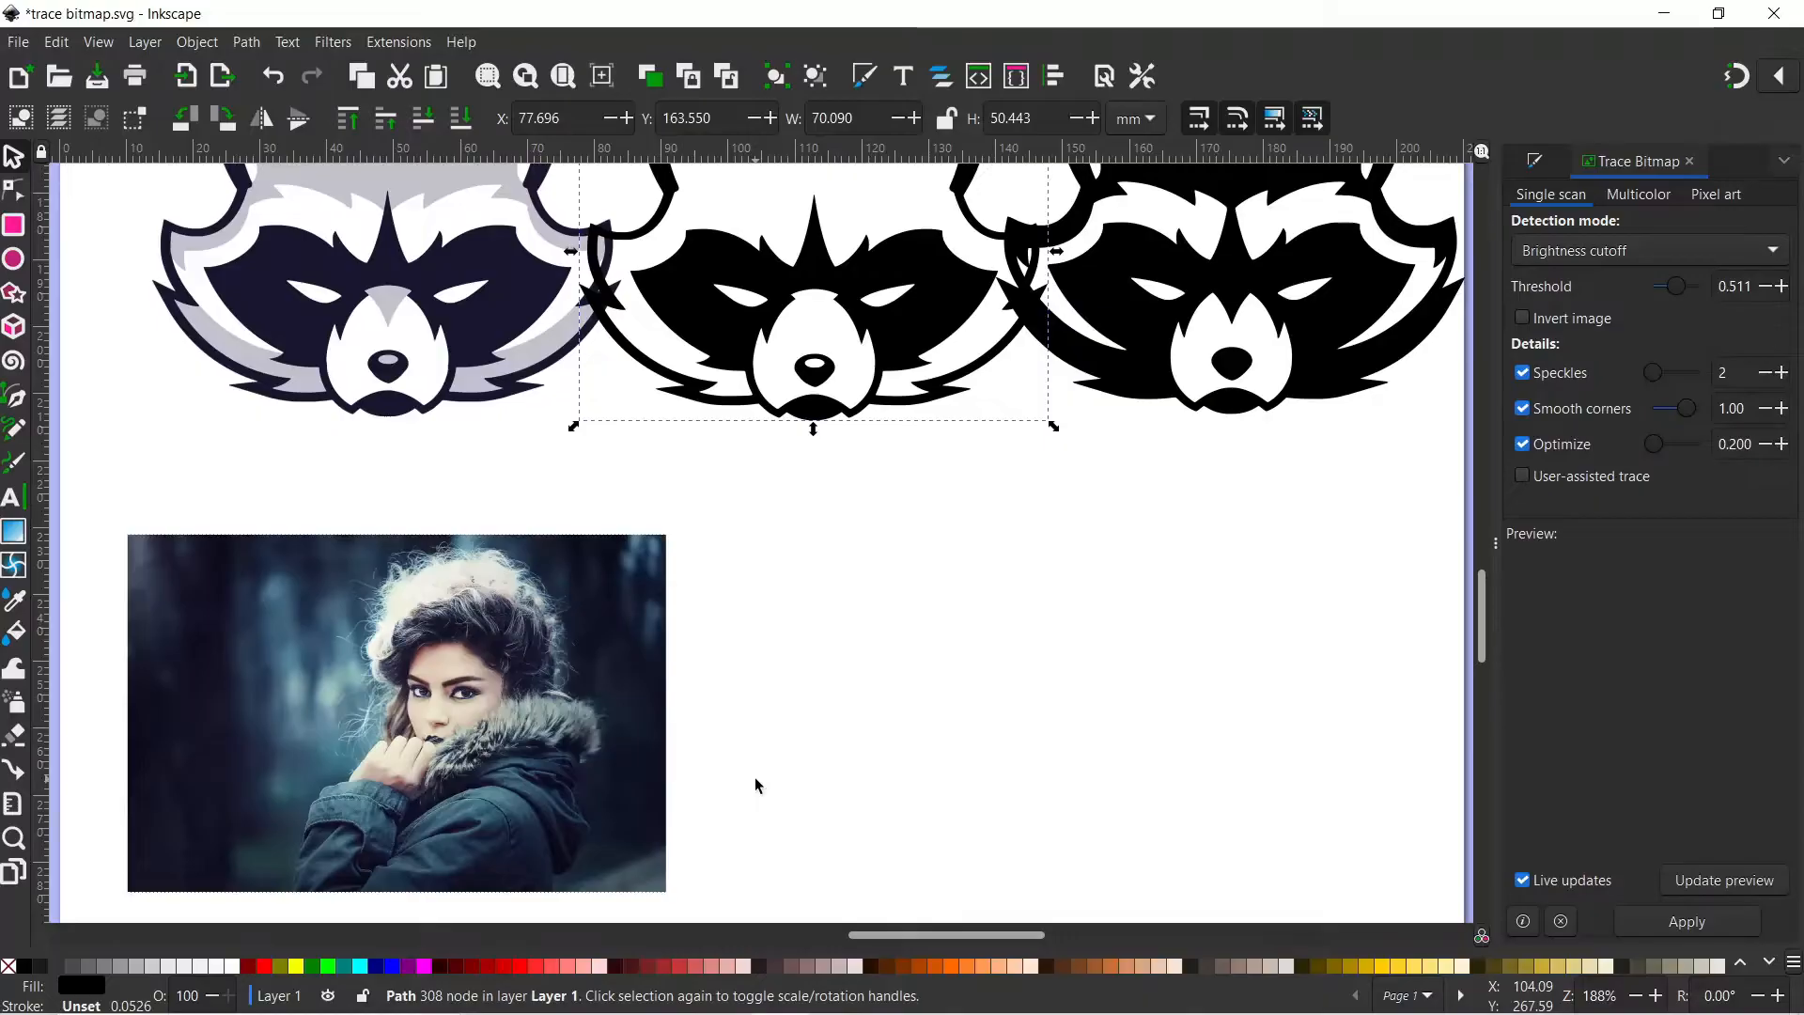
pyautogui.scroll(-4, 756, 783)
pyautogui.scroll(2, 756, 785)
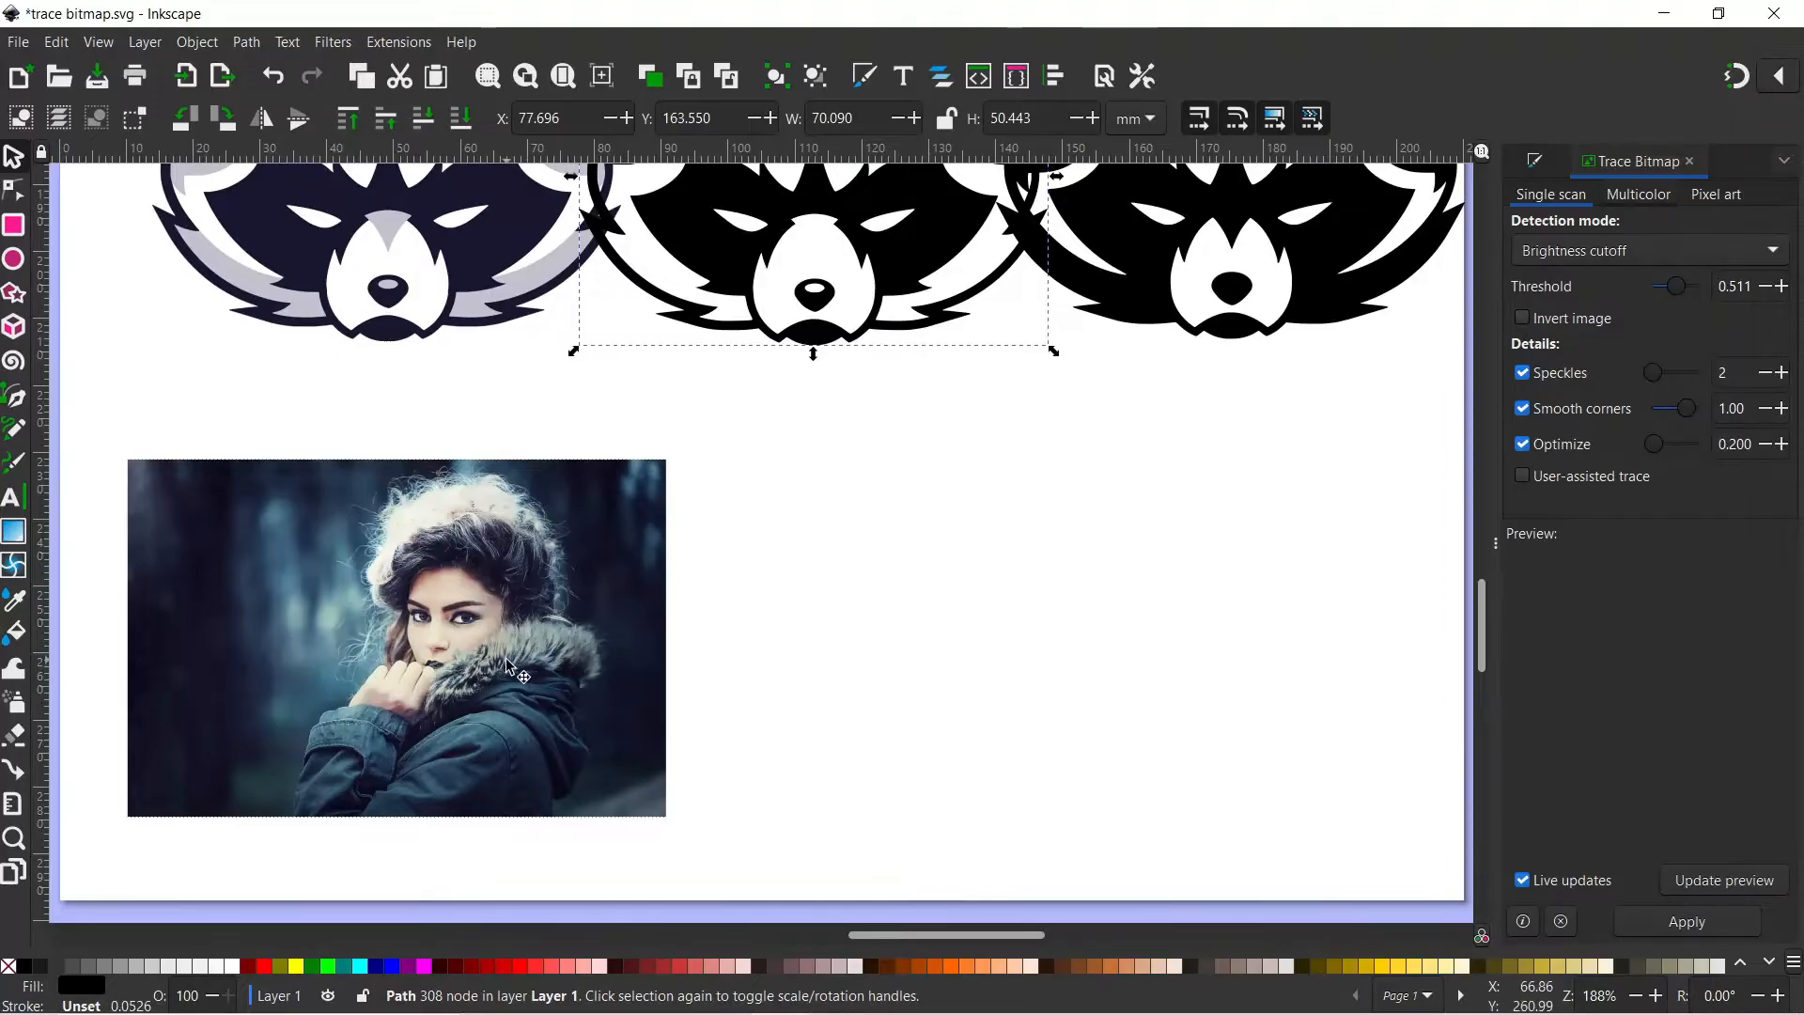
pyautogui.click(475, 598)
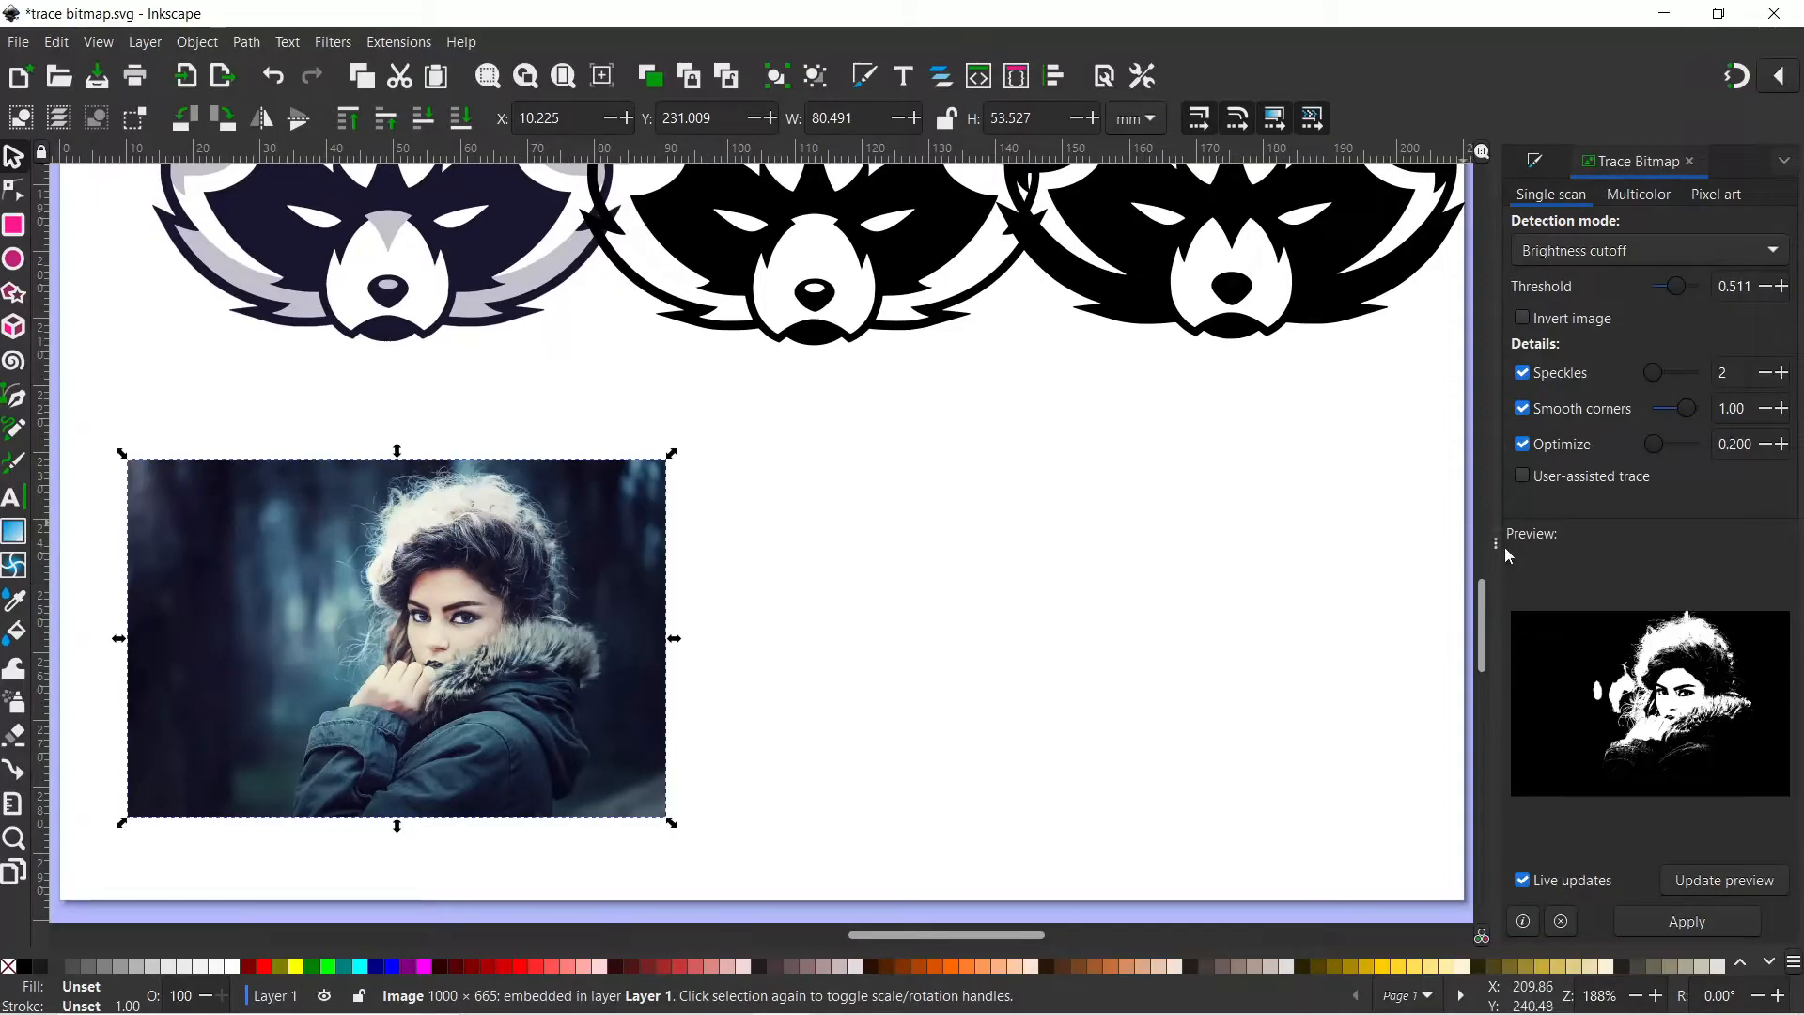
pyautogui.moveTo(1496, 543); pyautogui.dragTo(1287, 539)
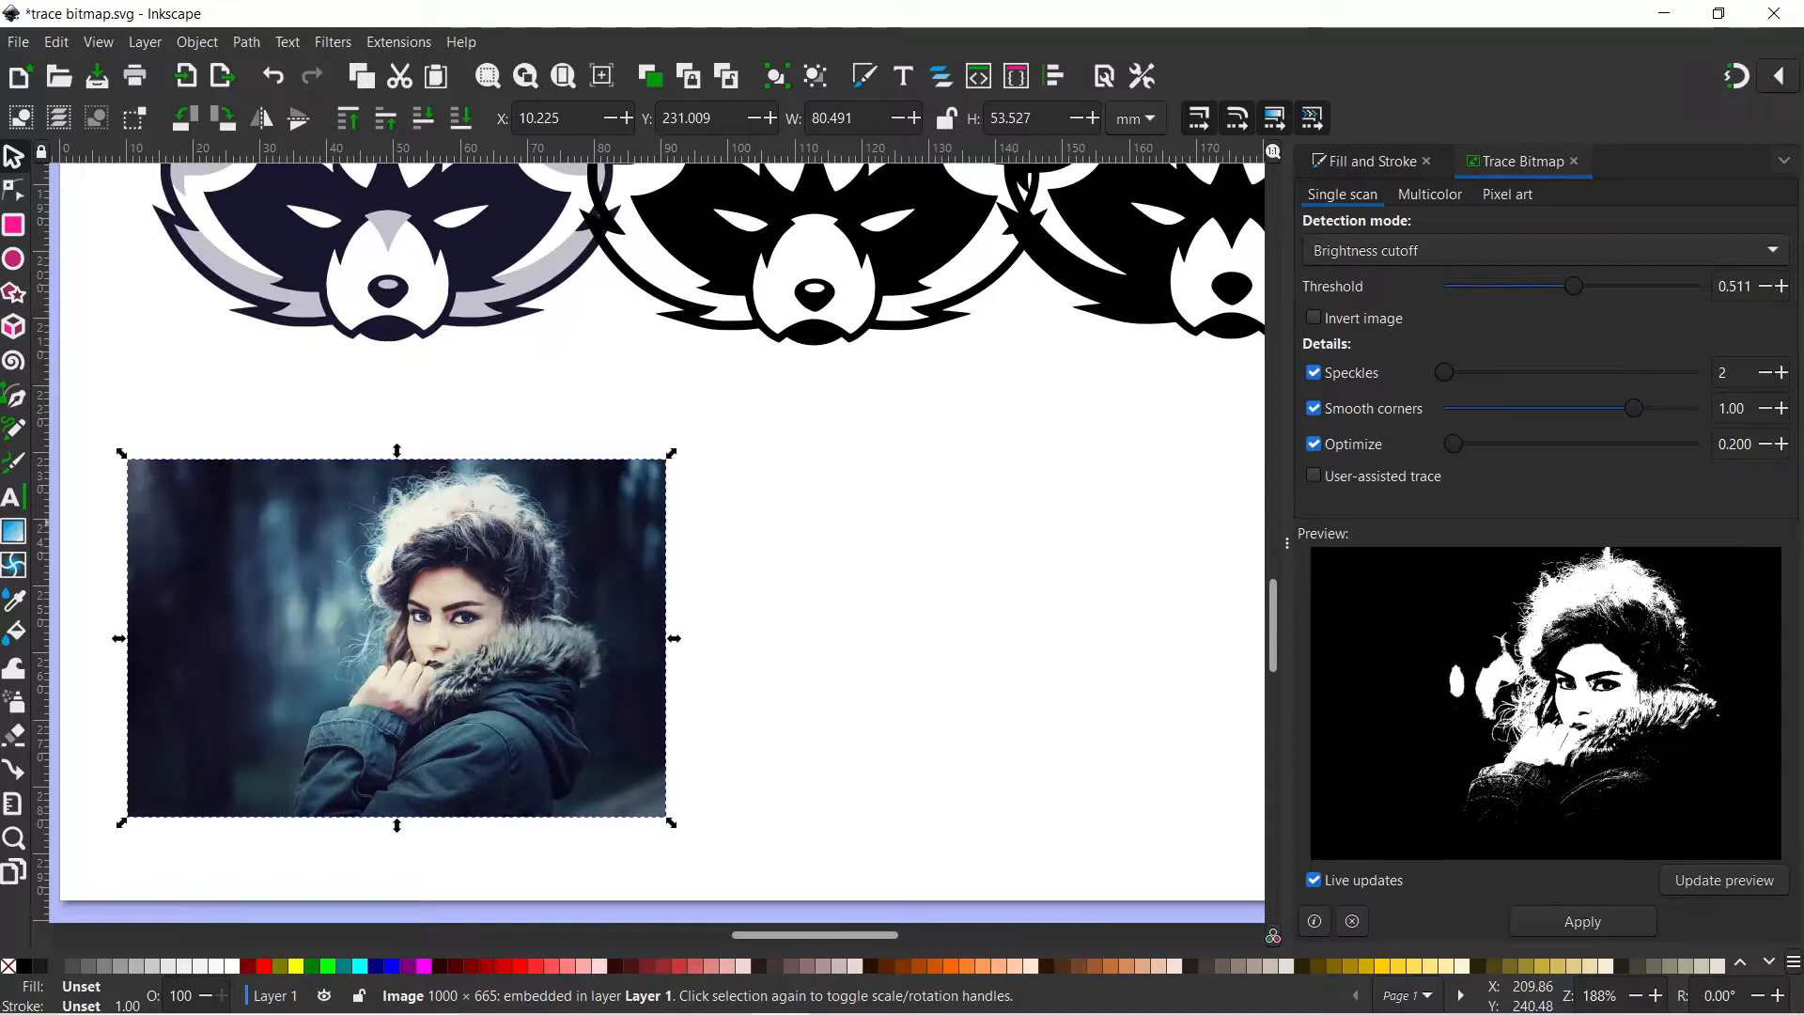
pyautogui.click(1575, 284)
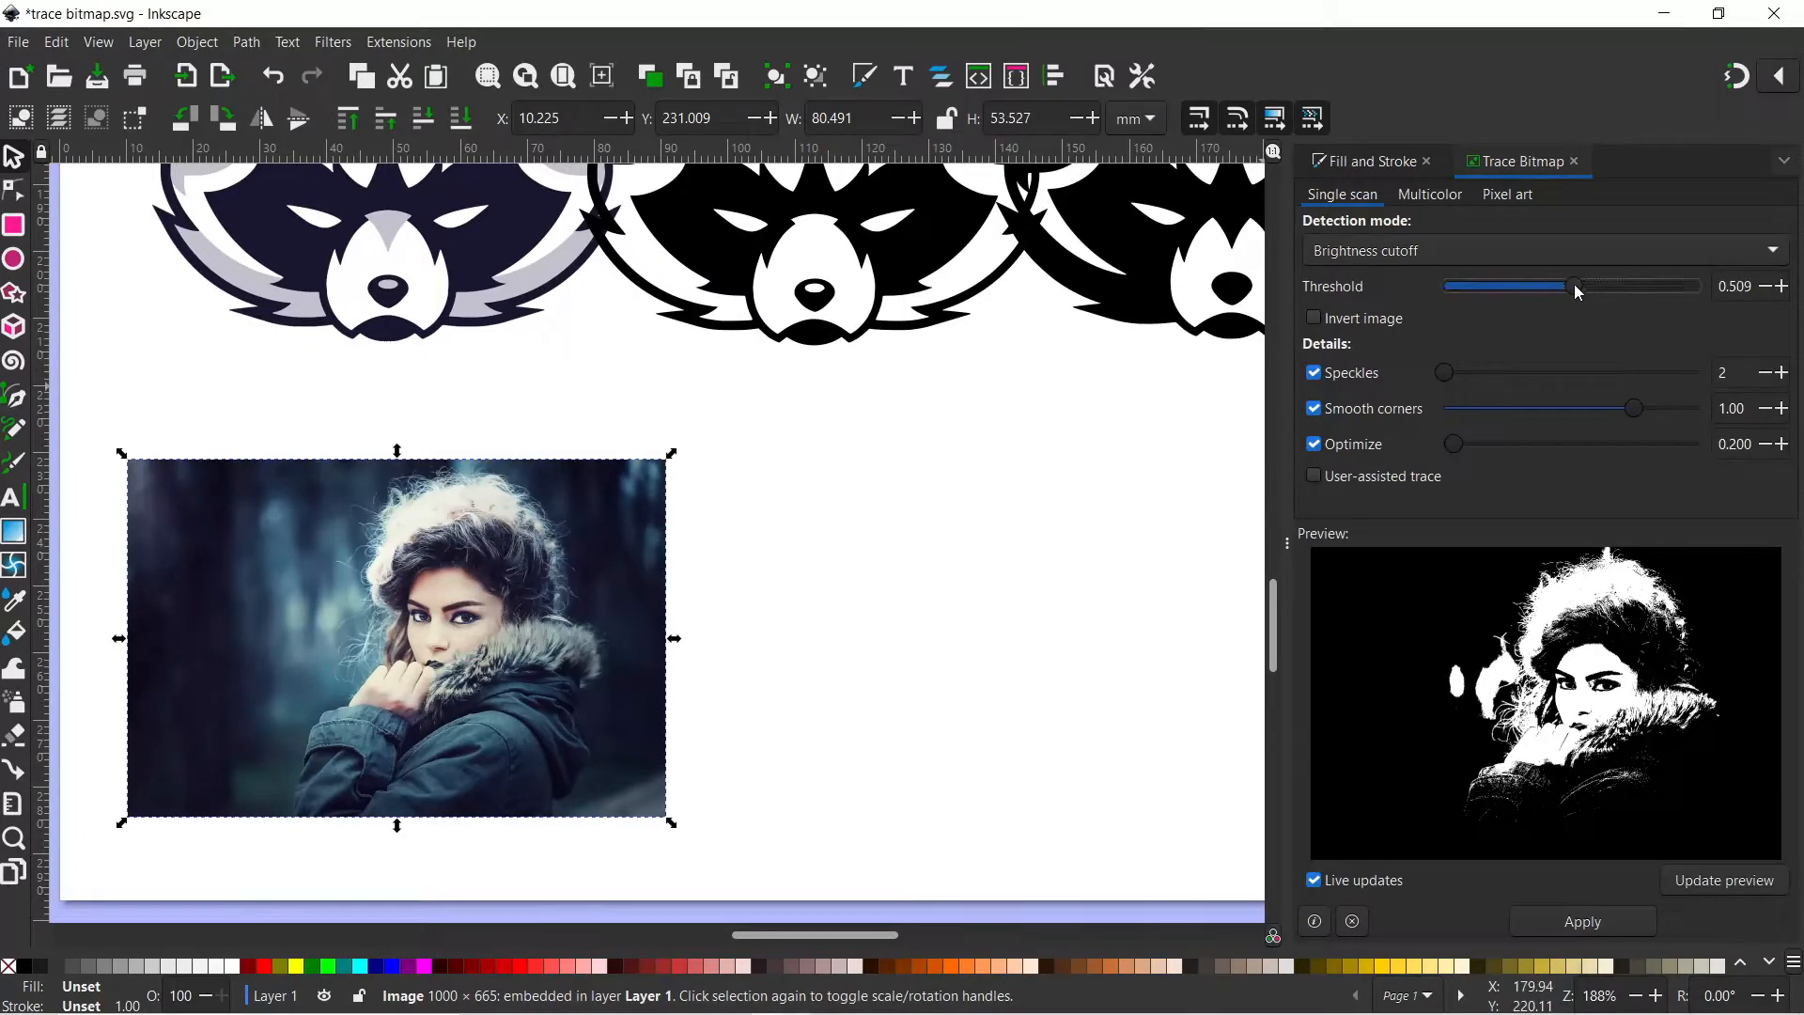
pyautogui.moveTo(1575, 284)
pyautogui.mouseDown()
pyautogui.moveTo(1486, 285)
pyautogui.moveTo(1582, 293)
pyautogui.mouseUp()
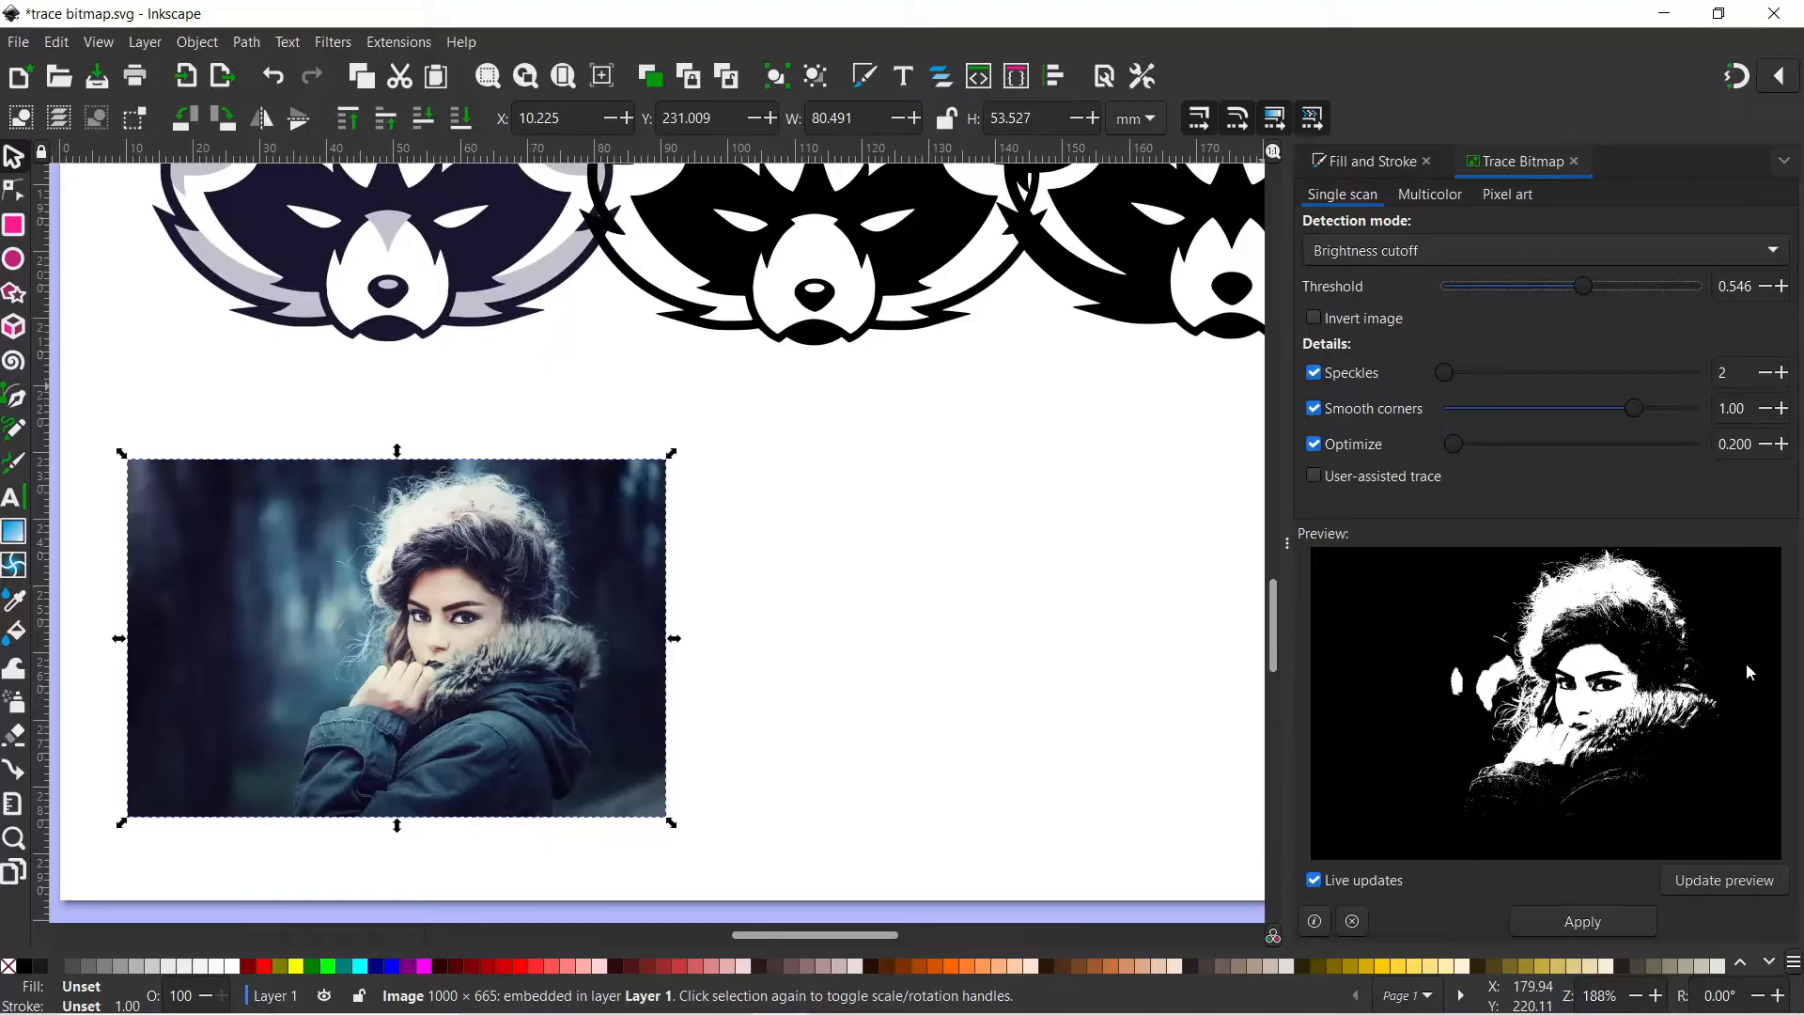
# Preview the inverted result, restore the non-inverted setting, then apply the trace and place the traced path beside the original photo
pyautogui.click(1314, 318)
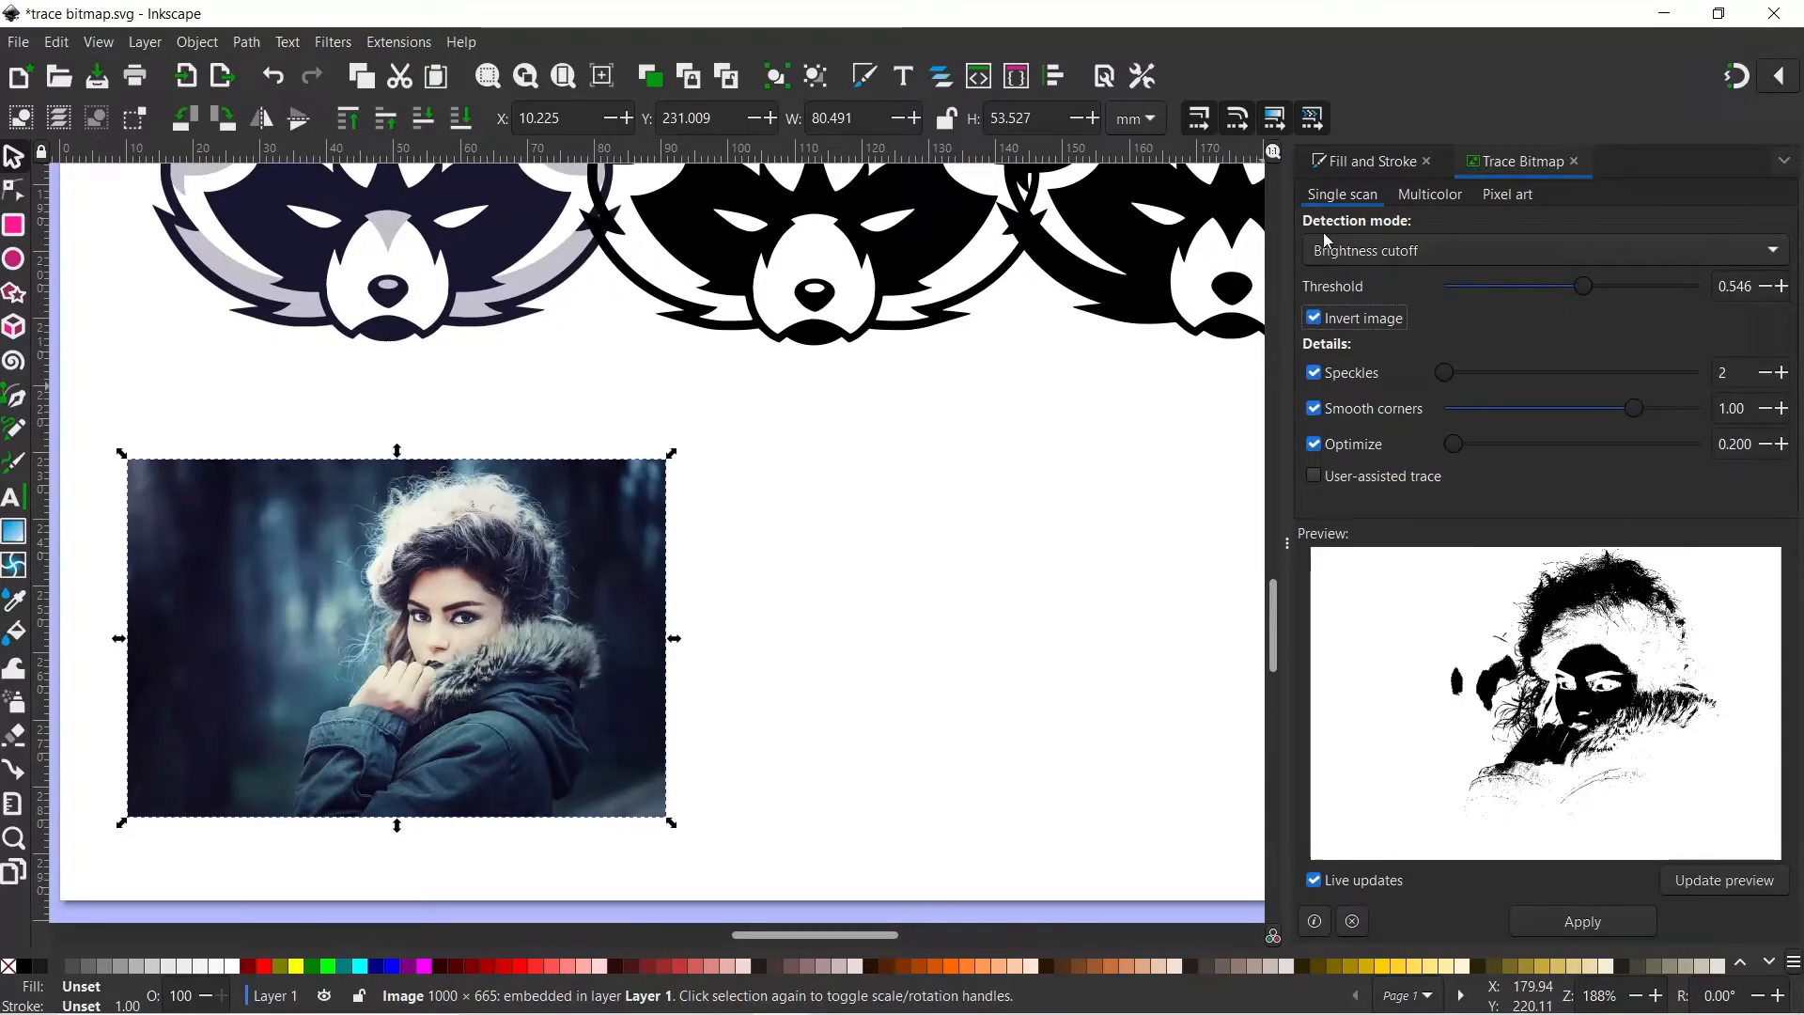
pyautogui.click(1316, 318)
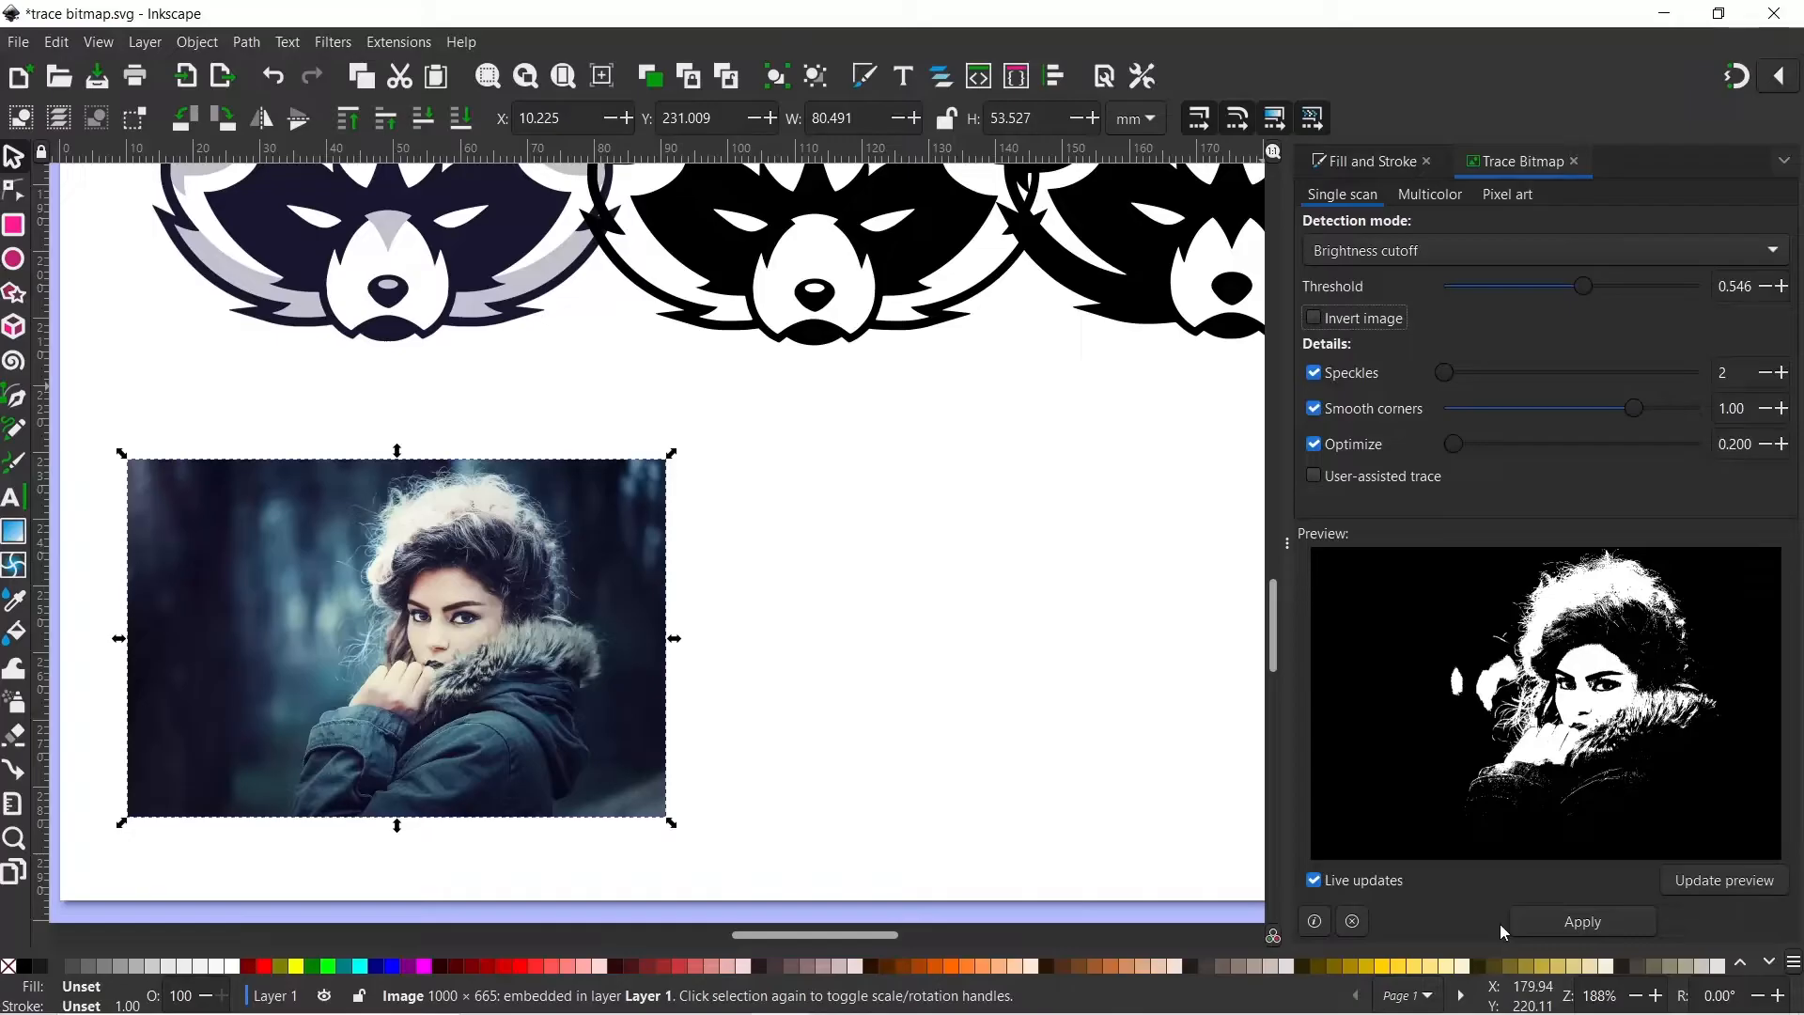
pyautogui.click(1547, 917)
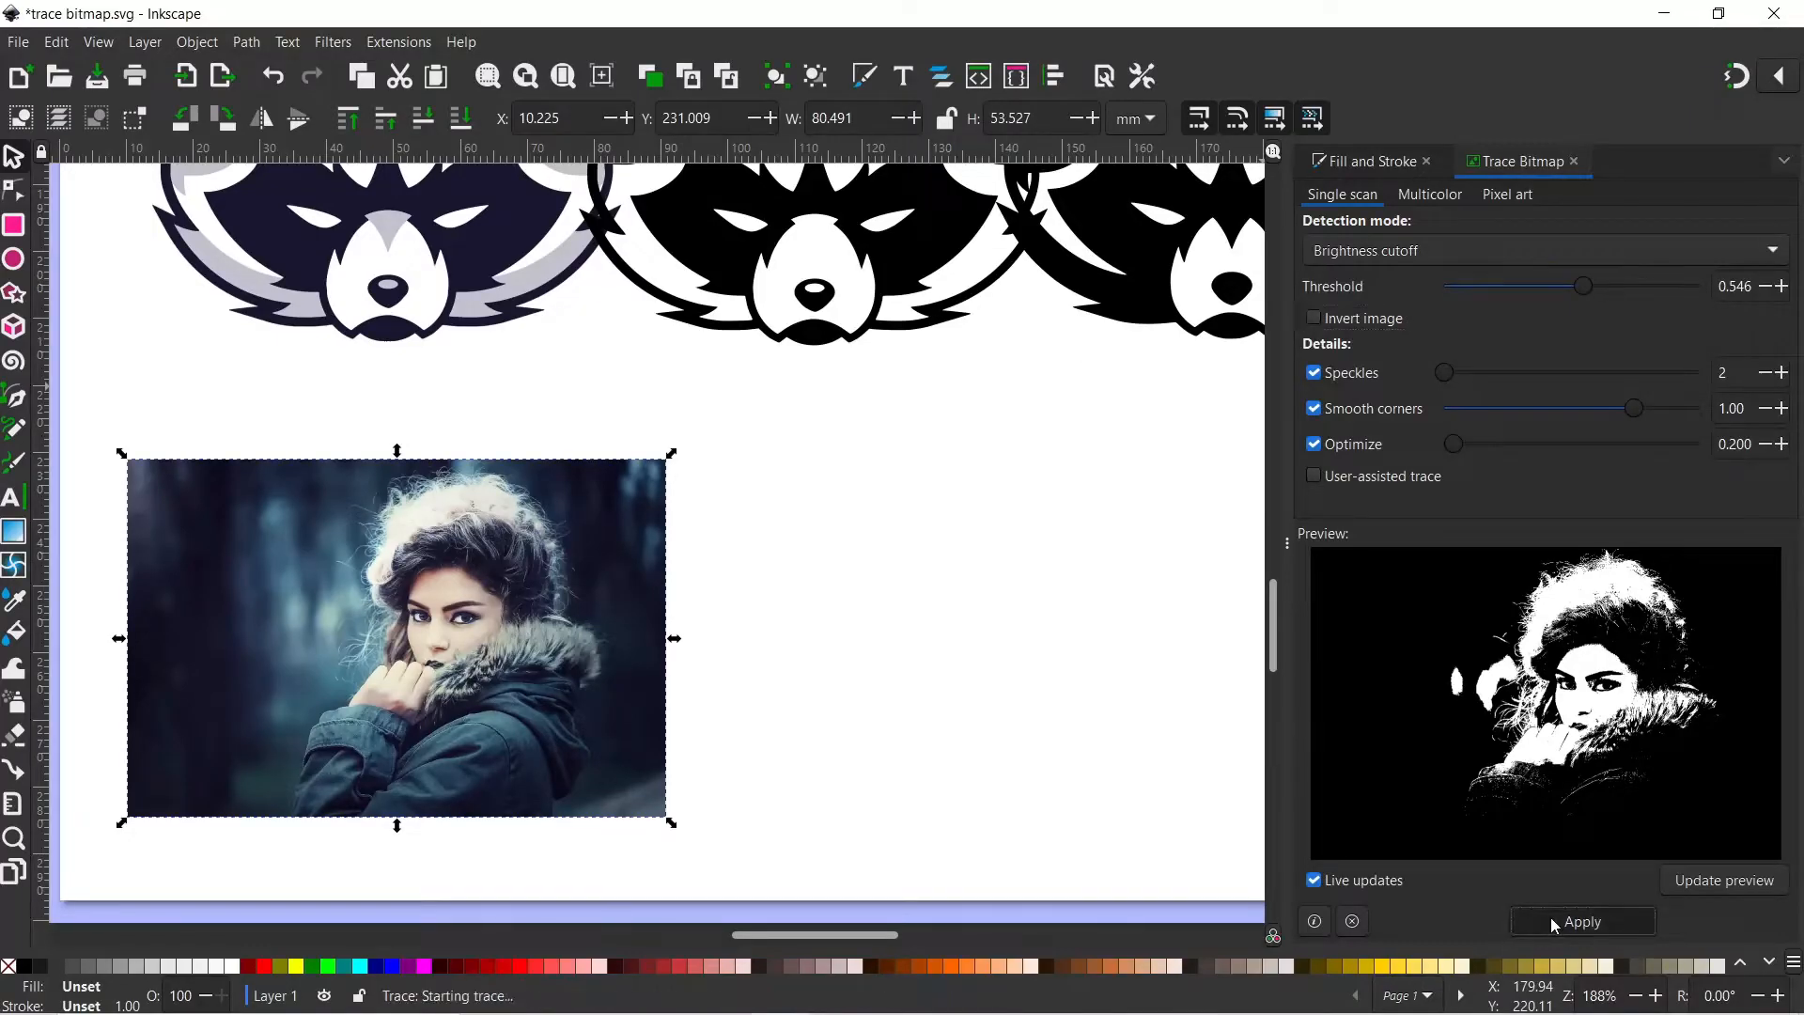
pyautogui.moveTo(598, 589)
pyautogui.mouseDown()
pyautogui.moveTo(1171, 667)
pyautogui.moveTo(1148, 678)
pyautogui.moveTo(1103, 651)
pyautogui.moveTo(1062, 666)
pyautogui.mouseUp()
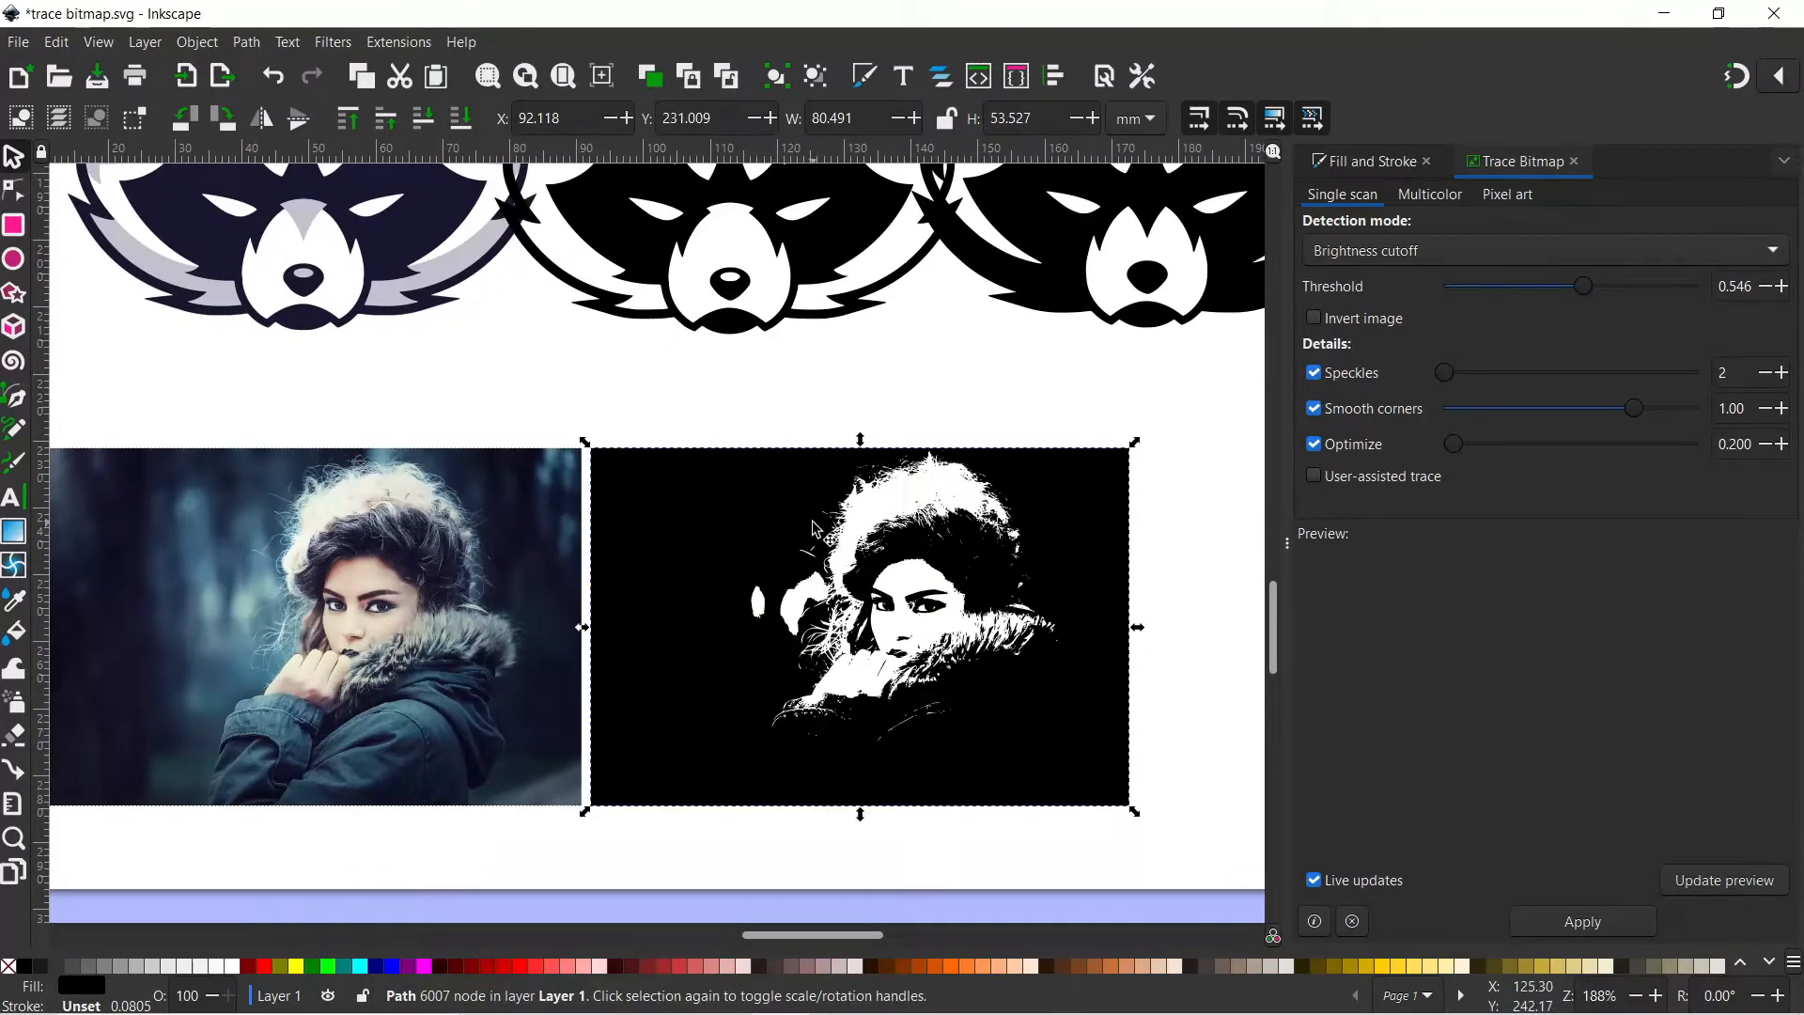
# Draw a closed straight-sided Pen shape, about 16 by 17 mm, over the white blobs beside the hair in the traced portrait
pyautogui.scroll(4, 700, 635)
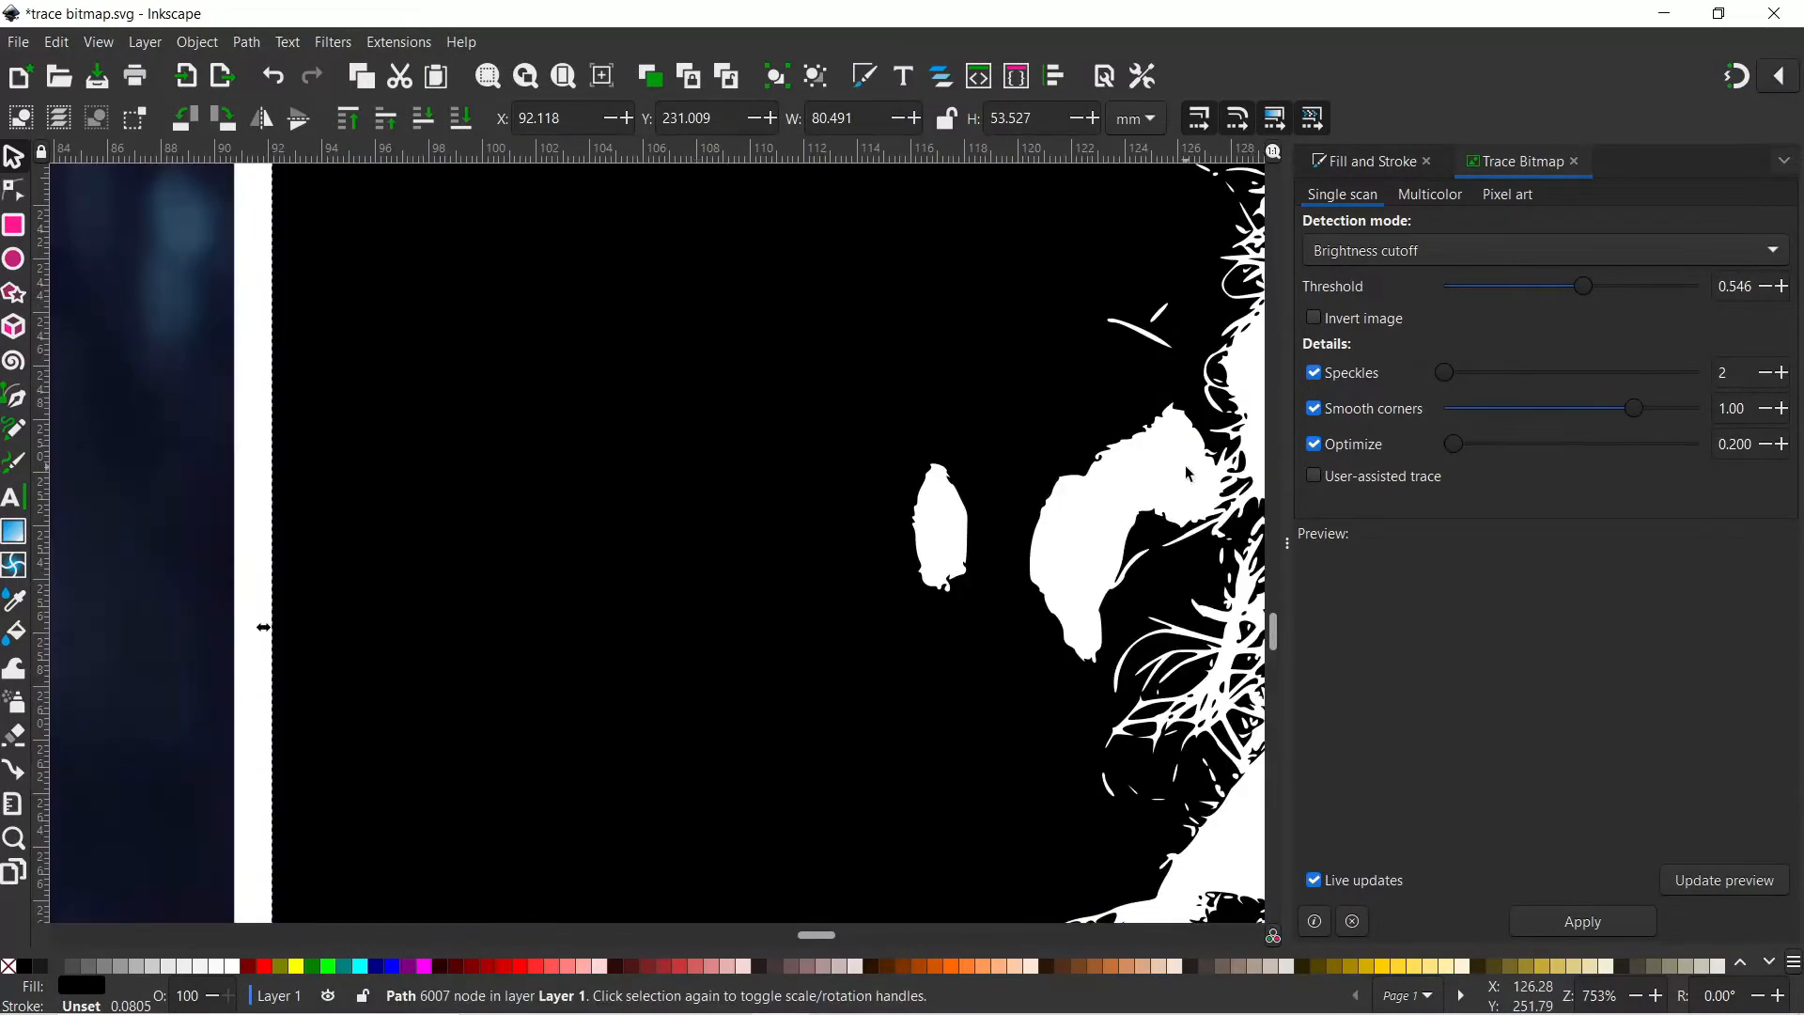
pyautogui.hscroll(5, 569, 541)
pyautogui.hscroll(3, 521, 534)
pyautogui.scroll(2, 521, 534)
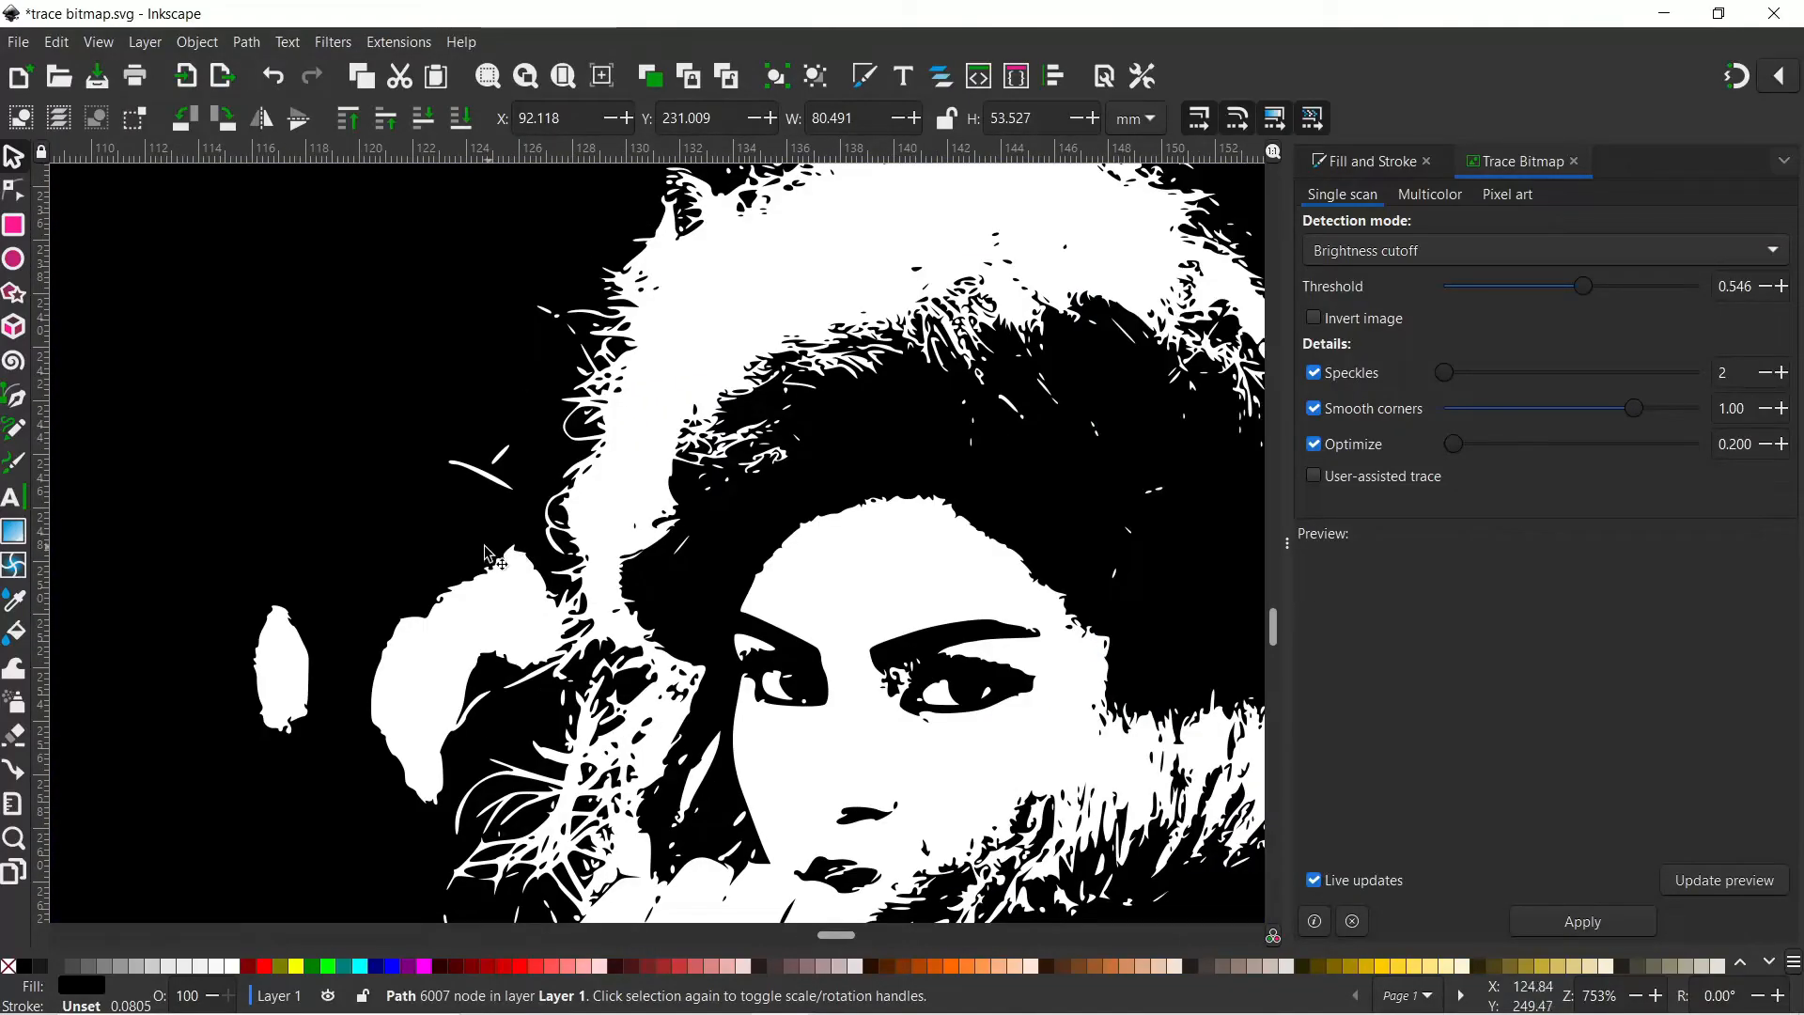
pyautogui.click(14, 397)
pyautogui.click(511, 402)
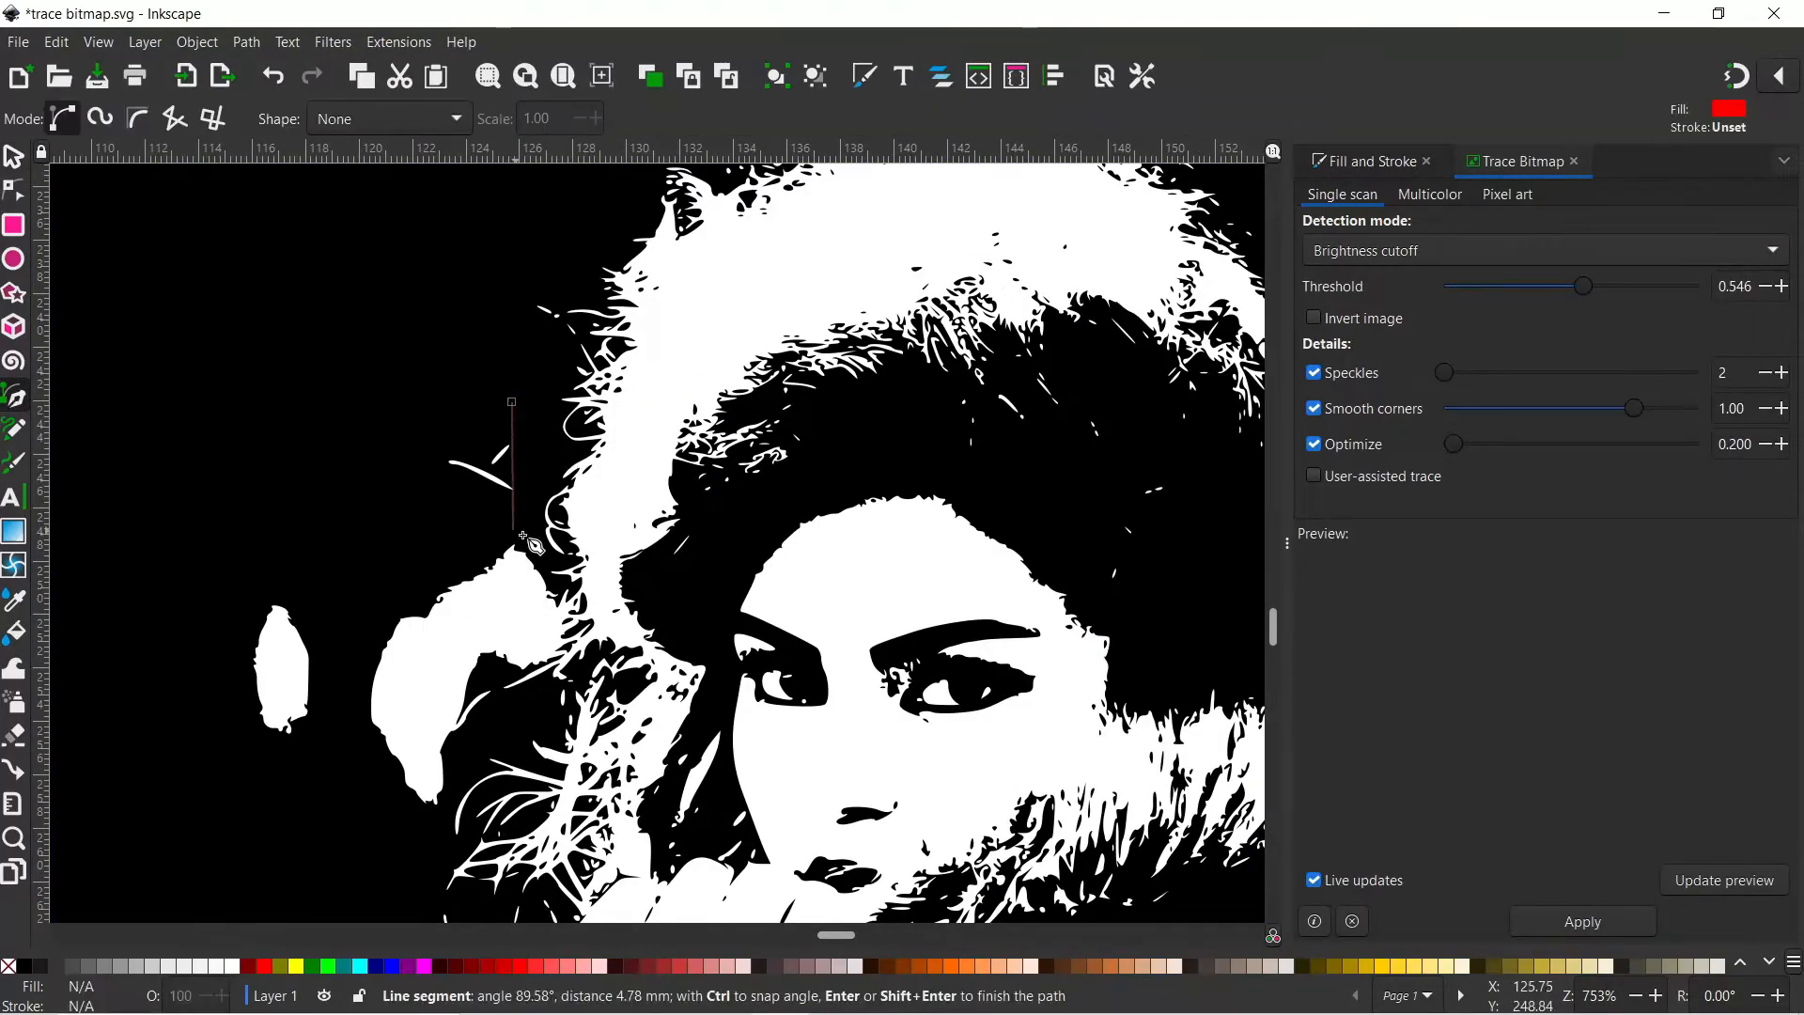
pyautogui.click(532, 539)
pyautogui.click(570, 611)
pyautogui.click(570, 648)
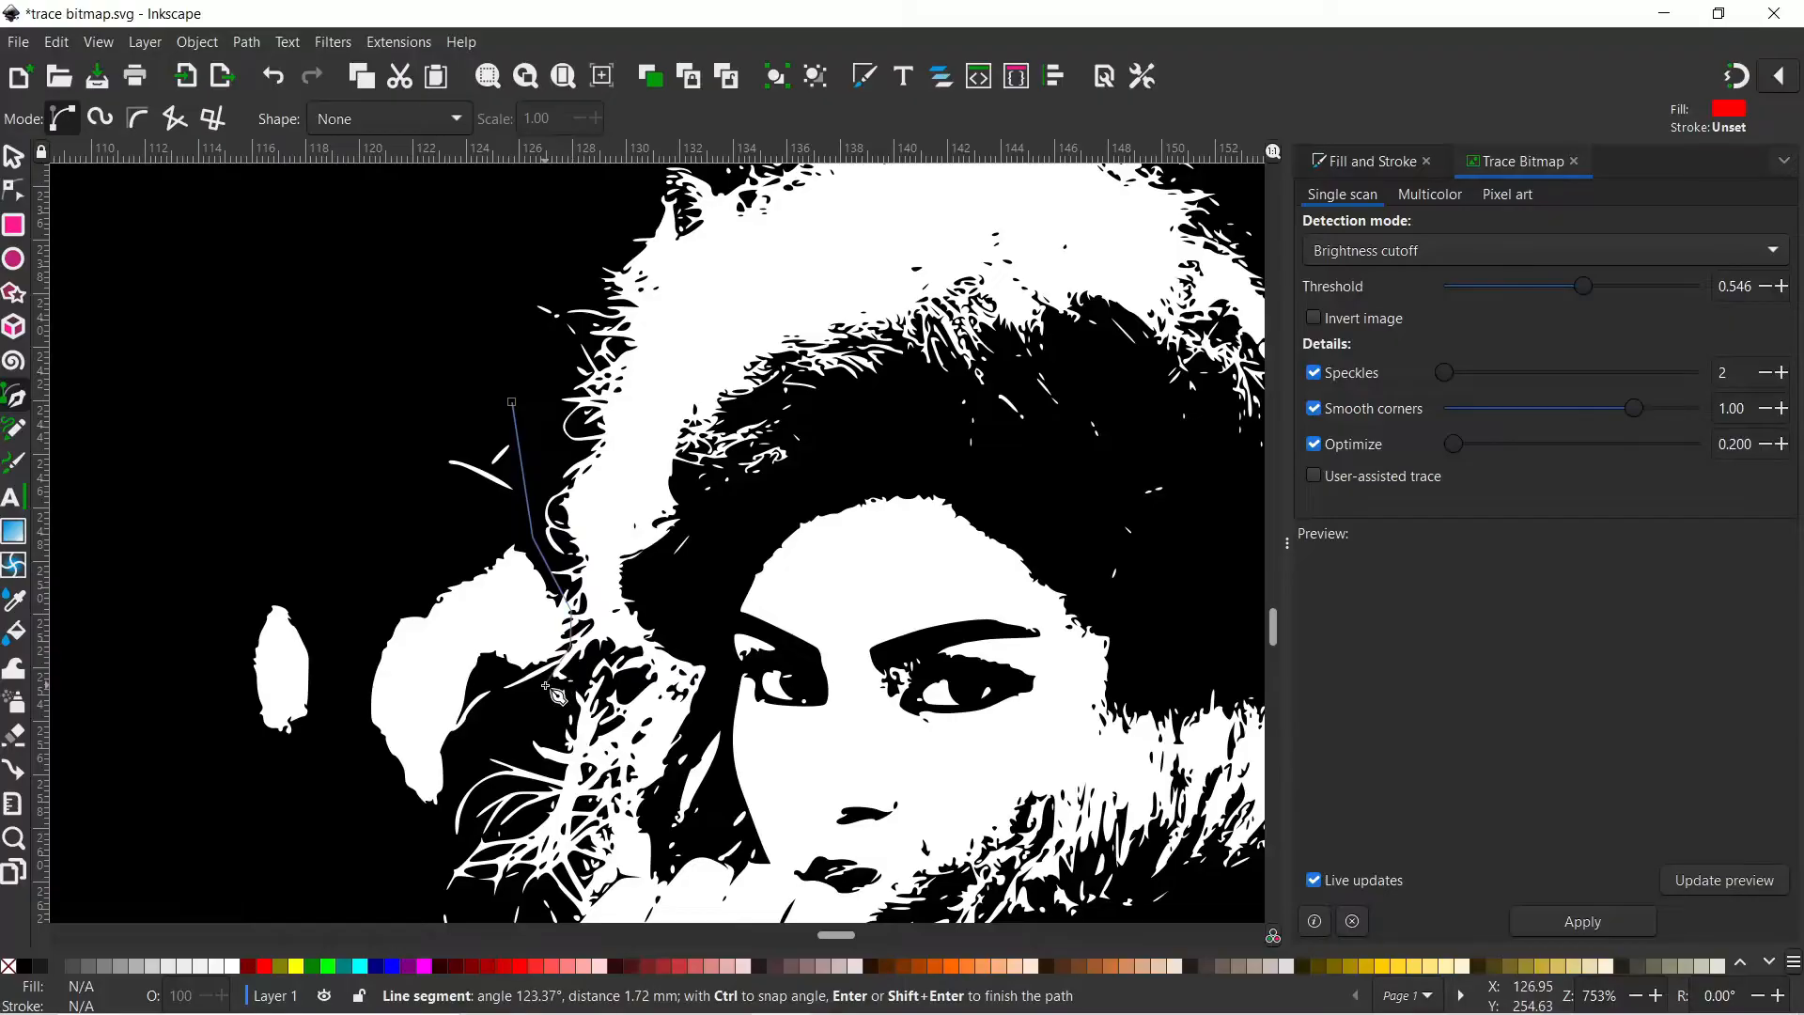
pyautogui.click(462, 765)
pyautogui.click(414, 860)
pyautogui.click(137, 724)
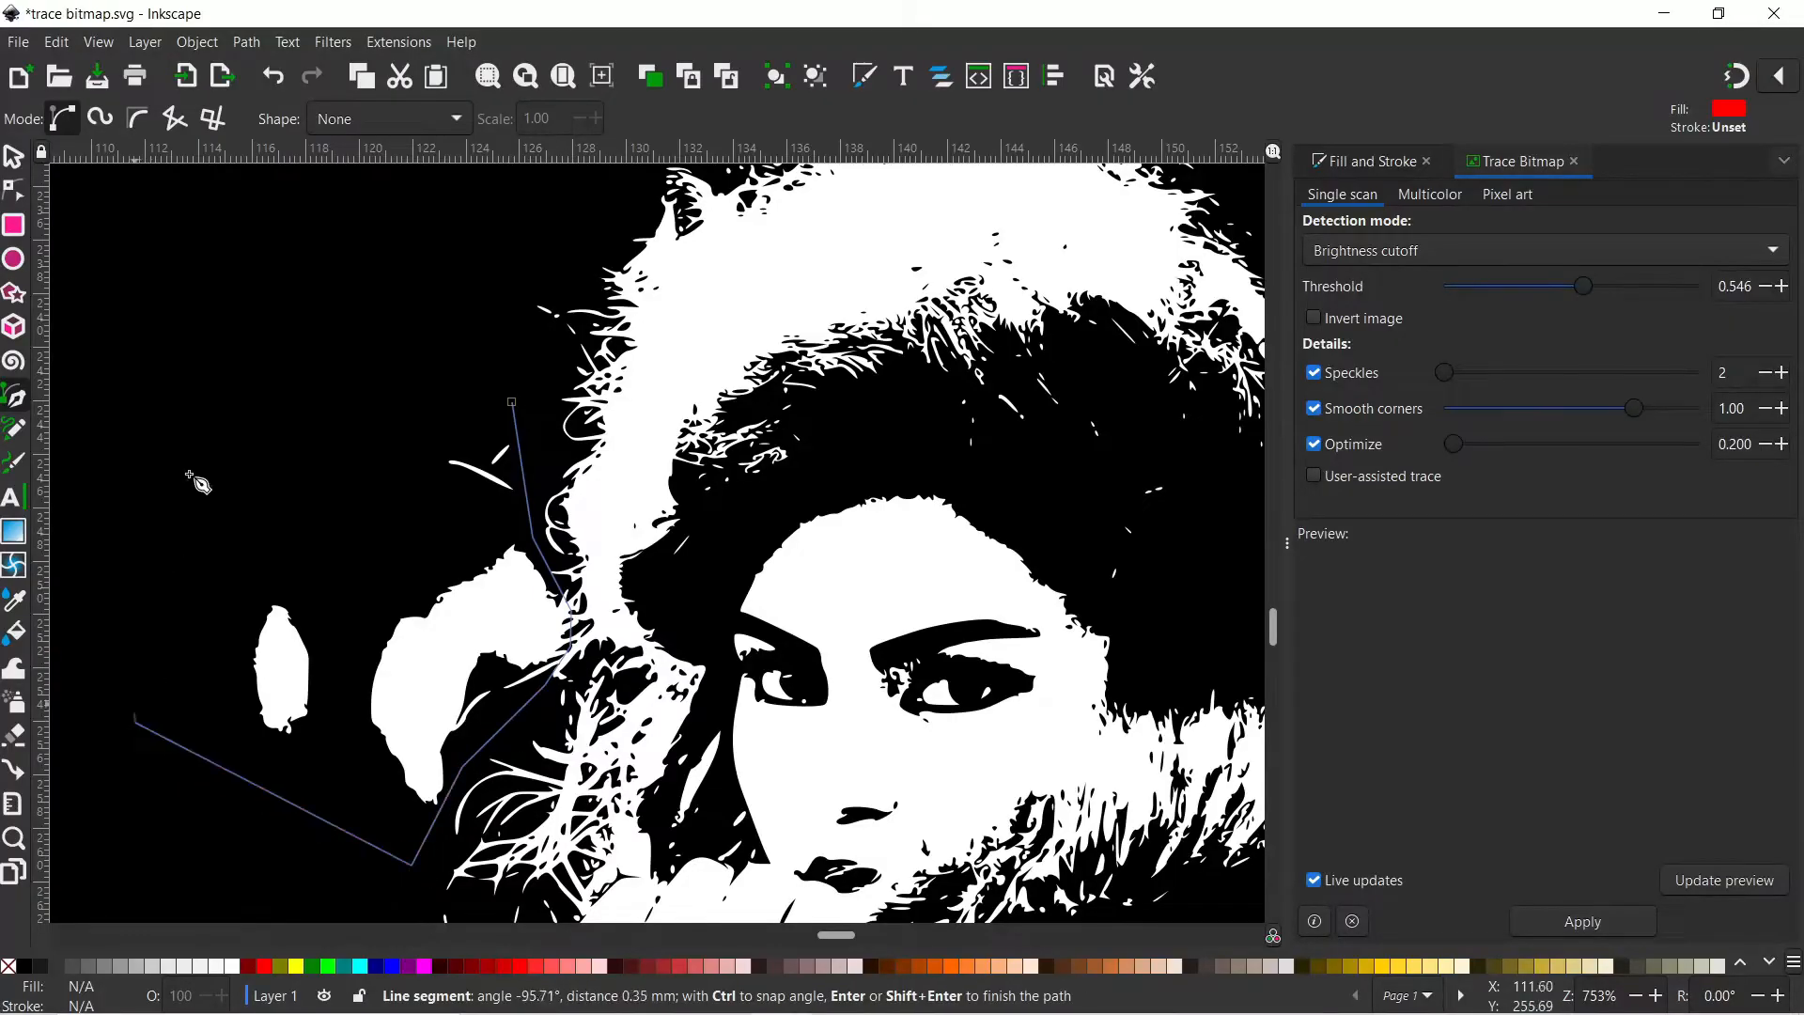
pyautogui.click(208, 405)
pyautogui.click(511, 402)
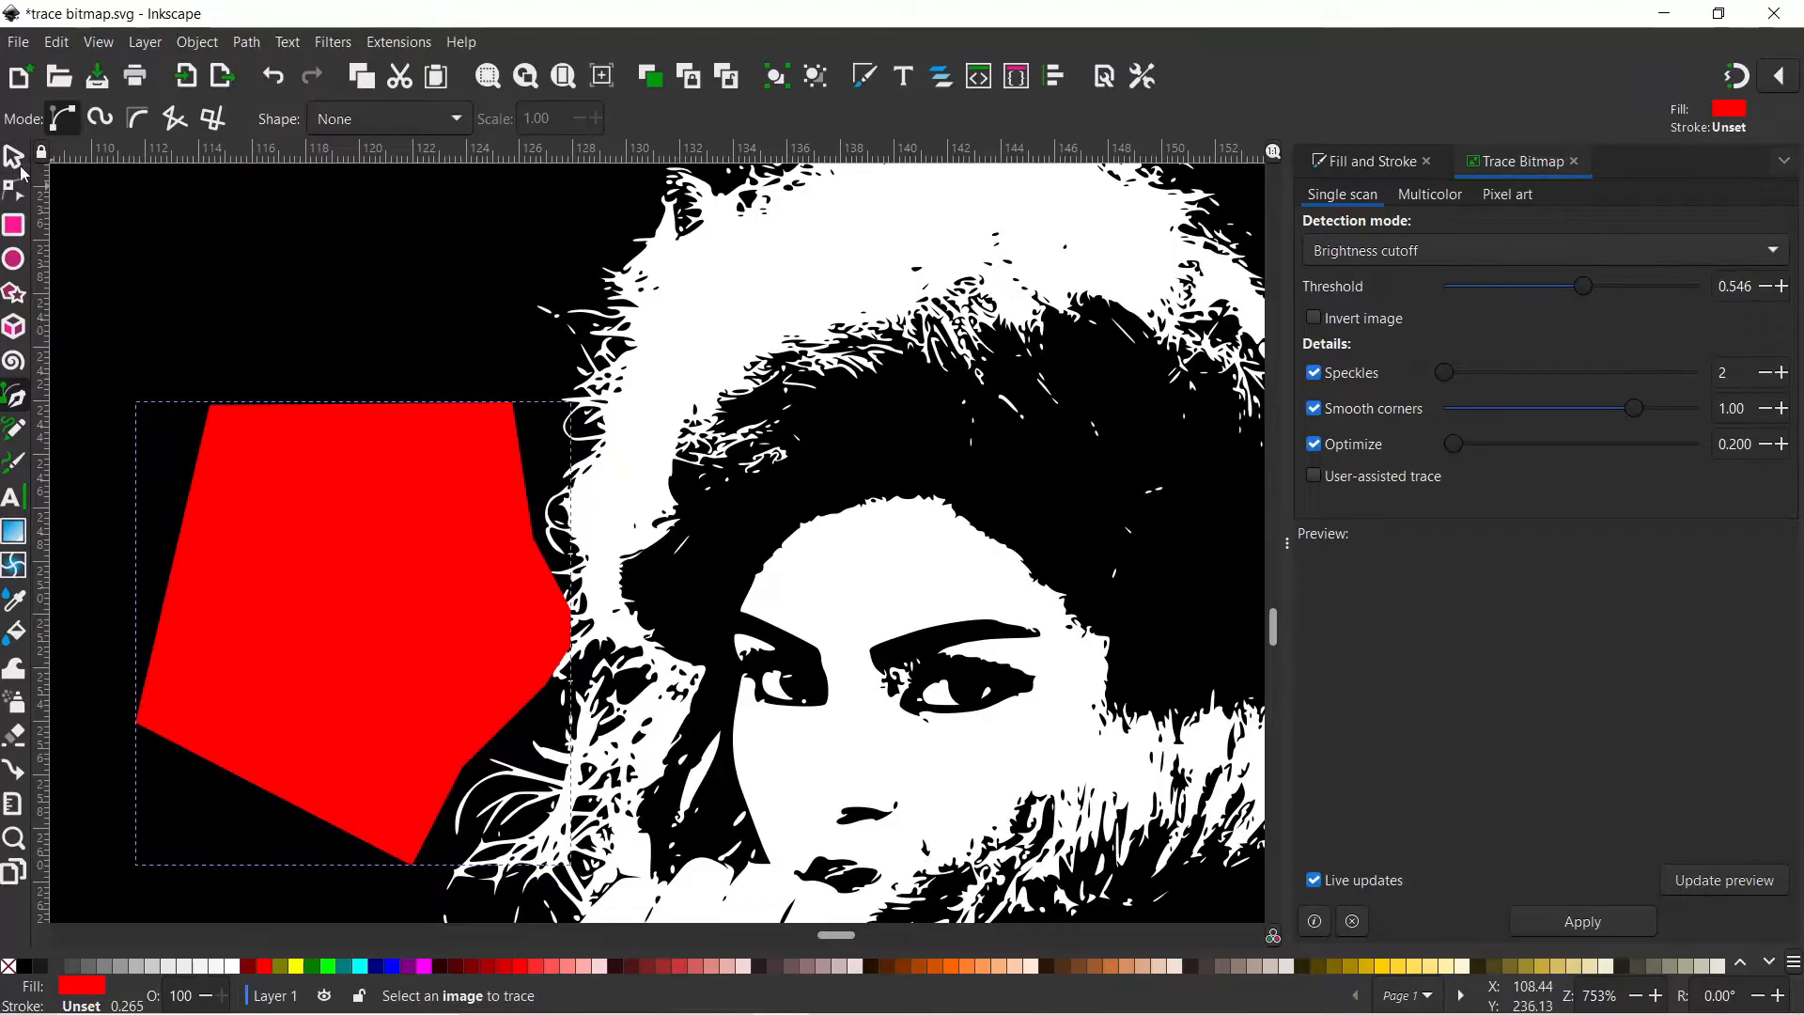
# Merge the red Pen shape with the black traced portrait using a Union
pyautogui.click(15, 160)
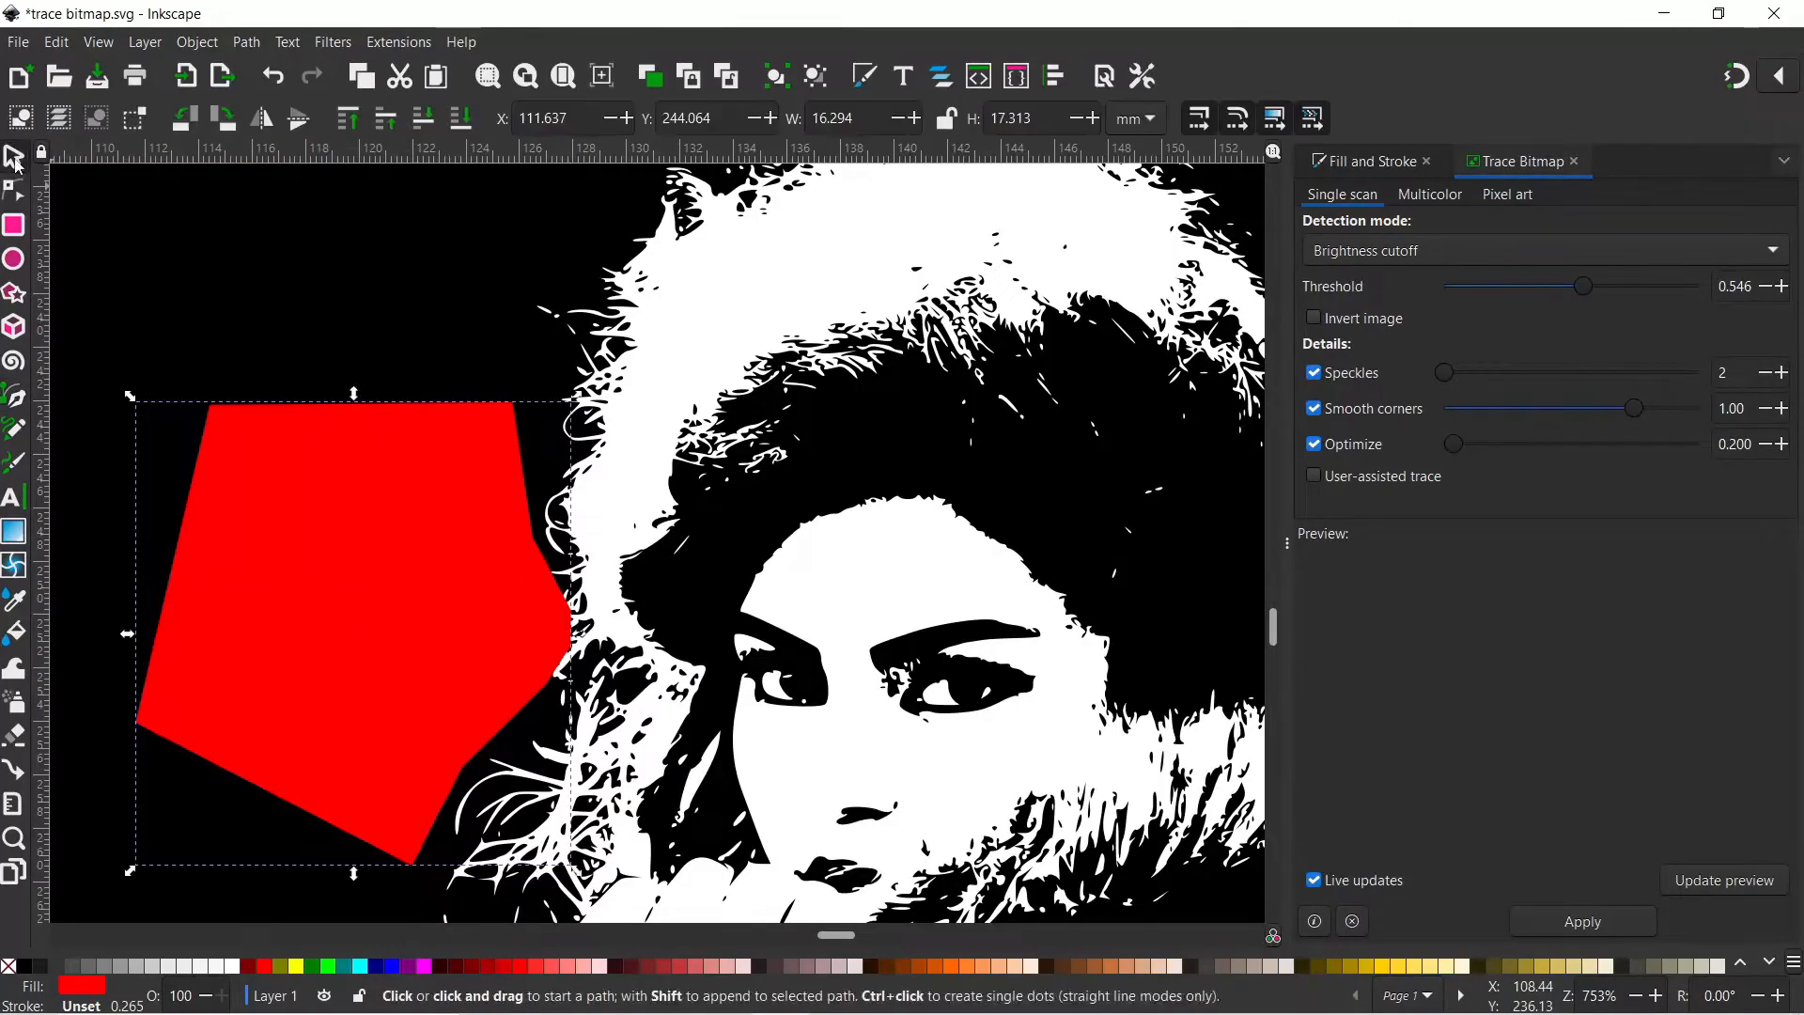
pyautogui.keyDown('shift'); pyautogui.click(362, 284); pyautogui.keyUp('shift')
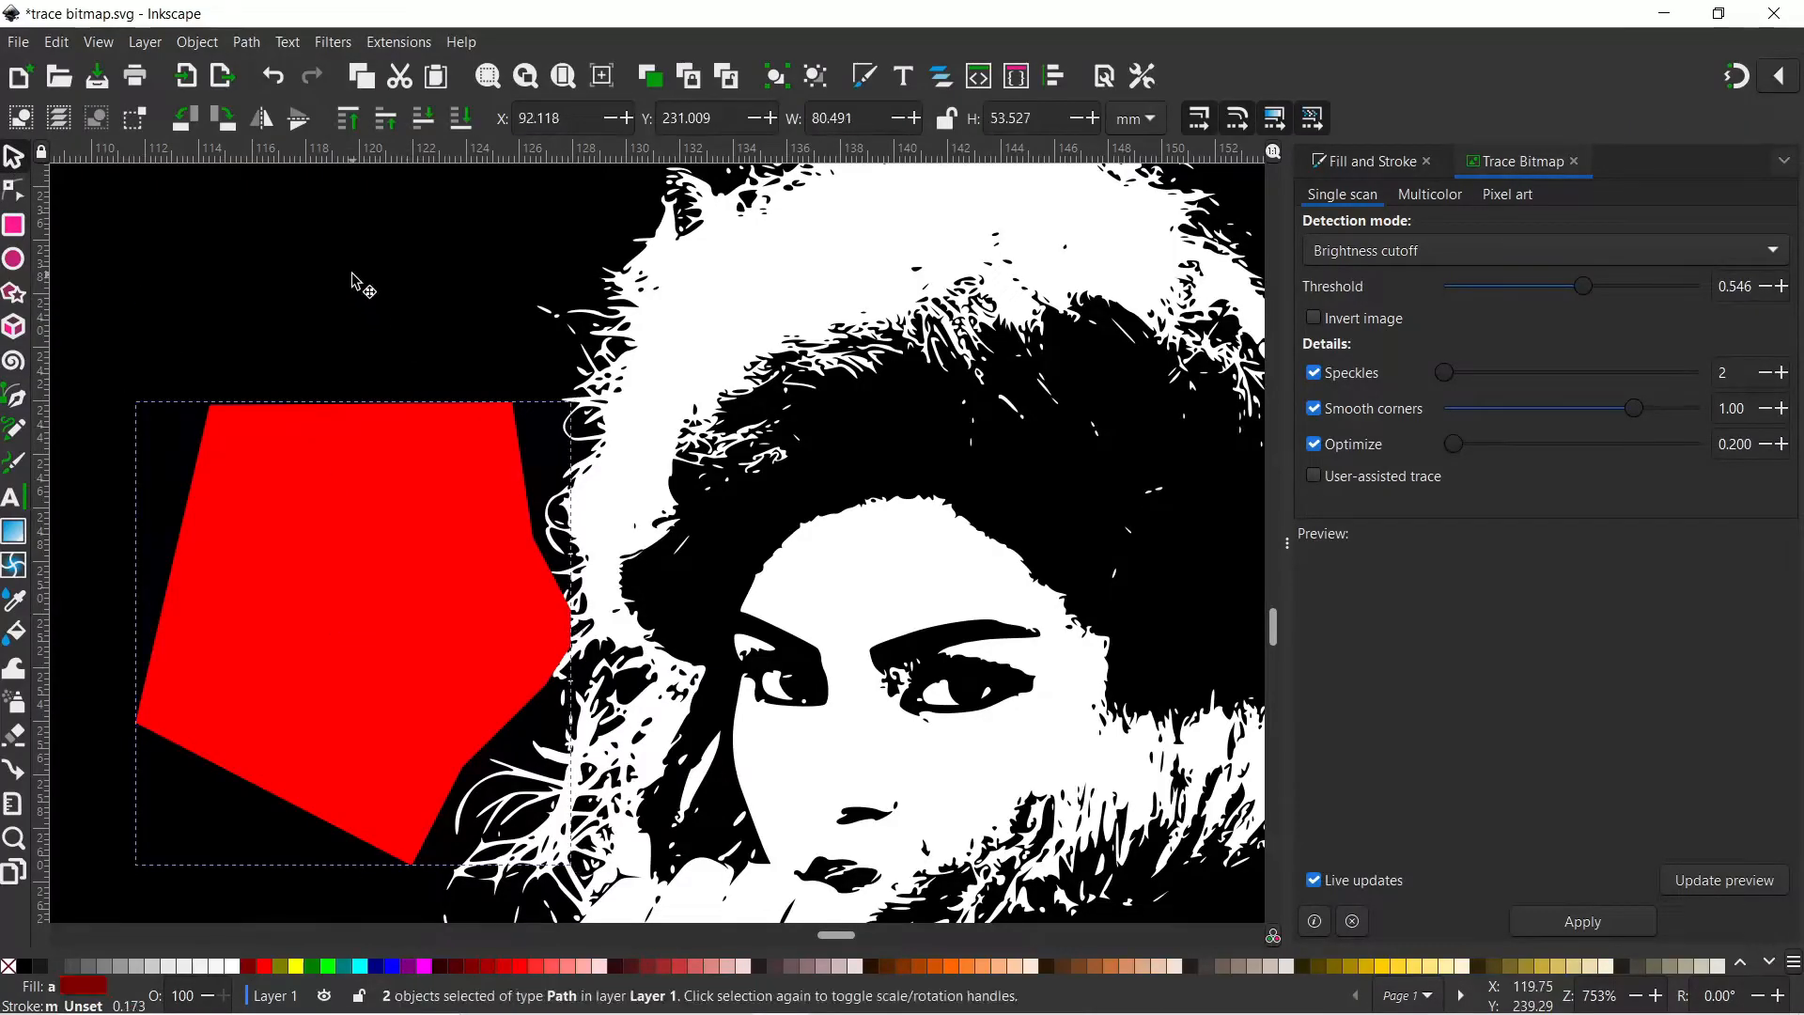
pyautogui.click(245, 45)
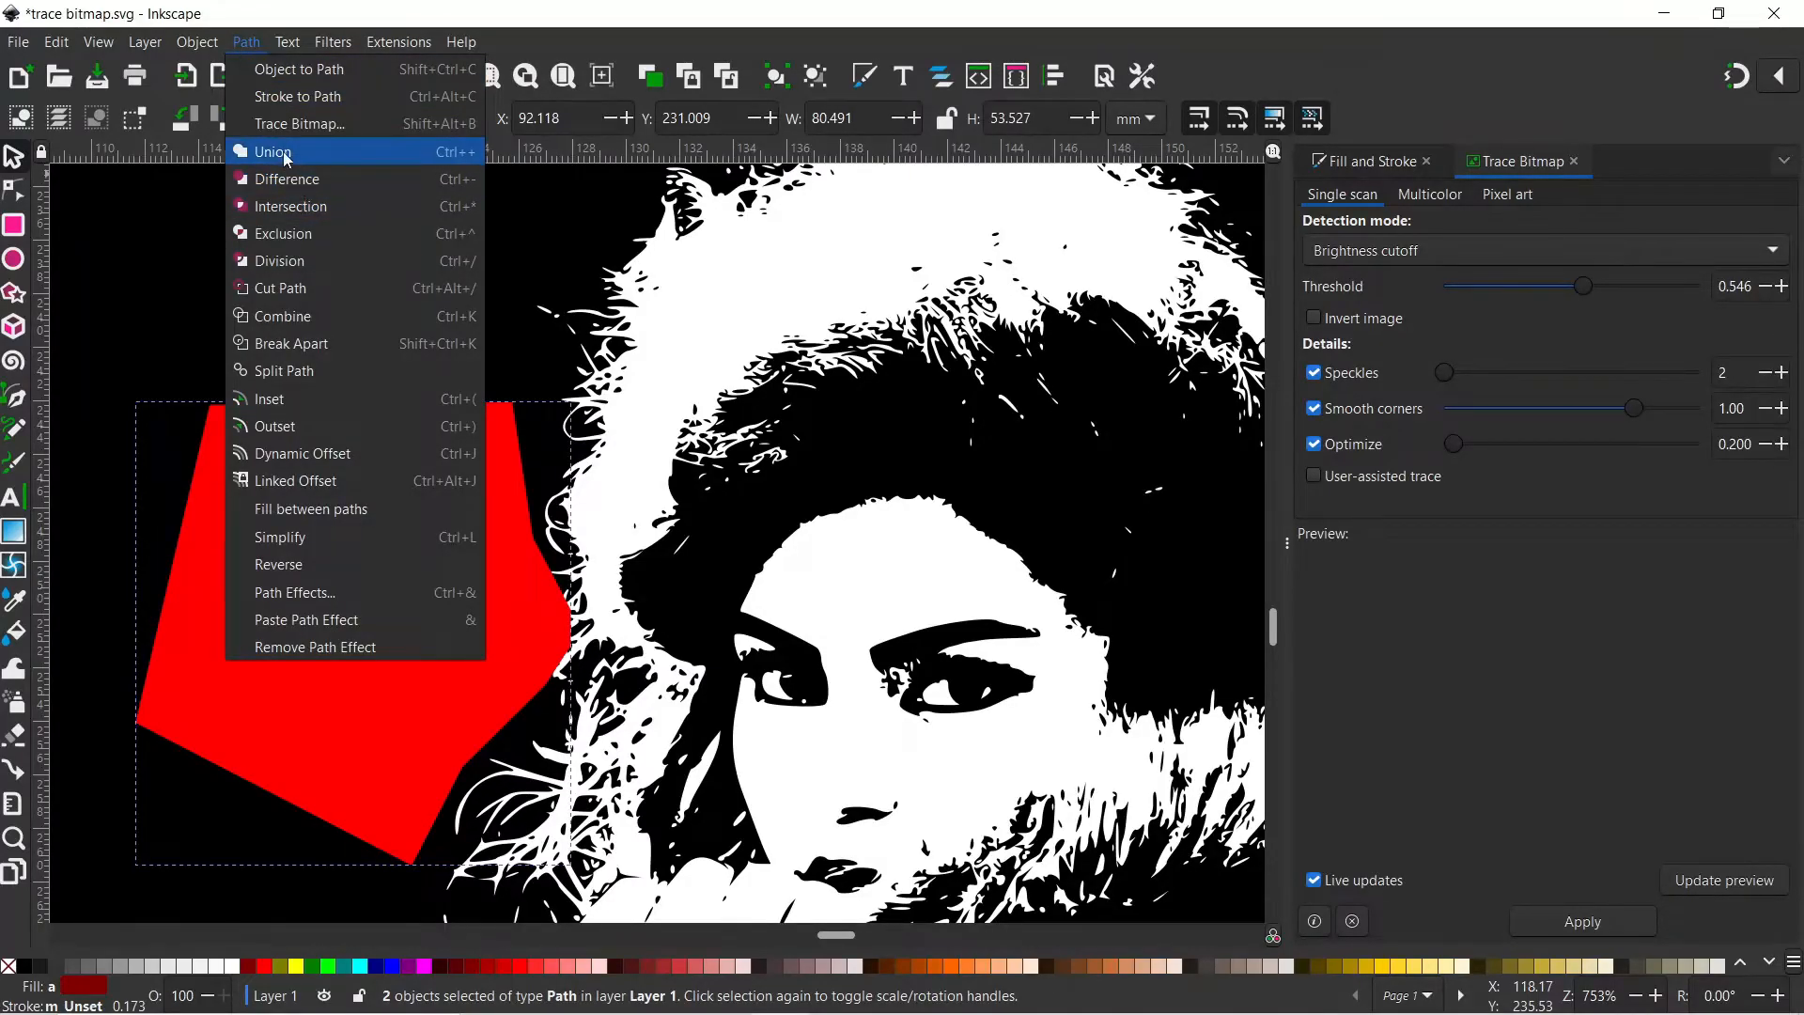
pyautogui.press('Escape')
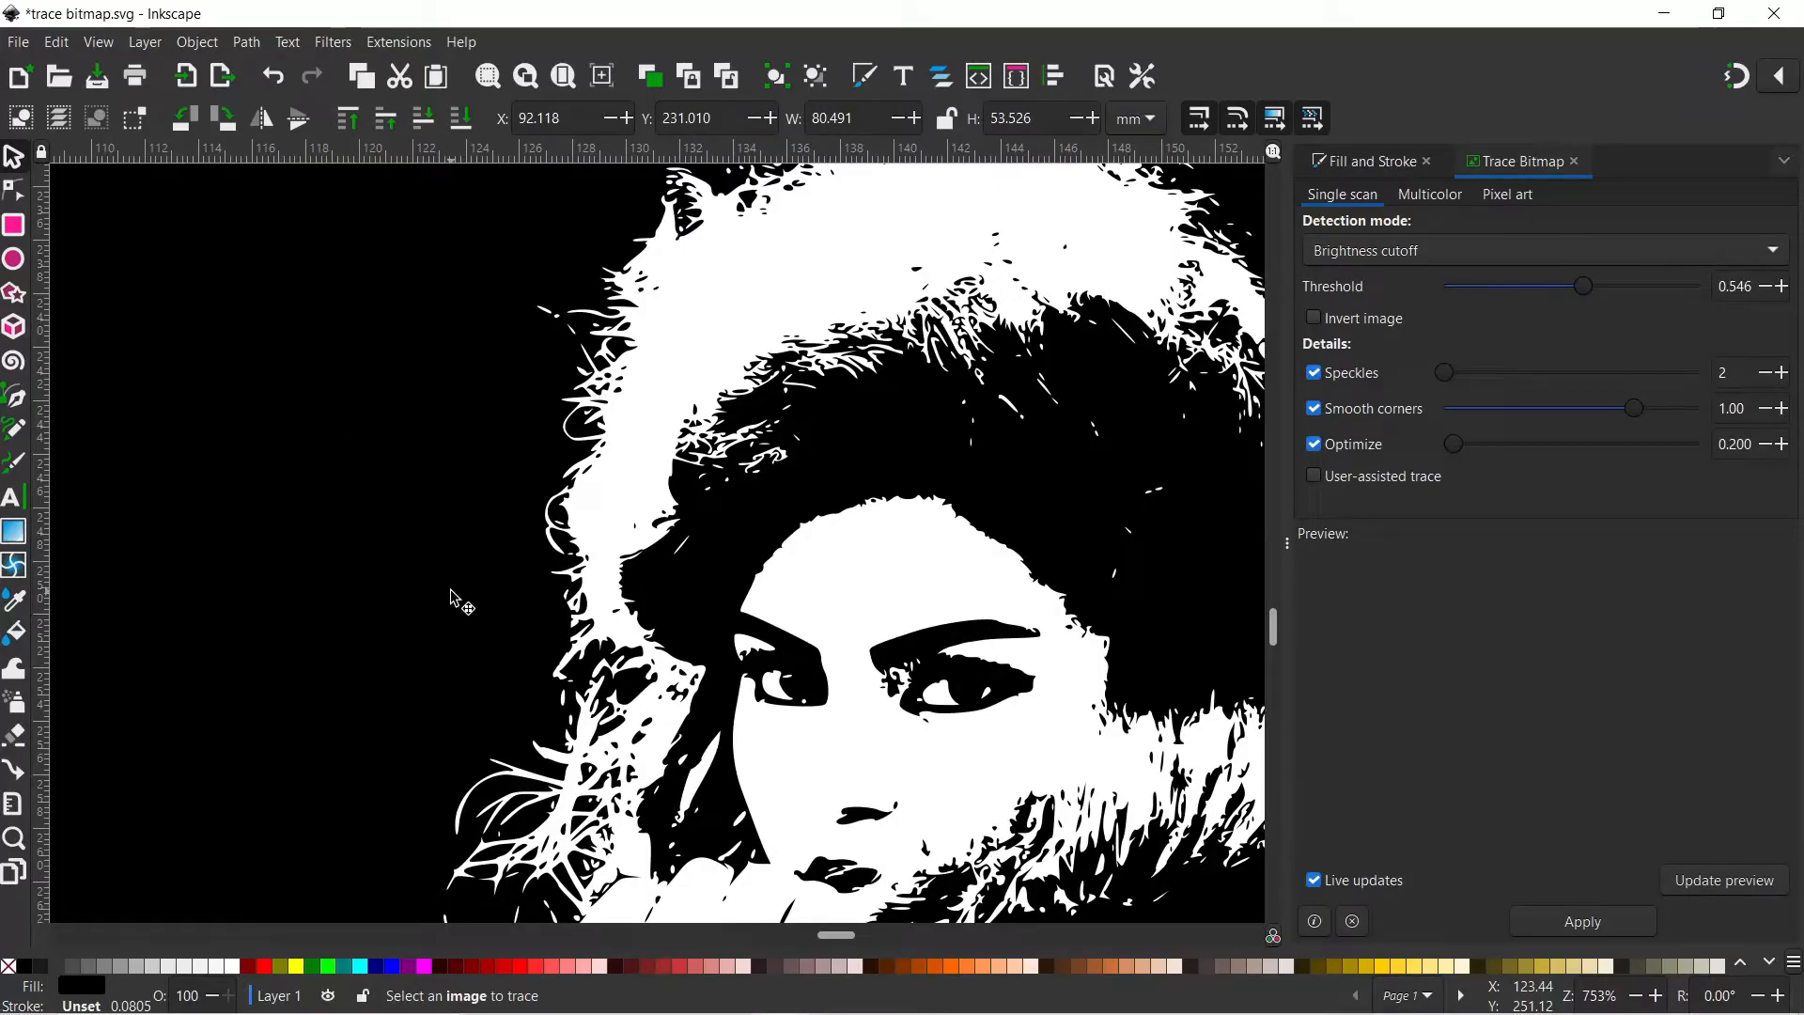
# Trace the photo on page 2 with Brightness cutoff at 0.546 and place the trace under the "Brightness cutoff" heading
pyautogui.scroll(-4, 461, 601)
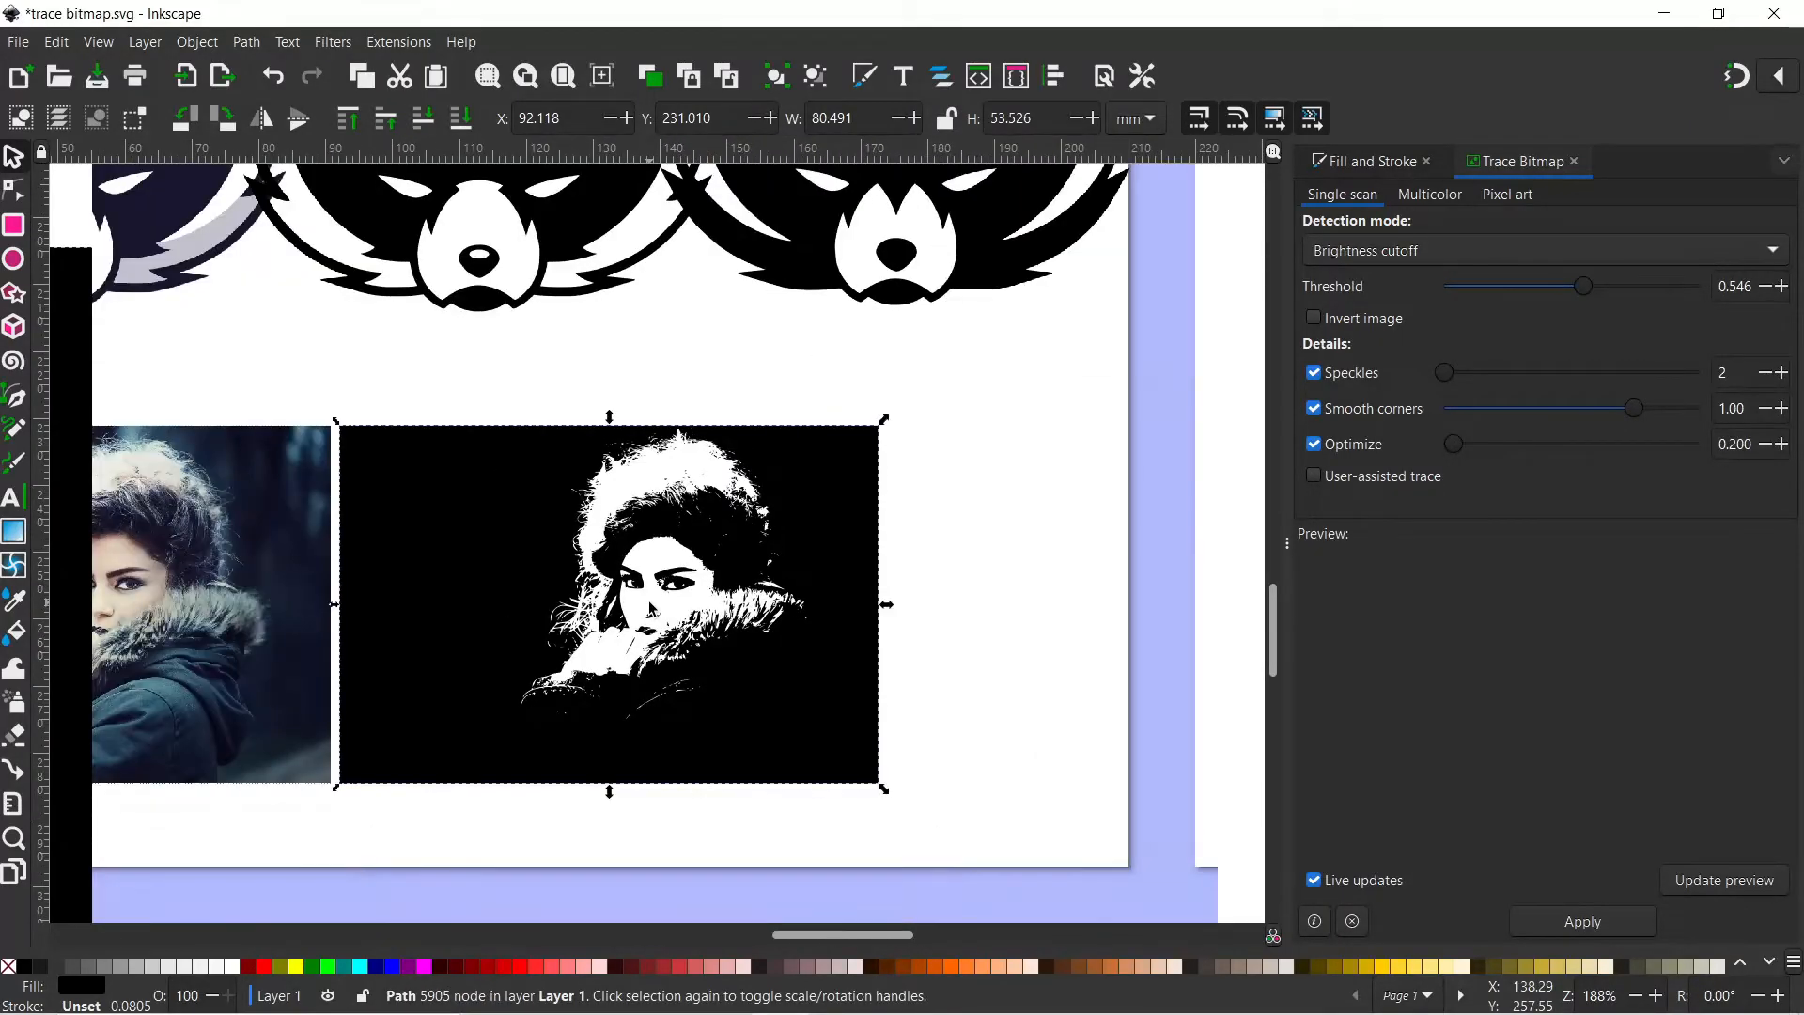
pyautogui.moveTo(670, 631); pyautogui.dragTo(1034, 641)
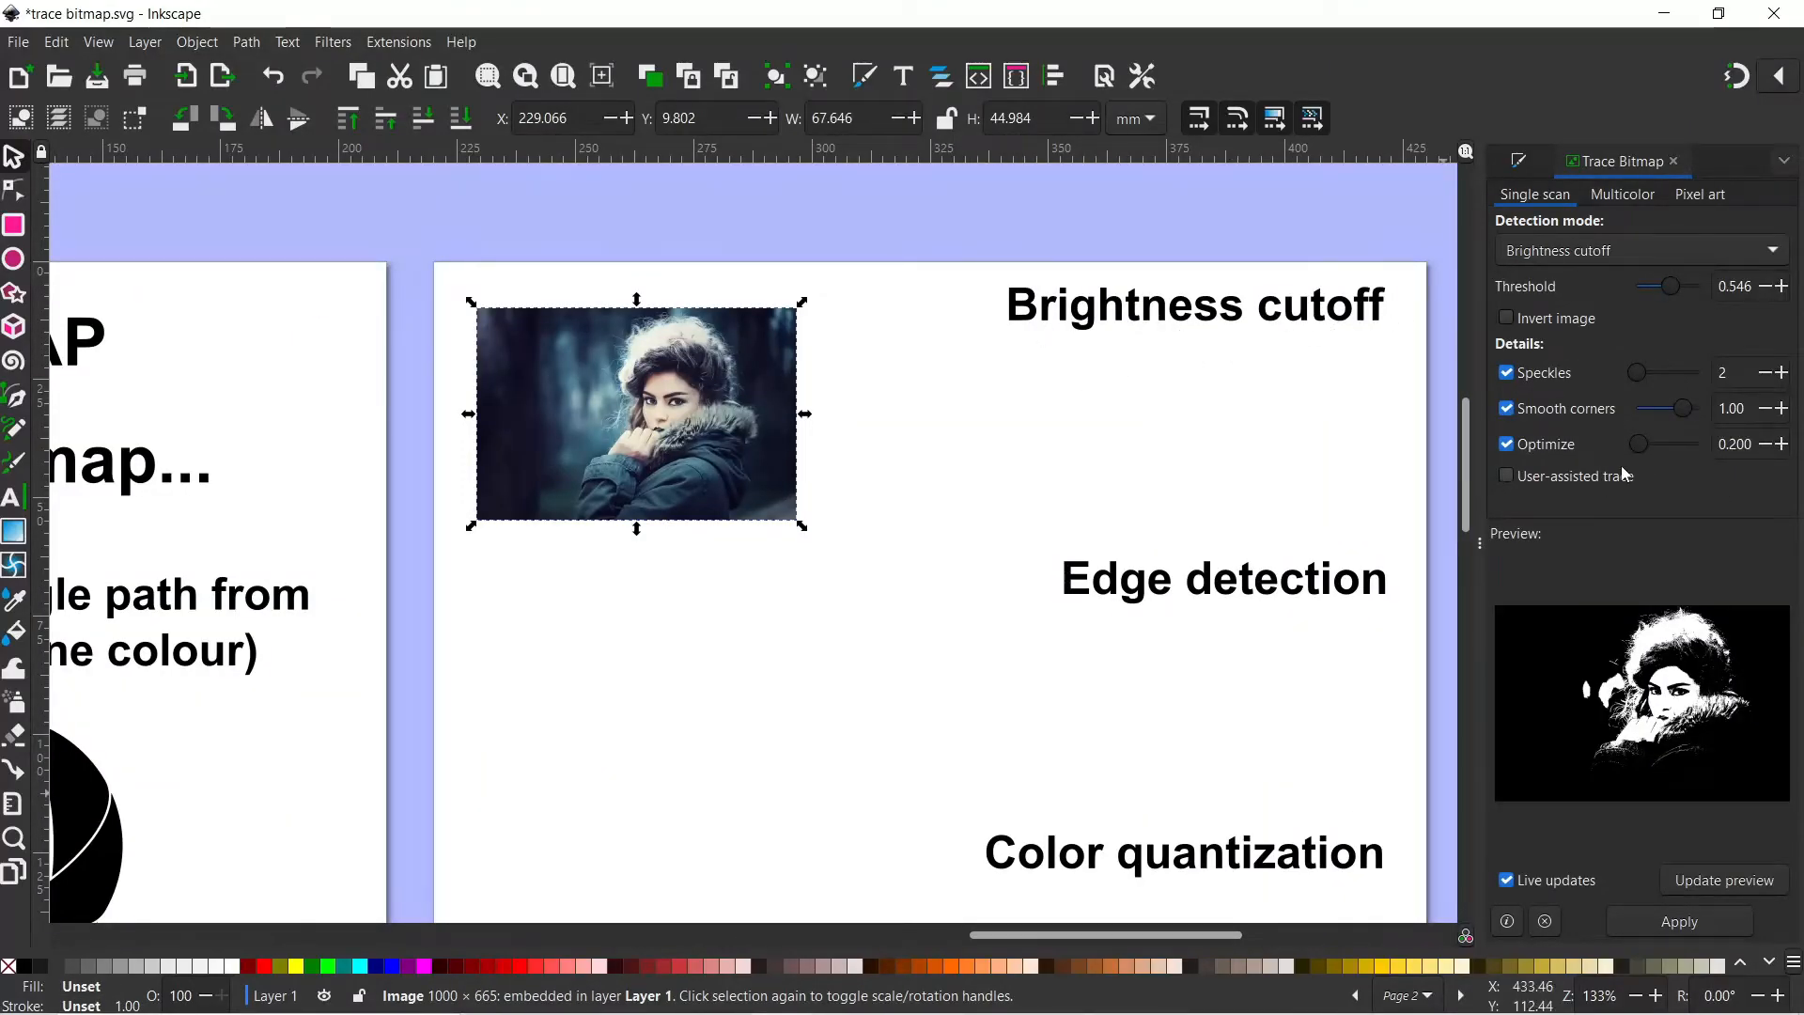
pyautogui.click(1658, 931)
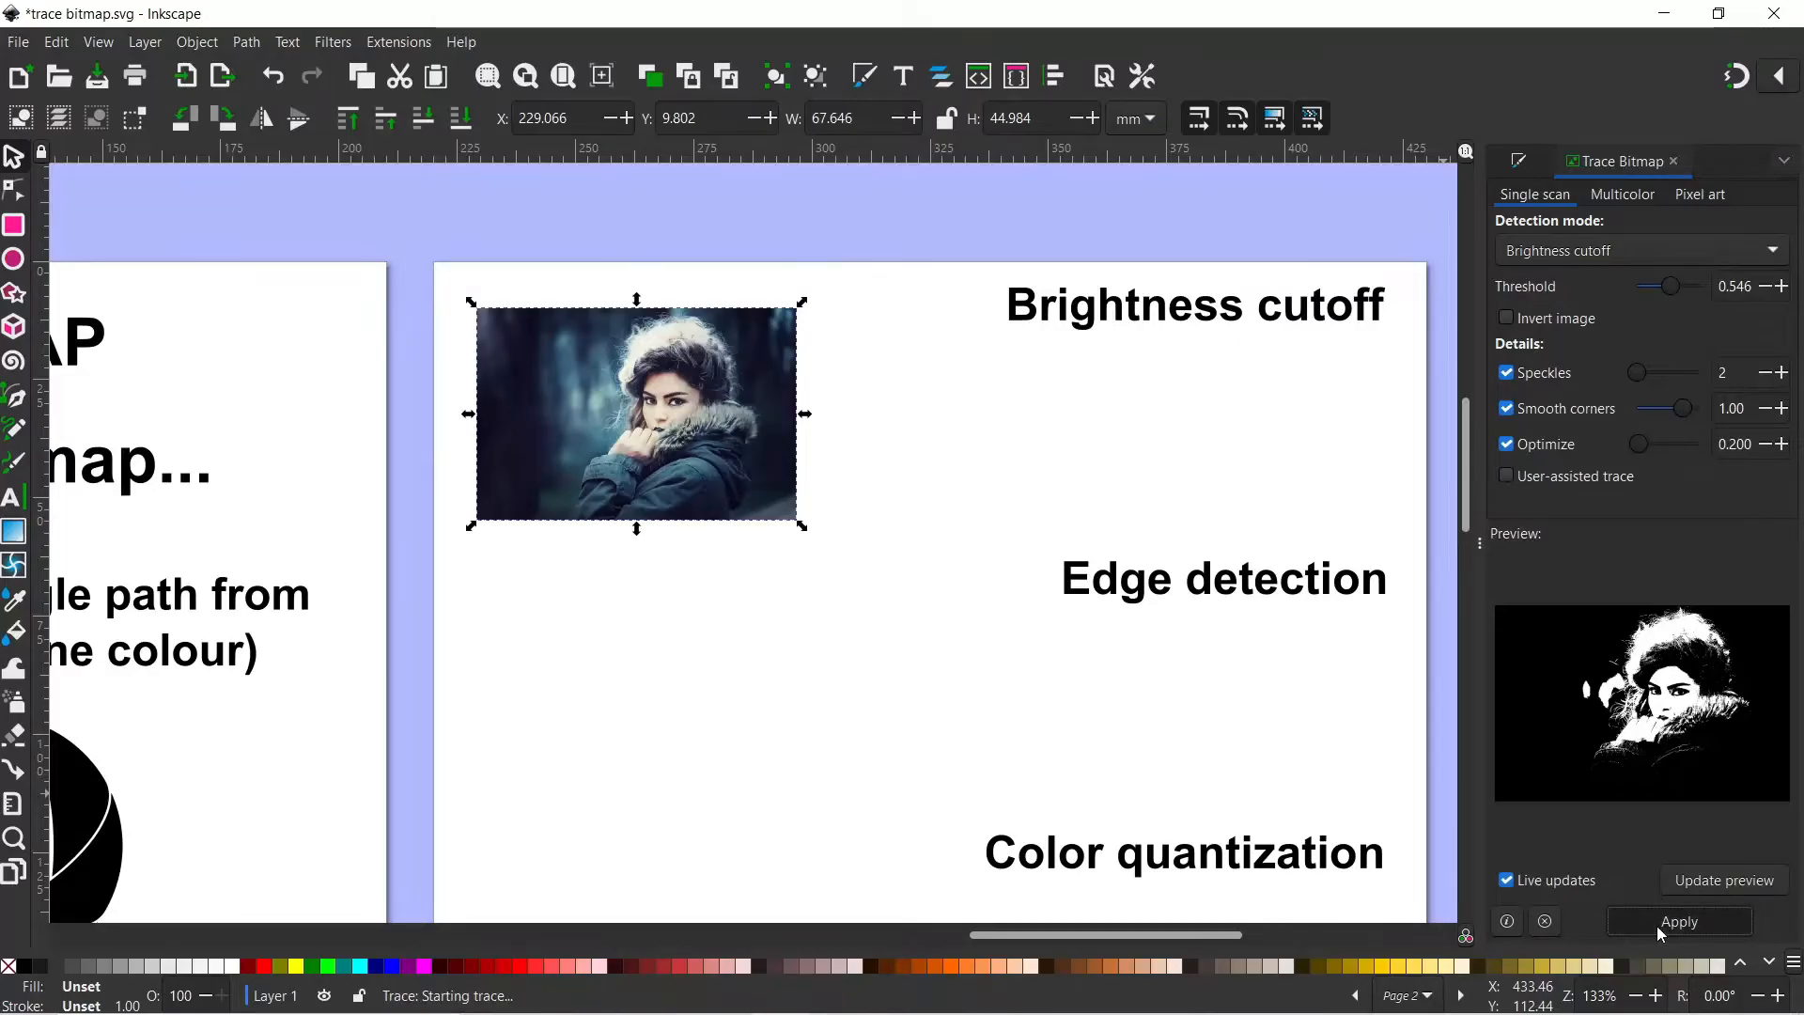
pyautogui.moveTo(755, 449)
pyautogui.mouseDown()
pyautogui.moveTo(1080, 488)
pyautogui.moveTo(1327, 476)
pyautogui.mouseUp()
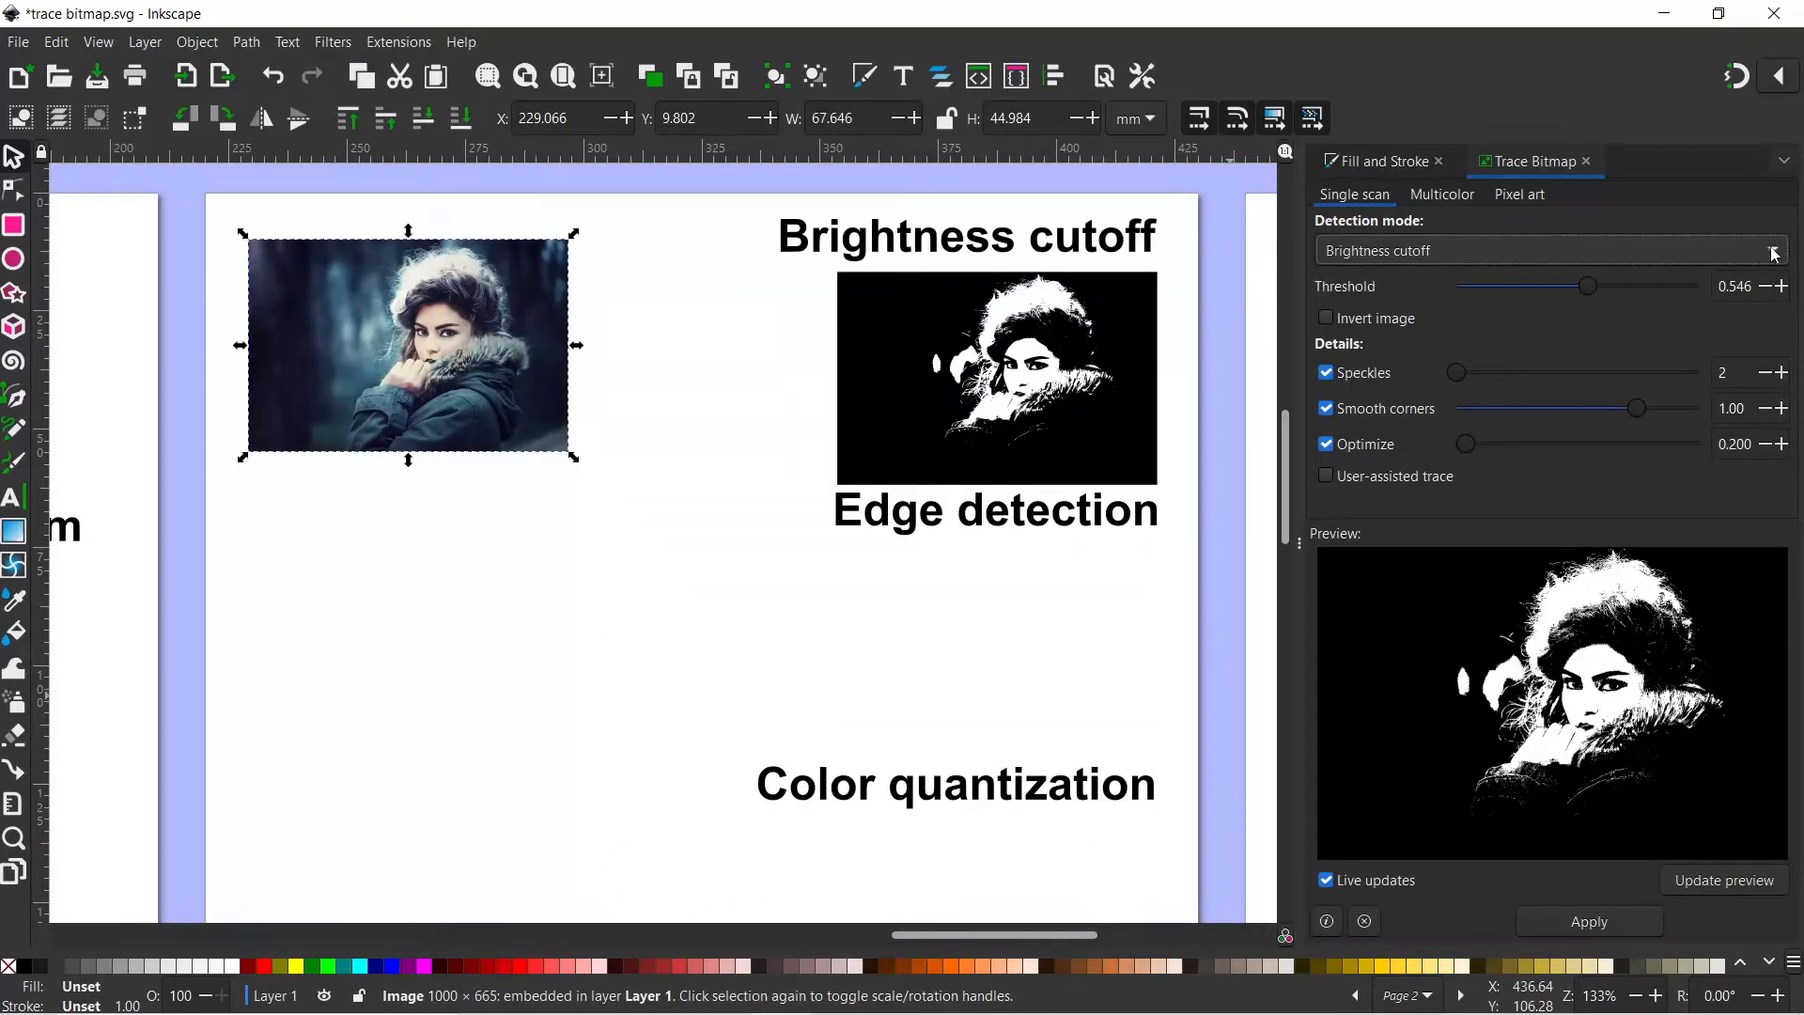
# Trace the photo with Edge detection at an edge threshold of 0.387 and place the trace under the "Edge detection" heading
pyautogui.click(1774, 254)
pyautogui.click(1423, 284)
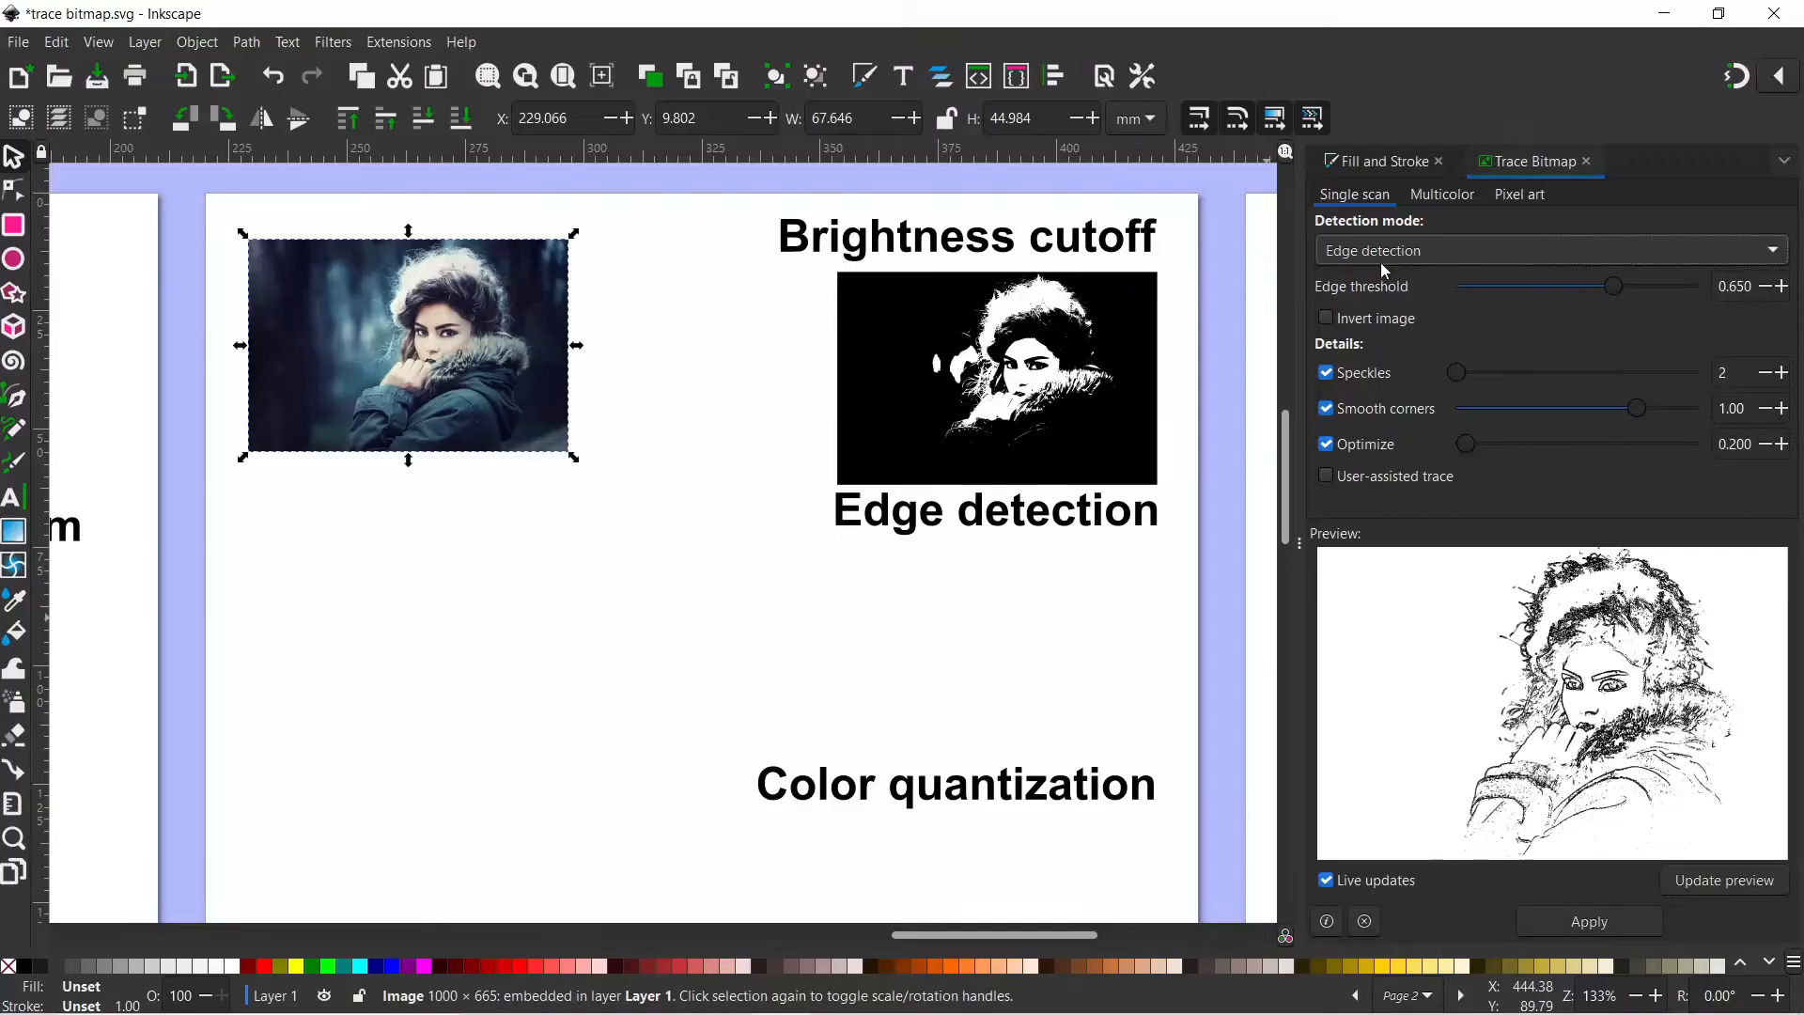
pyautogui.moveTo(1613, 286)
pyautogui.mouseDown()
pyautogui.moveTo(1498, 278)
pyautogui.moveTo(1689, 287)
pyautogui.moveTo(1496, 297)
pyautogui.moveTo(1554, 297)
pyautogui.mouseUp()
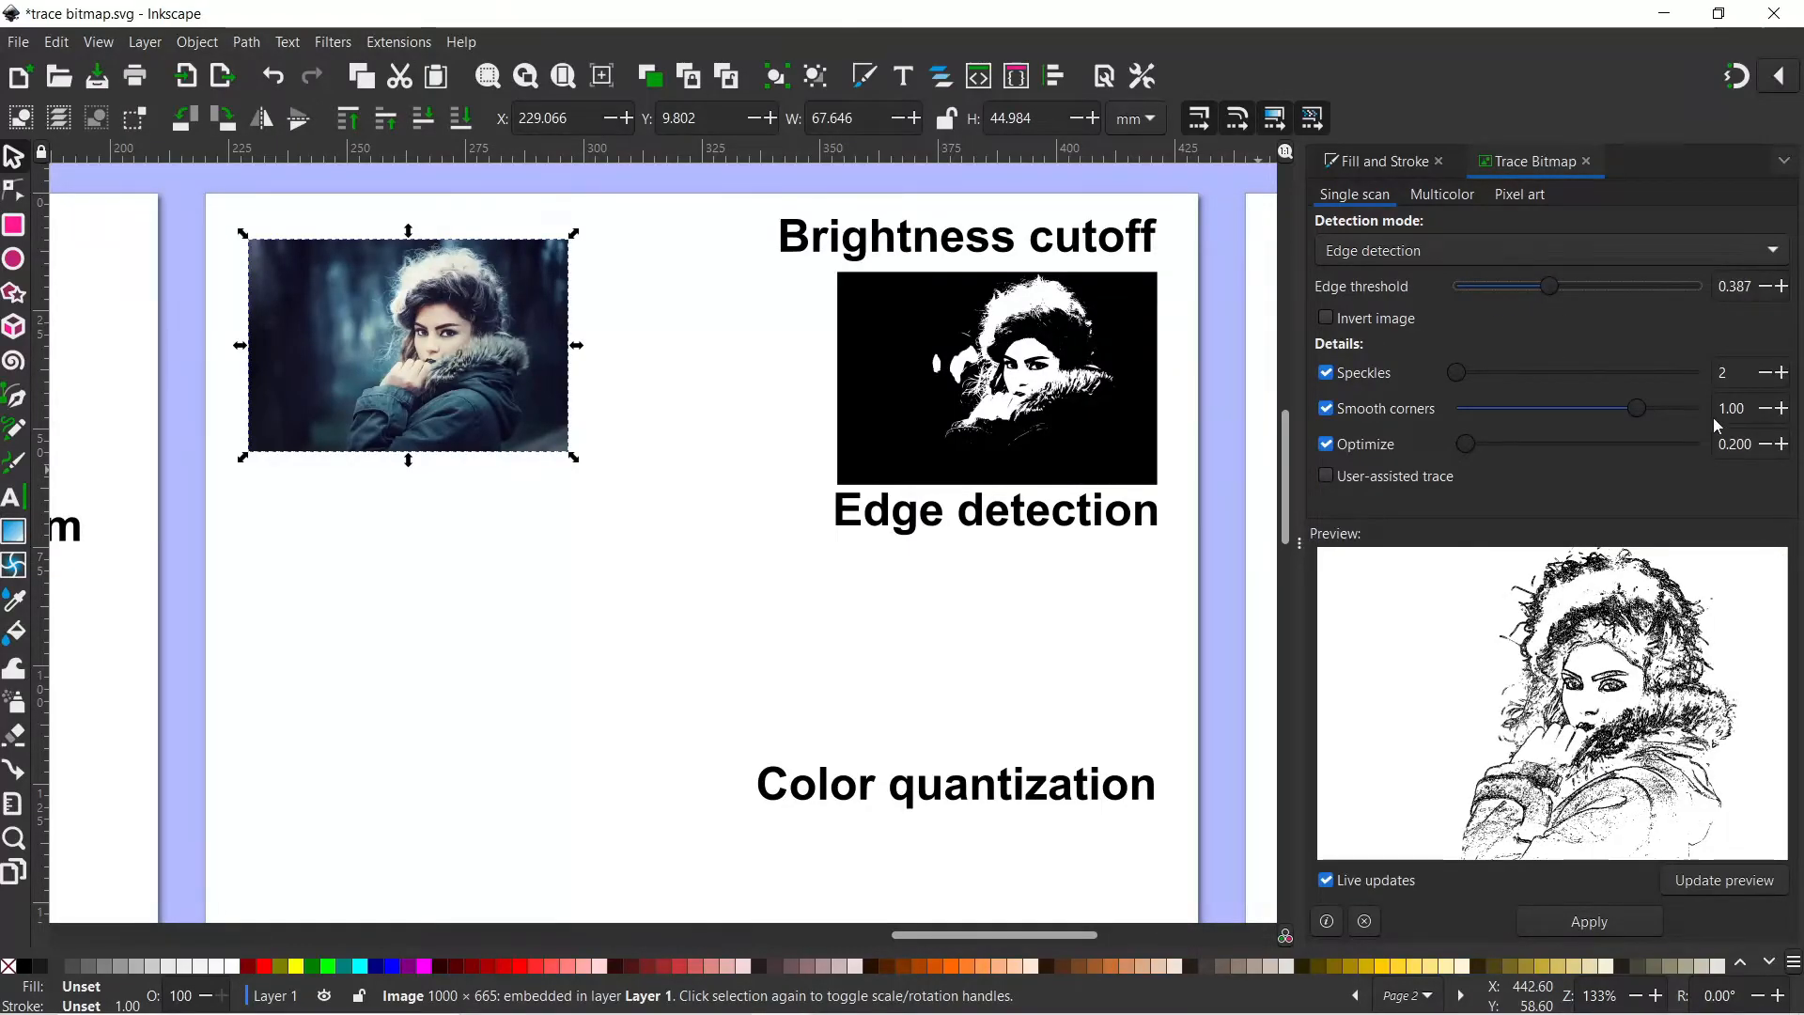
pyautogui.click(1649, 923)
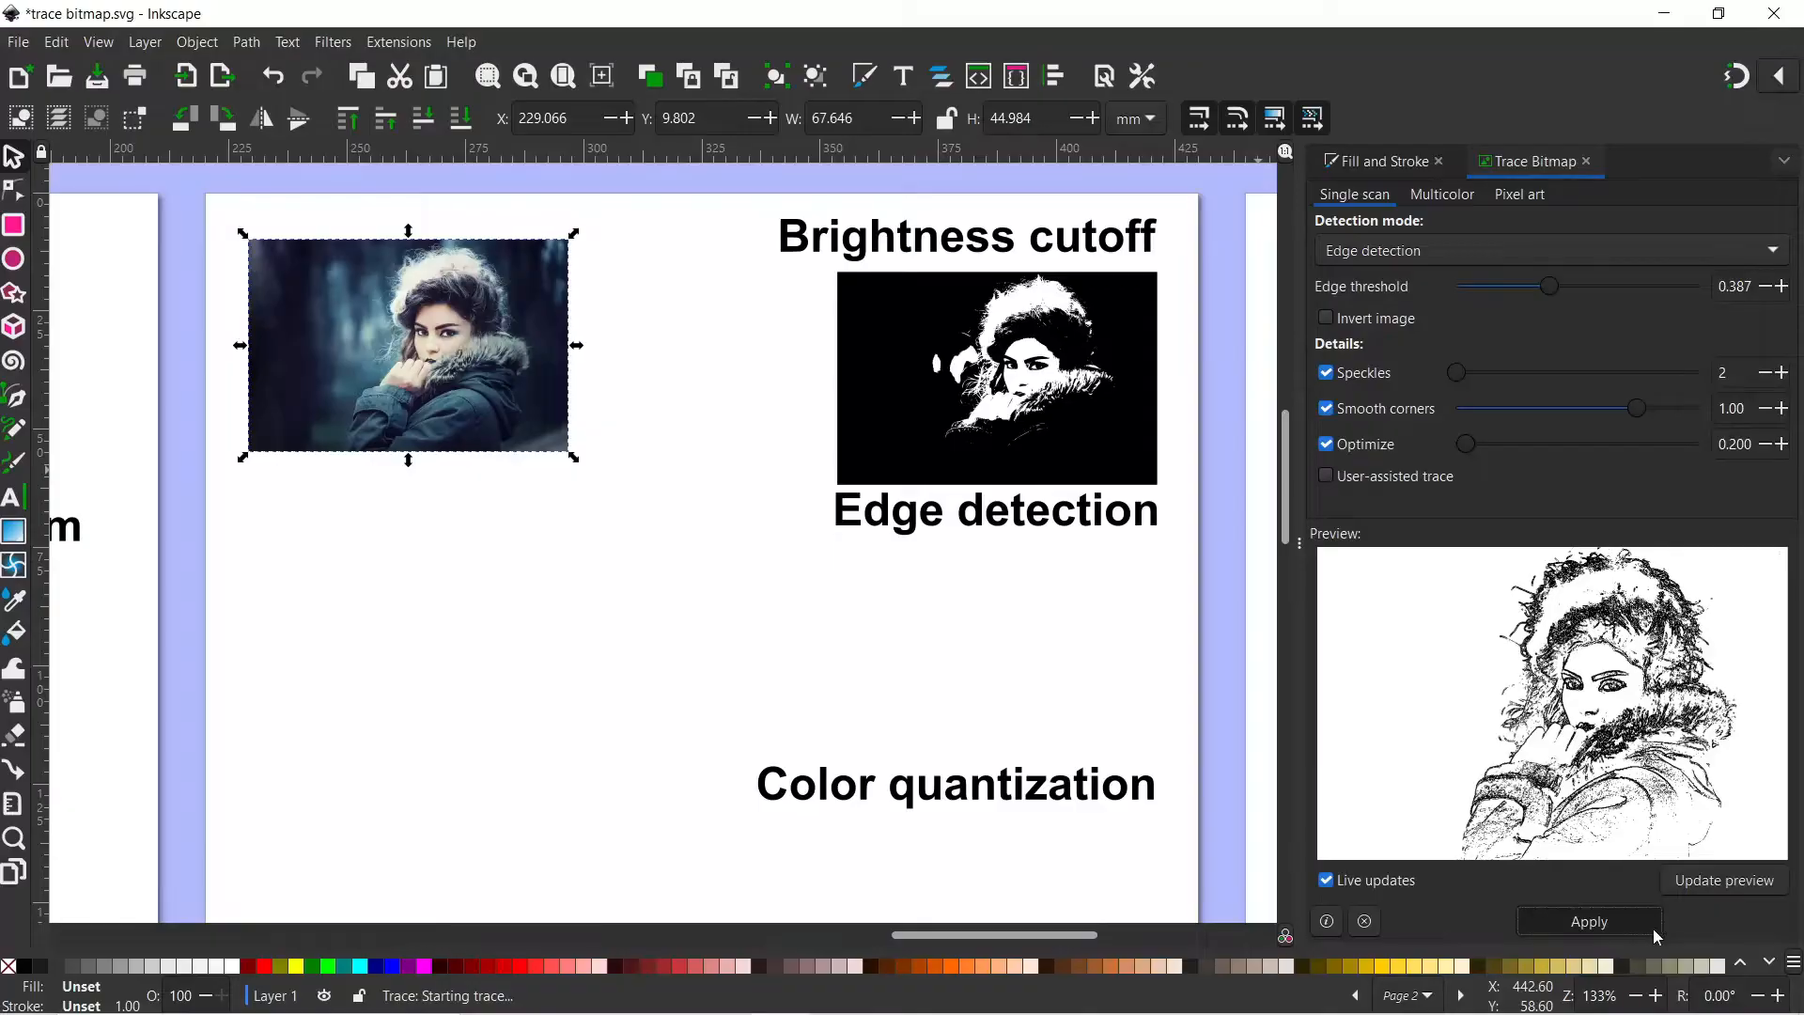
pyautogui.moveTo(470, 320); pyautogui.dragTo(1248, 795)
# Move the original photo down the page, level with the edge detection trace
pyautogui.scroll(-5, 1209, 787)
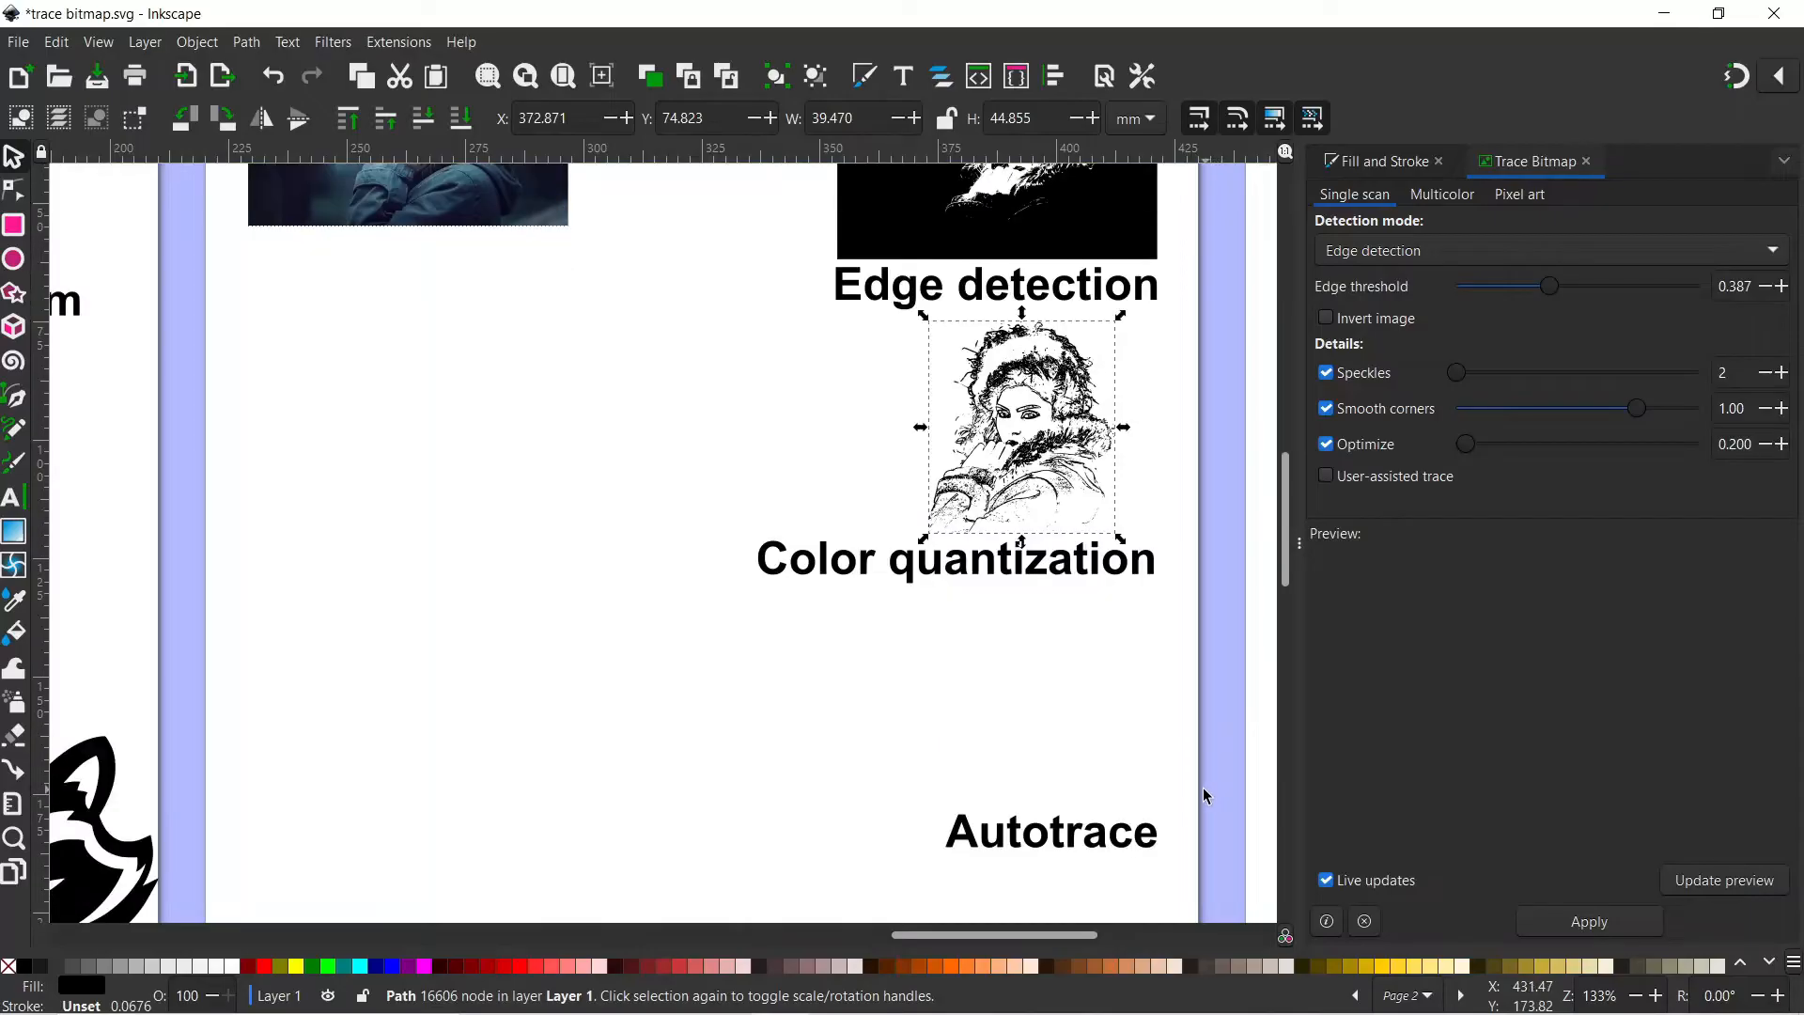
pyautogui.moveTo(479, 213); pyautogui.dragTo(485, 531)
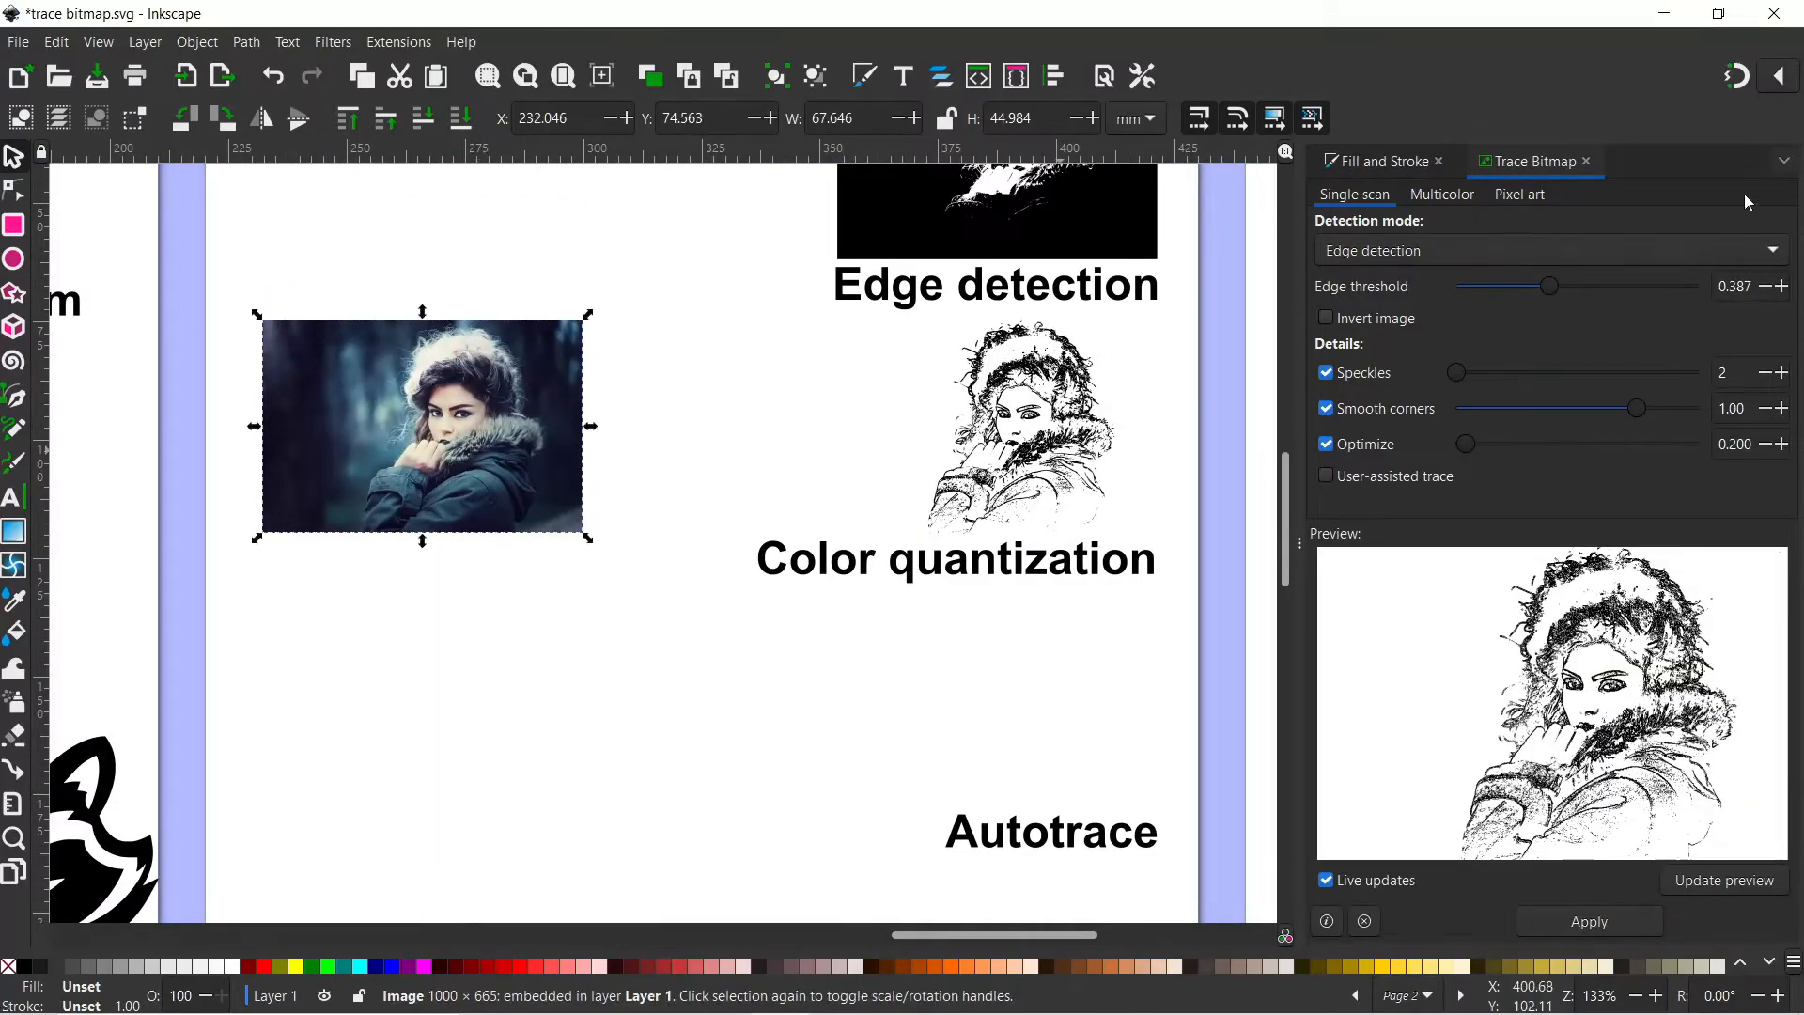
# Set the single scan detection mode to Color quantization for the selected photo
pyautogui.click(1441, 193)
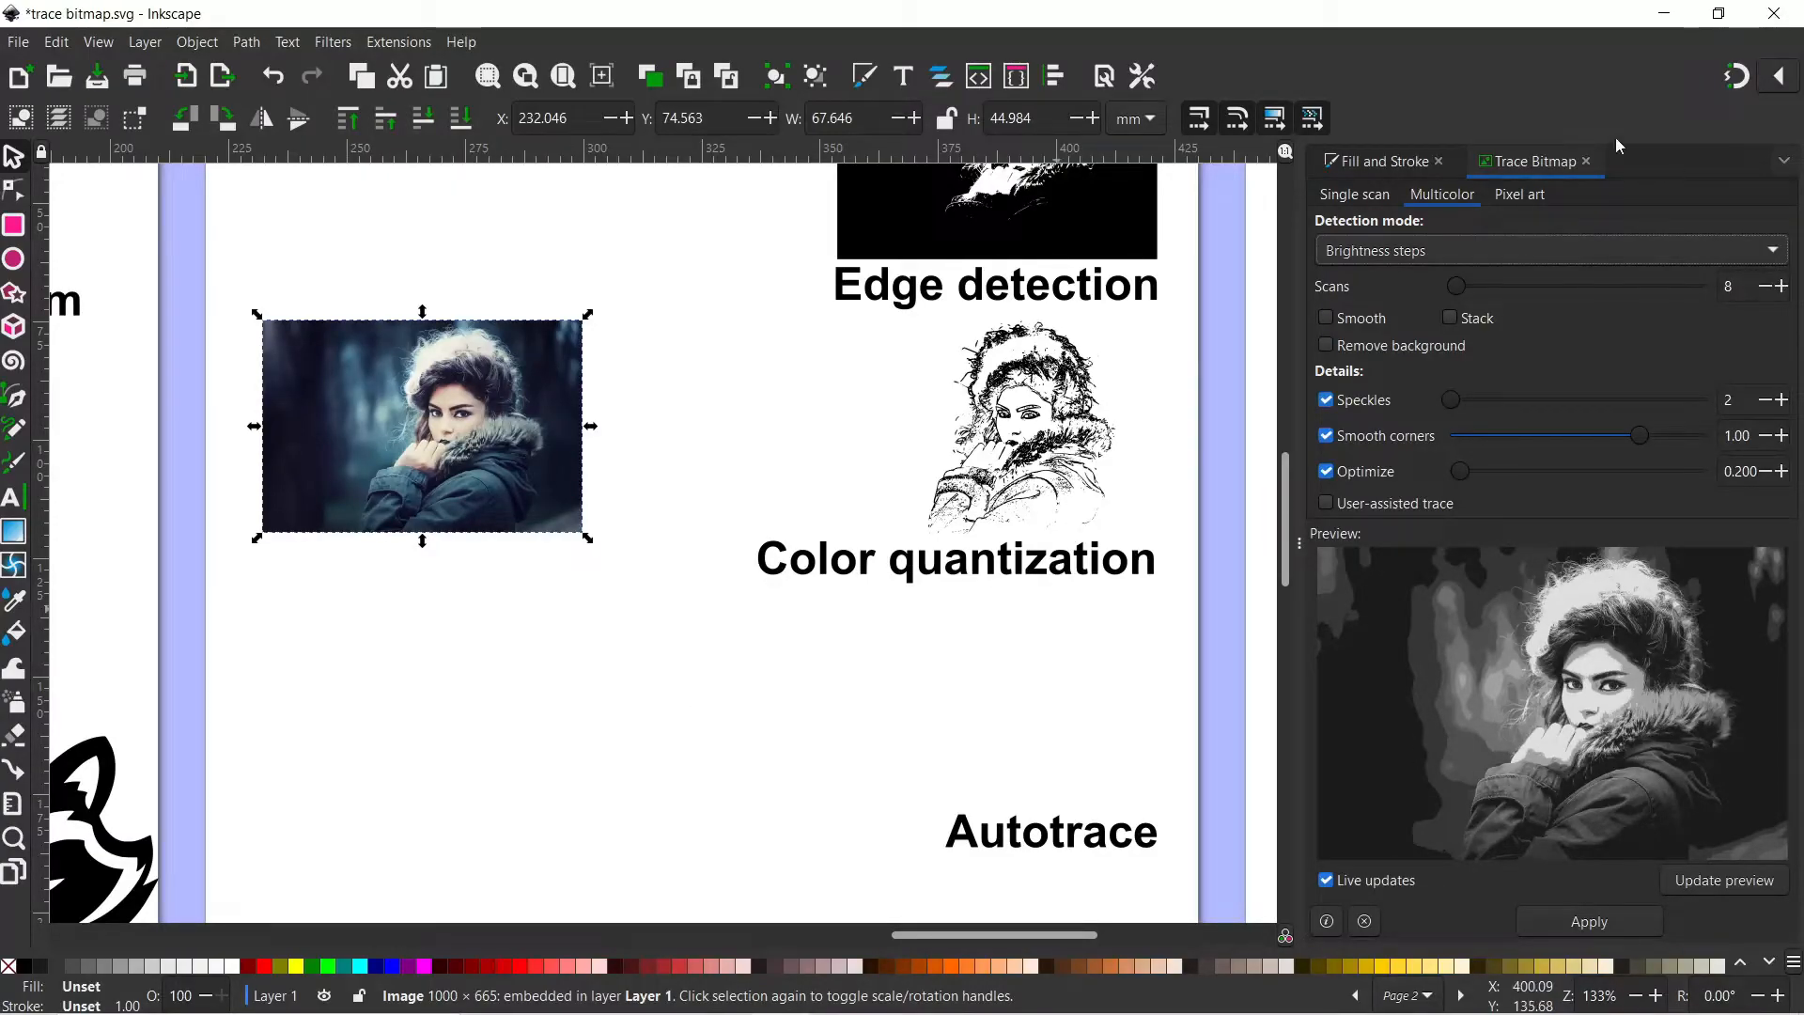
pyautogui.click(1353, 195)
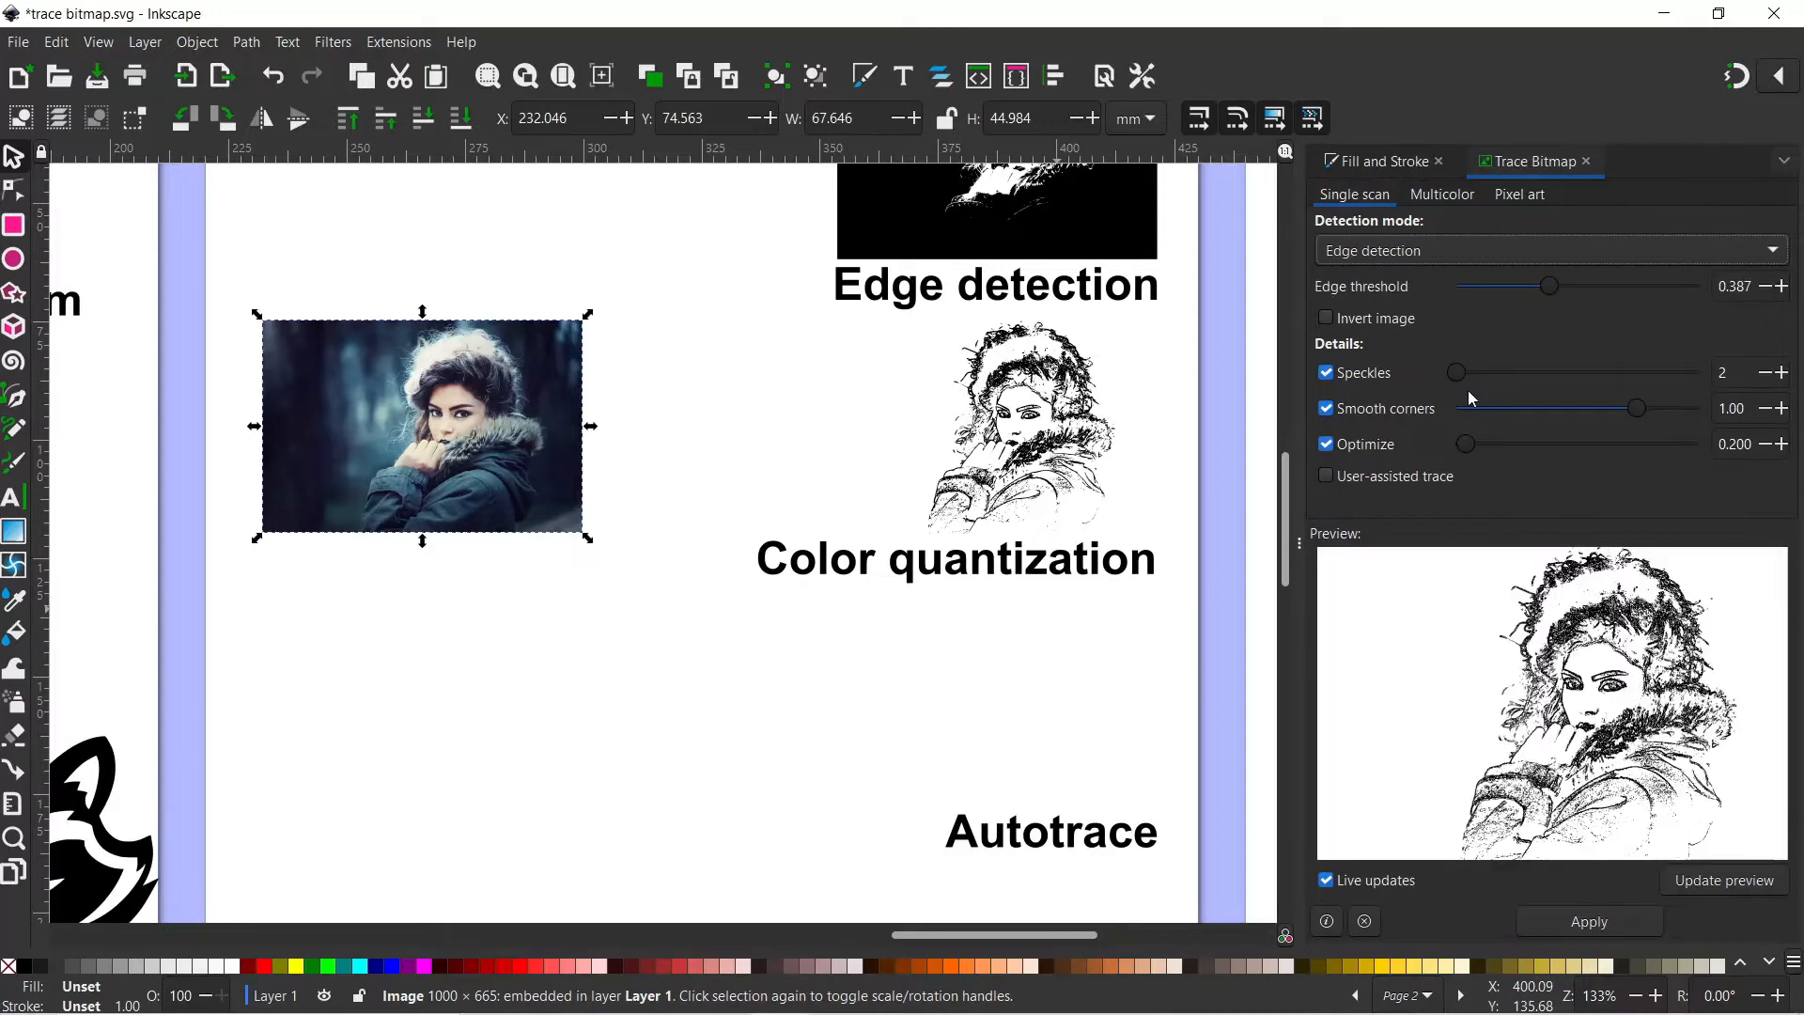
pyautogui.click(1769, 250)
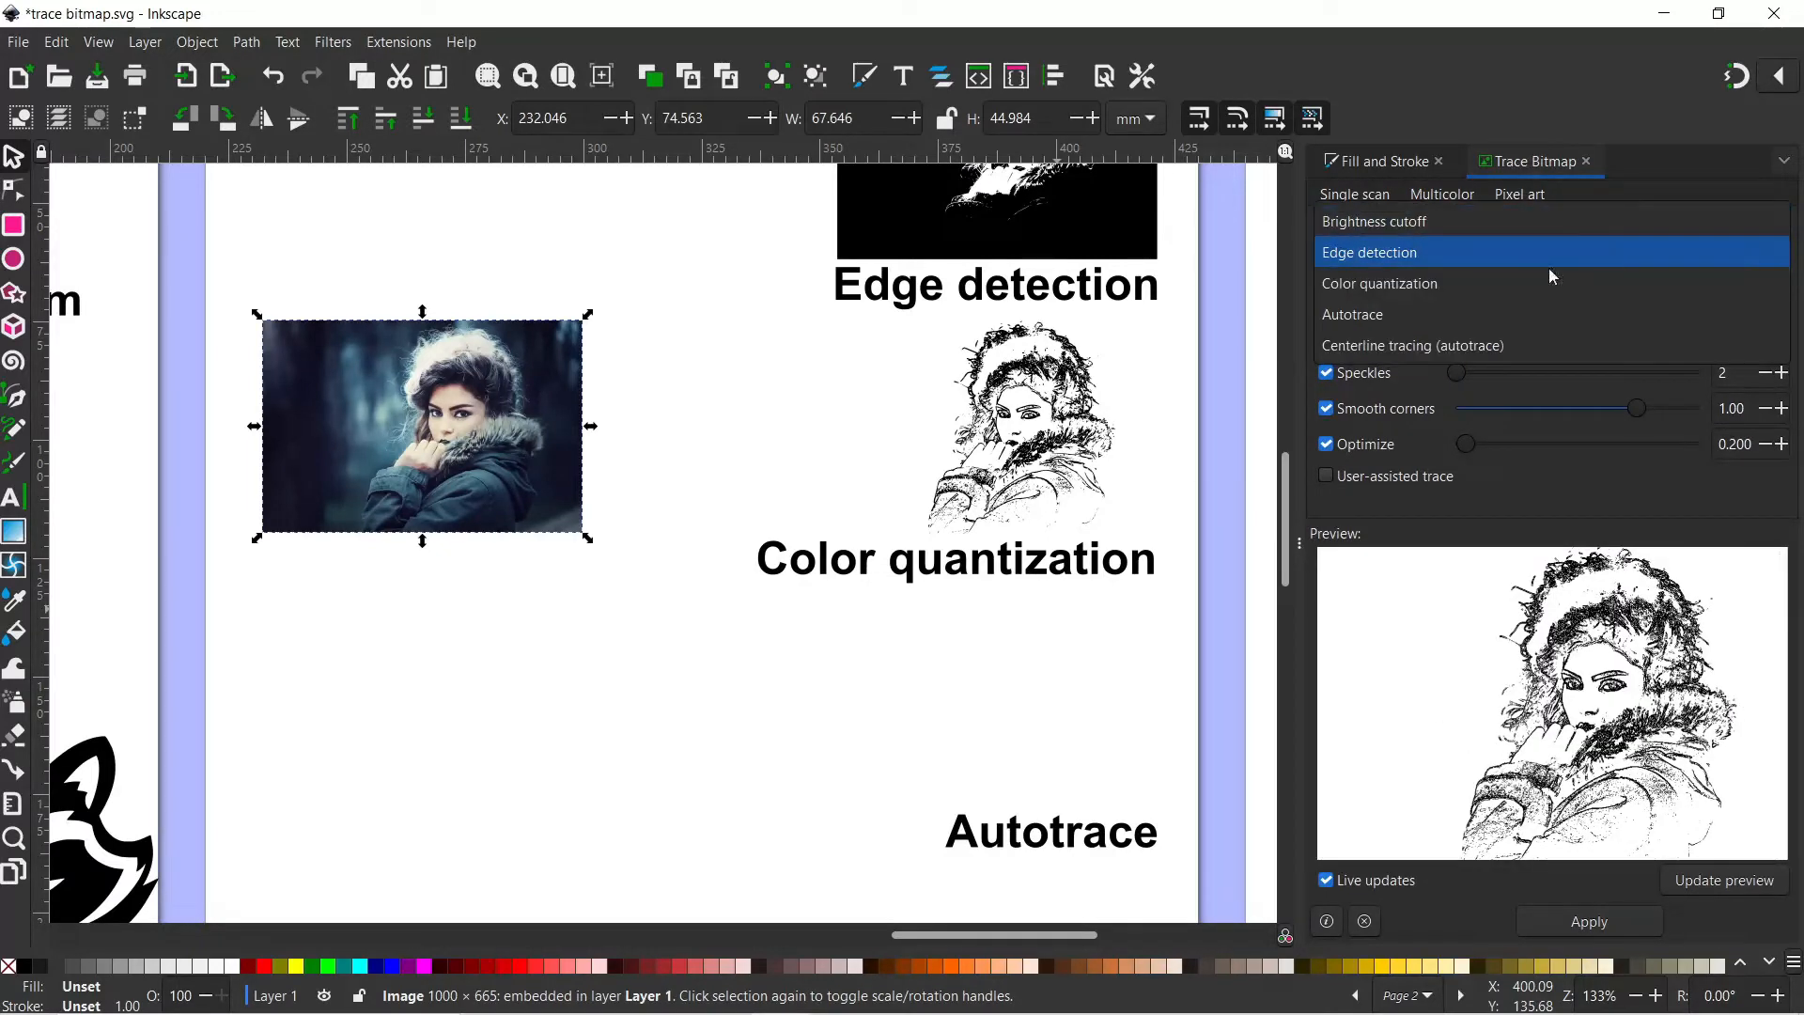
pyautogui.click(1483, 291)
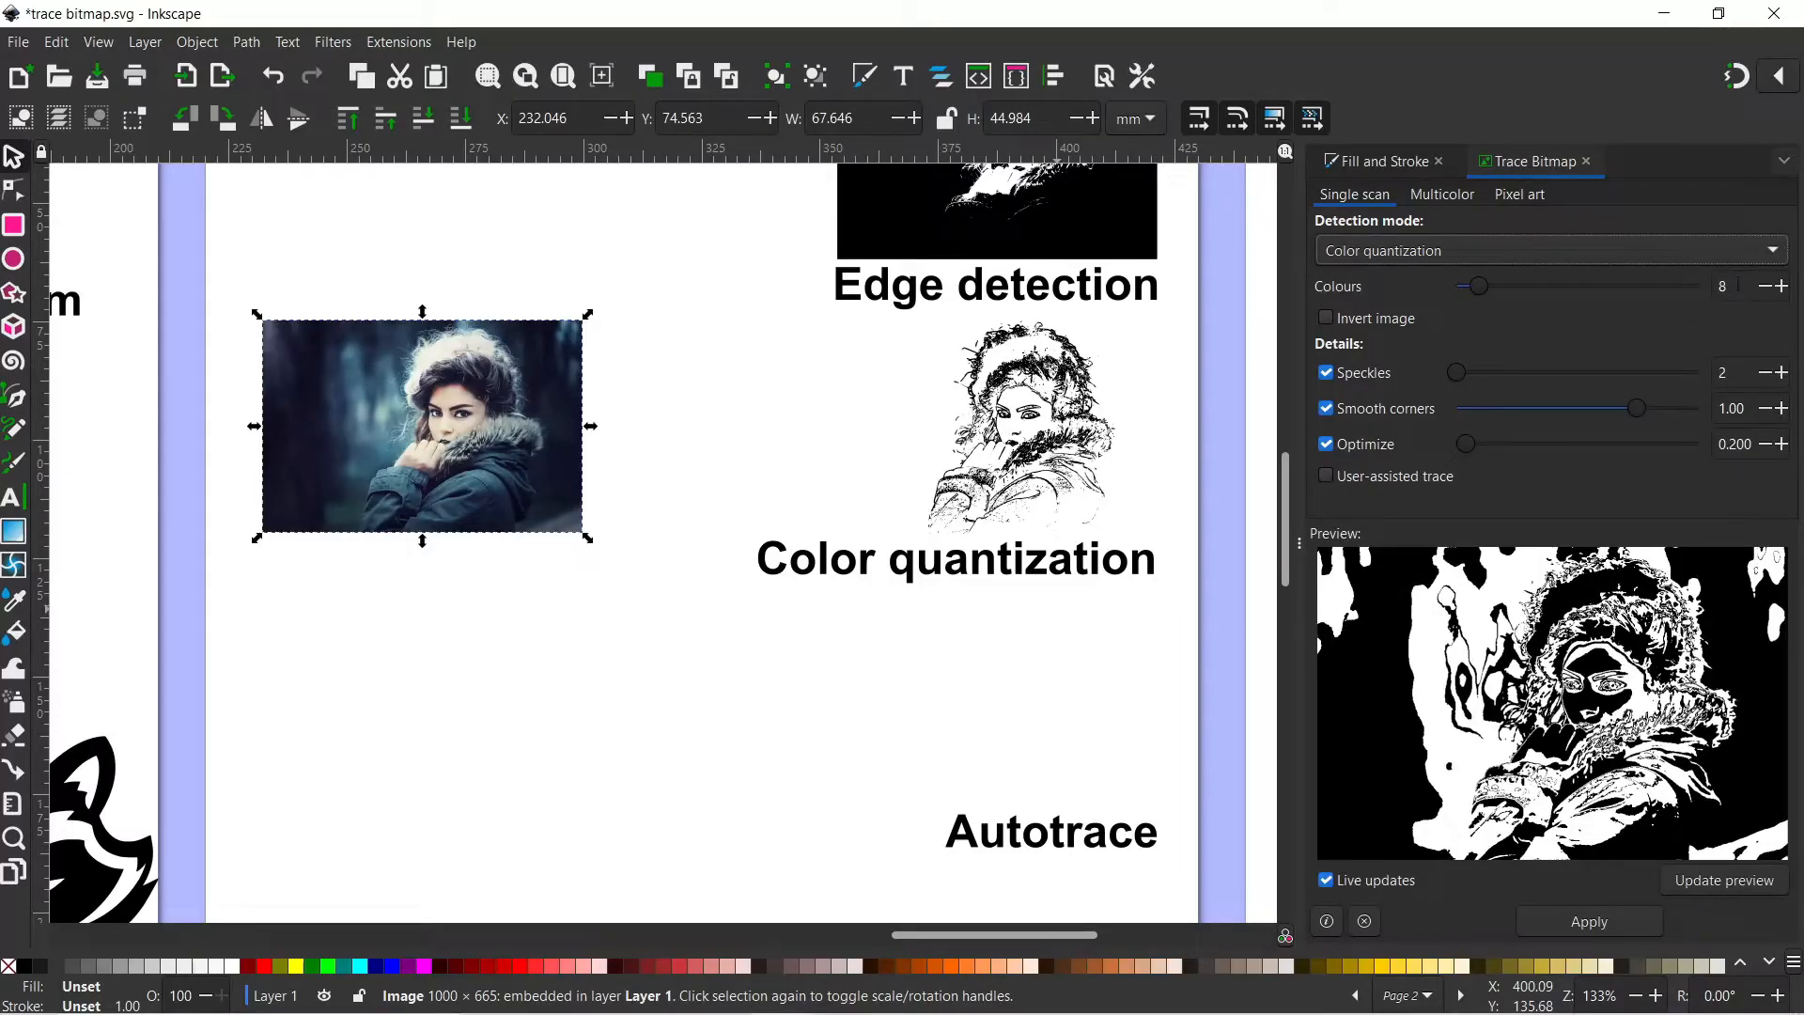
# Trace the photo with 9 colours and place the trace under the "Color quantization" heading
pyautogui.click(1782, 290)
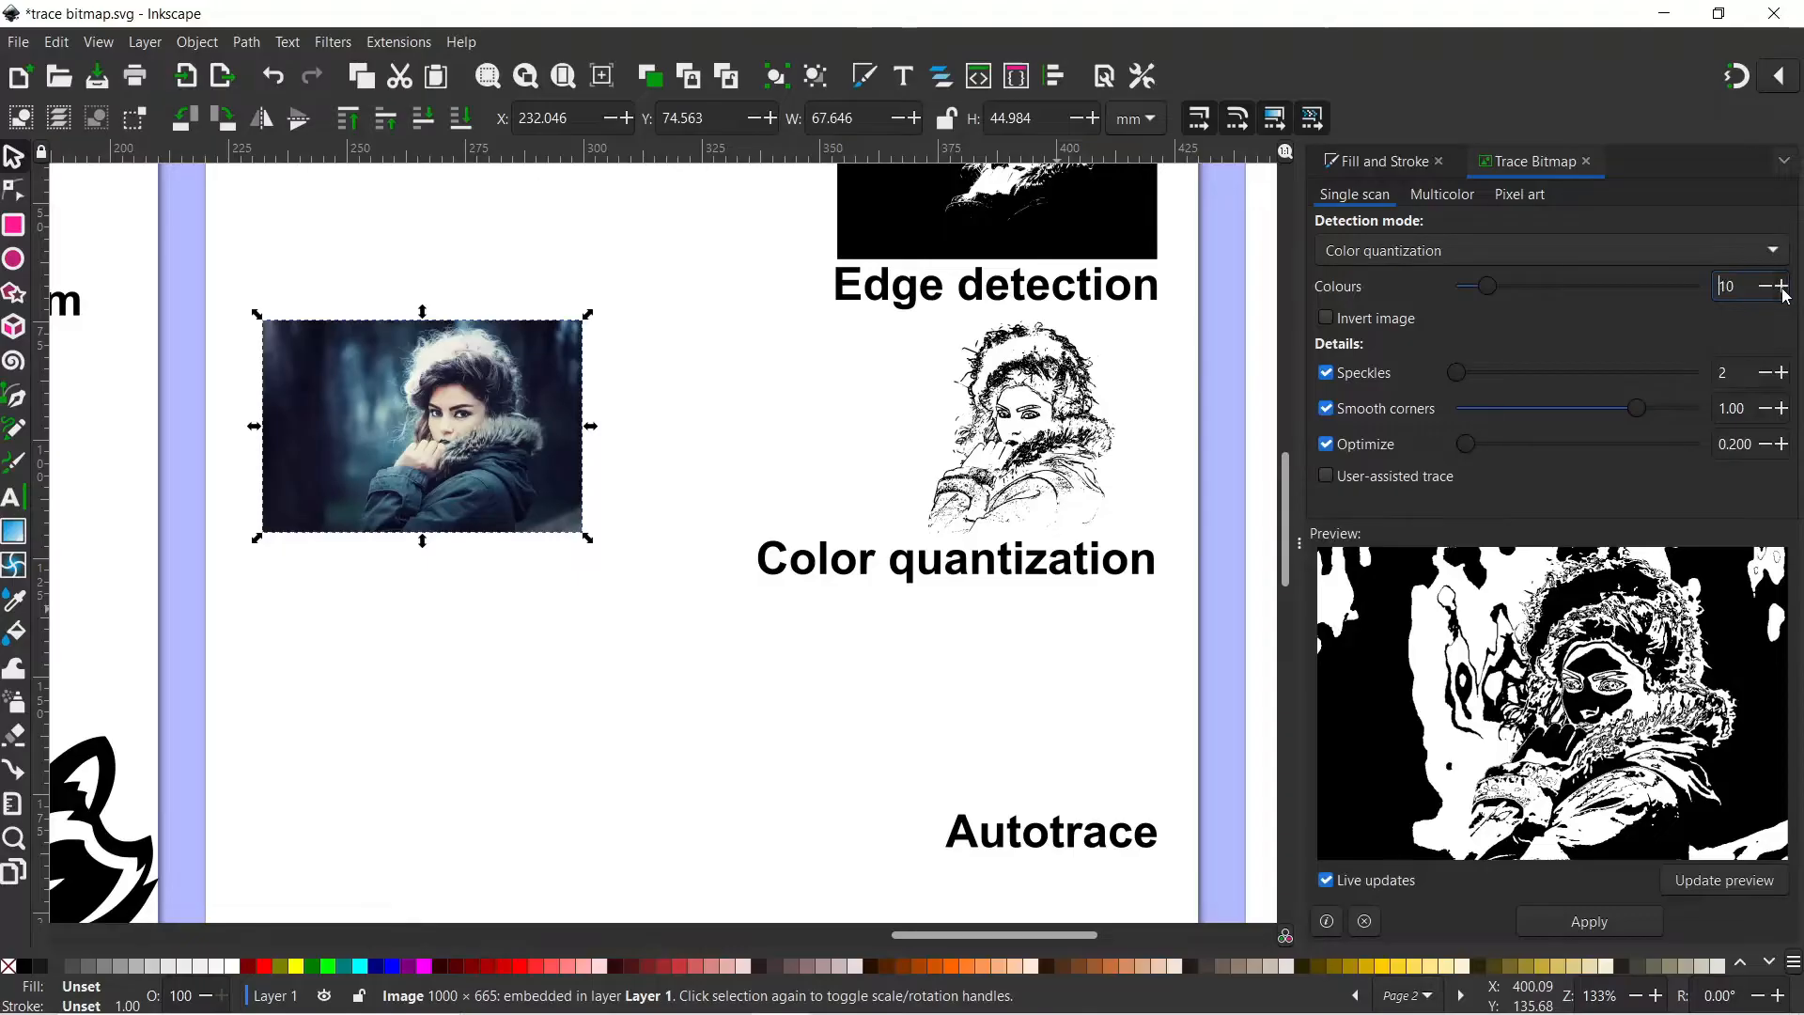
pyautogui.click(1783, 287)
pyautogui.click(1765, 285)
pyautogui.click(1782, 288)
pyautogui.click(1782, 287)
pyautogui.click(1783, 287)
pyautogui.click(1782, 288)
pyautogui.click(1783, 287)
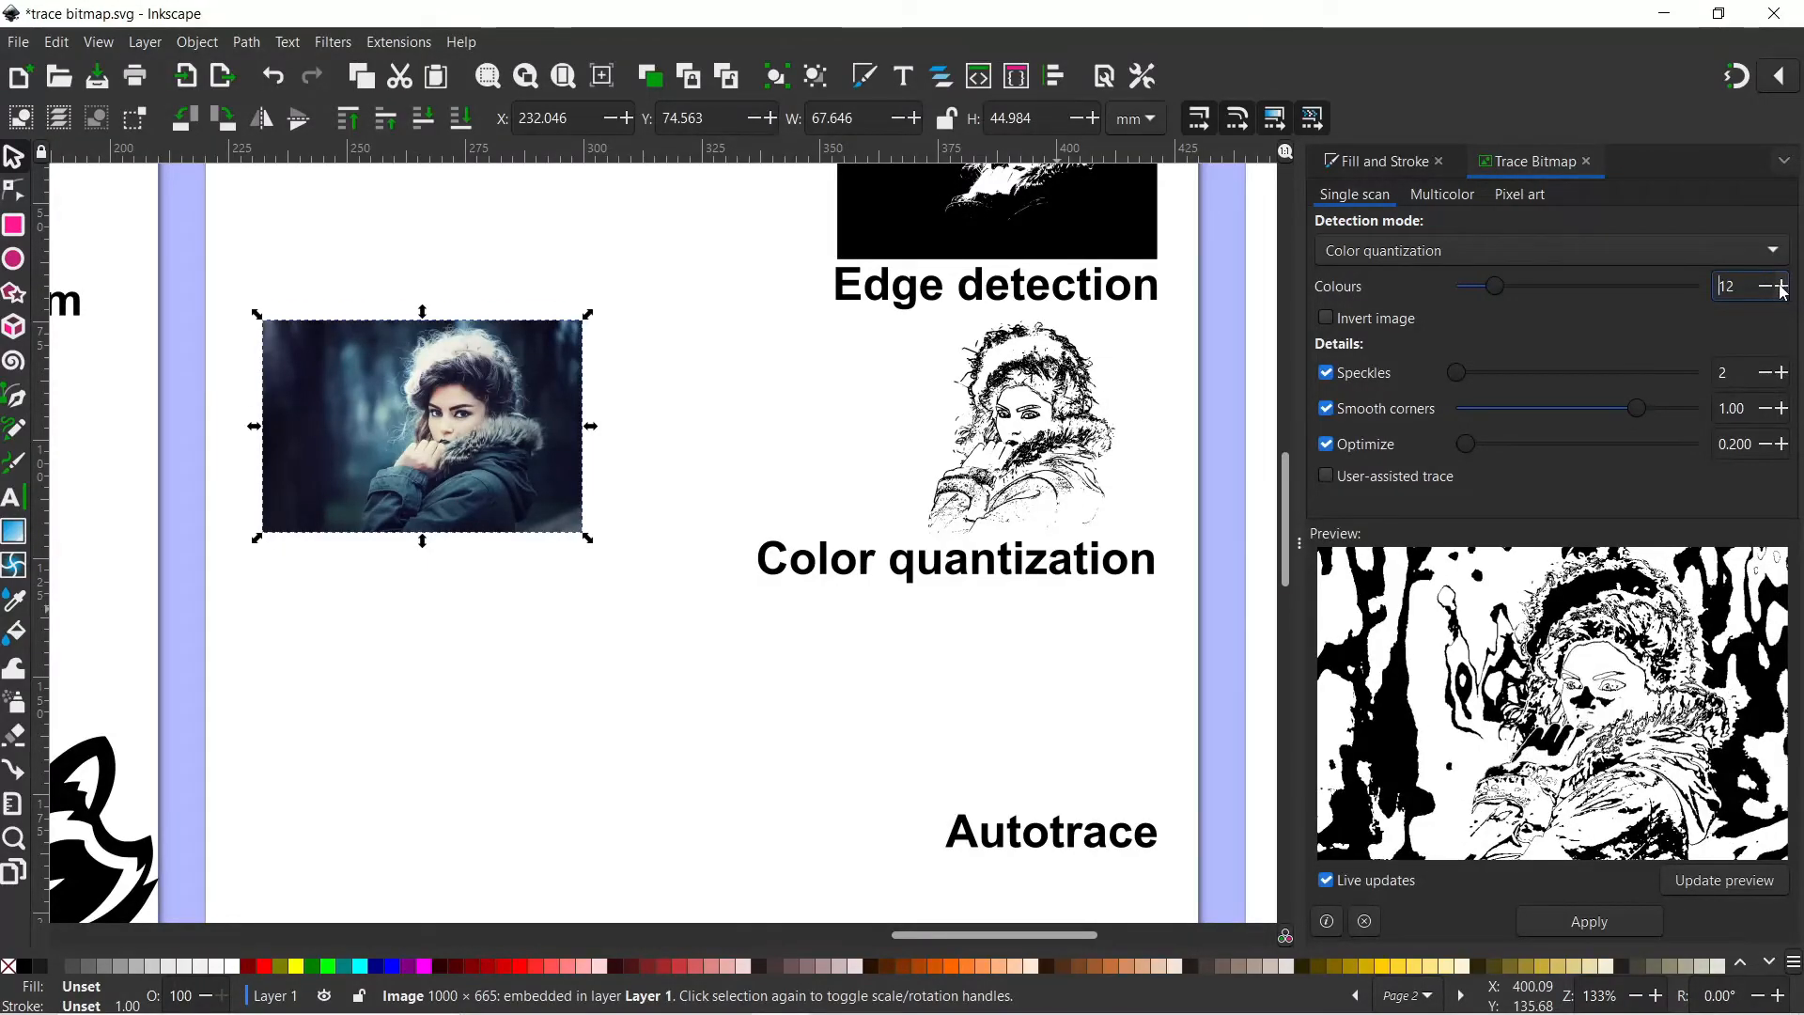
pyautogui.click(1766, 288)
pyautogui.click(1766, 288)
pyautogui.click(1766, 288)
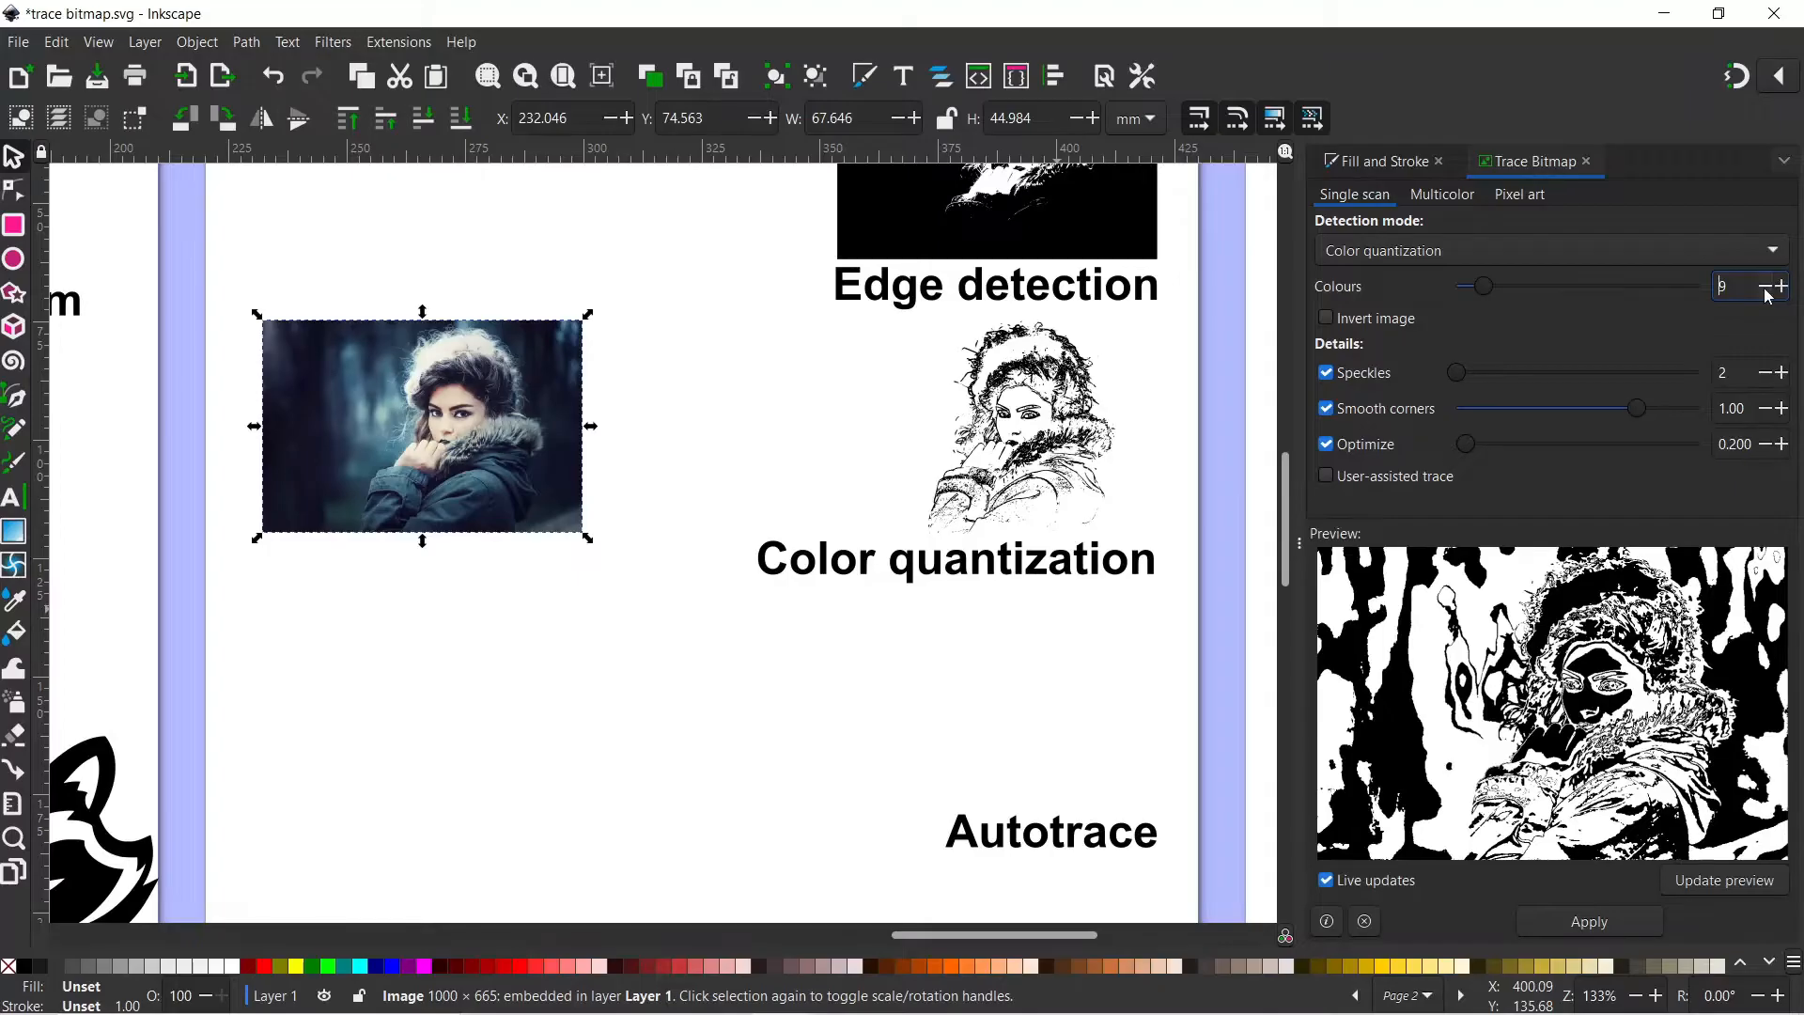
pyautogui.click(1589, 922)
pyautogui.moveTo(460, 414)
pyautogui.mouseDown()
pyautogui.moveTo(1031, 736)
pyautogui.moveTo(1025, 617)
pyautogui.moveTo(1022, 682)
pyautogui.mouseUp()
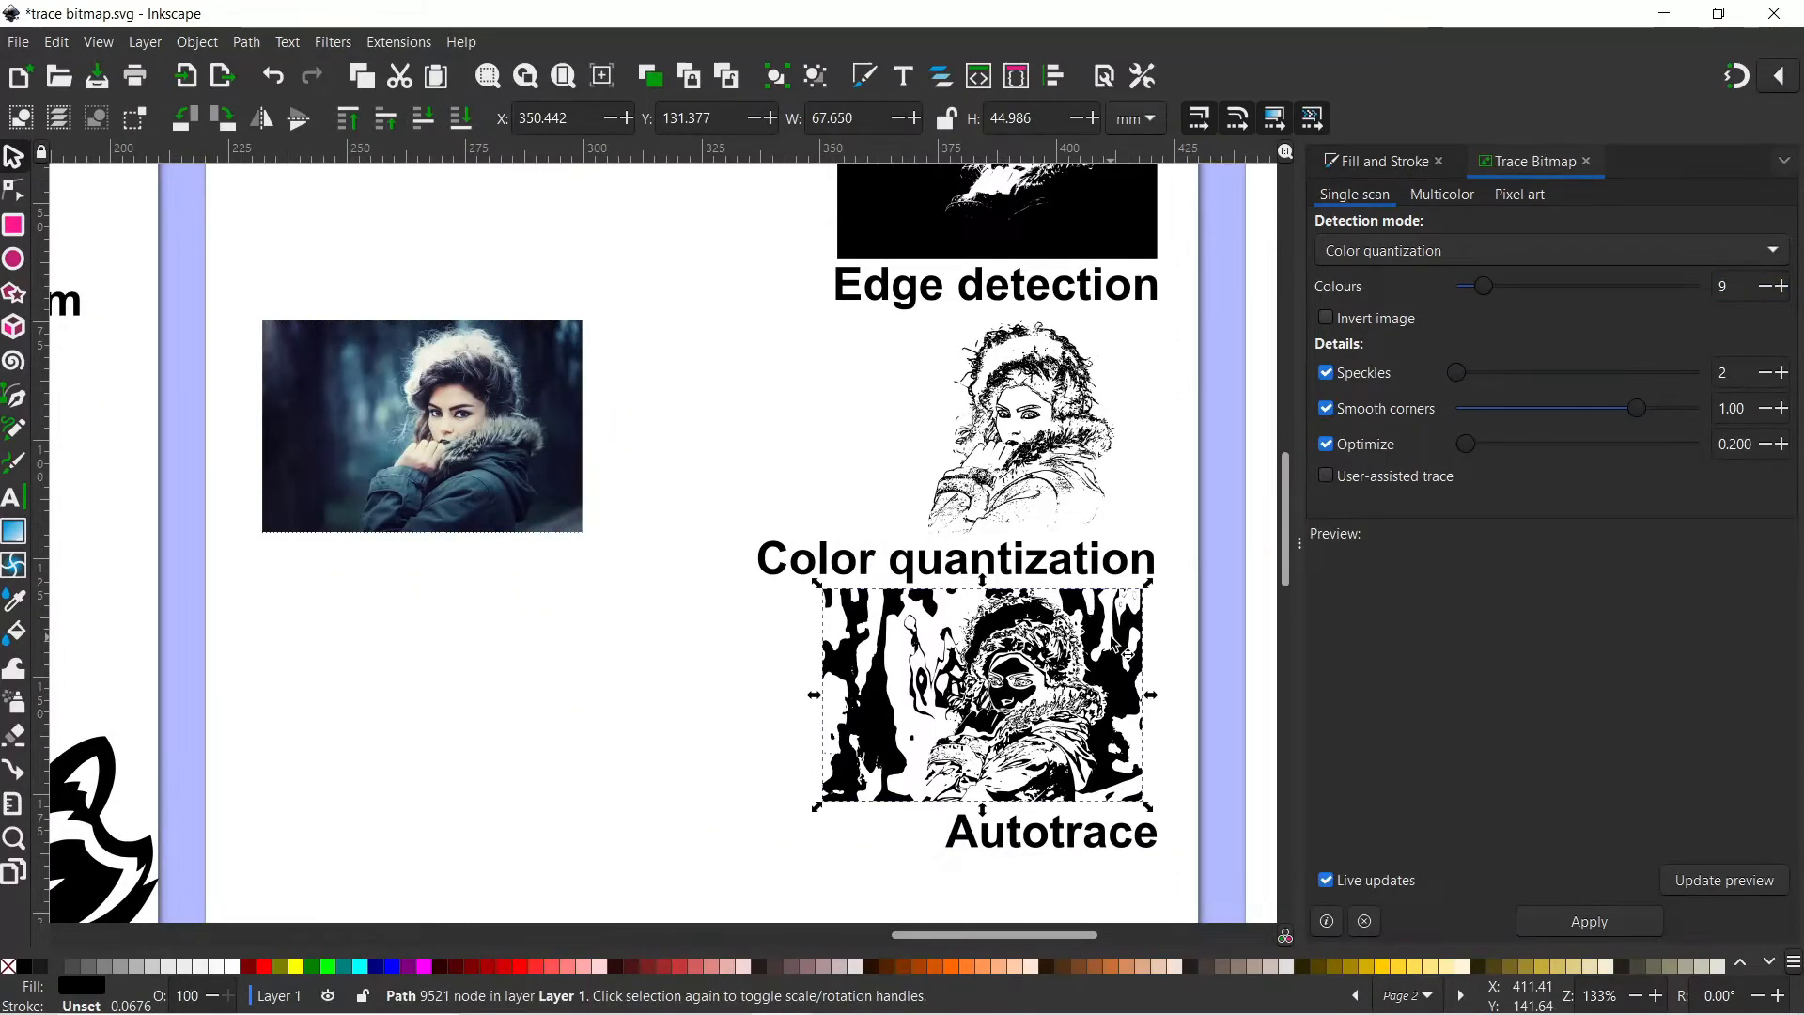
# Select the original photo and set up an Autotrace single scan with 5 filter iterations and an error threshold of 1.7
pyautogui.scroll(-2, 1122, 649)
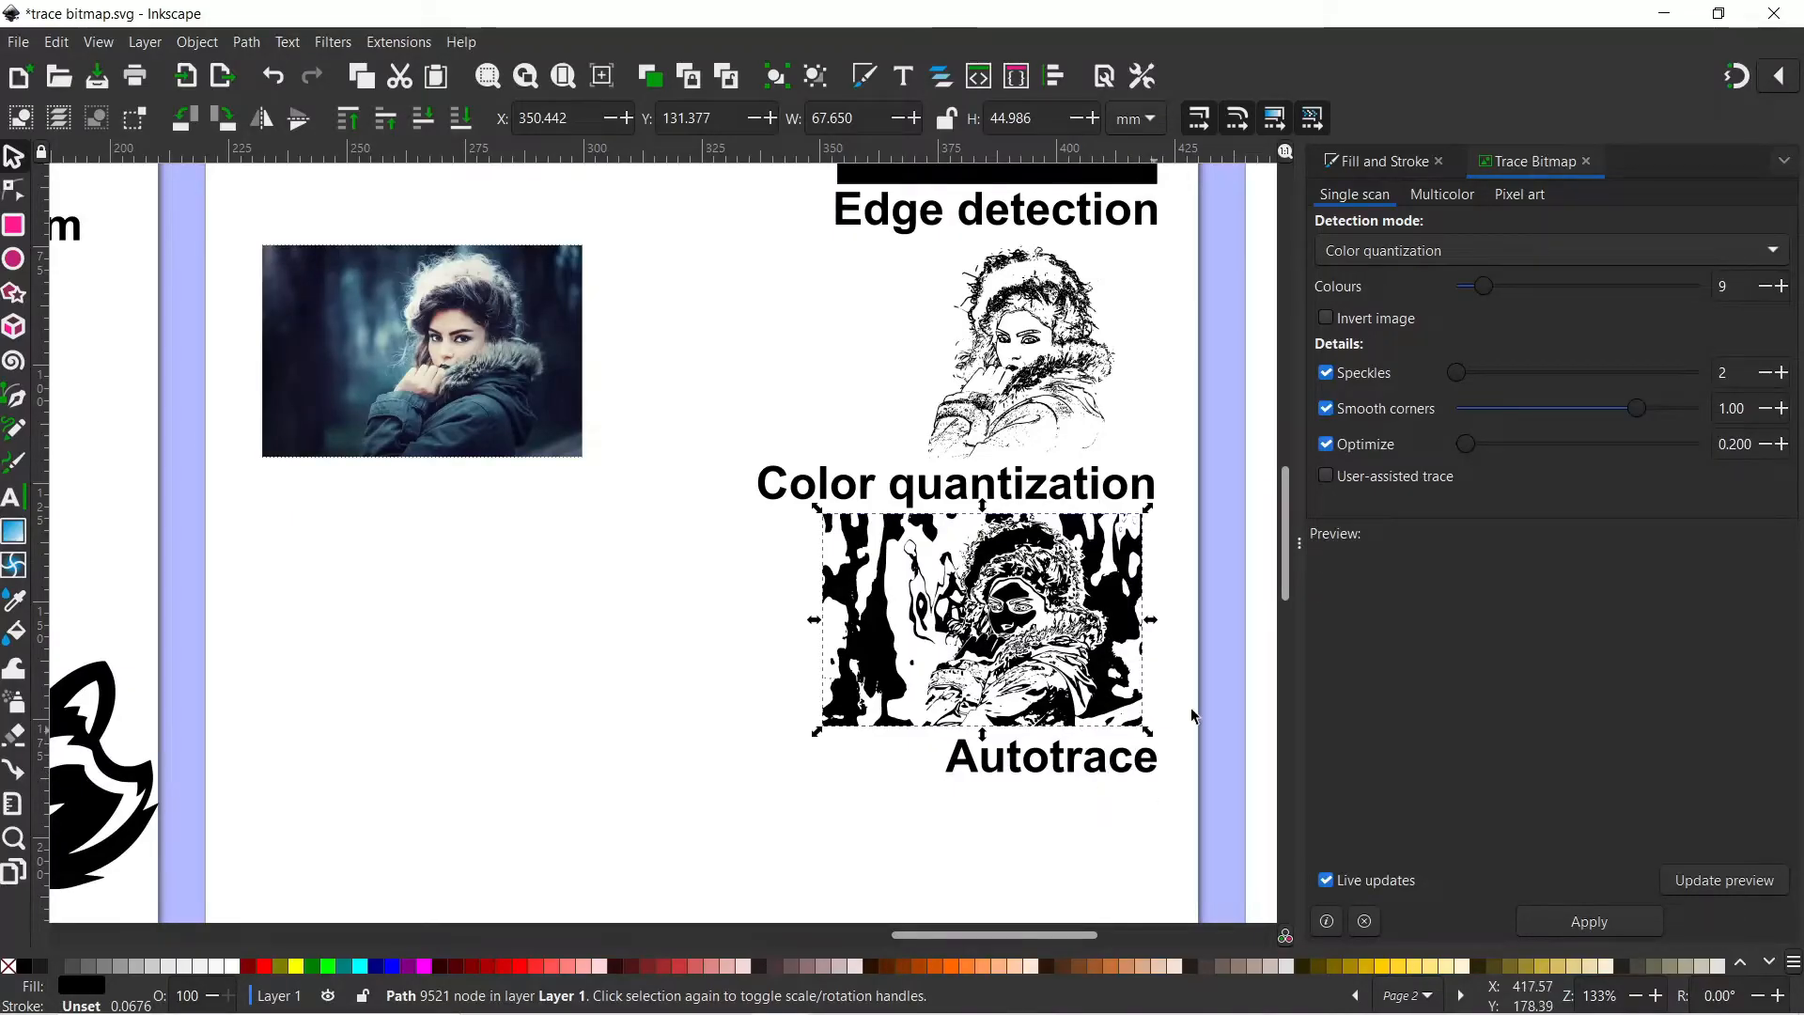
pyautogui.click(1776, 261)
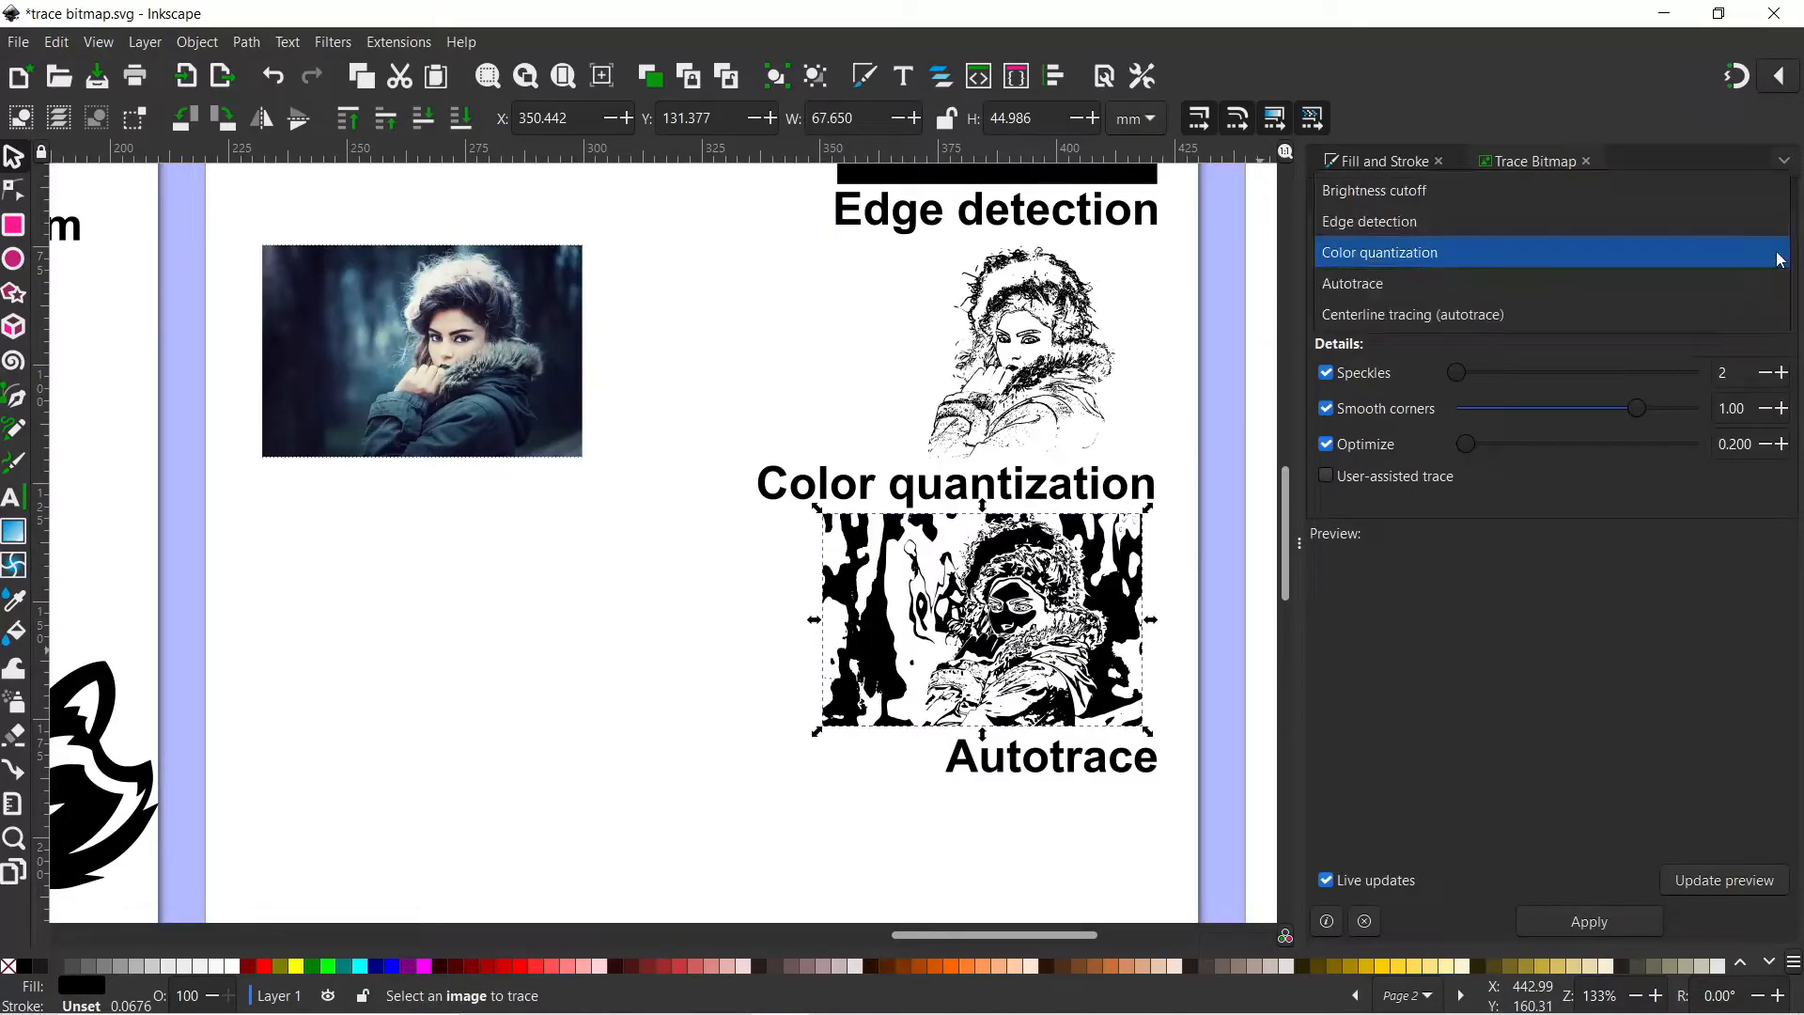
pyautogui.click(1356, 285)
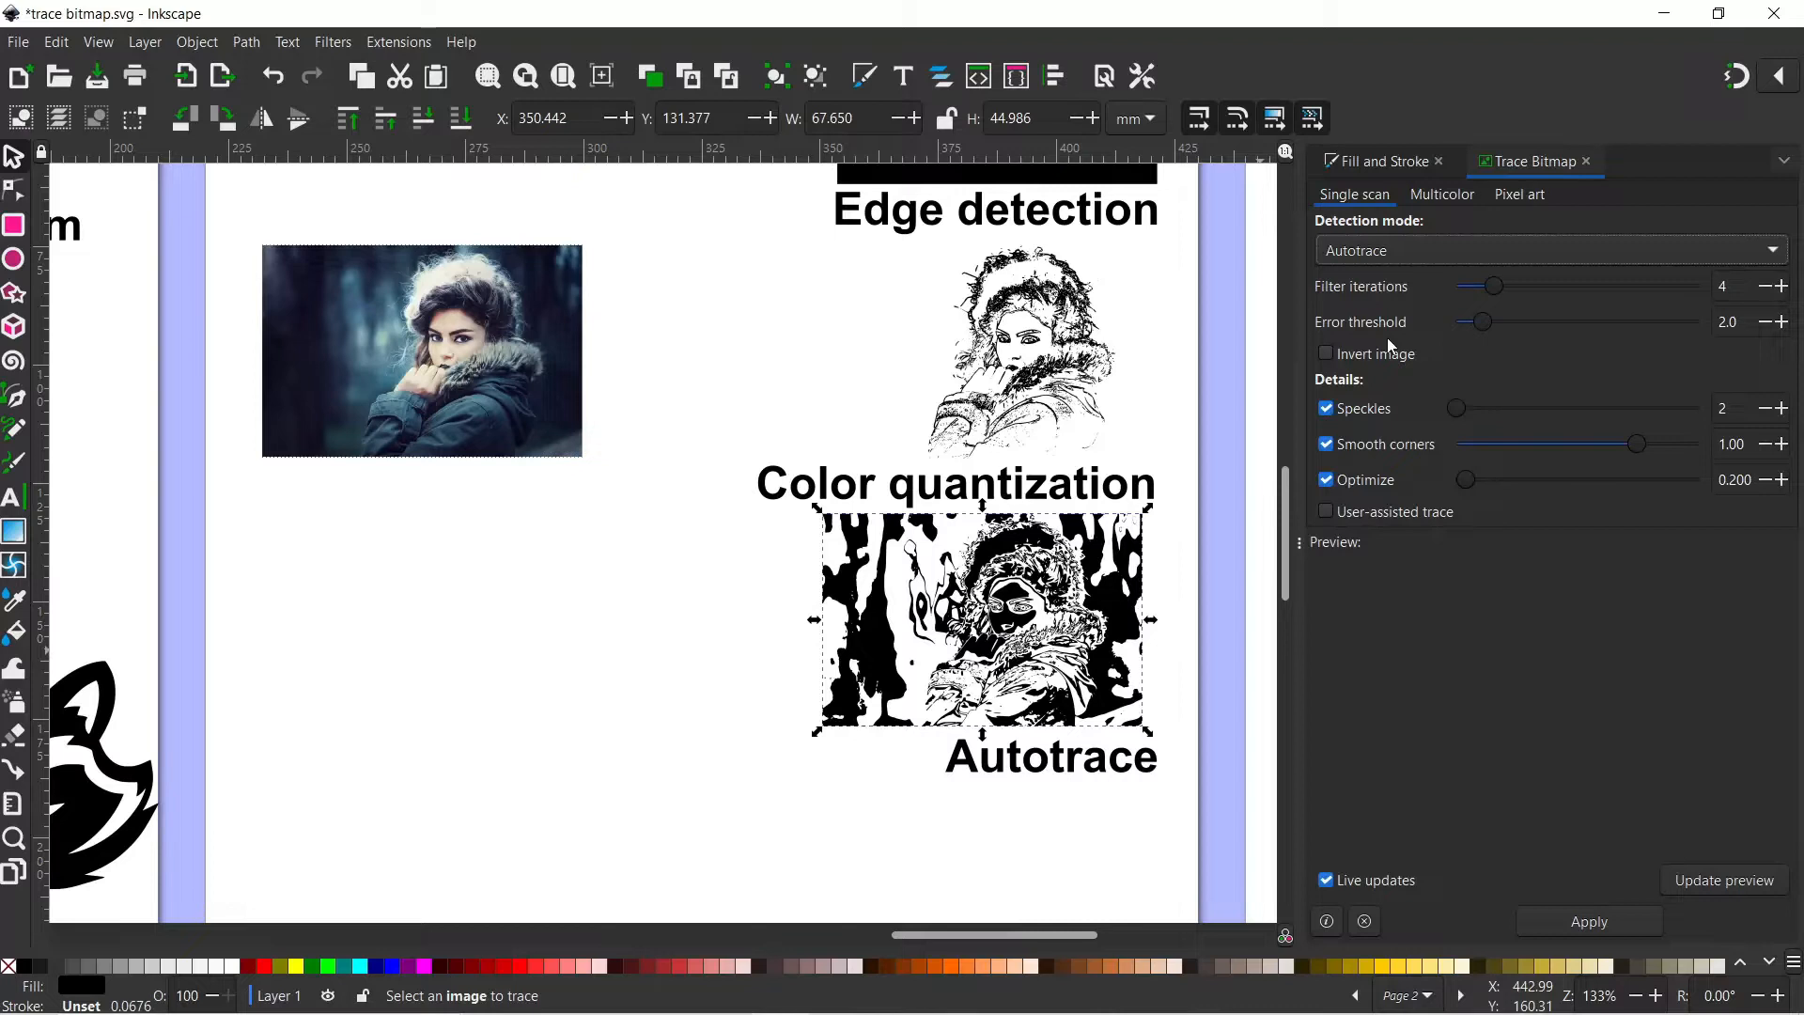
pyautogui.click(565, 400)
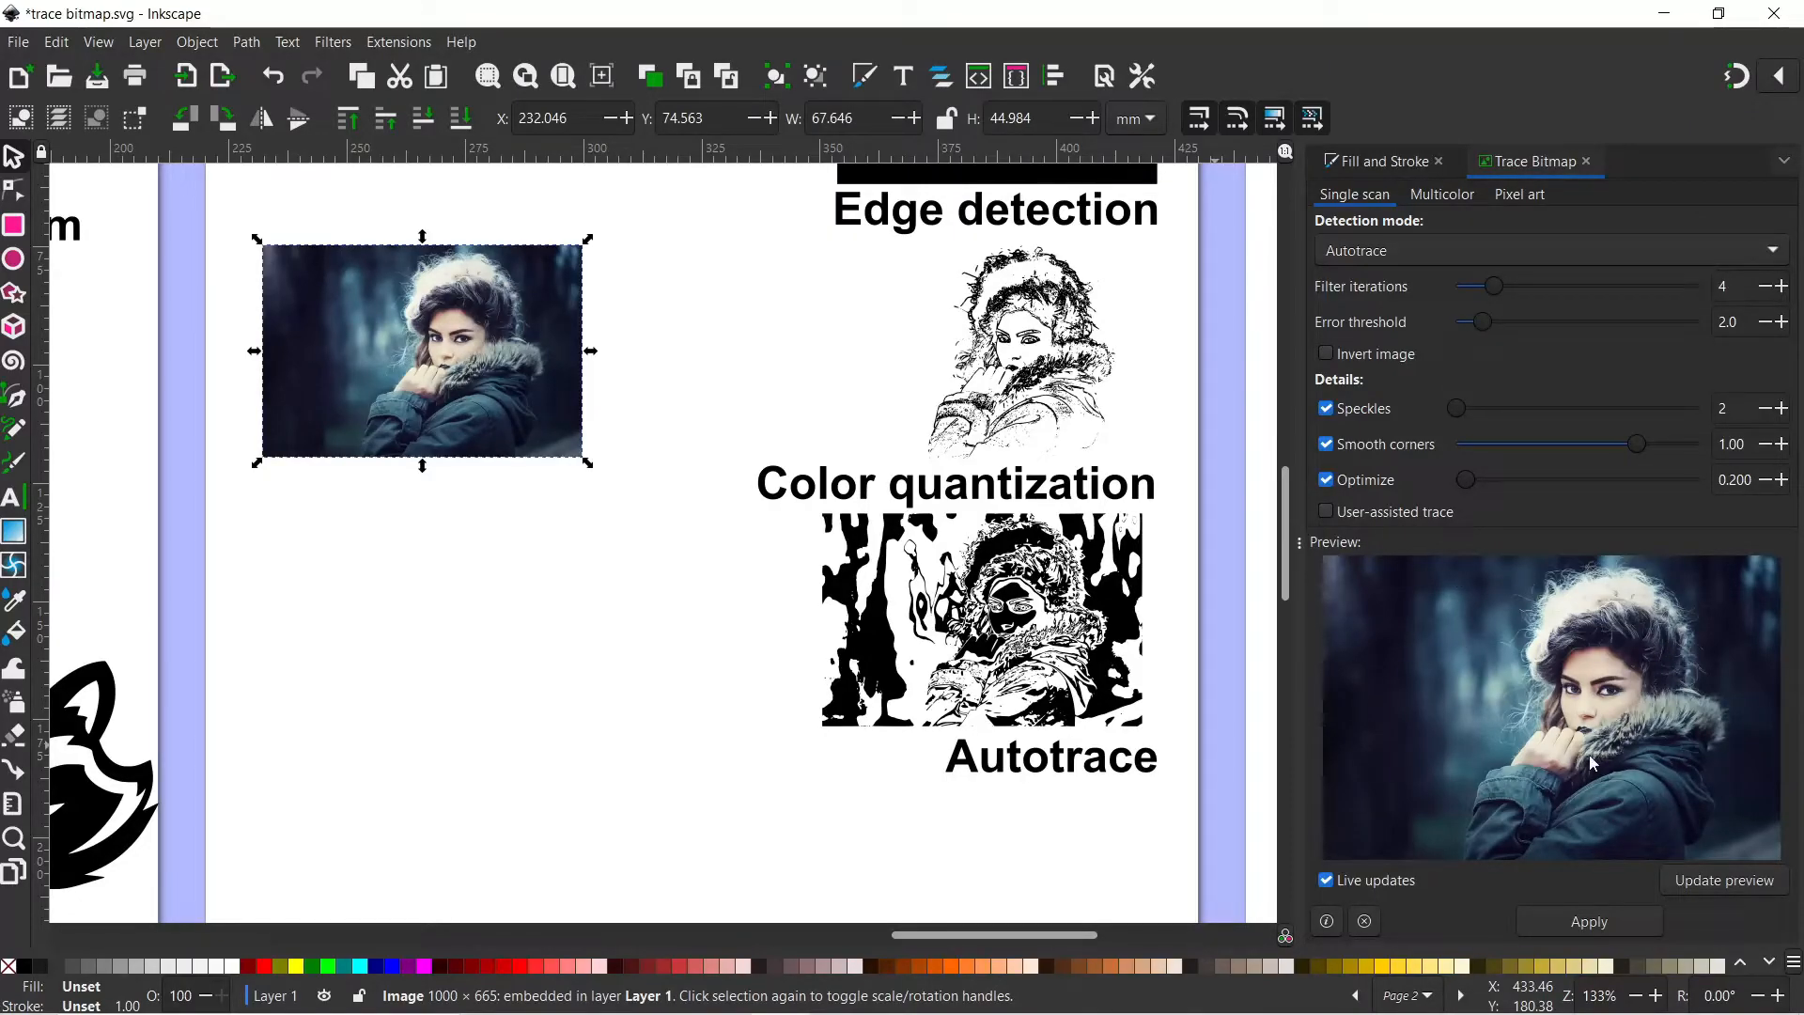
pyautogui.moveTo(1483, 322); pyautogui.dragTo(1630, 288)
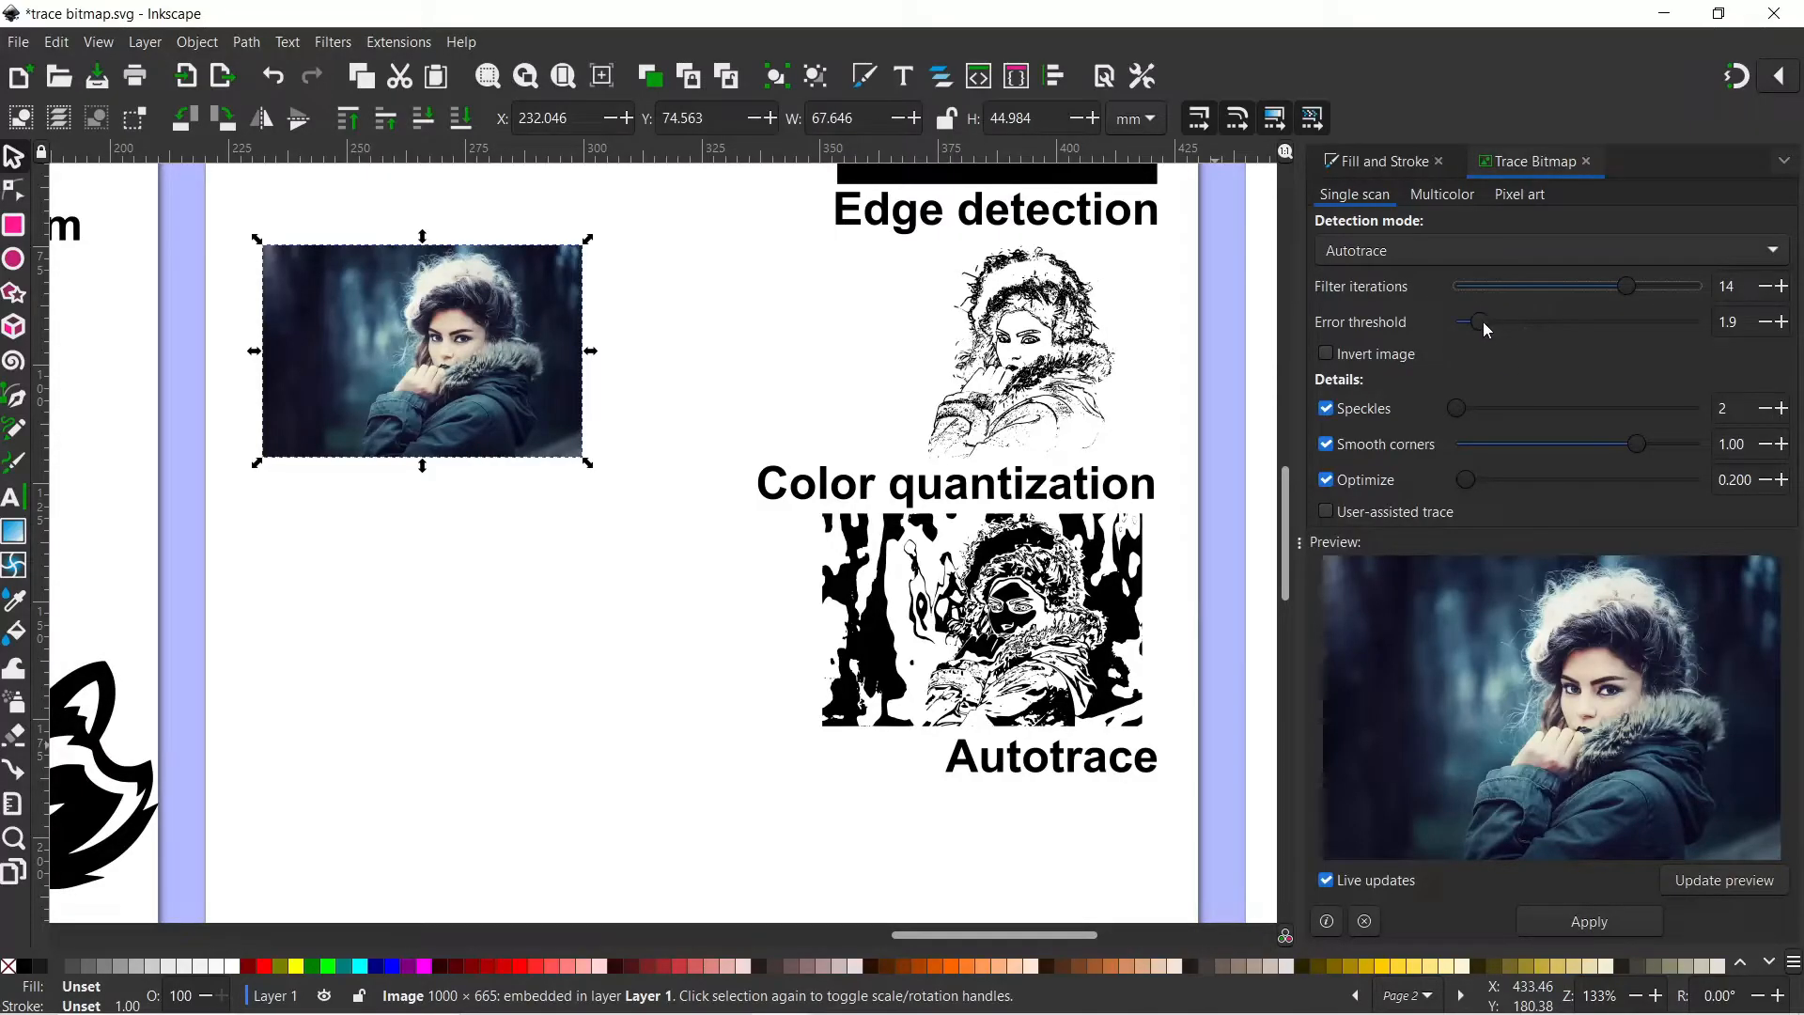
pyautogui.moveTo(1483, 322); pyautogui.dragTo(1535, 304)
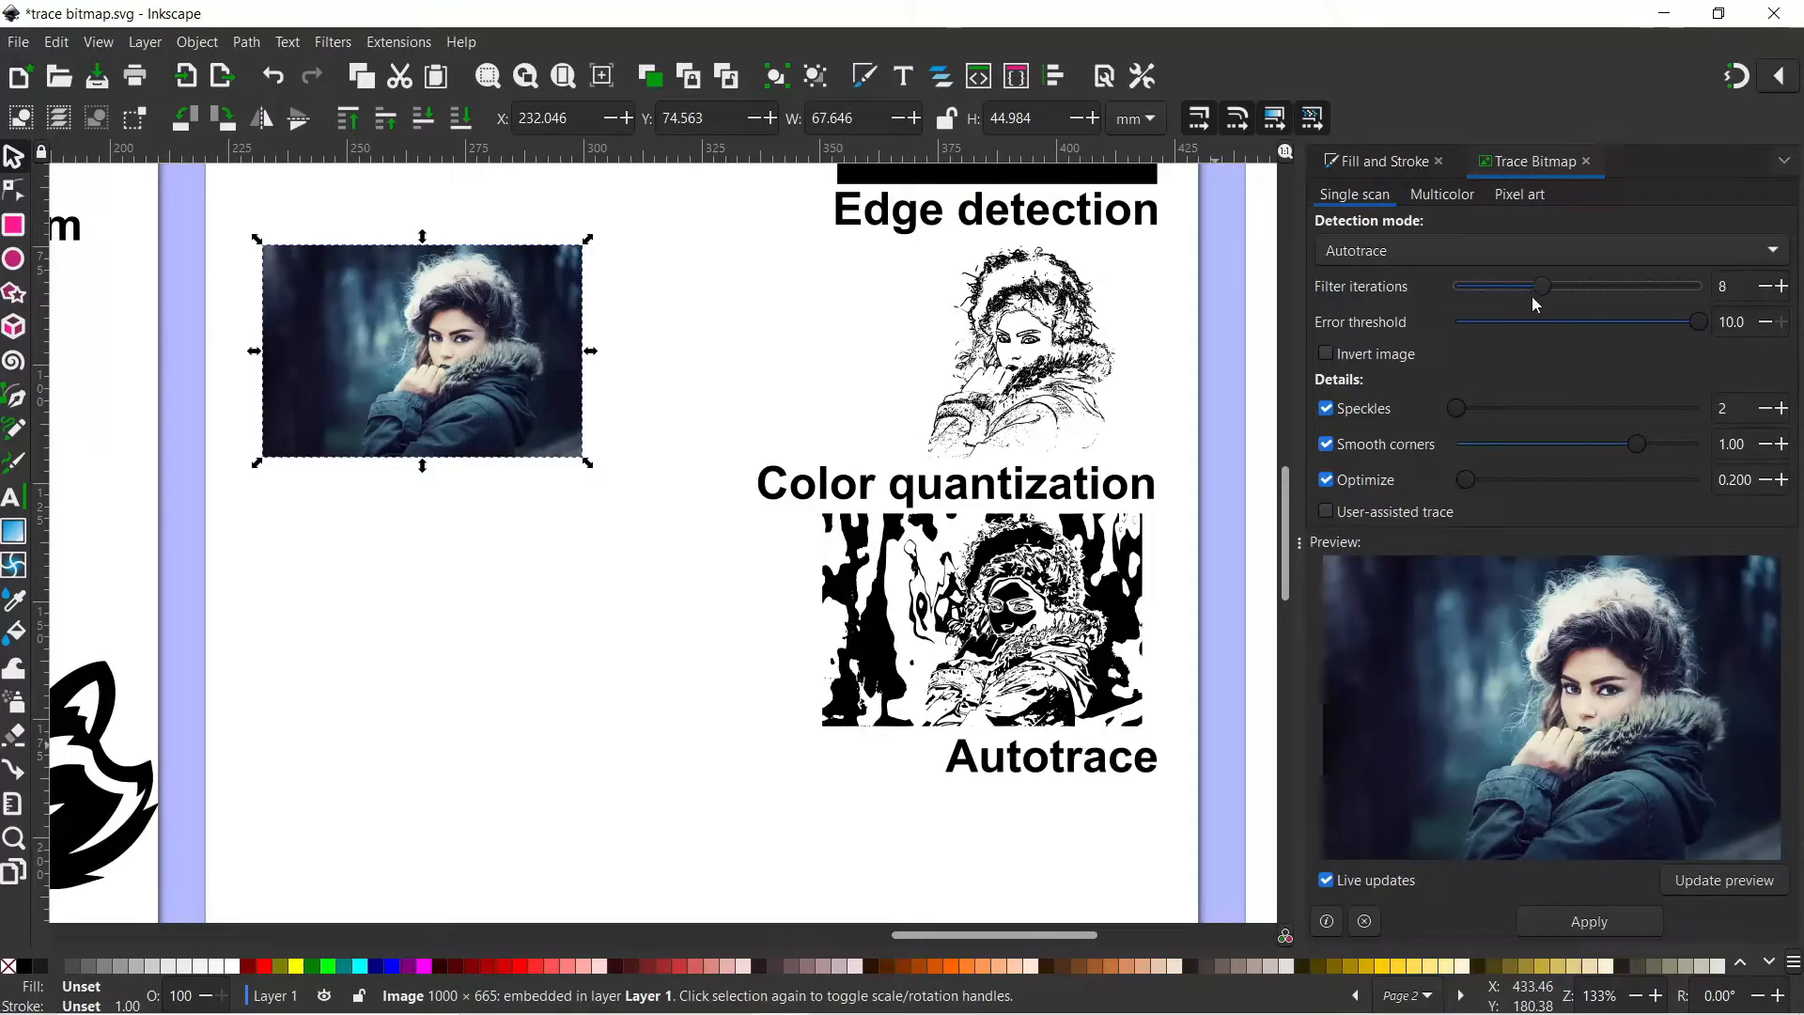
pyautogui.moveTo(1699, 323); pyautogui.dragTo(1475, 337)
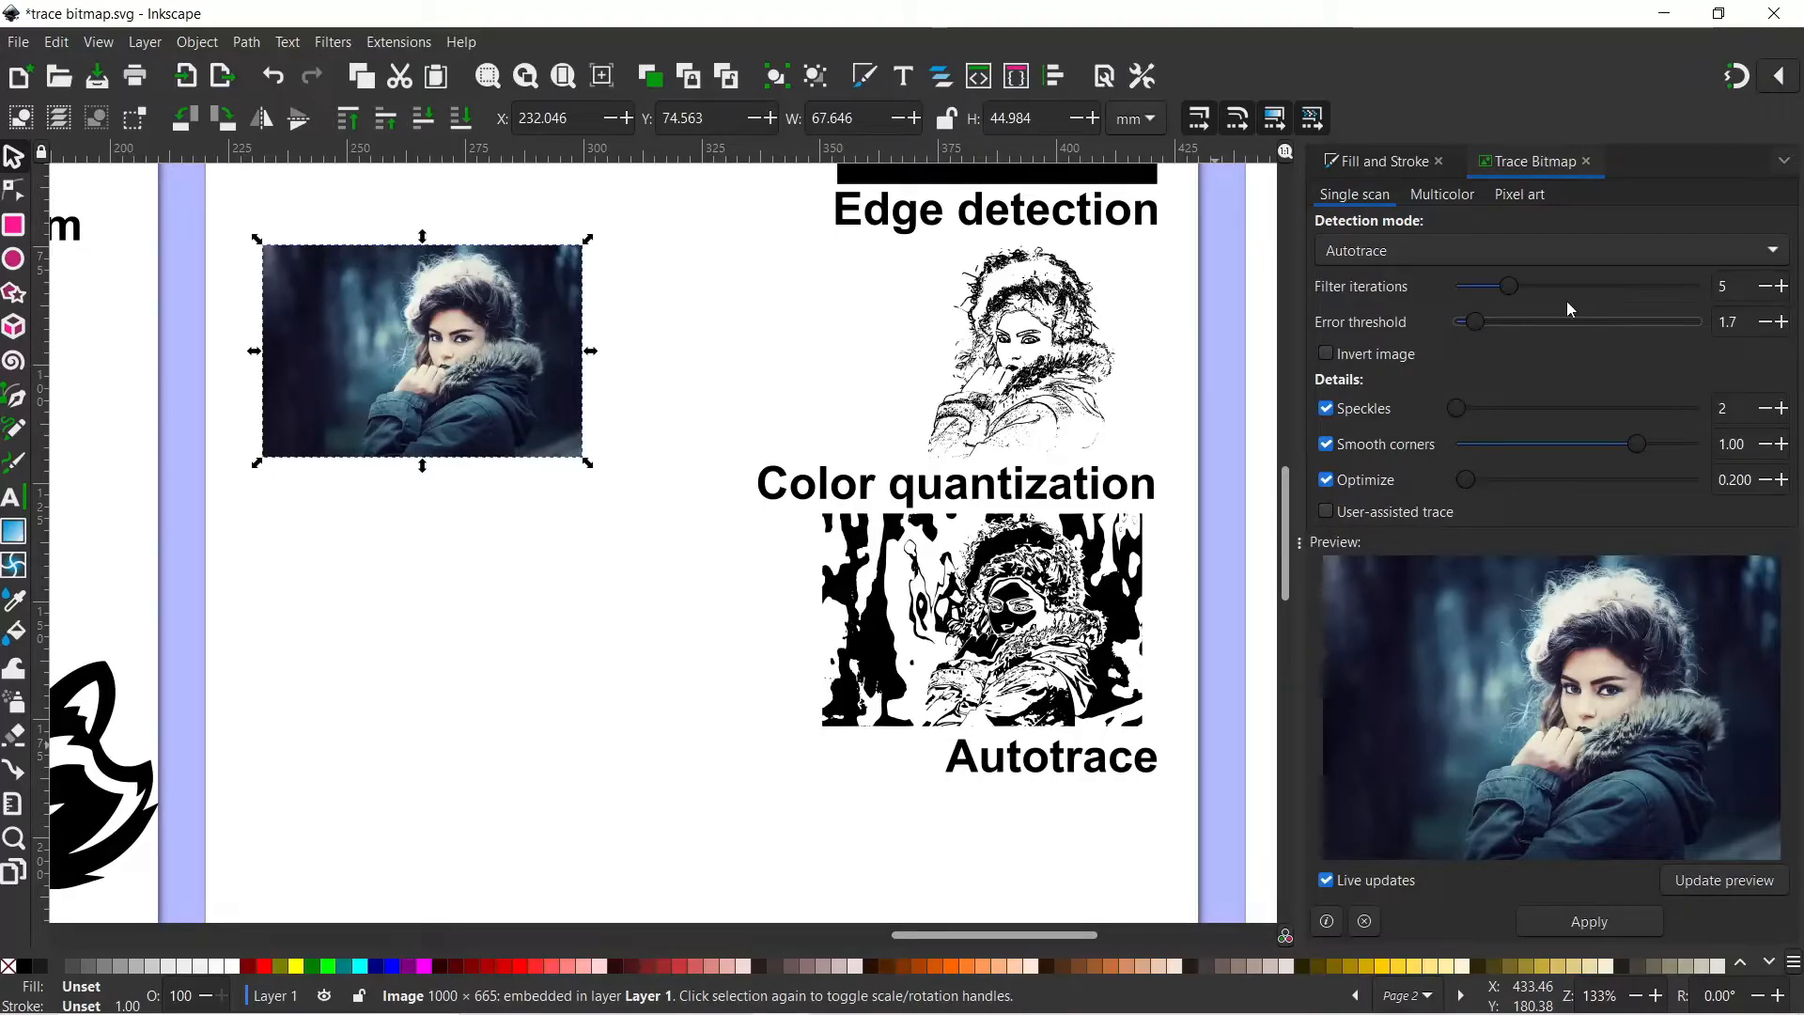
# Apply the Autotrace to the photo, place the trace under the "Autotrace" heading and fill it with black
pyautogui.click(1600, 924)
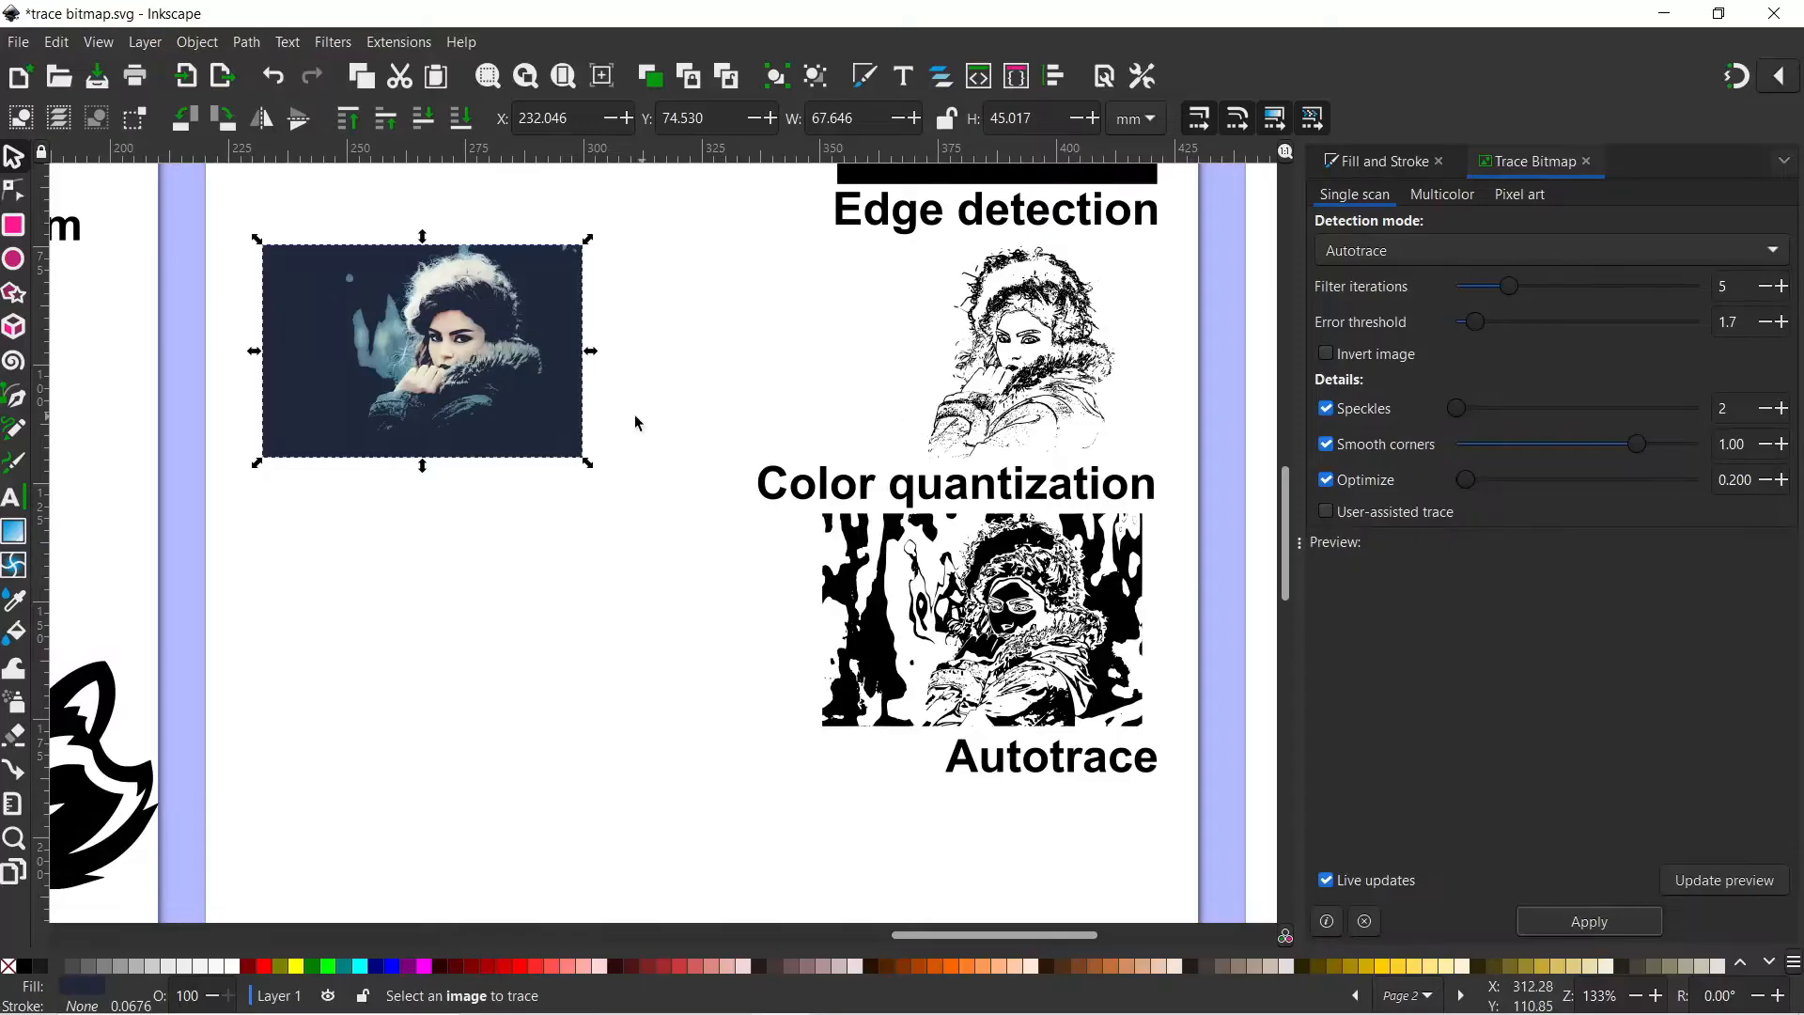
pyautogui.moveTo(536, 439)
pyautogui.mouseDown()
pyautogui.moveTo(926, 916)
pyautogui.moveTo(1093, 932)
pyautogui.moveTo(1171, 916)
pyautogui.mouseUp()
pyautogui.scroll(-6, 1045, 712)
pyautogui.moveTo(1050, 716); pyautogui.dragTo(981, 775)
pyautogui.click(29, 968)
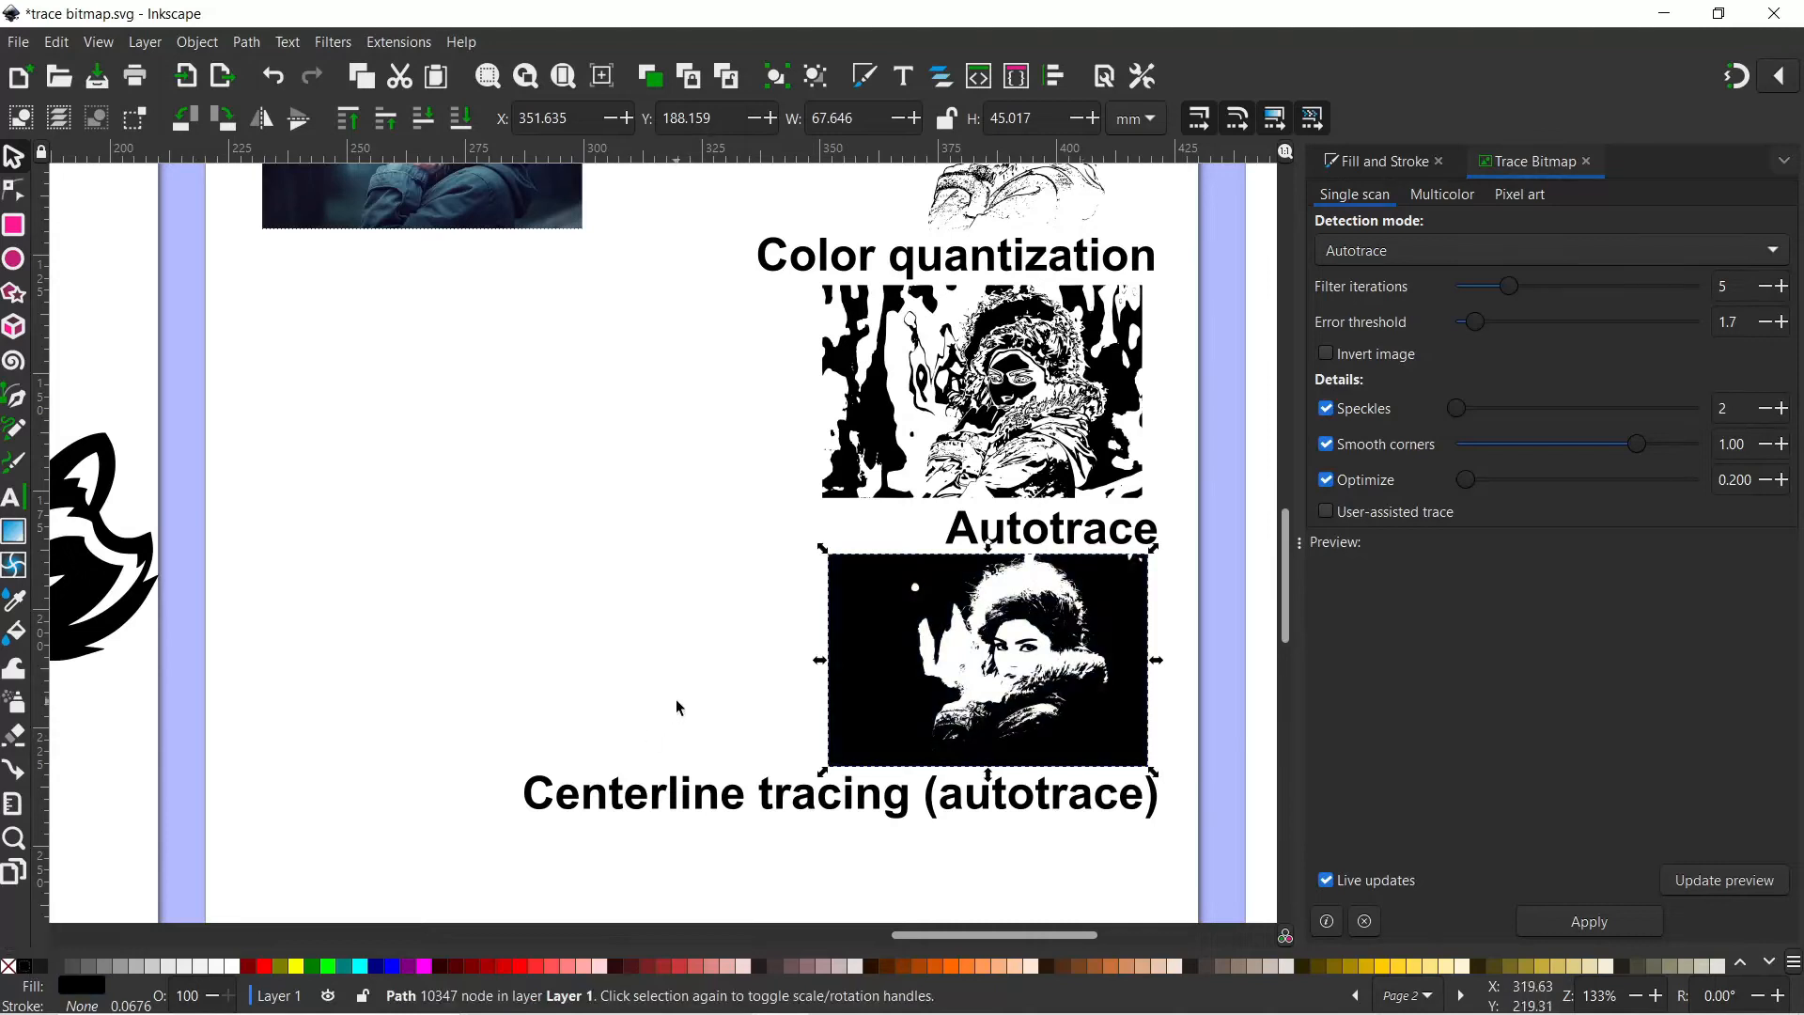
# Trace the original photo with Centerline tracing (autotrace) and move the trace to the empty area below the photo
pyautogui.click(1770, 254)
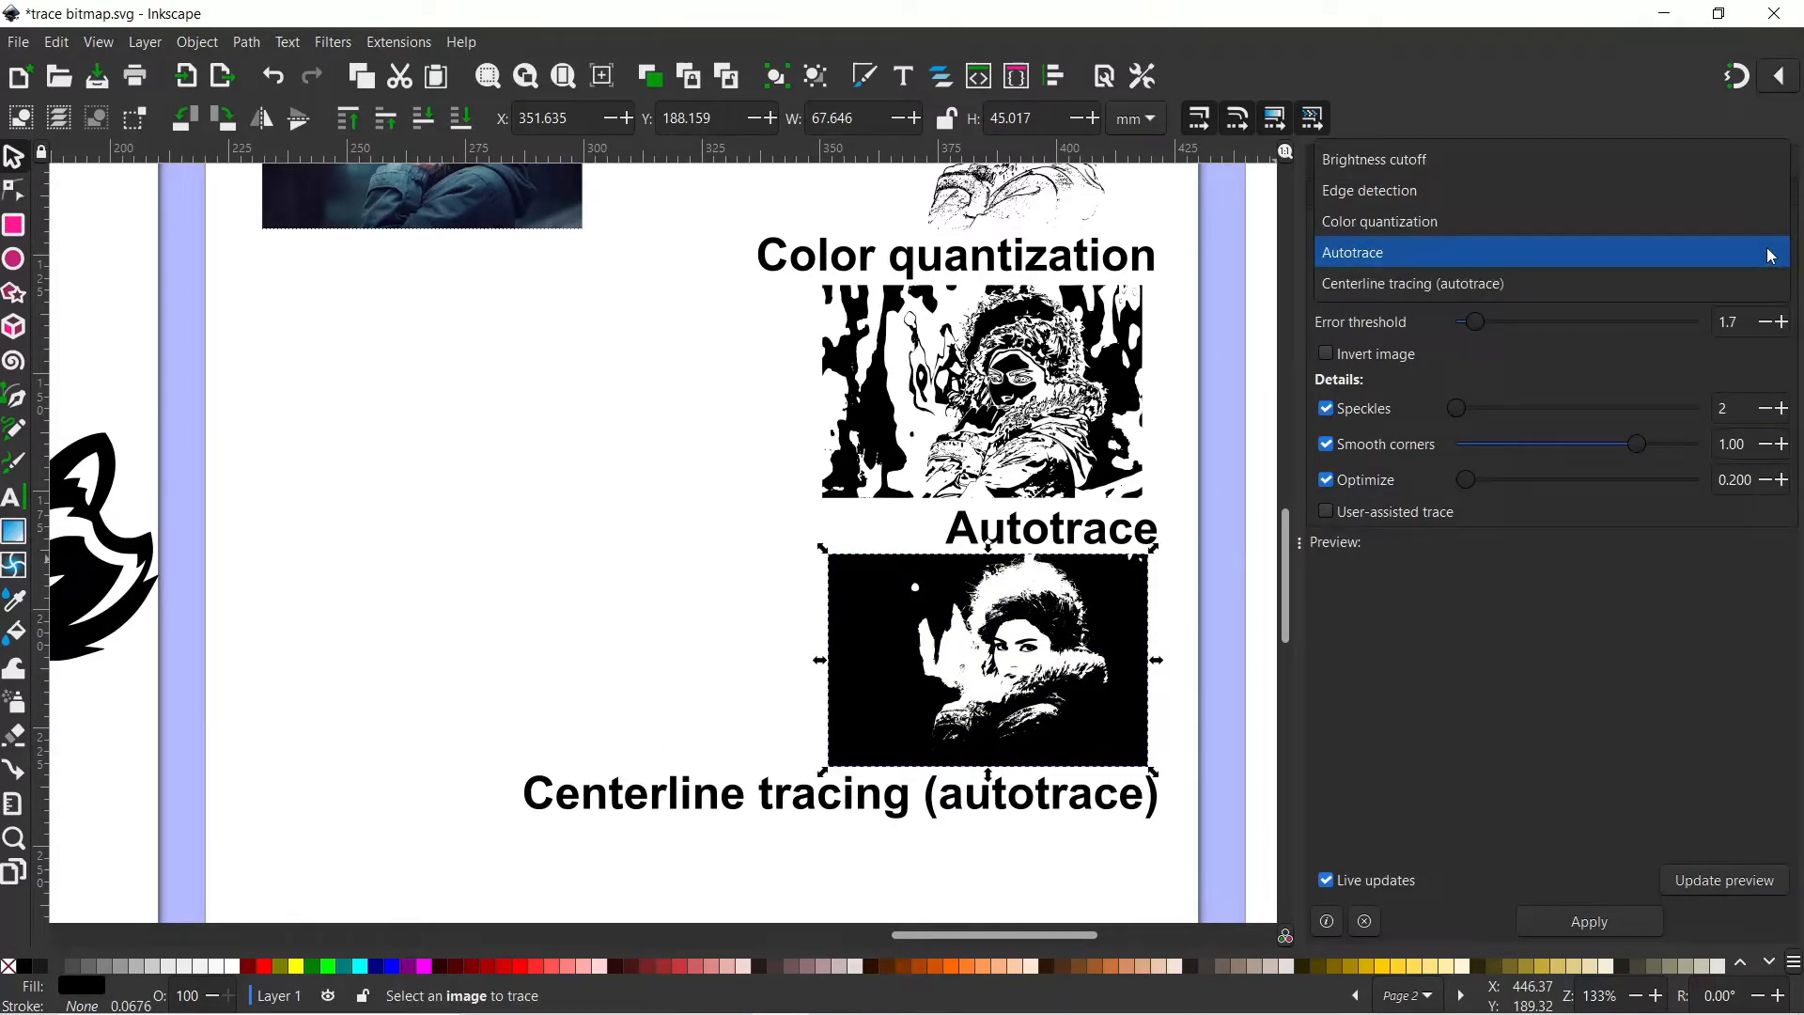
pyautogui.click(1375, 286)
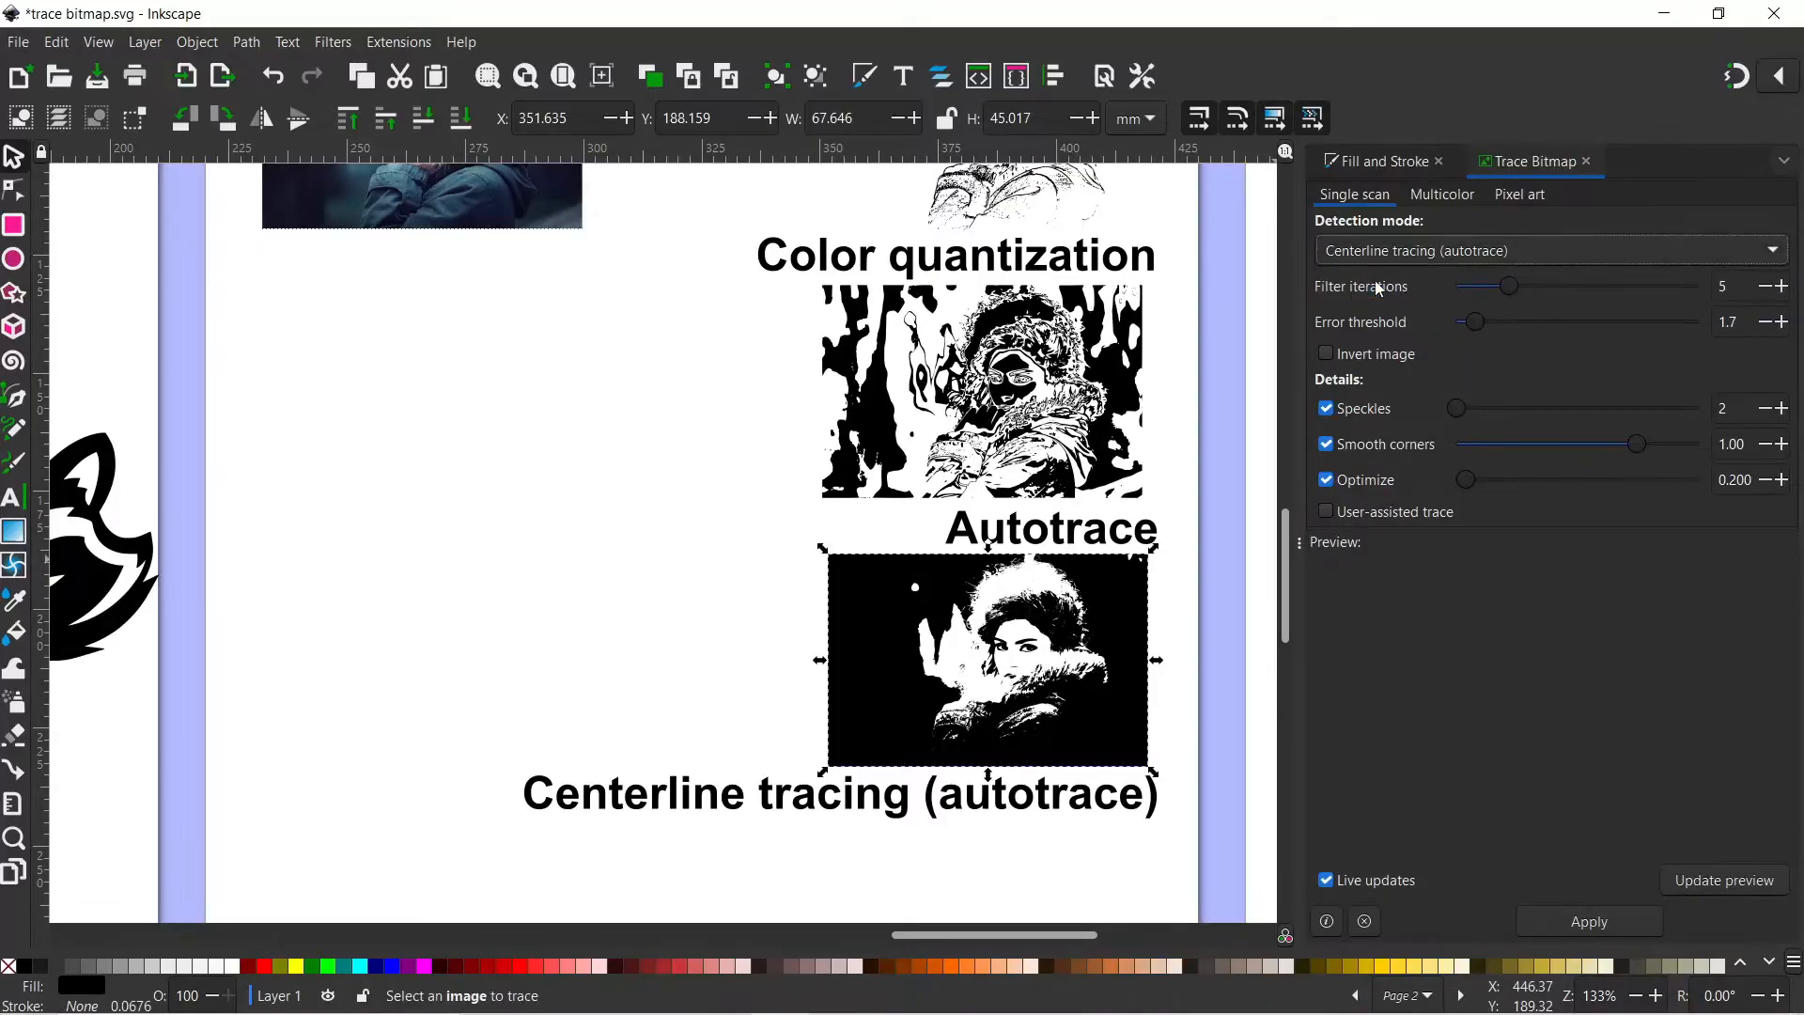
pyautogui.click(537, 222)
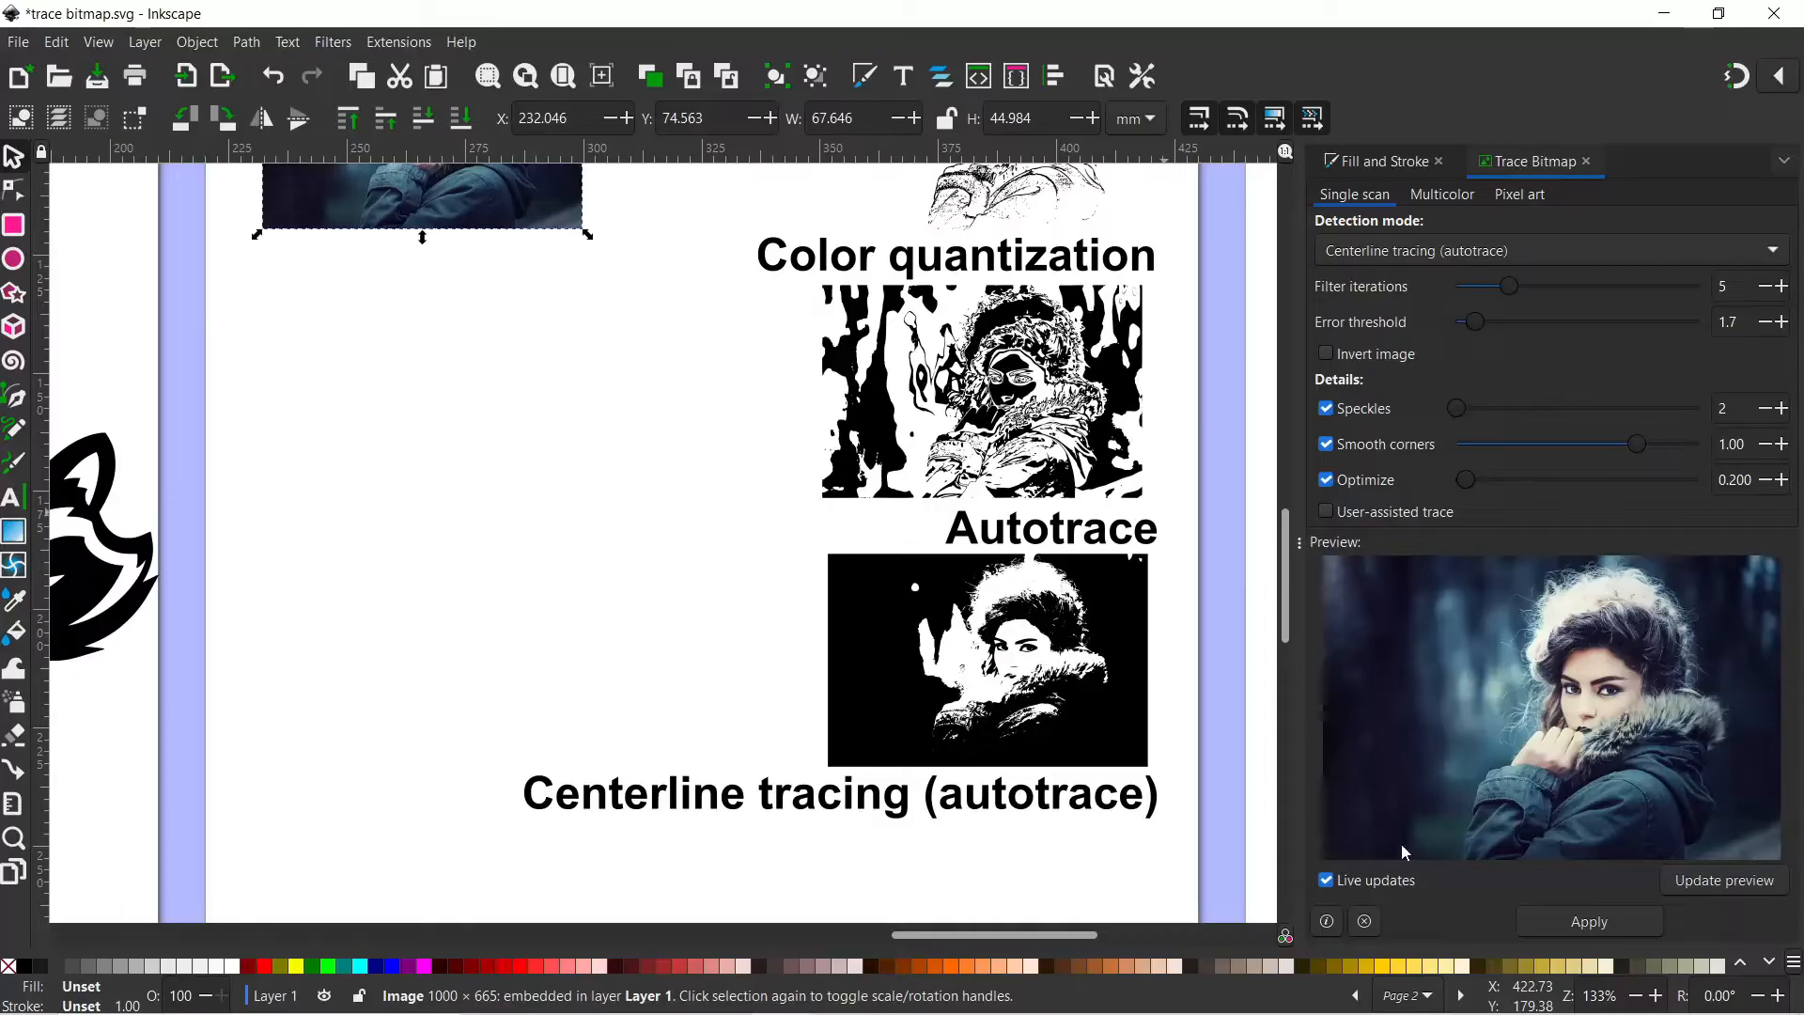
pyautogui.click(1605, 922)
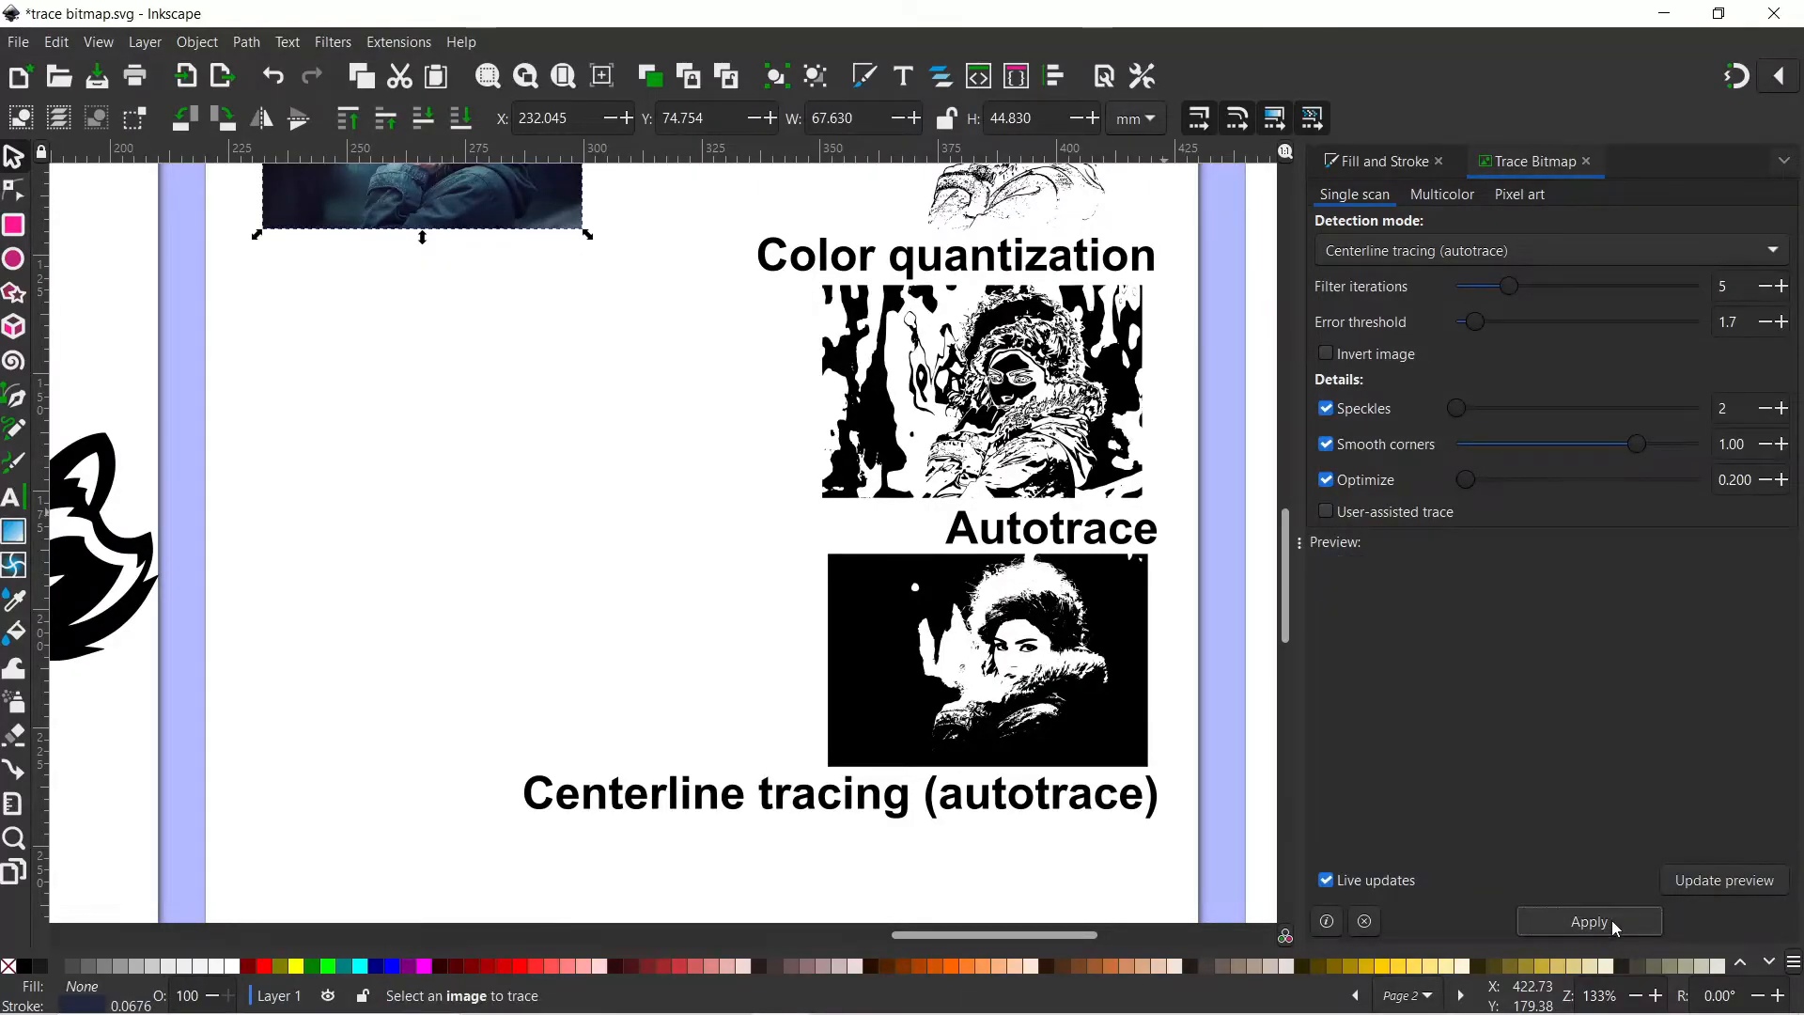
pyautogui.scroll(4, 562, 419)
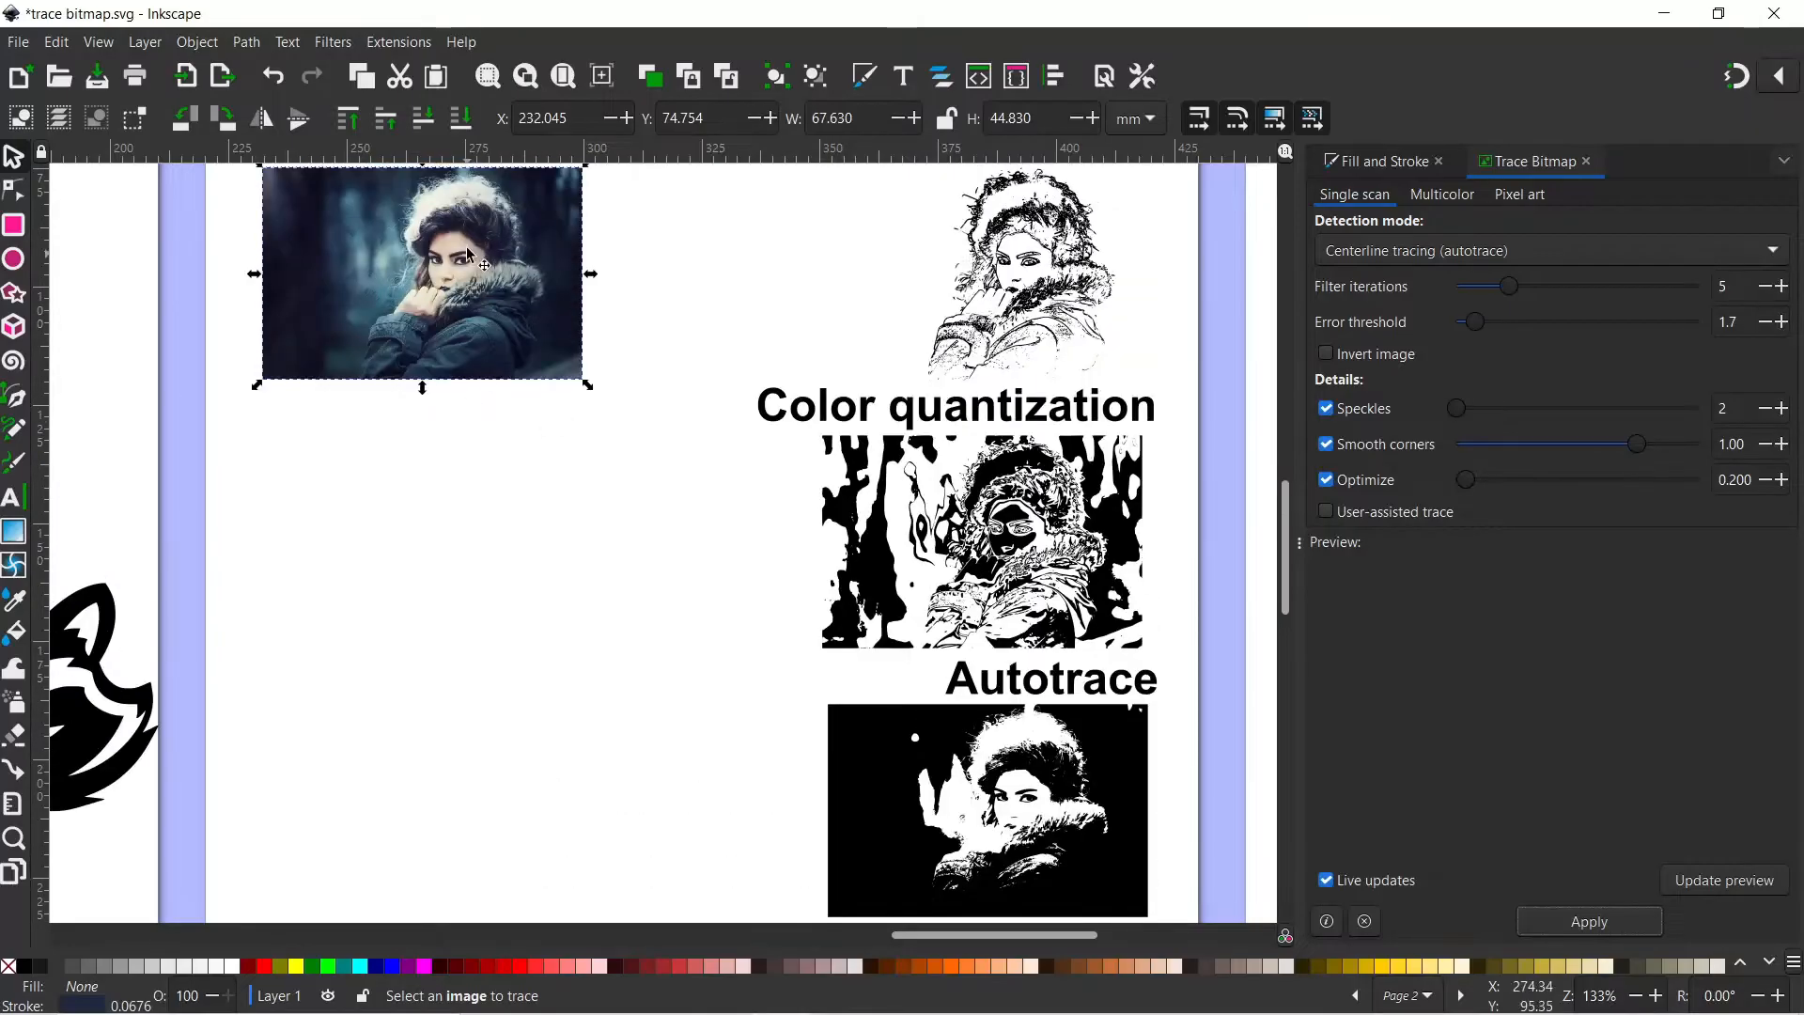
pyautogui.moveTo(485, 311)
pyautogui.mouseDown()
pyautogui.moveTo(524, 451)
pyautogui.moveTo(526, 709)
pyautogui.moveTo(540, 752)
pyautogui.moveTo(633, 775)
pyautogui.mouseUp()
pyautogui.moveTo(386, 531)
pyautogui.mouseDown()
pyautogui.moveTo(406, 505)
pyautogui.moveTo(451, 503)
pyautogui.mouseUp()
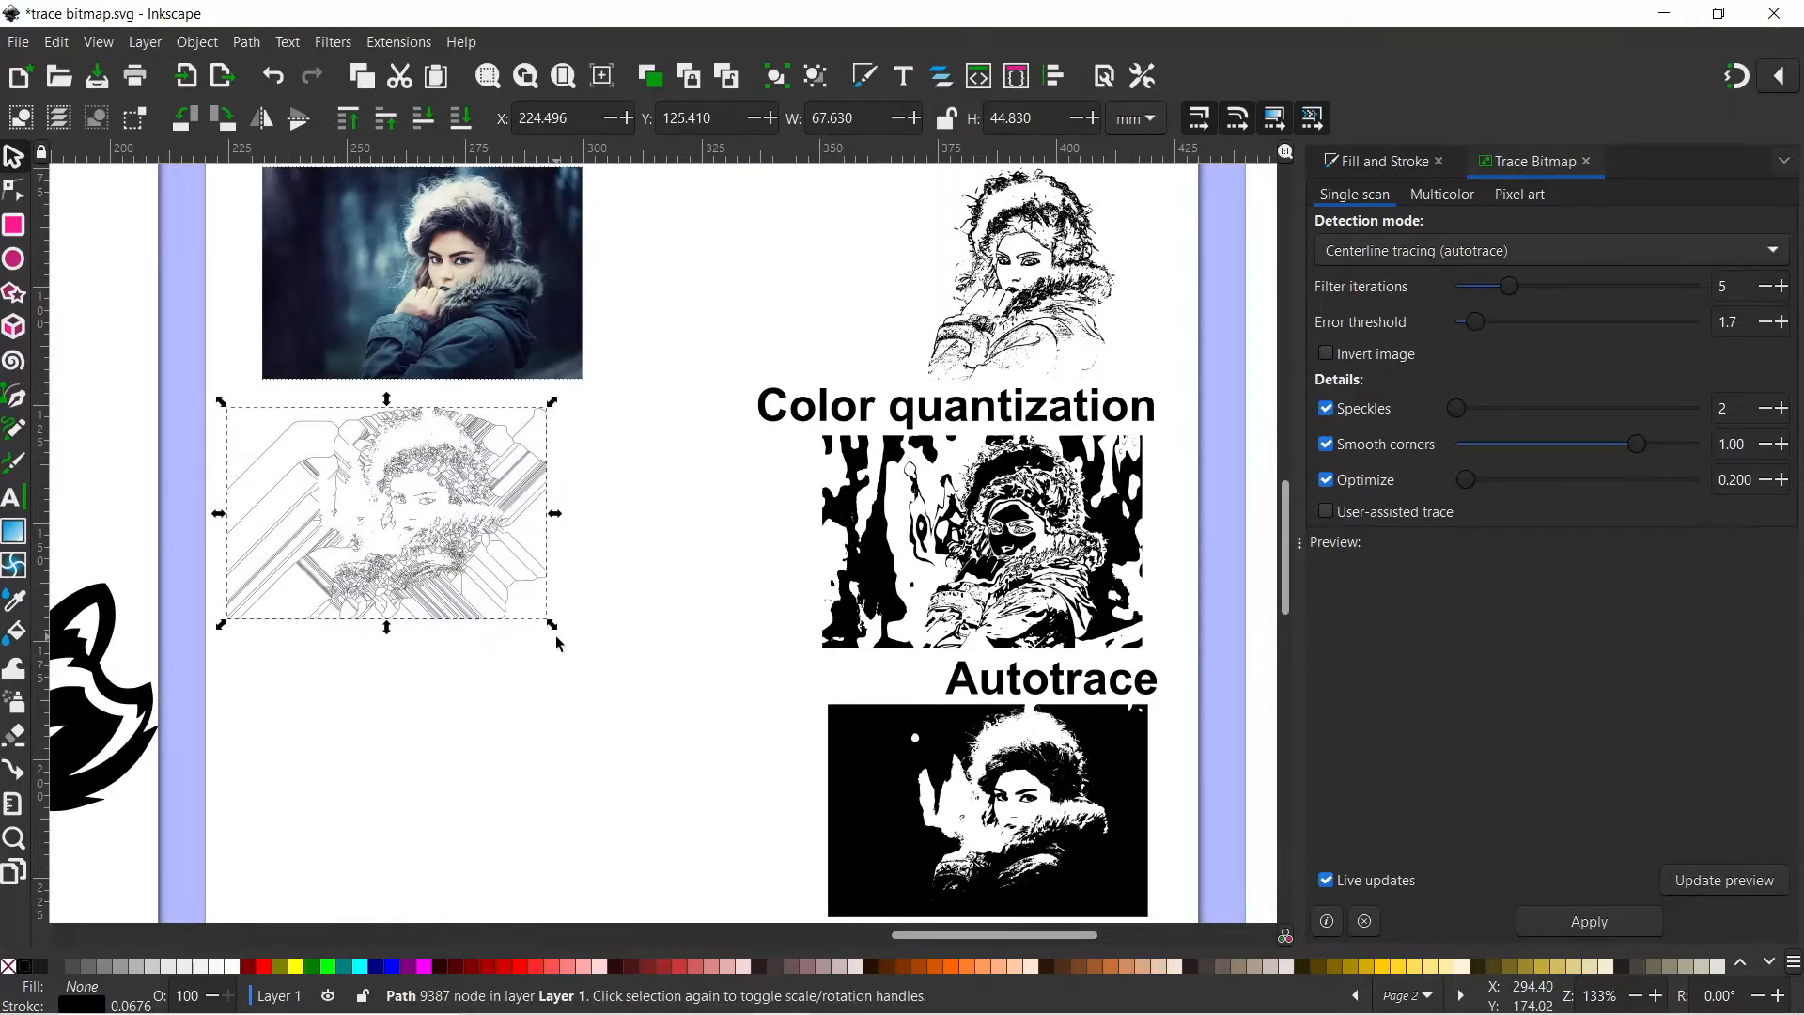
# Enlarge the centerline trace proportionally to about 120 mm wide and examine its lines up close
pyautogui.moveTo(565, 634)
pyautogui.mouseDown()
pyautogui.moveTo(704, 773)
pyautogui.moveTo(793, 906)
pyautogui.mouseUp()
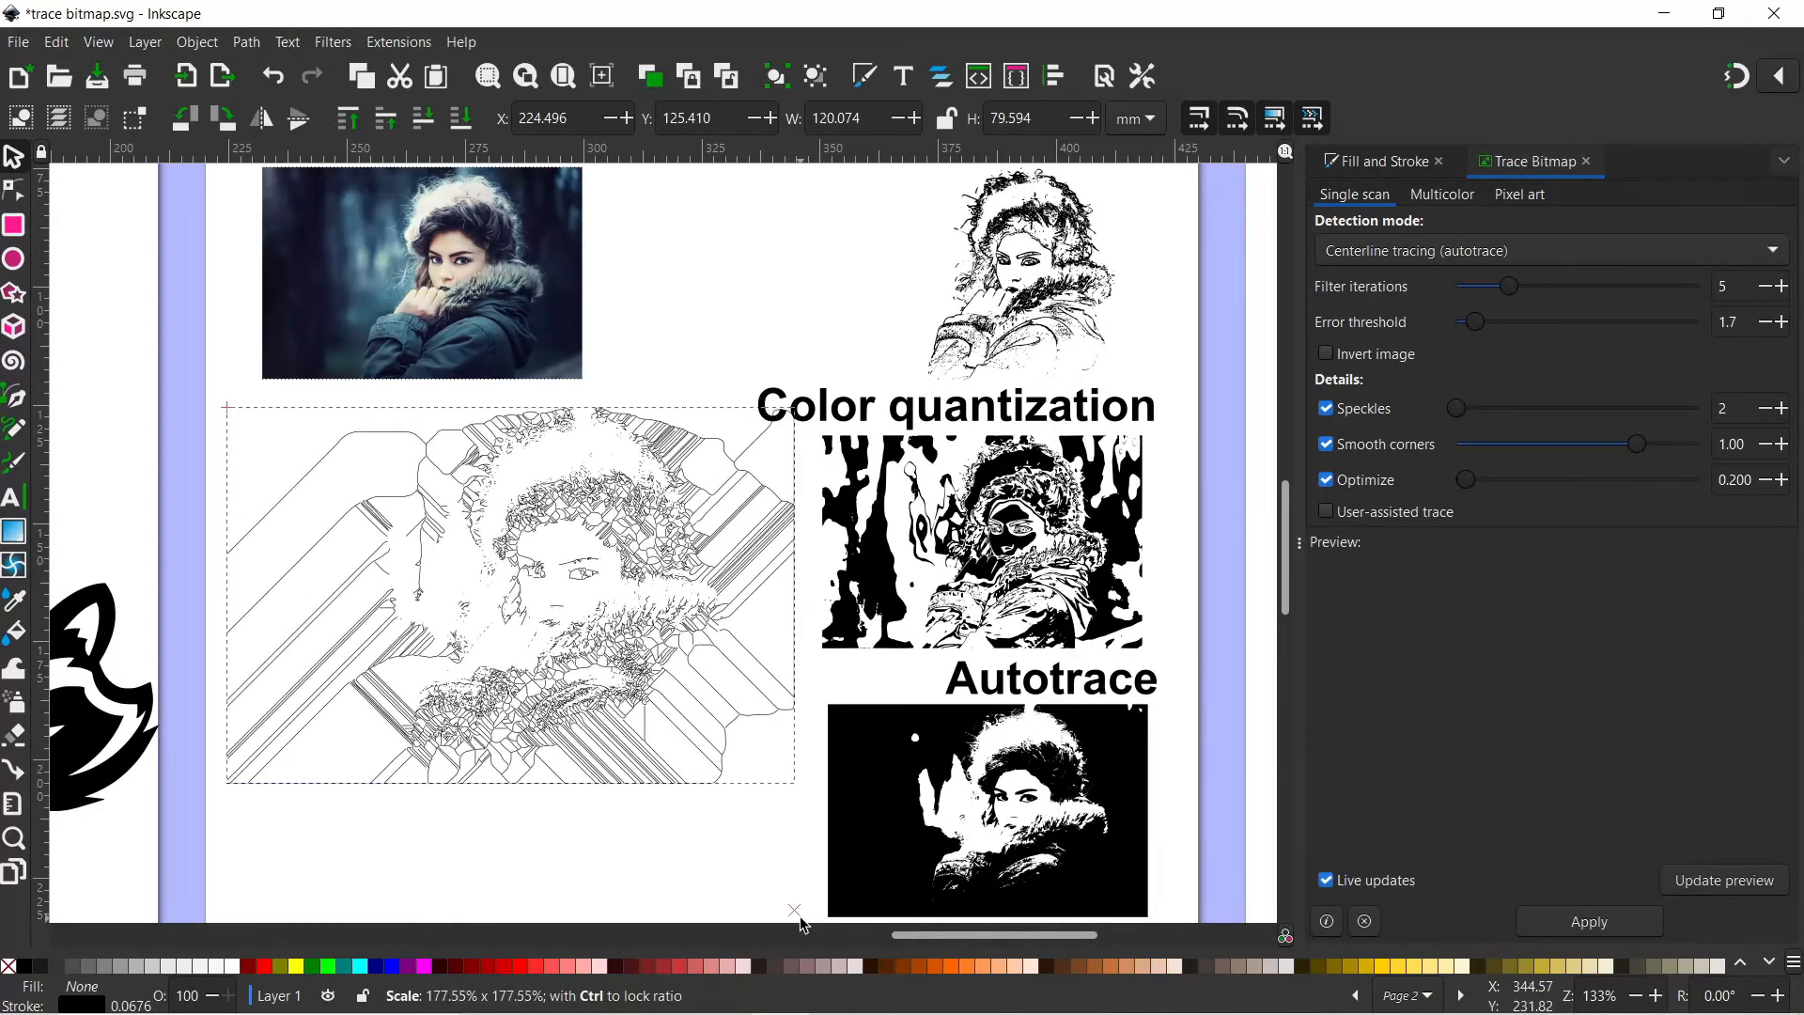
pyautogui.keyDown('ctrl'); pyautogui.scroll(3, 611, 663); pyautogui.keyUp('ctrl')
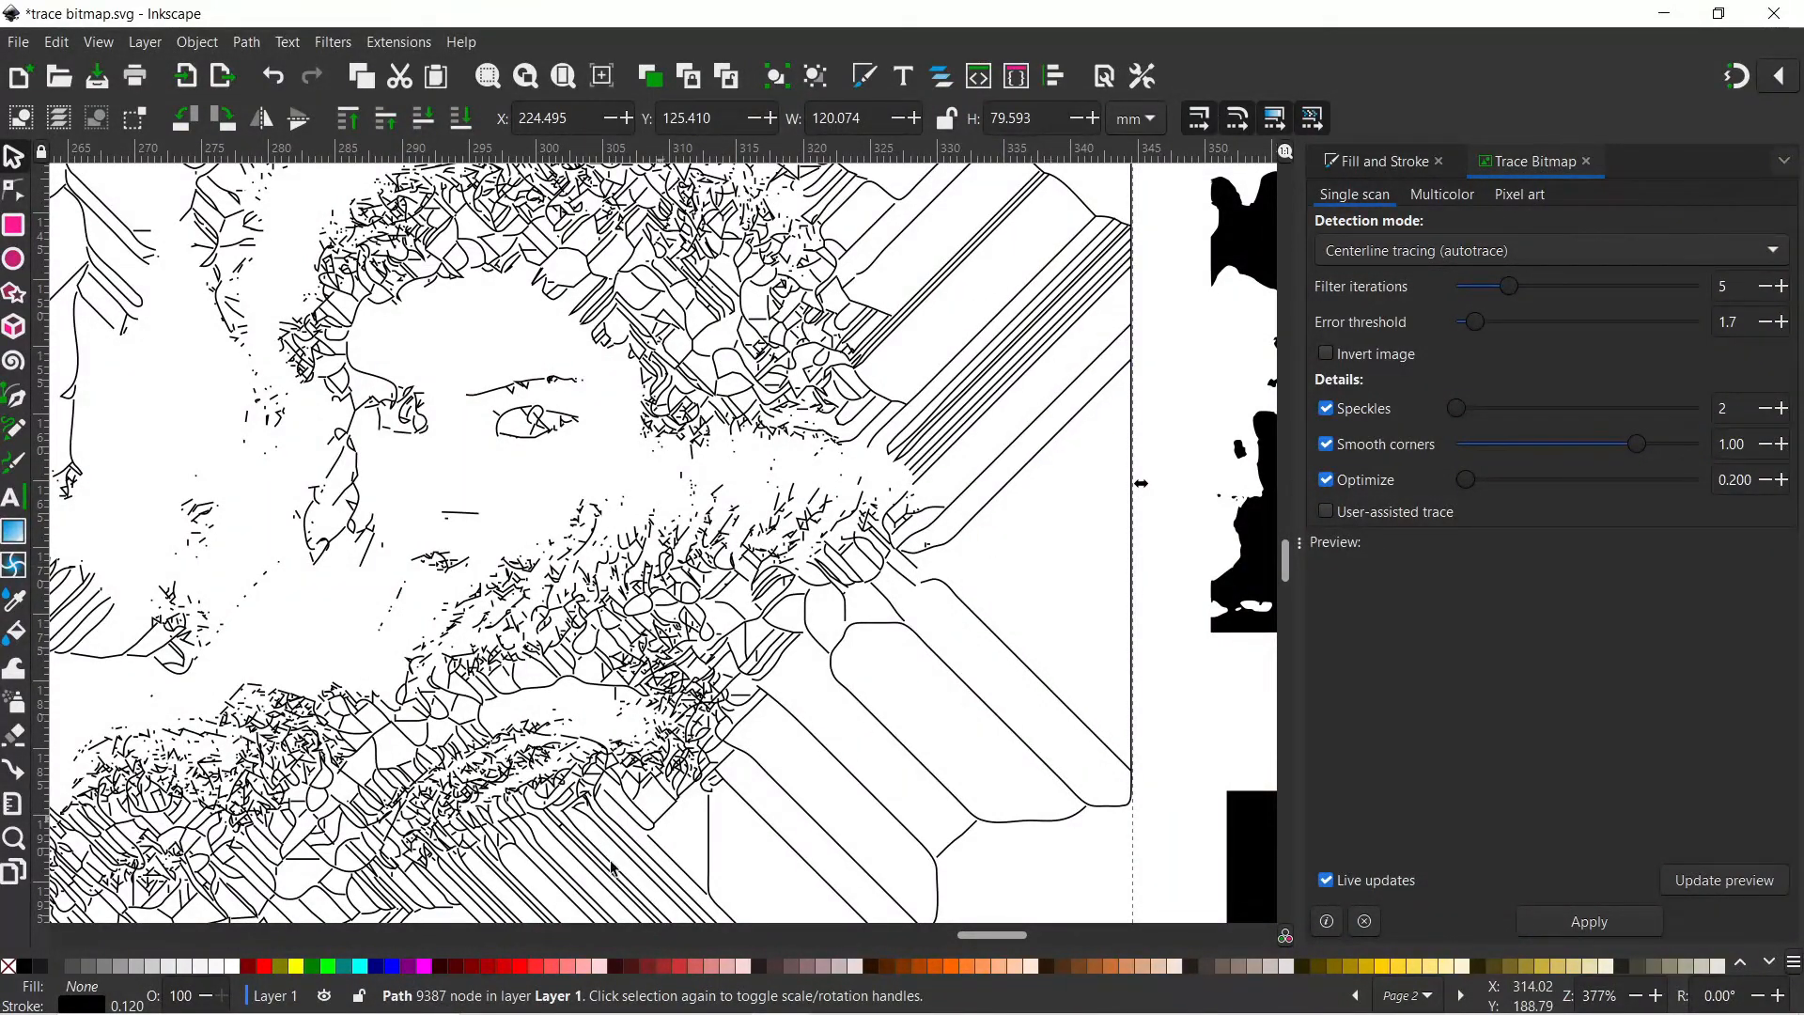
pyautogui.keyDown('ctrl'); pyautogui.scroll(-3, 663, 609); pyautogui.keyUp('ctrl')
# Scale the centerline trace down to about 67 mm wide and place it under the "Centerline tracing (autotrace)" heading
pyautogui.keyDown('ctrl'); pyautogui.moveTo(835, 753); pyautogui.dragTo(832, 748); pyautogui.keyUp('ctrl')
pyautogui.keyDown('ctrl'); pyautogui.moveTo(626, 607); pyautogui.dragTo(602, 593); pyautogui.keyUp('ctrl')
pyautogui.moveTo(465, 439)
pyautogui.mouseDown()
pyautogui.moveTo(949, 943)
pyautogui.moveTo(1004, 810)
pyautogui.moveTo(1127, 639)
pyautogui.mouseUp()
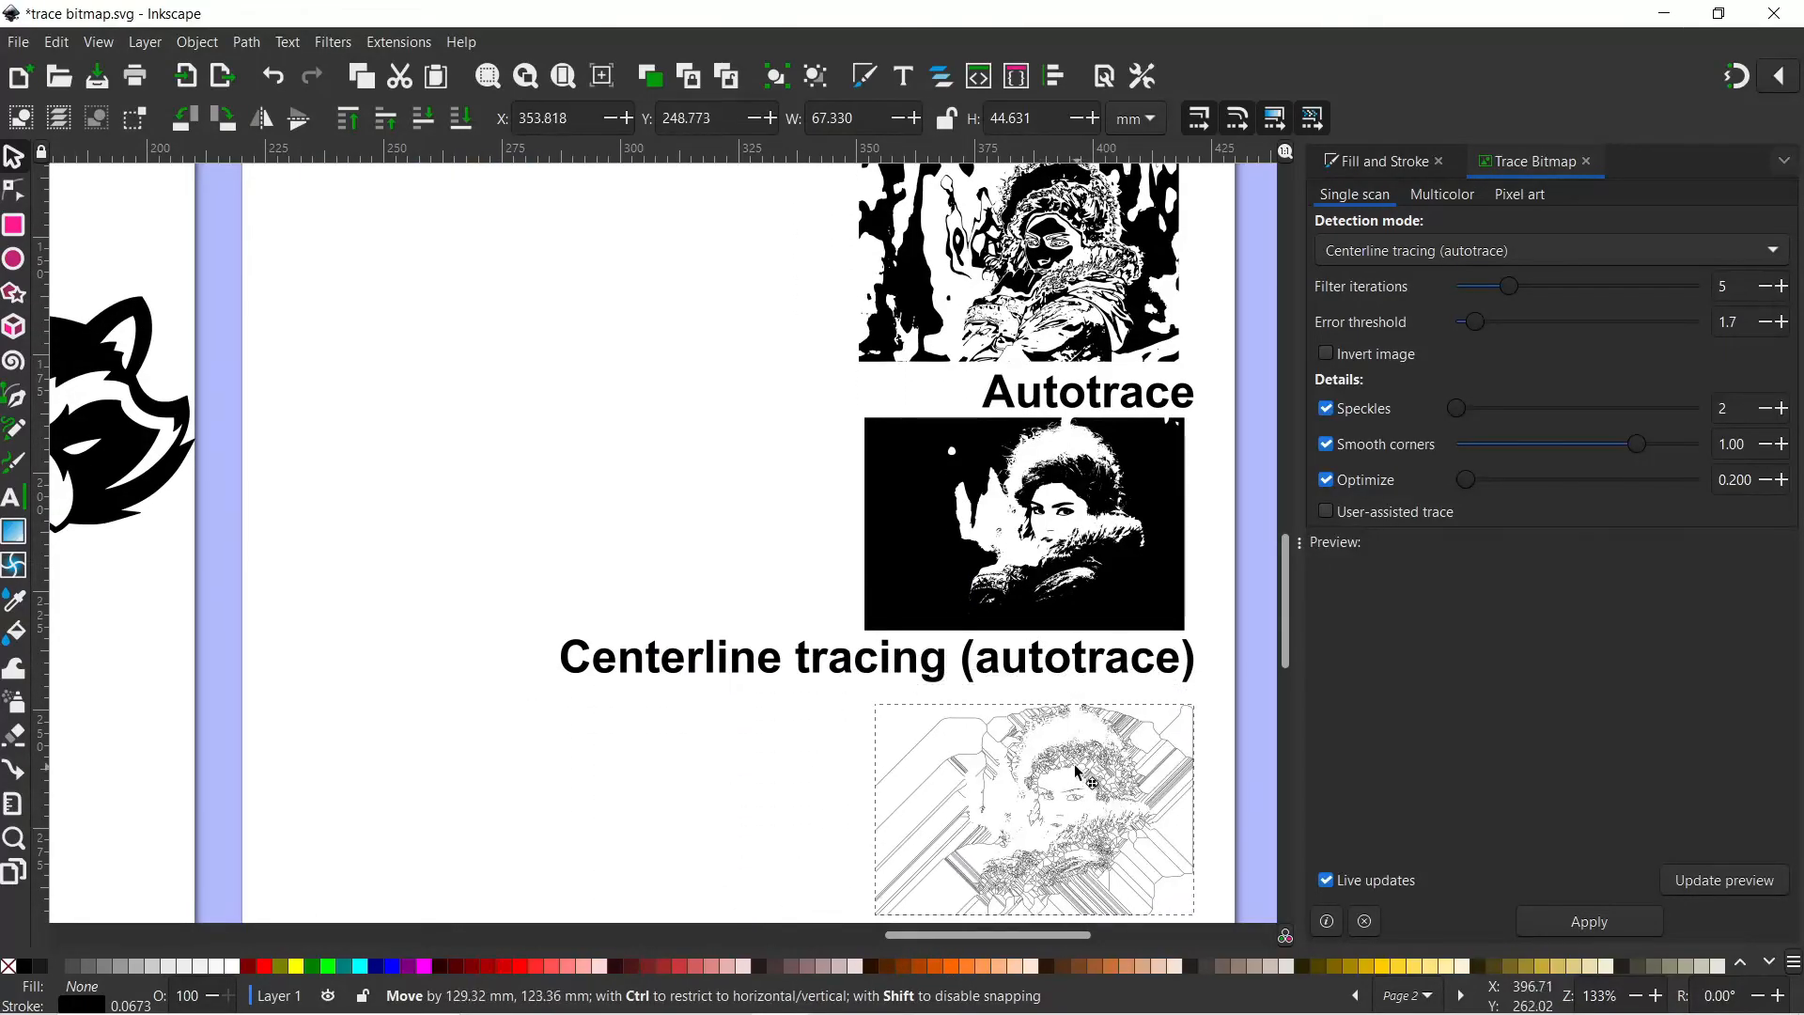
pyautogui.click(444, 625)
# Examine the photo traces on page 2 from Brightness cutoff to Centerline tracing and compare them with the original photo
pyautogui.scroll(2, 564, 583)
pyautogui.scroll(6, 562, 578)
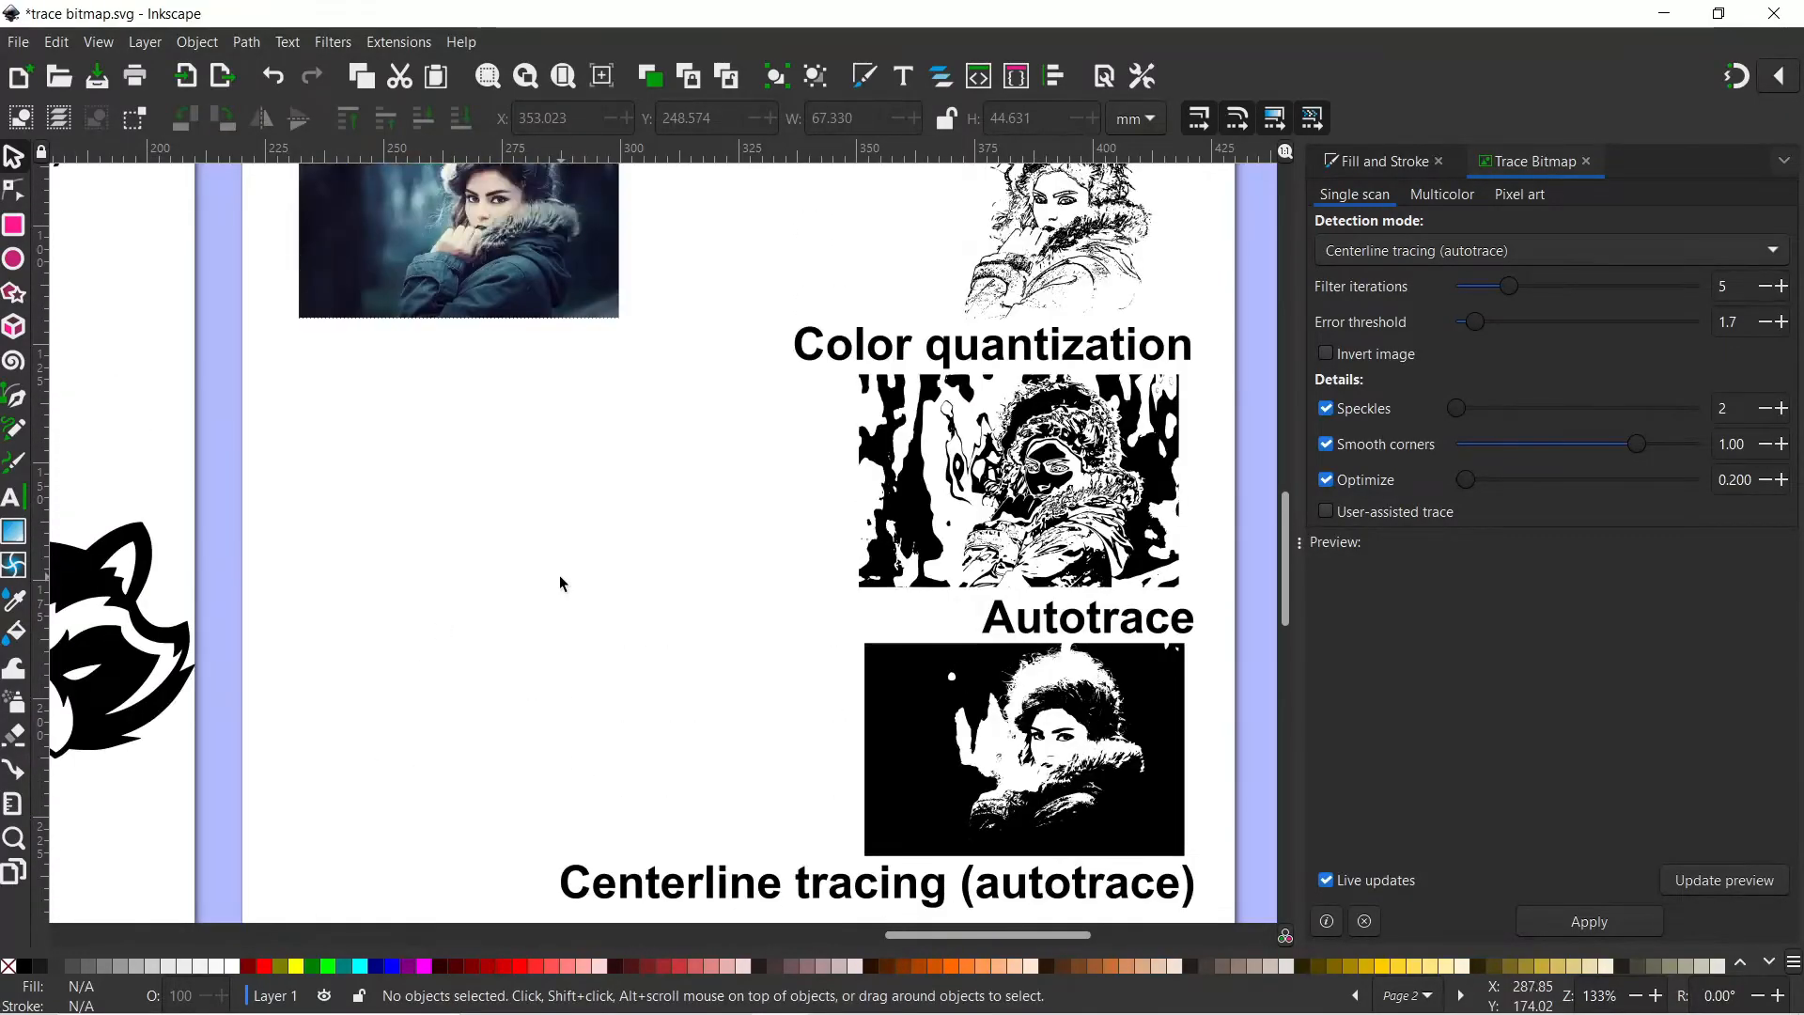
pyautogui.scroll(1, 562, 590)
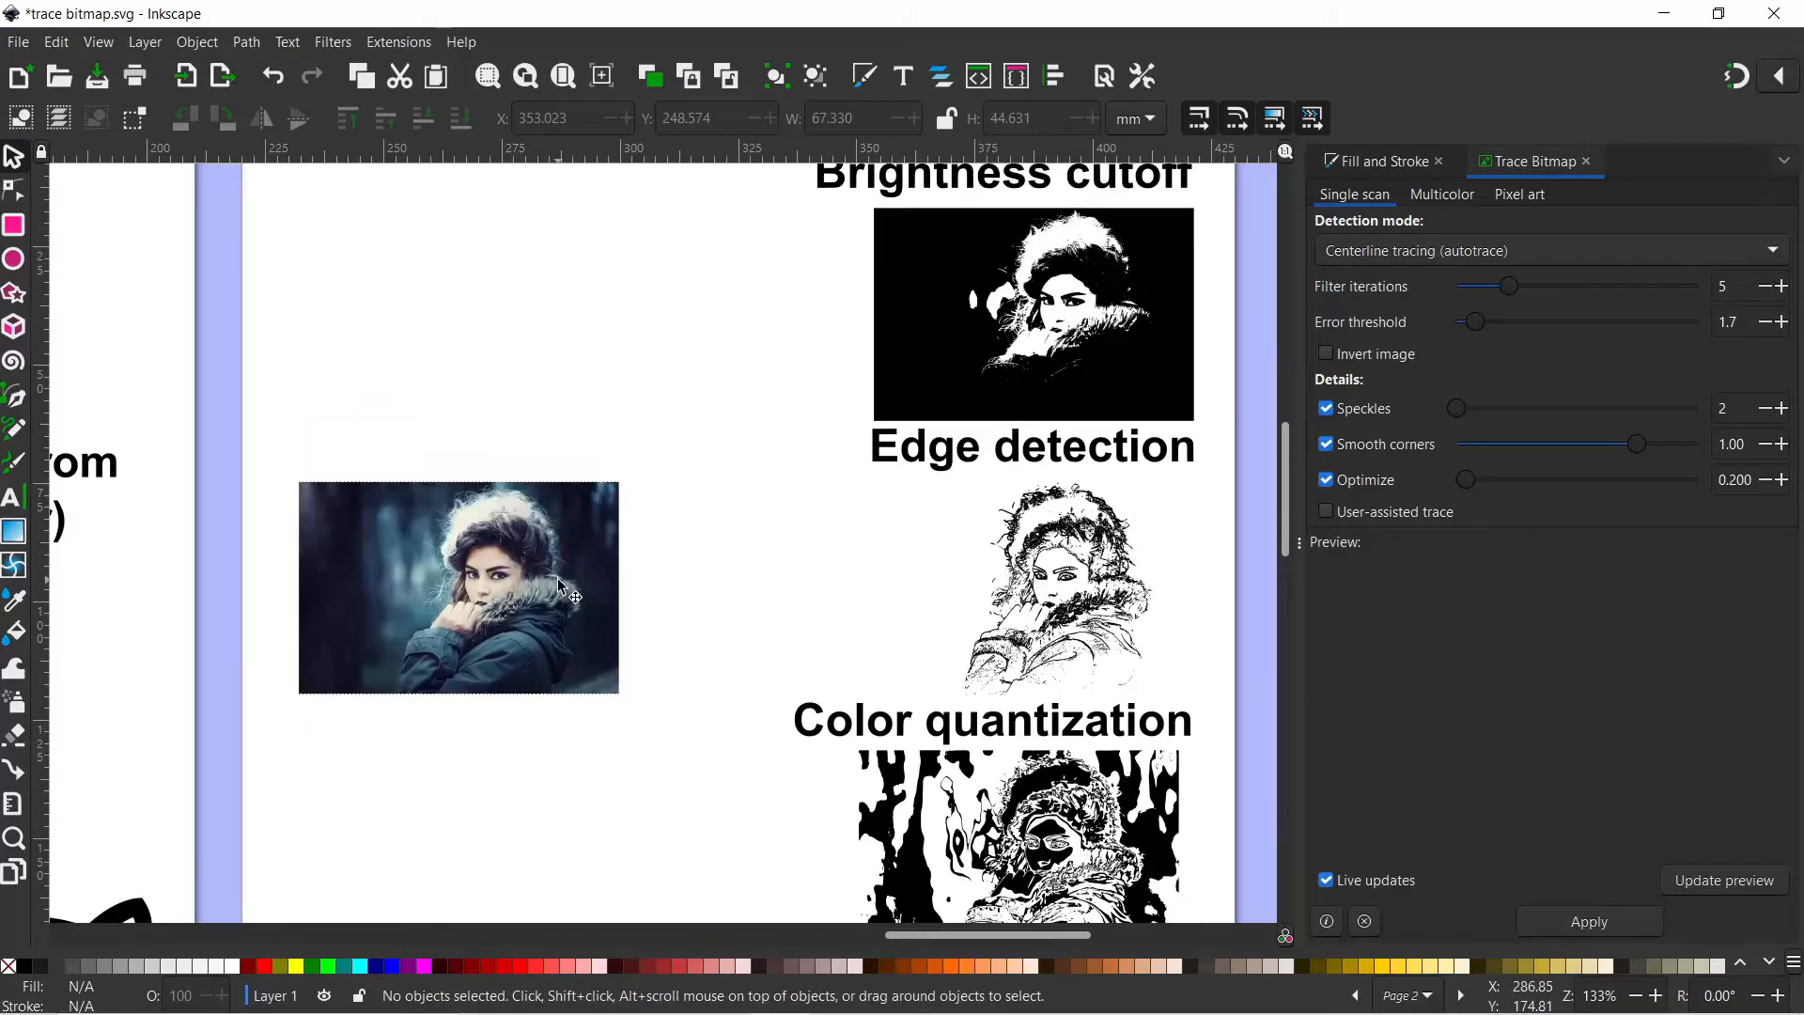
pyautogui.scroll(1, 558, 580)
pyautogui.scroll(-1, 555, 588)
pyautogui.scroll(-4, 555, 588)
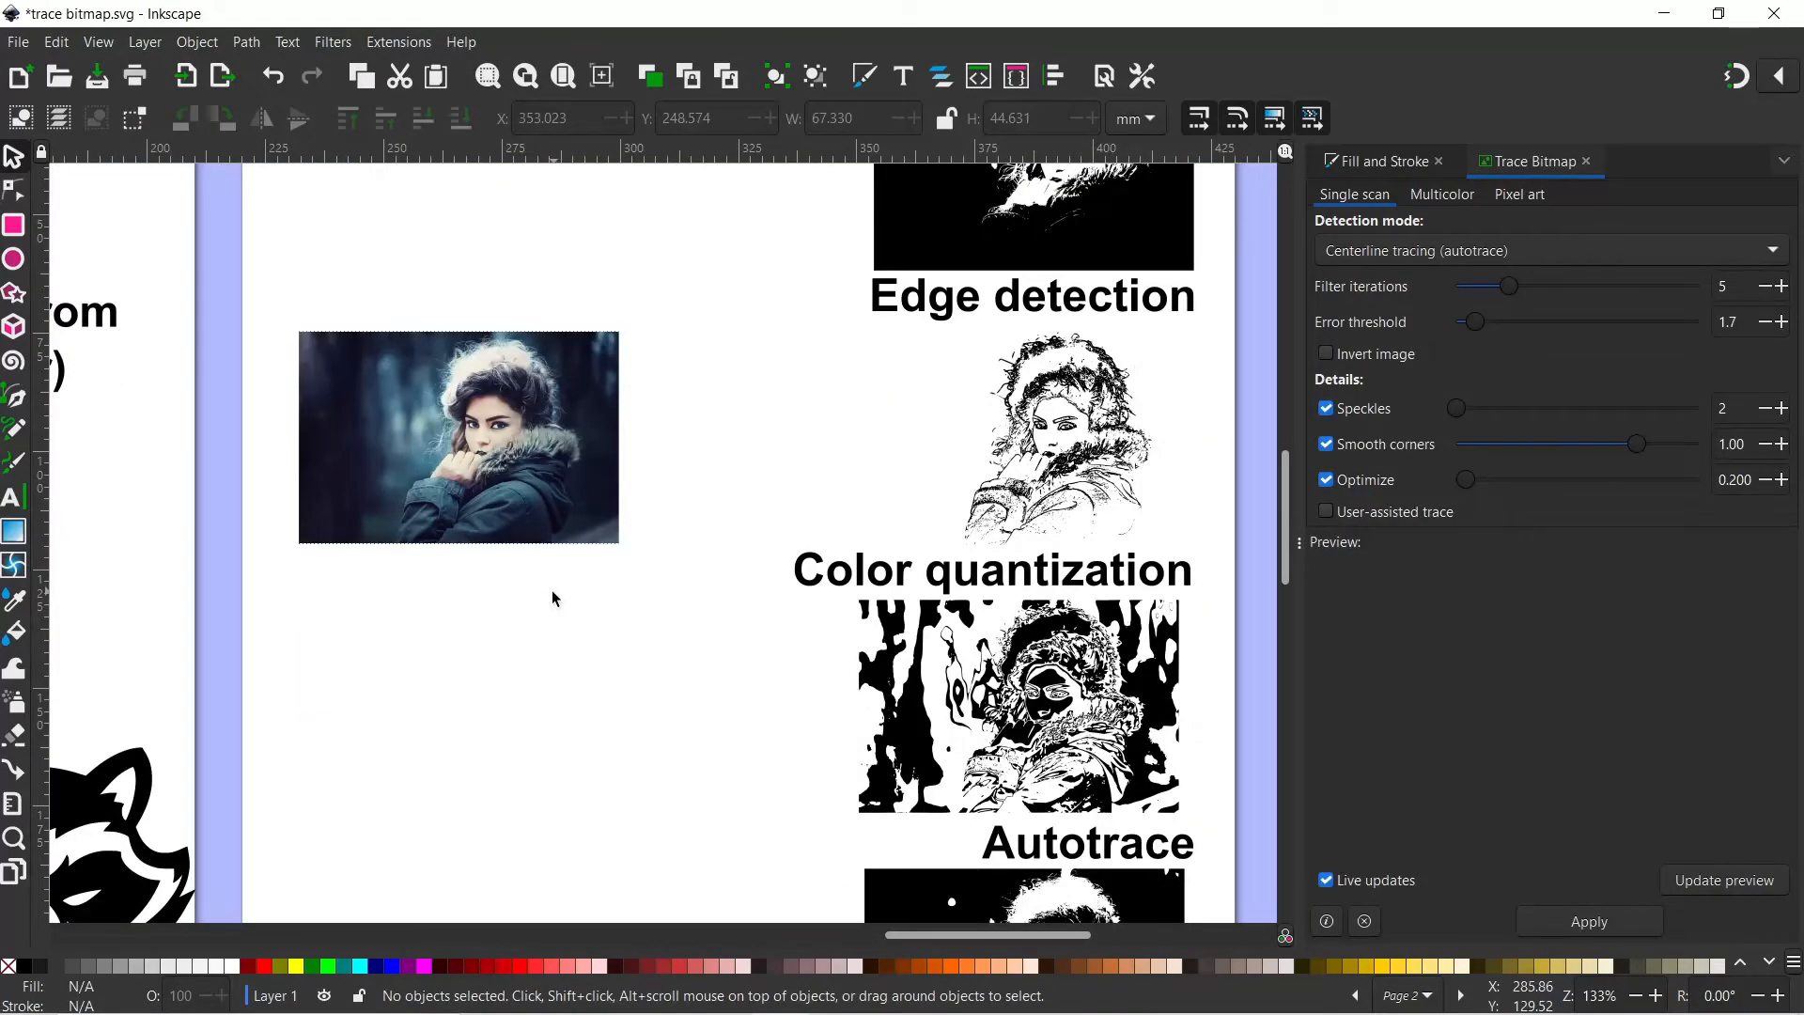
pyautogui.scroll(-3, 550, 594)
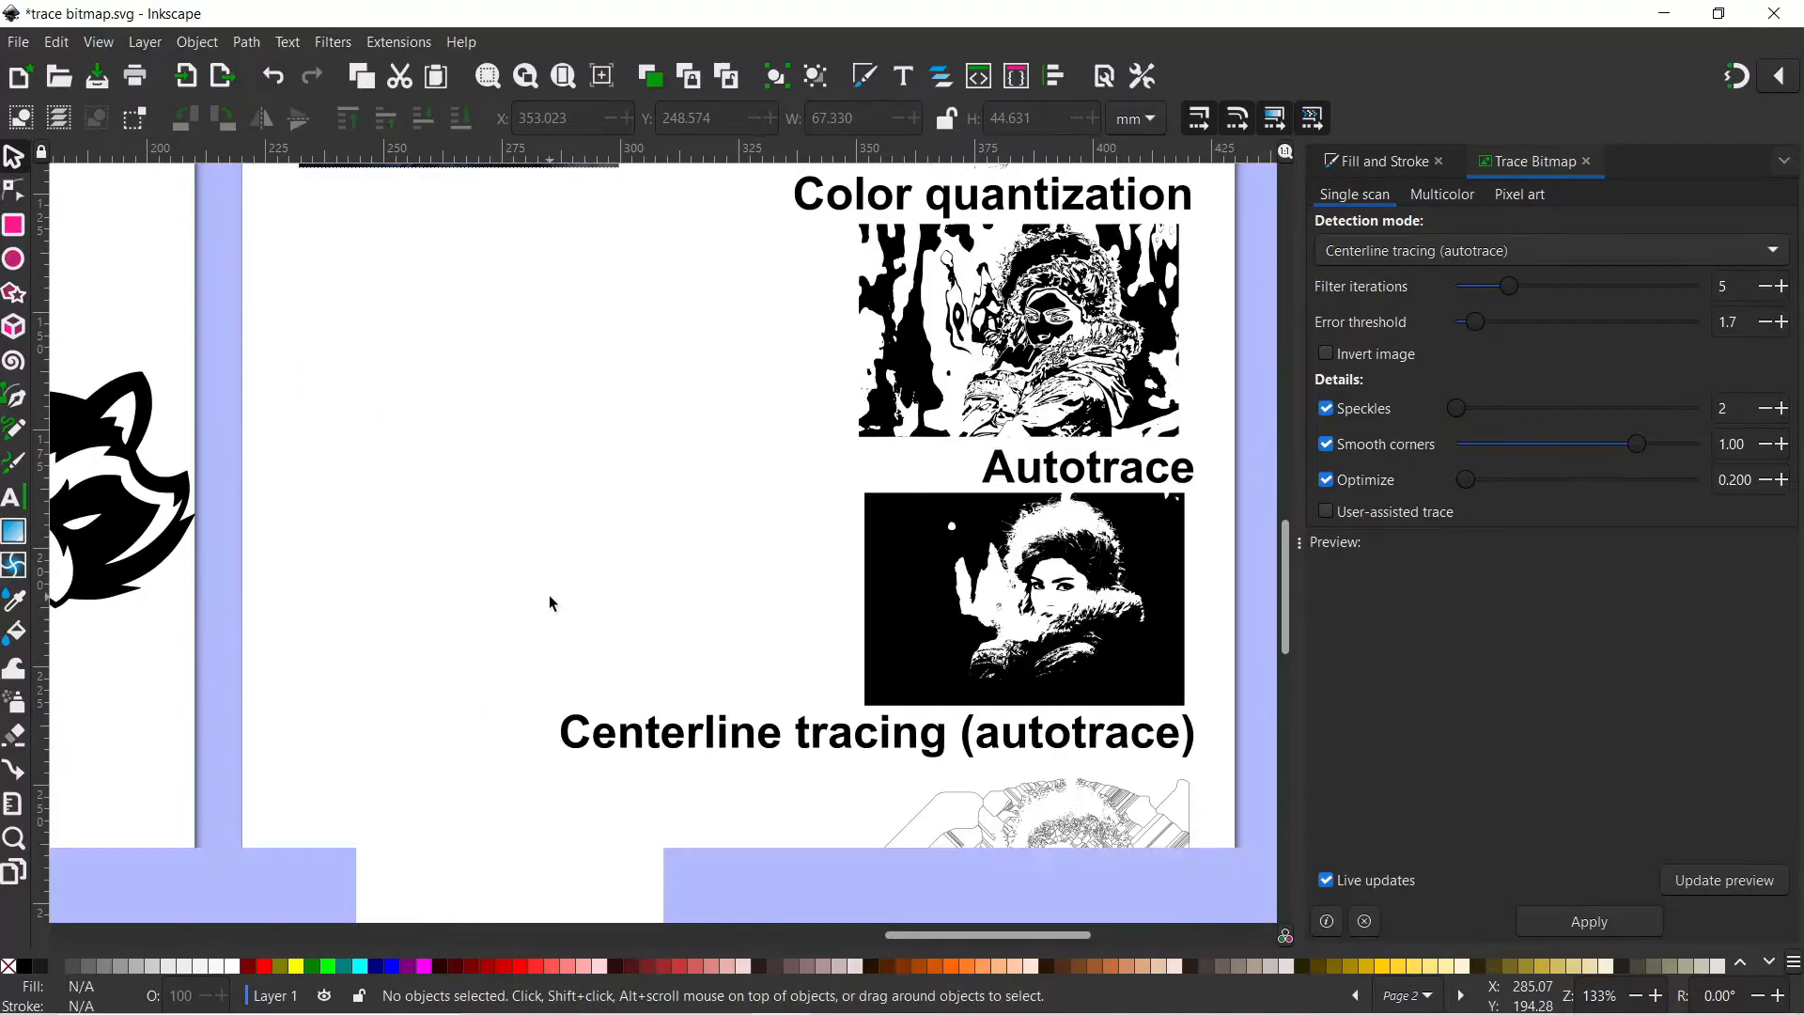
pyautogui.scroll(3, 836, 251)
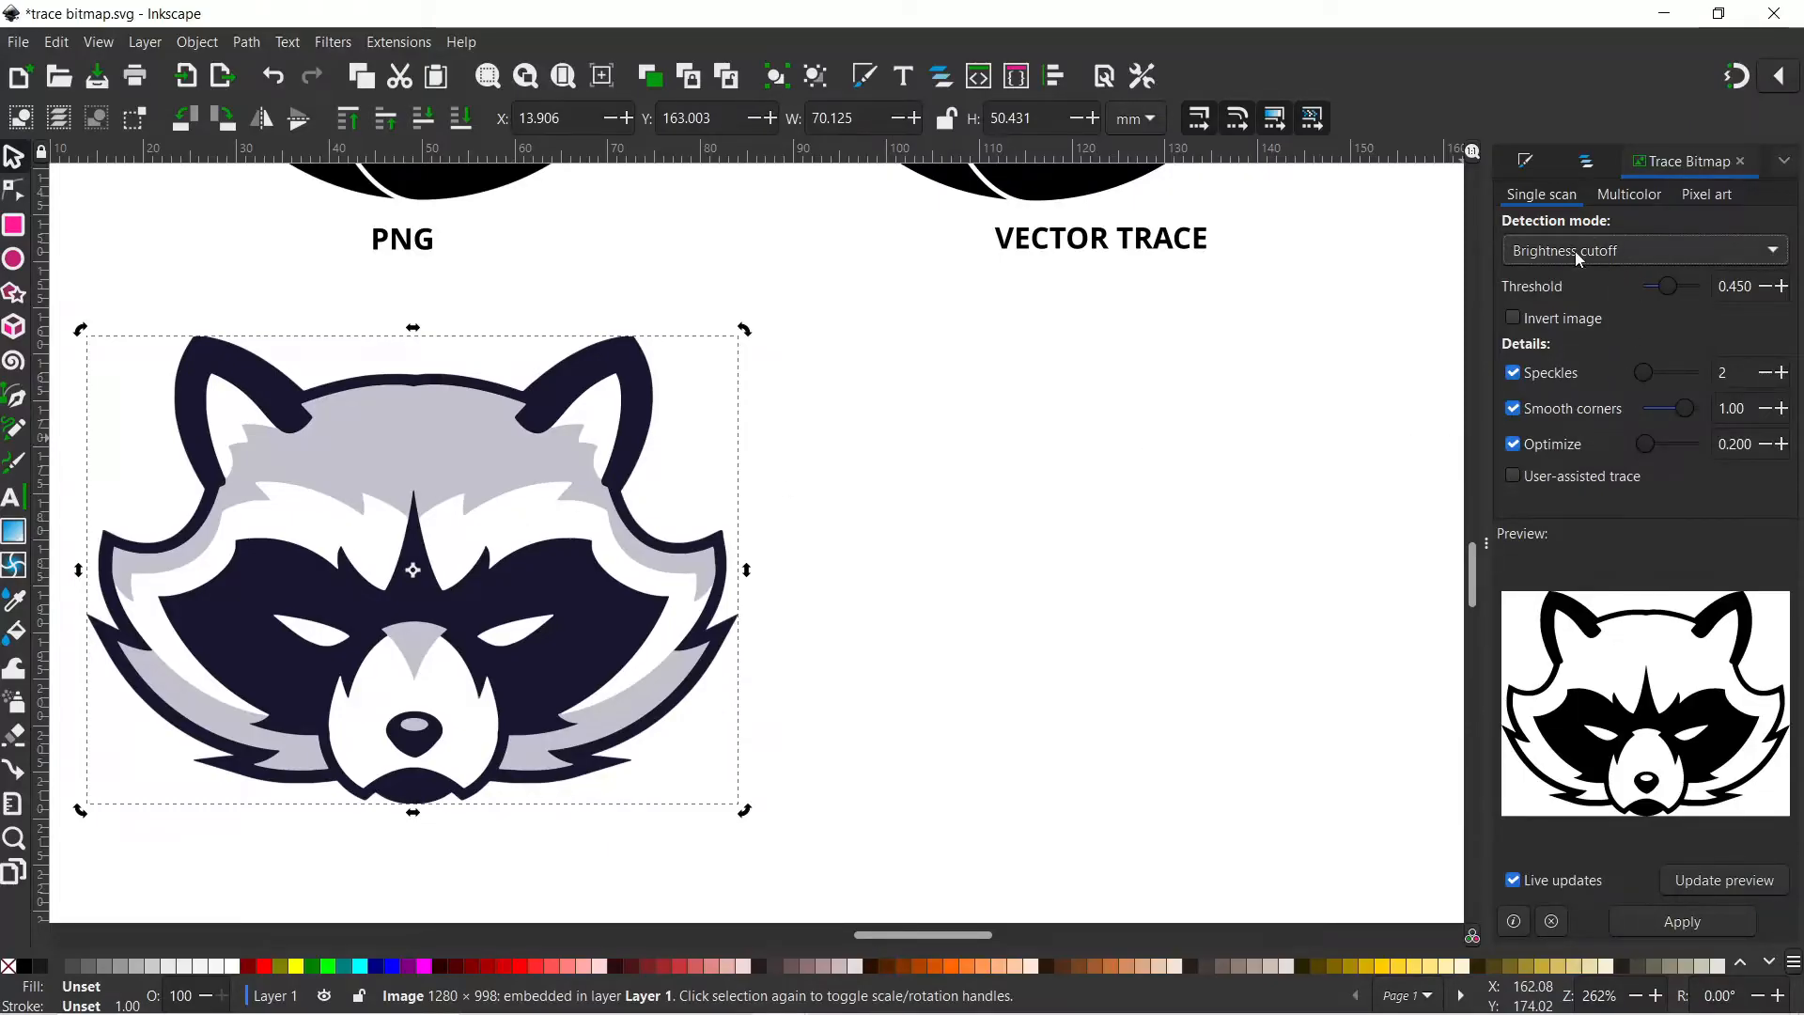
# Set up a multicolor trace of the colour raccoon logo with the Colours detection mode
pyautogui.click(1641, 194)
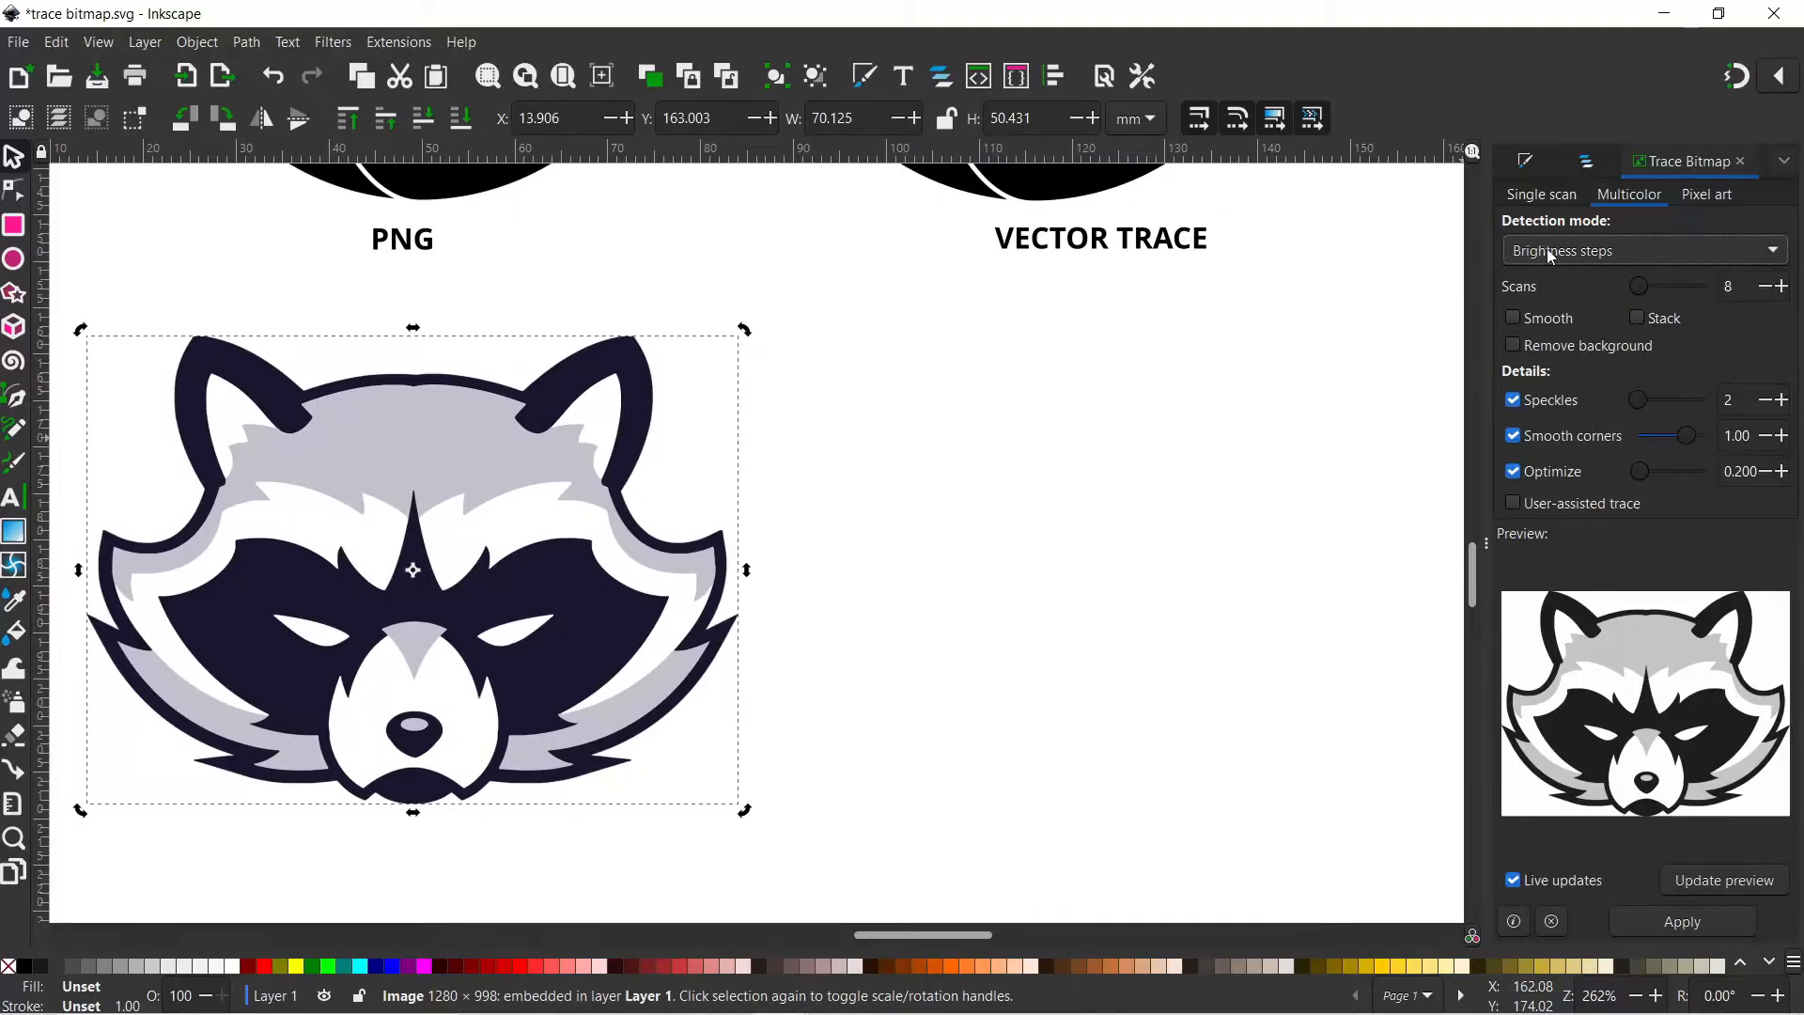
pyautogui.click(1776, 251)
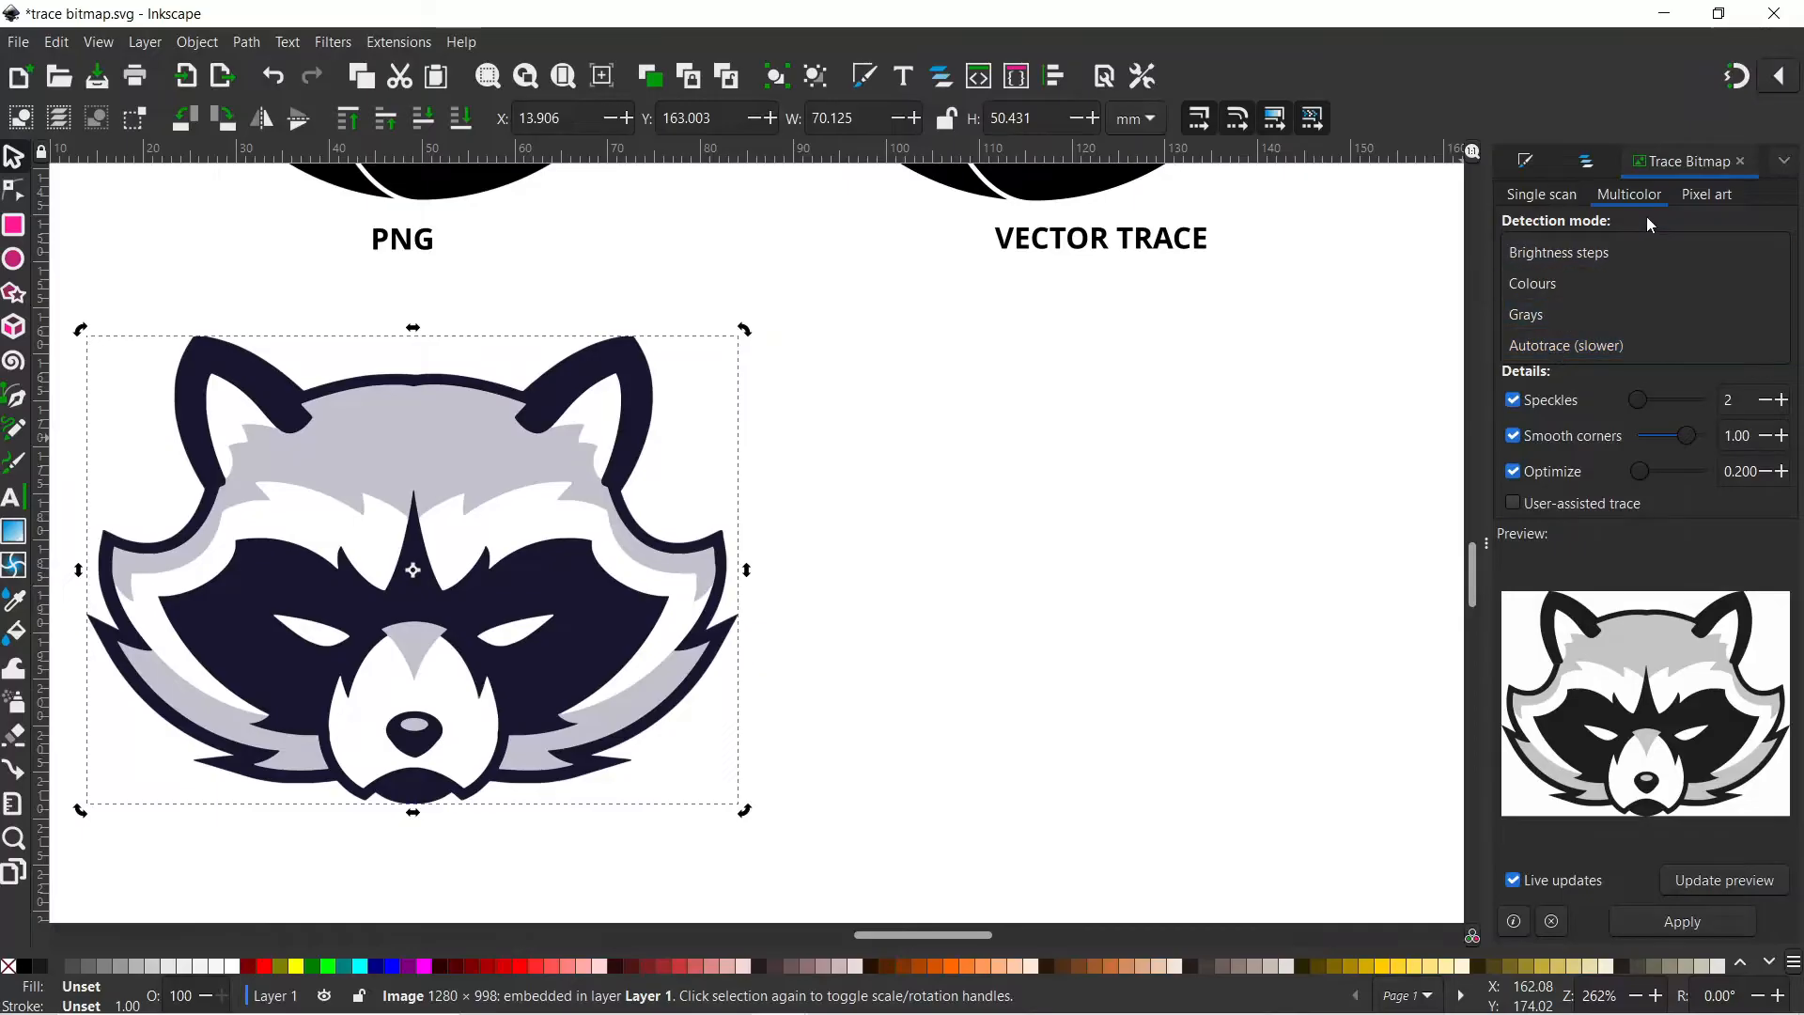
pyautogui.click(1548, 288)
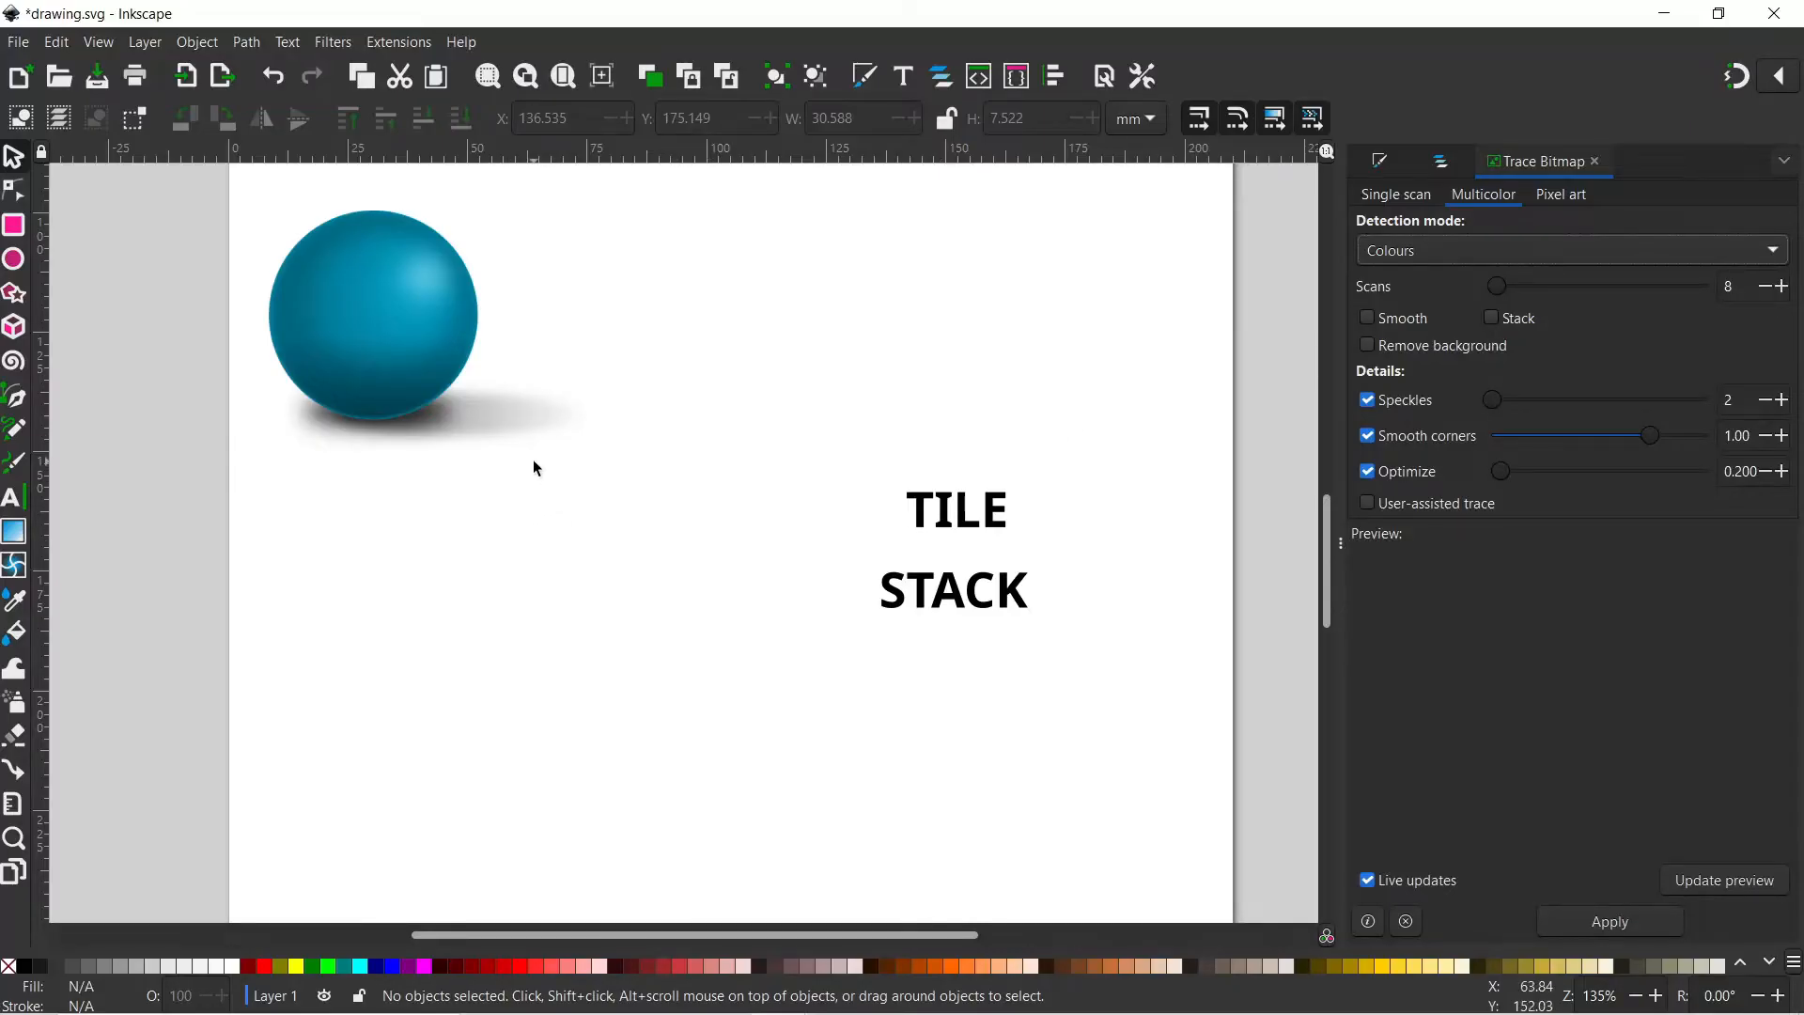
# Trace the sphere image with multicolor Colours detection and stacking off, and place the trace above the TILE label
pyautogui.click(372, 362)
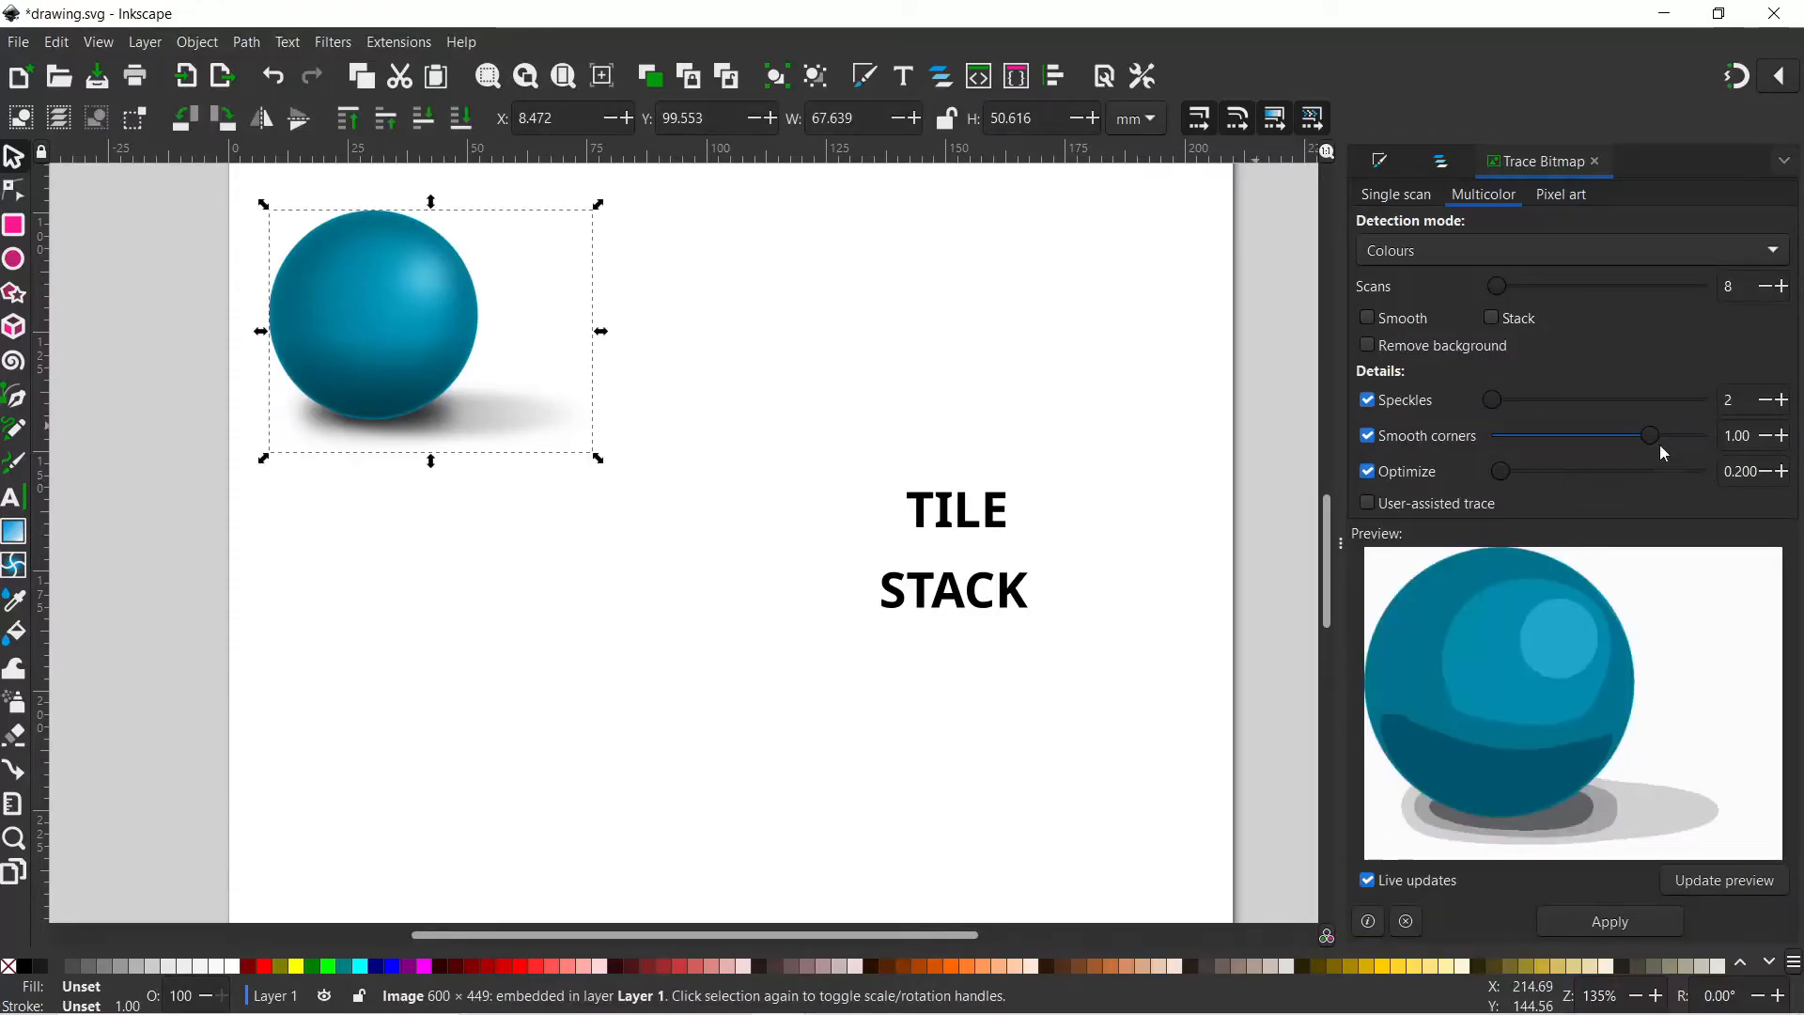
pyautogui.click(1607, 923)
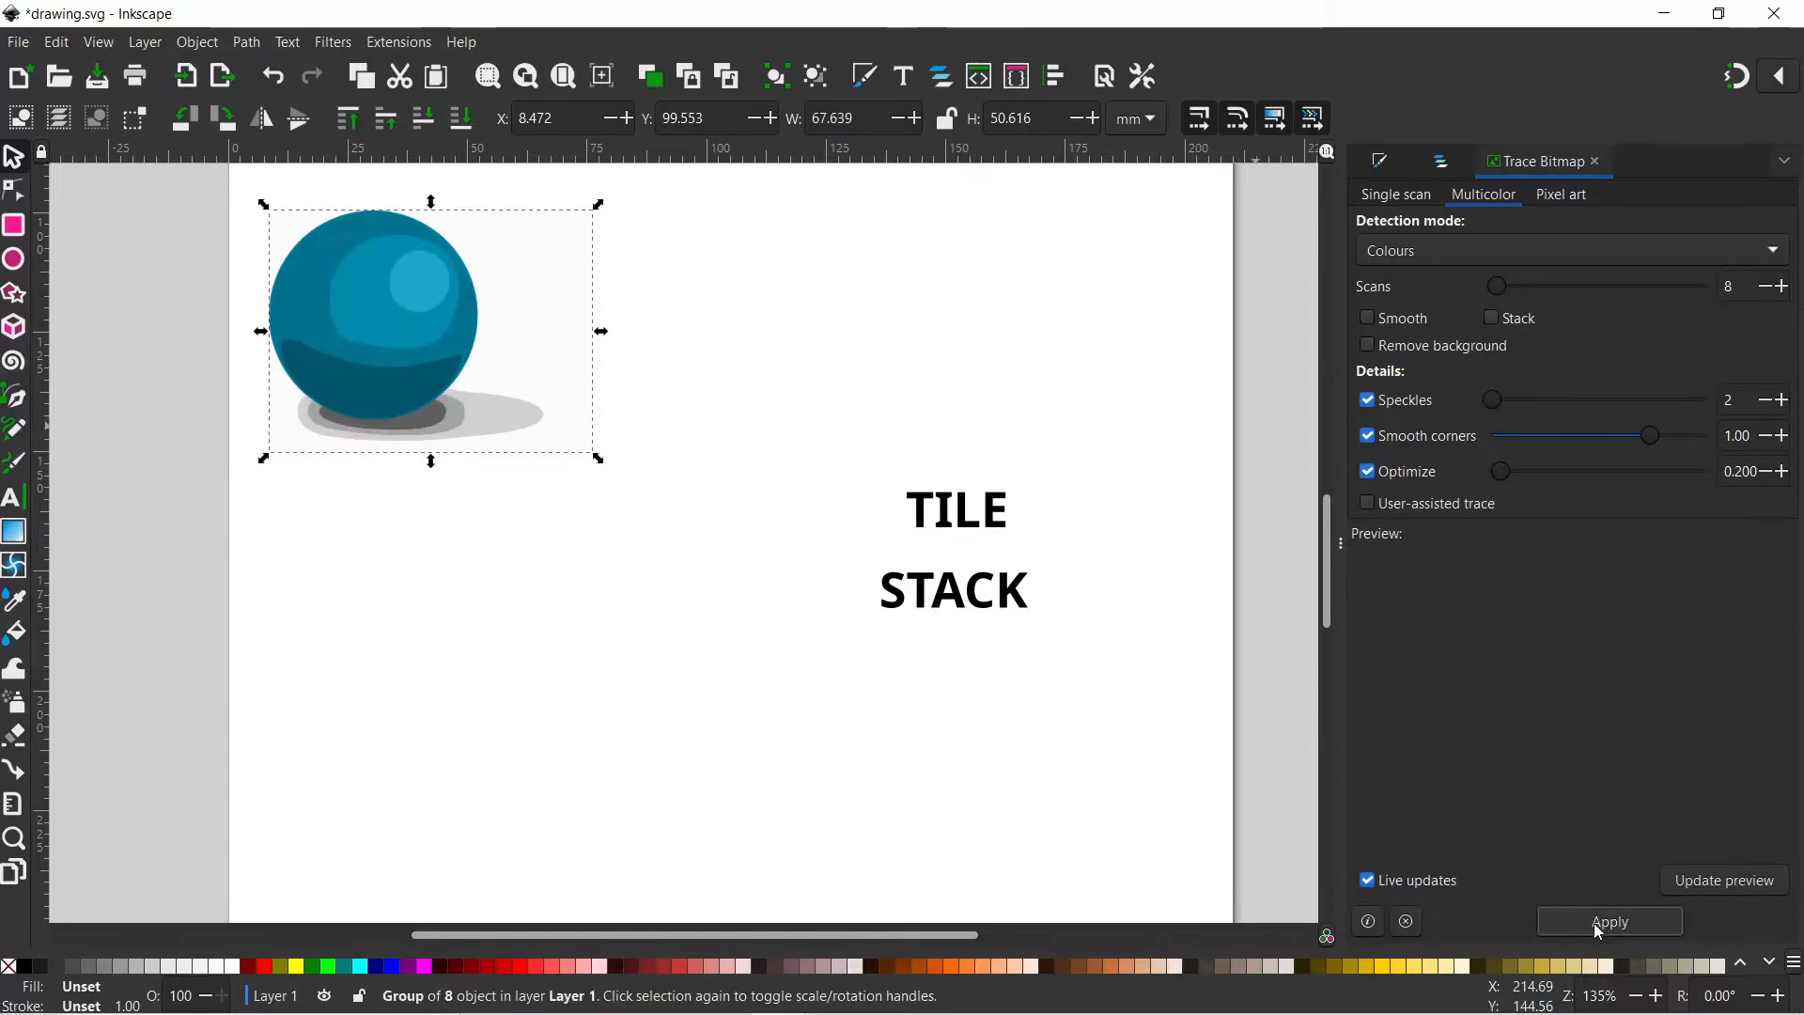
pyautogui.moveTo(399, 377)
pyautogui.mouseDown()
pyautogui.moveTo(950, 314)
pyautogui.moveTo(909, 318)
pyautogui.mouseUp()
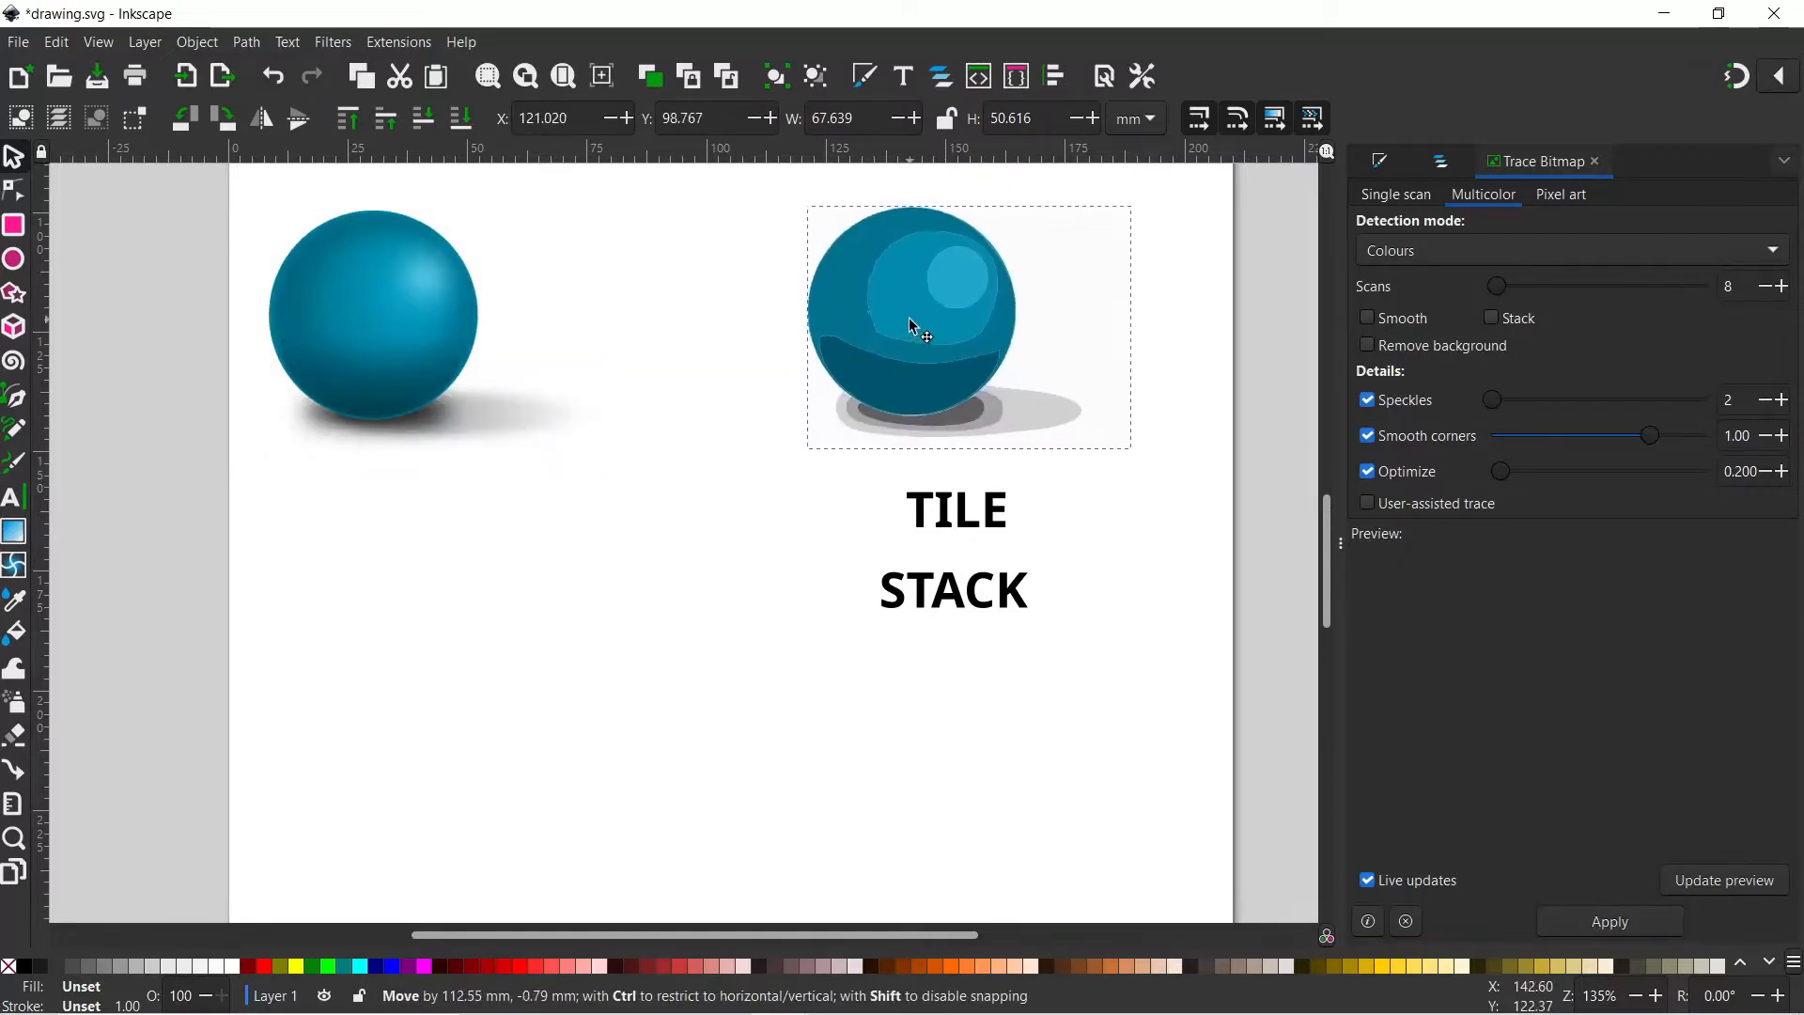
# Trace the original sphere image again with Stack enabled and place the result below the STACK label
pyautogui.click(397, 369)
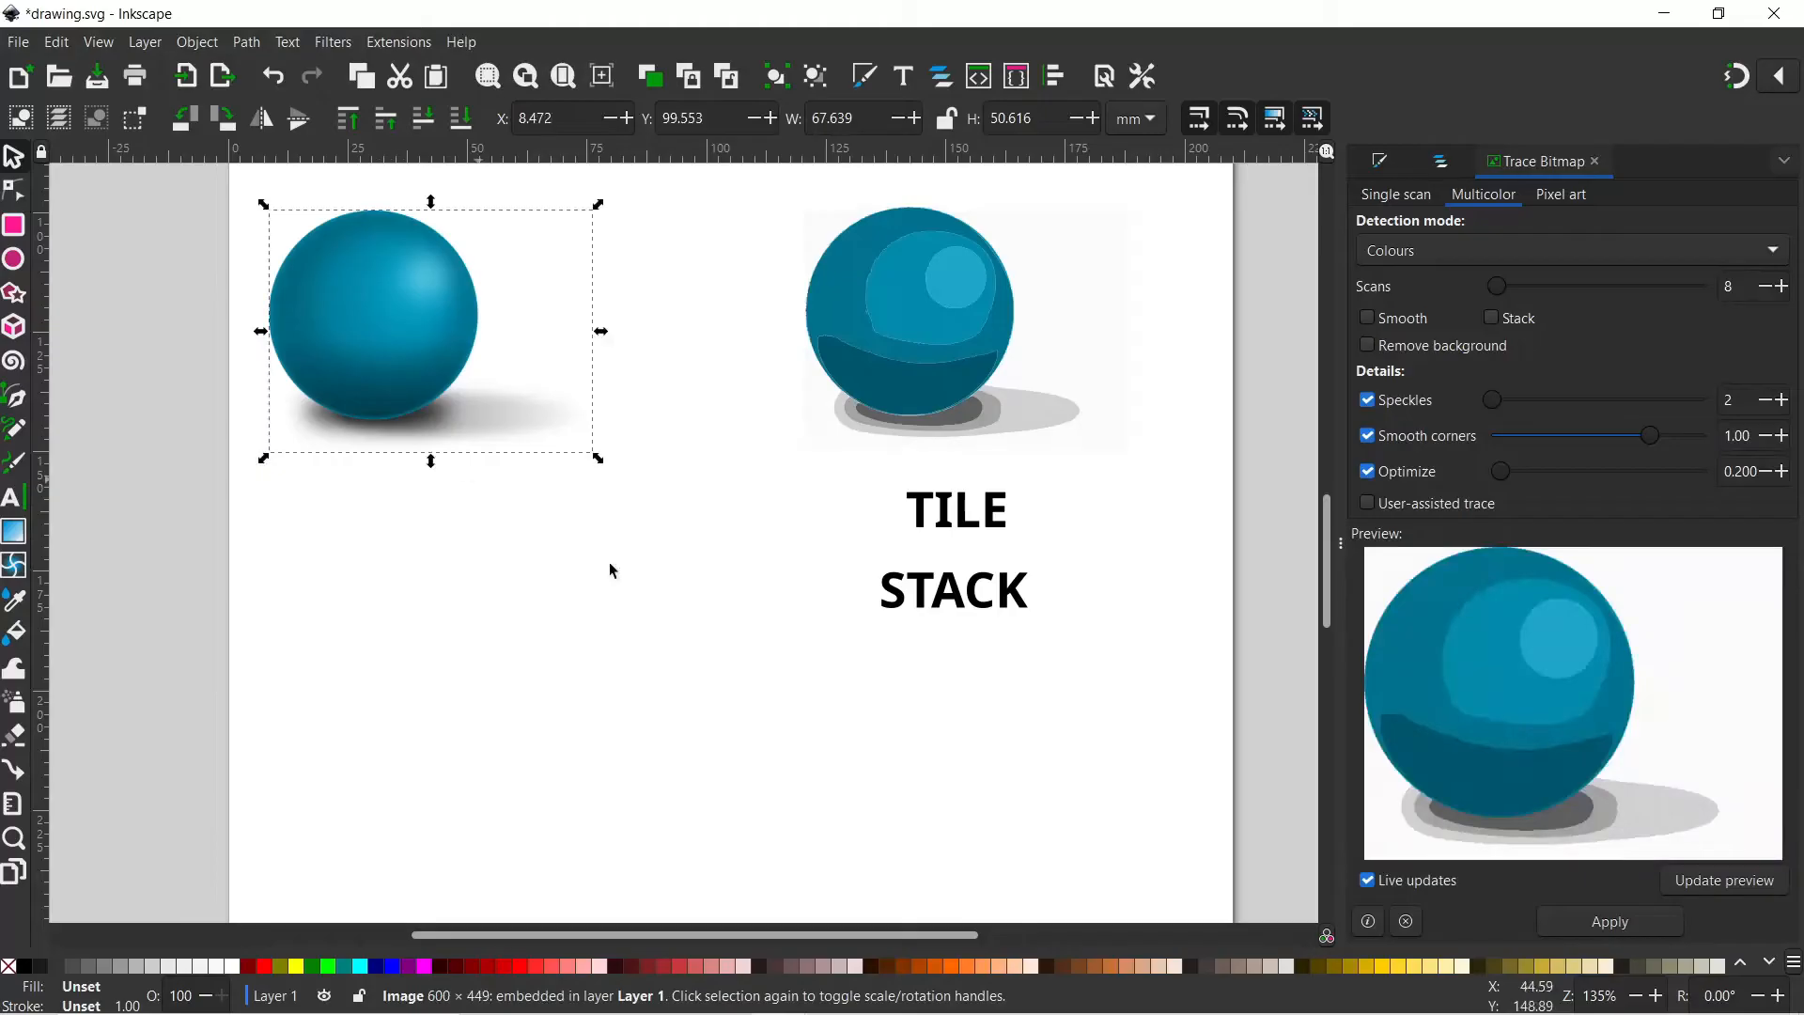
pyautogui.click(1493, 318)
pyautogui.click(1627, 930)
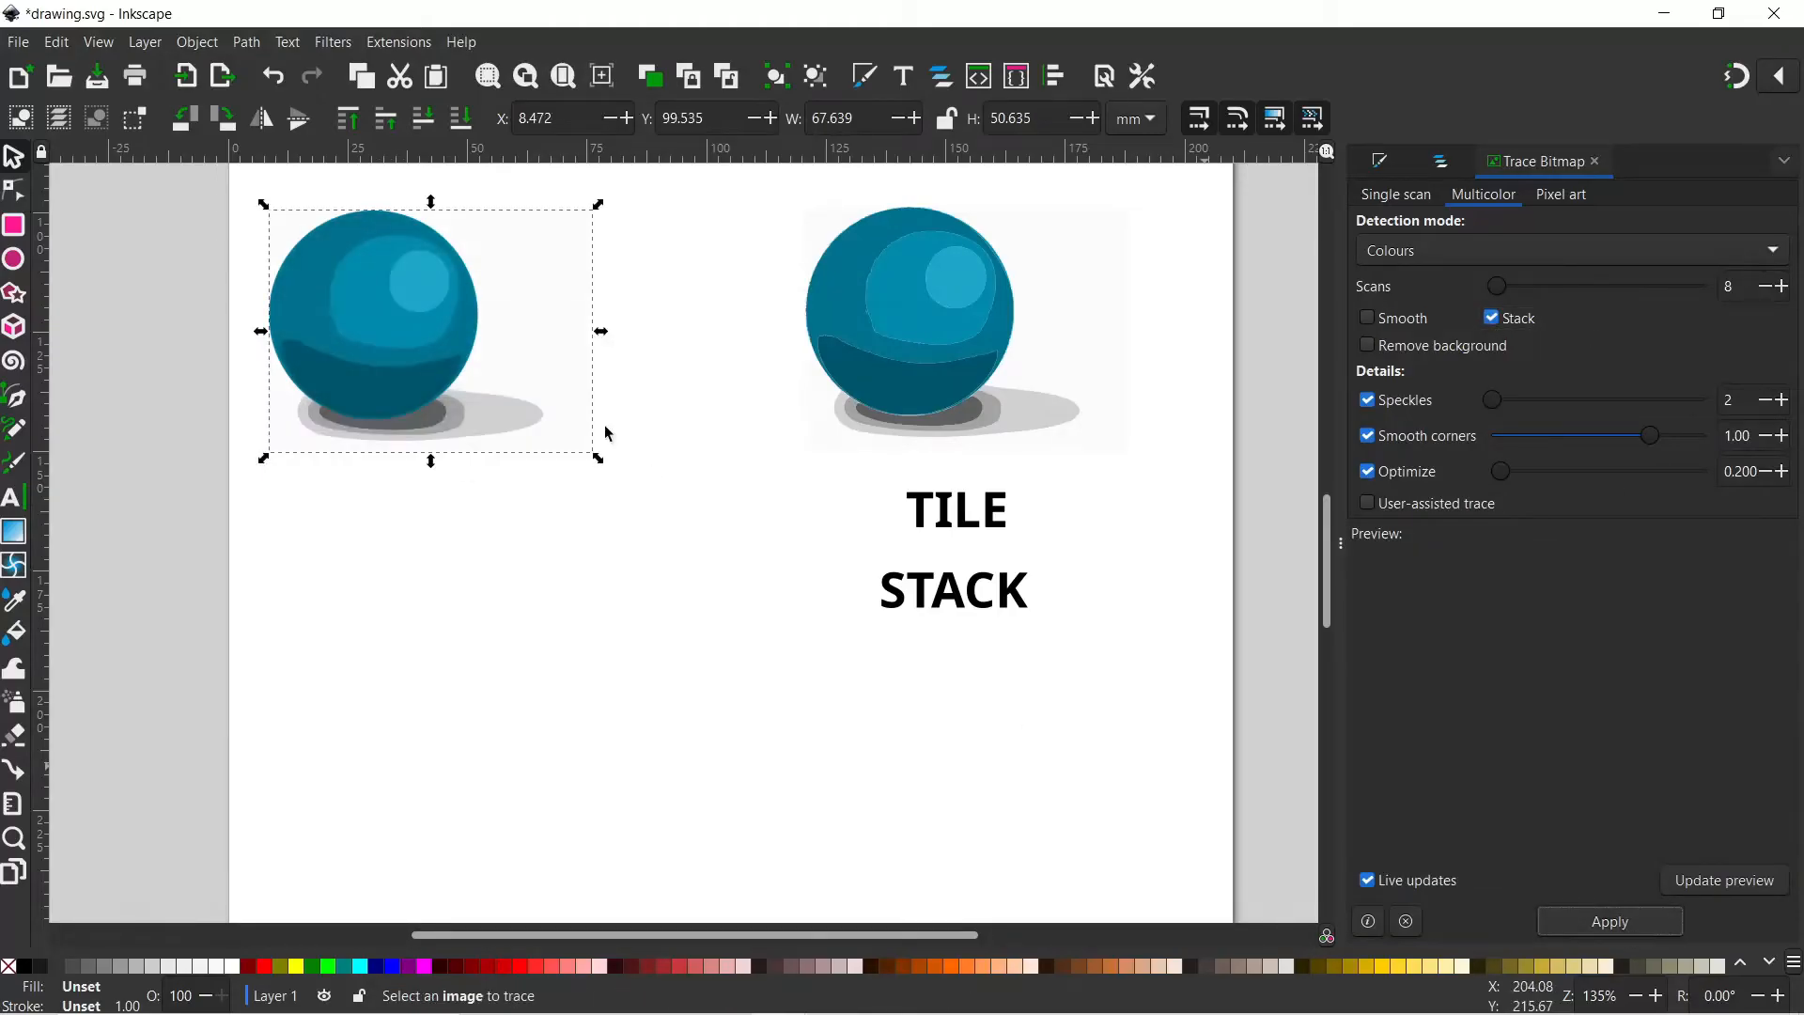
pyautogui.moveTo(384, 344)
pyautogui.mouseDown()
pyautogui.moveTo(736, 664)
pyautogui.moveTo(951, 741)
pyautogui.moveTo(906, 753)
pyautogui.mouseUp()
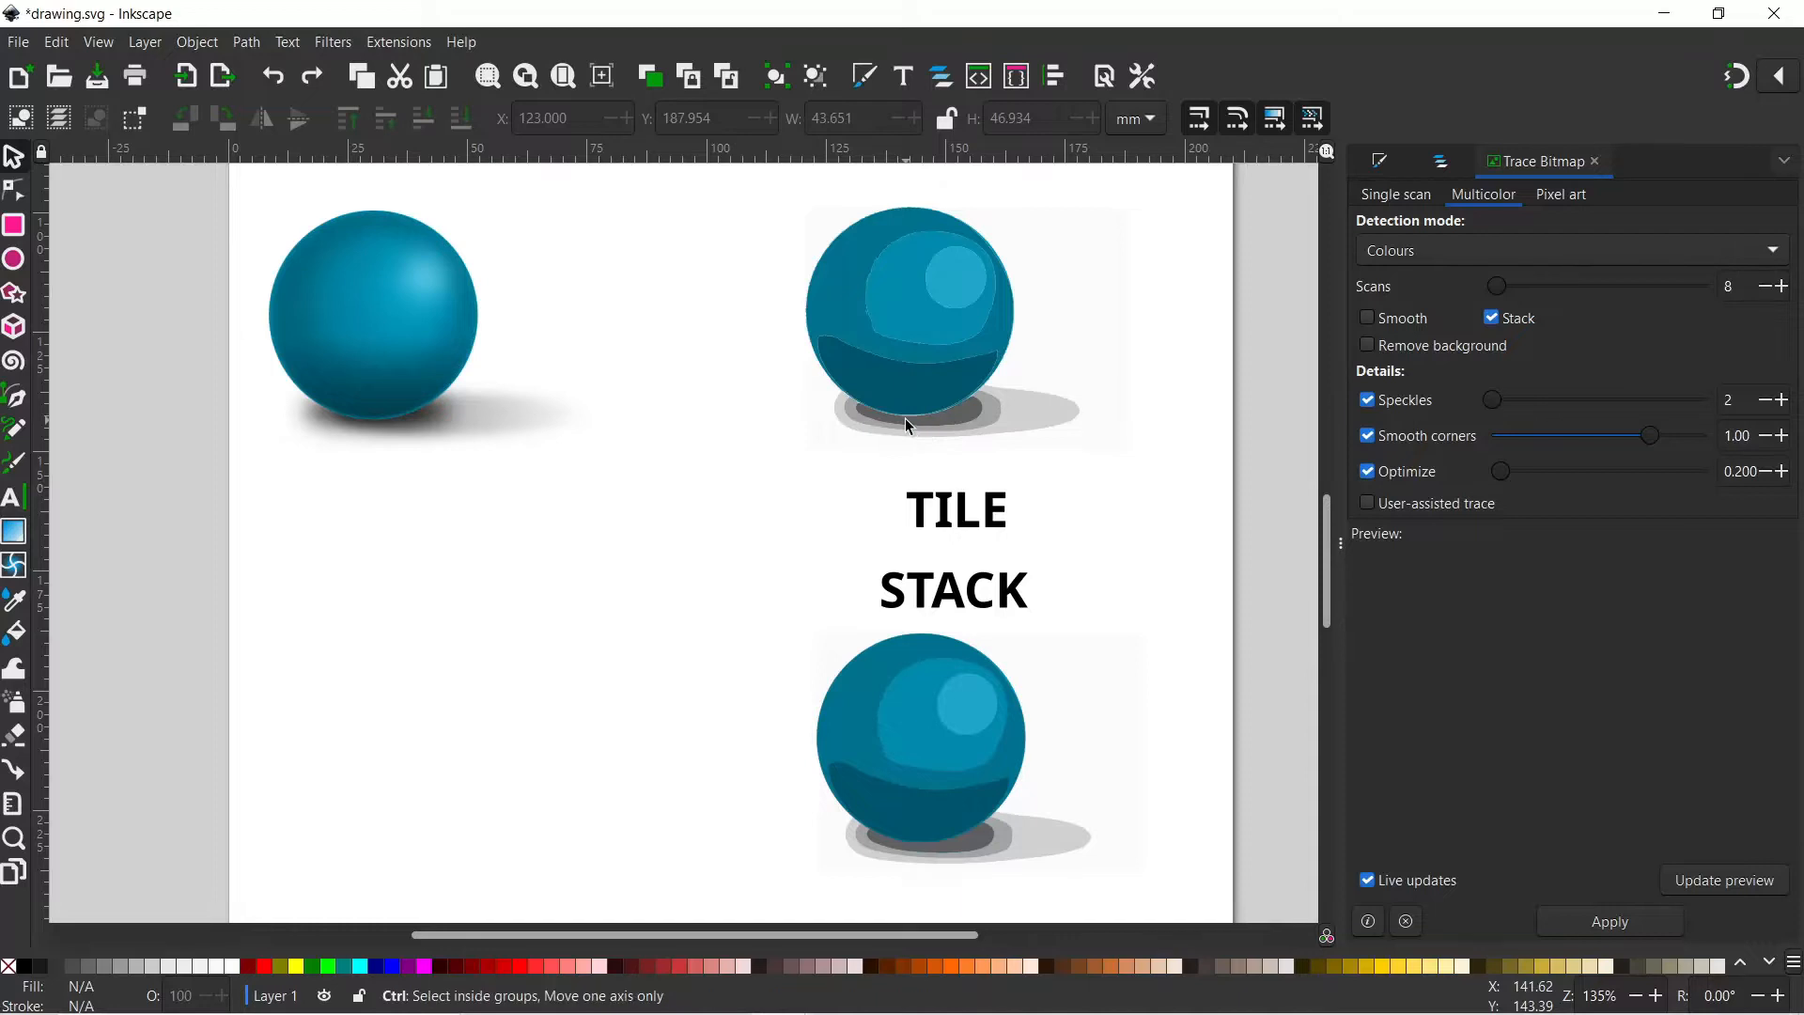
# Inspect the gaps along the TILE trace's edges, ungroup it, and separate its highlight, mid-blue and main blue pieces
pyautogui.scroll(5, 908, 424)
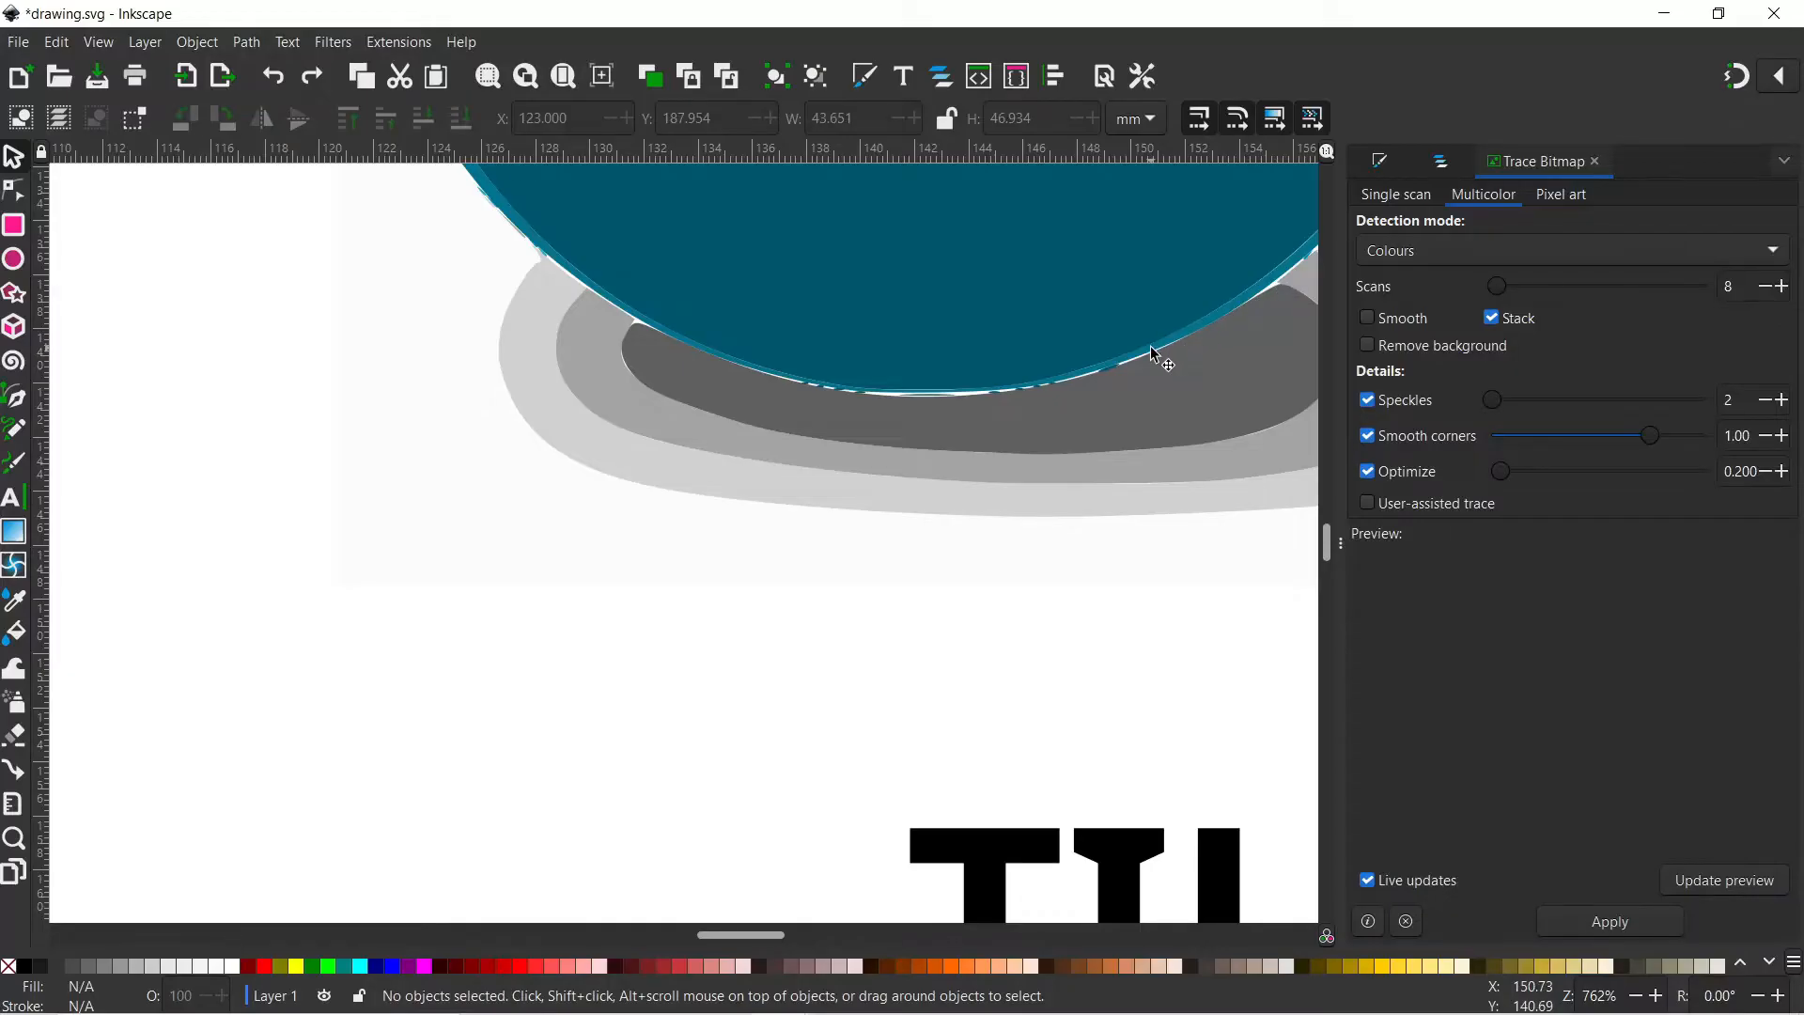
pyautogui.keyDown('ctrl'); pyautogui.scroll(-4, 1152, 348); pyautogui.keyUp('ctrl')
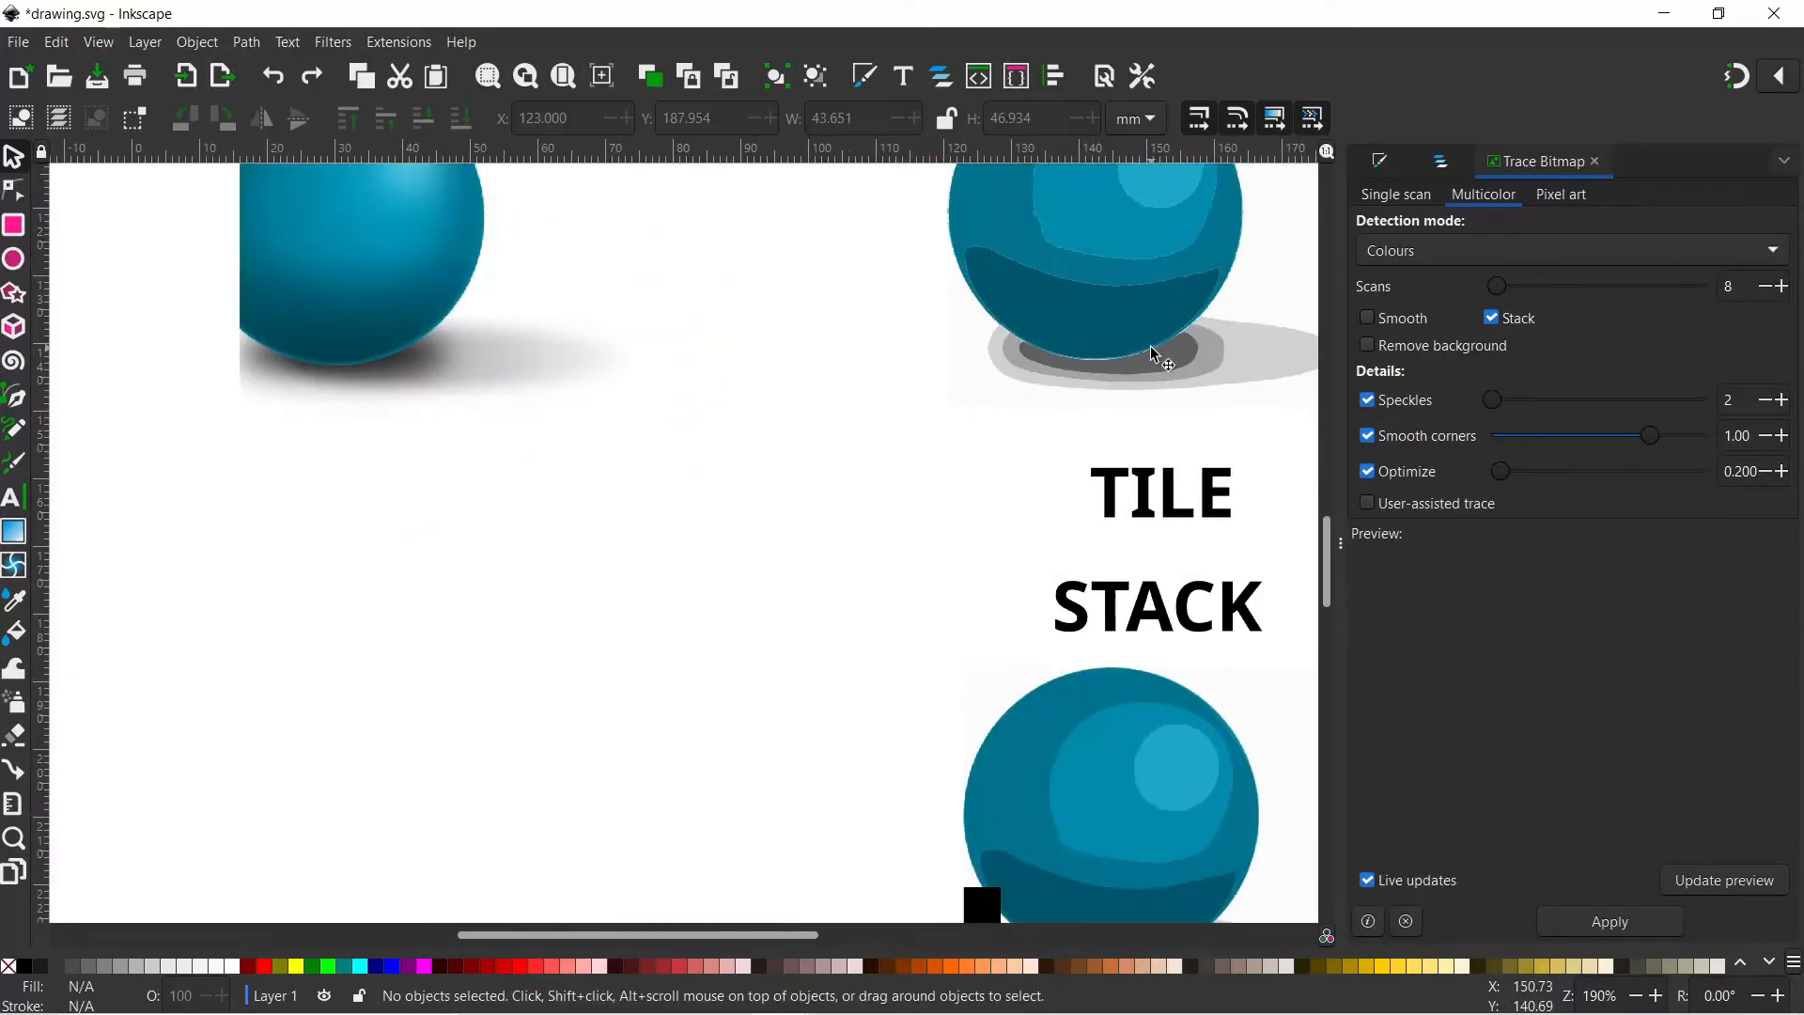
pyautogui.moveTo(1159, 363); pyautogui.dragTo(957, 409)
pyautogui.keyDown('ctrl'); pyautogui.scroll(-1, 957, 408); pyautogui.keyUp('ctrl')
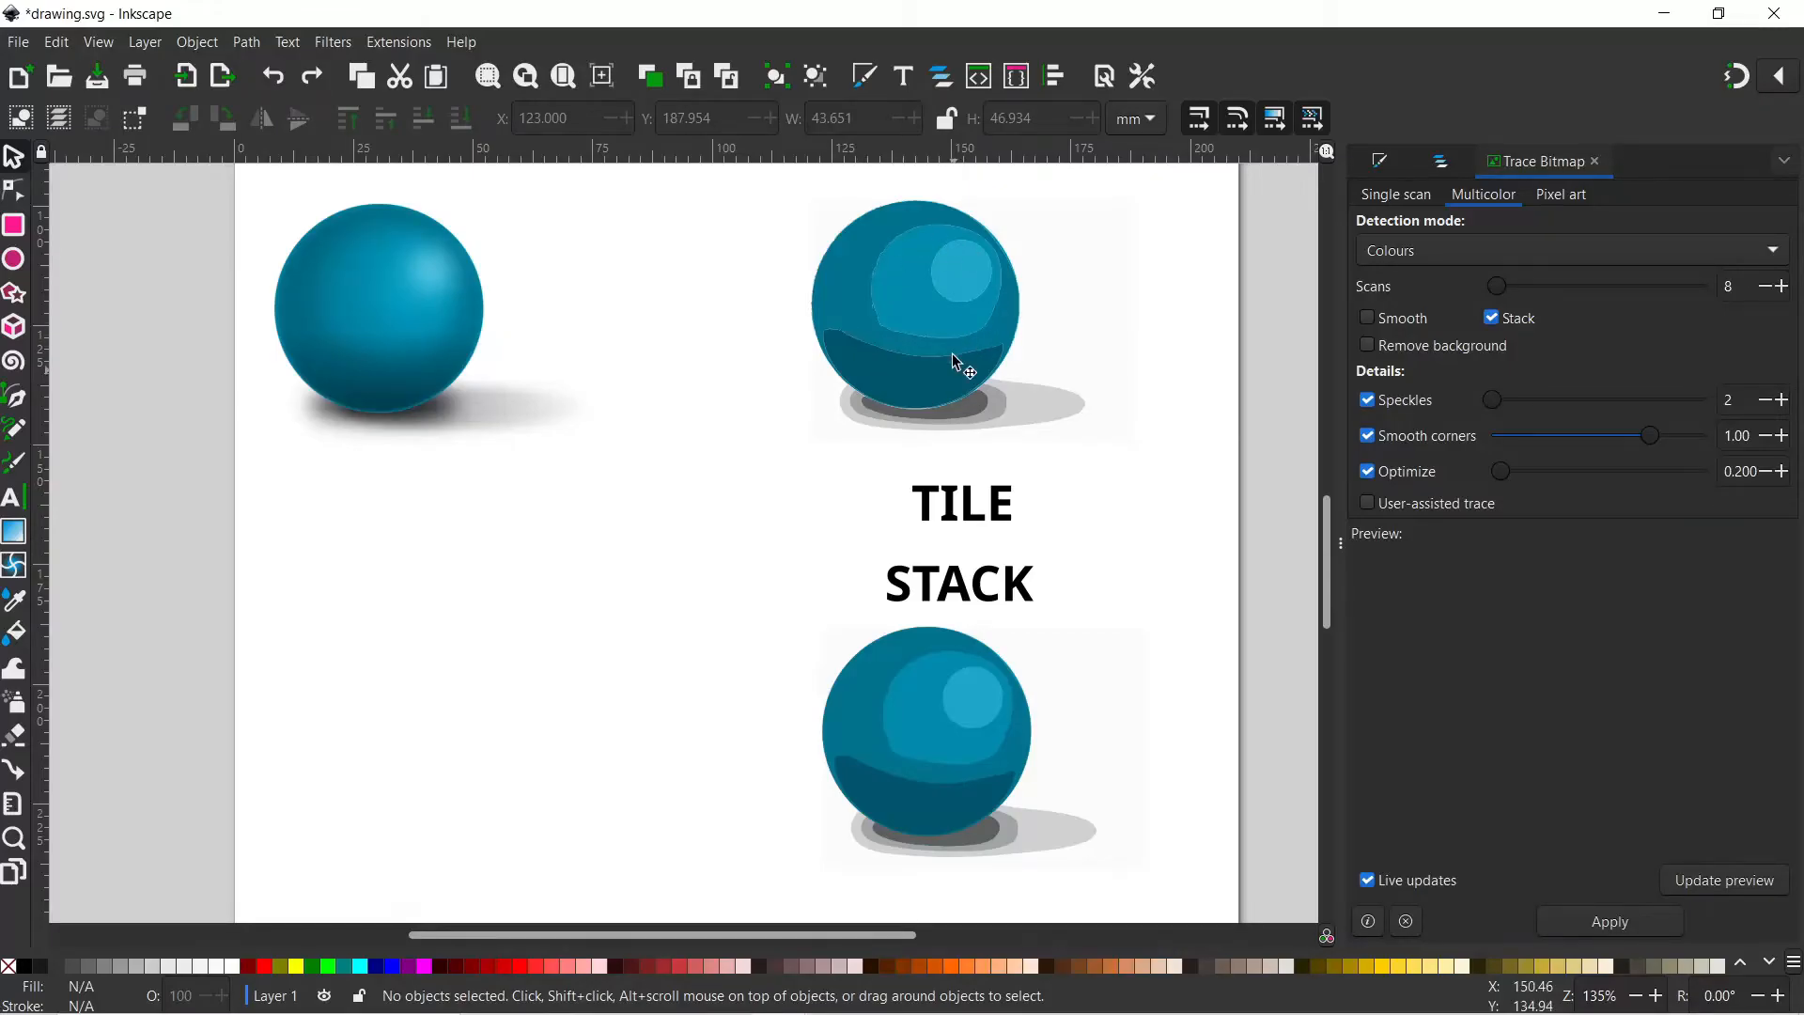
pyautogui.click(912, 303)
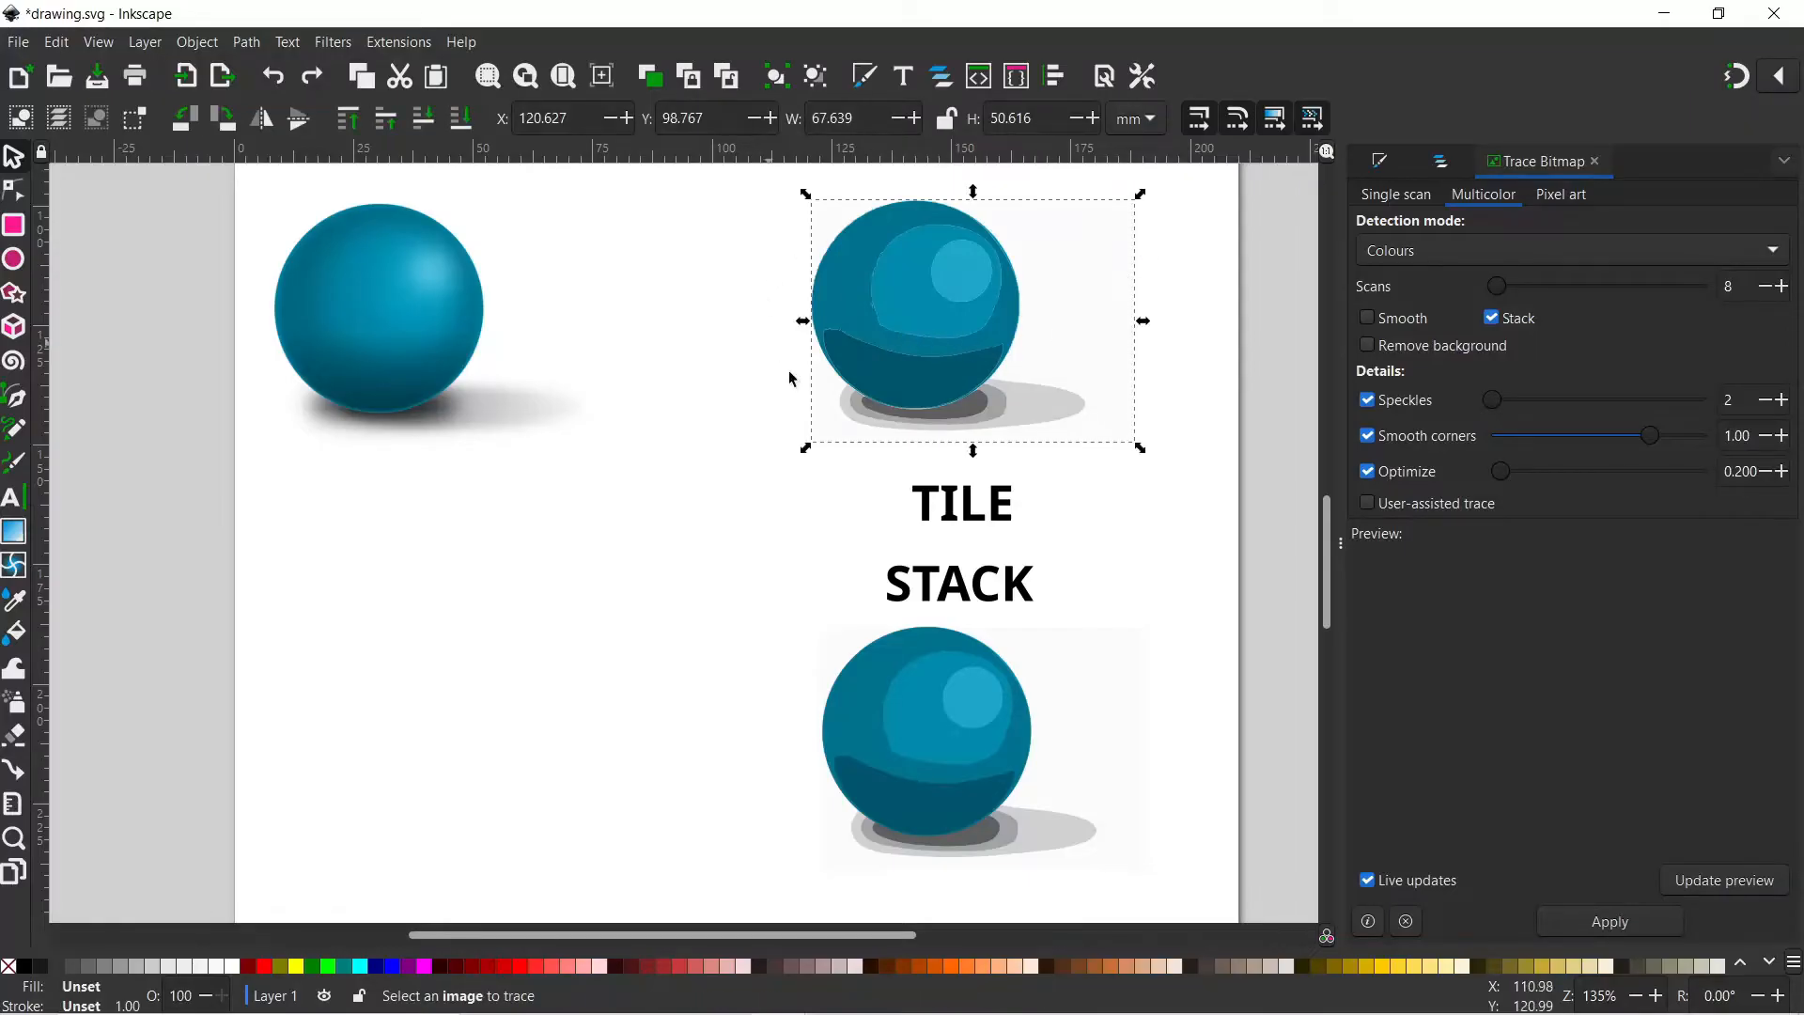
pyautogui.click(816, 79)
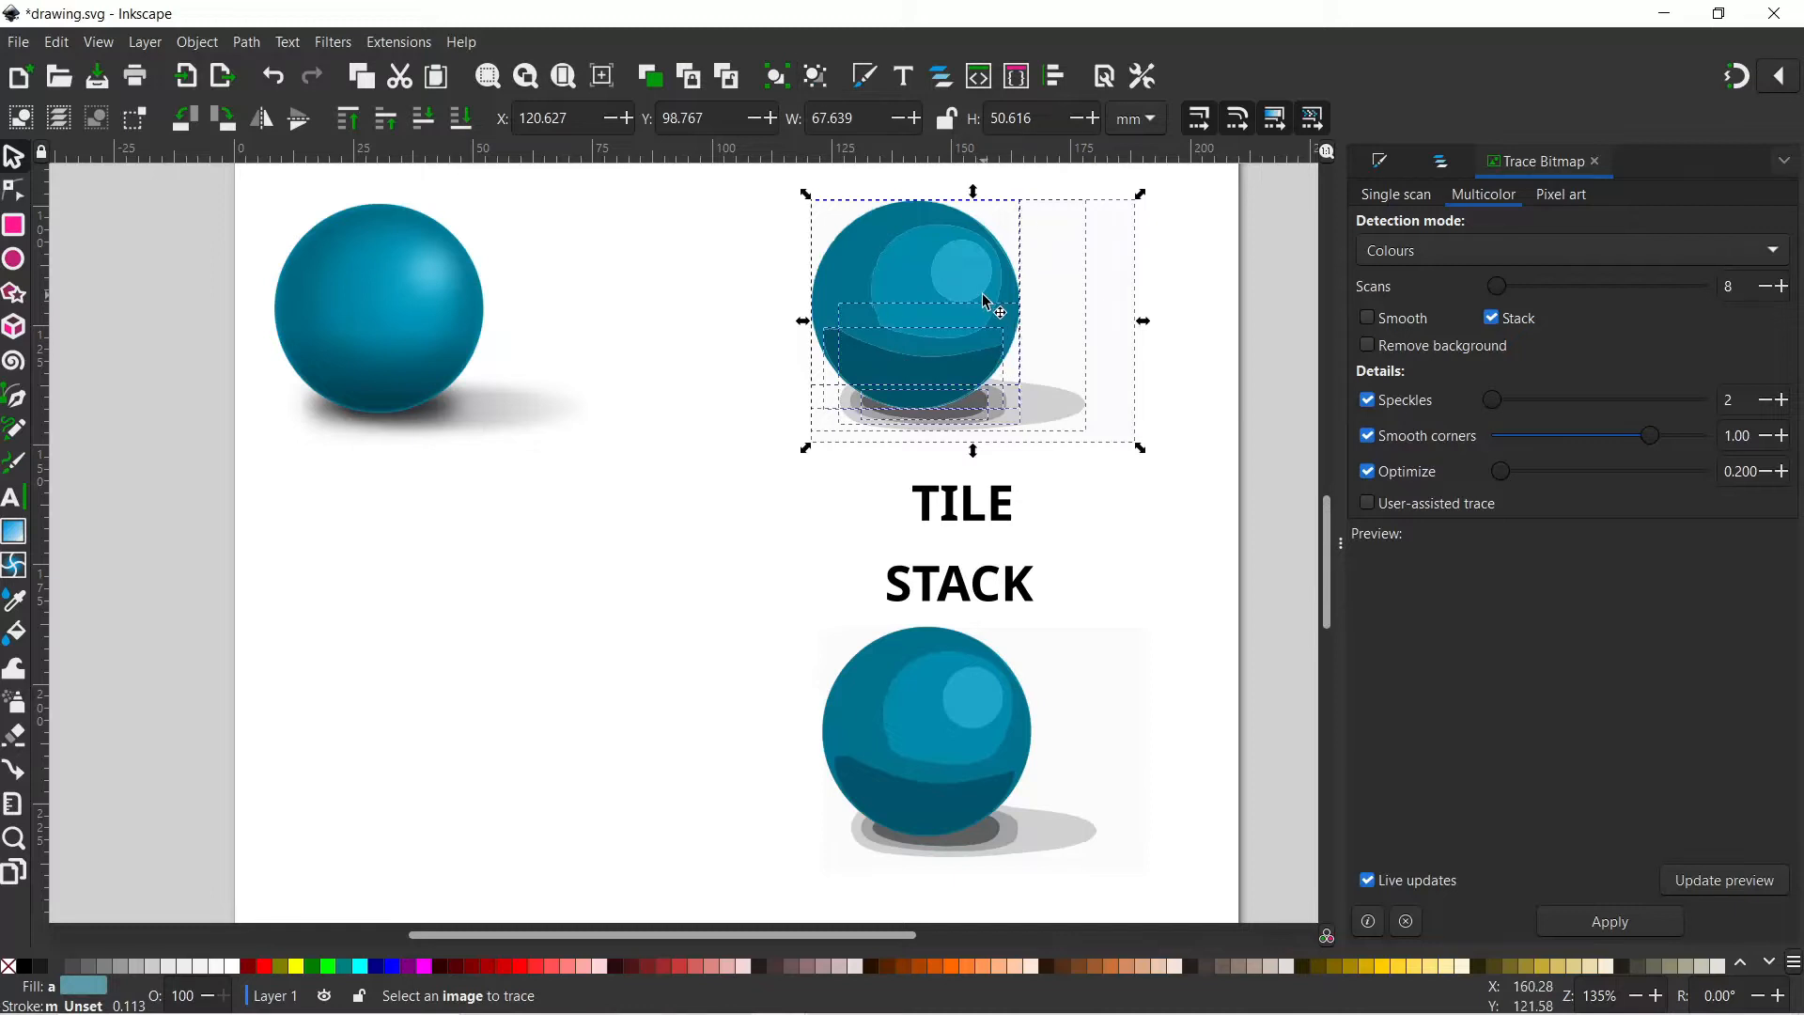
pyautogui.click(697, 343)
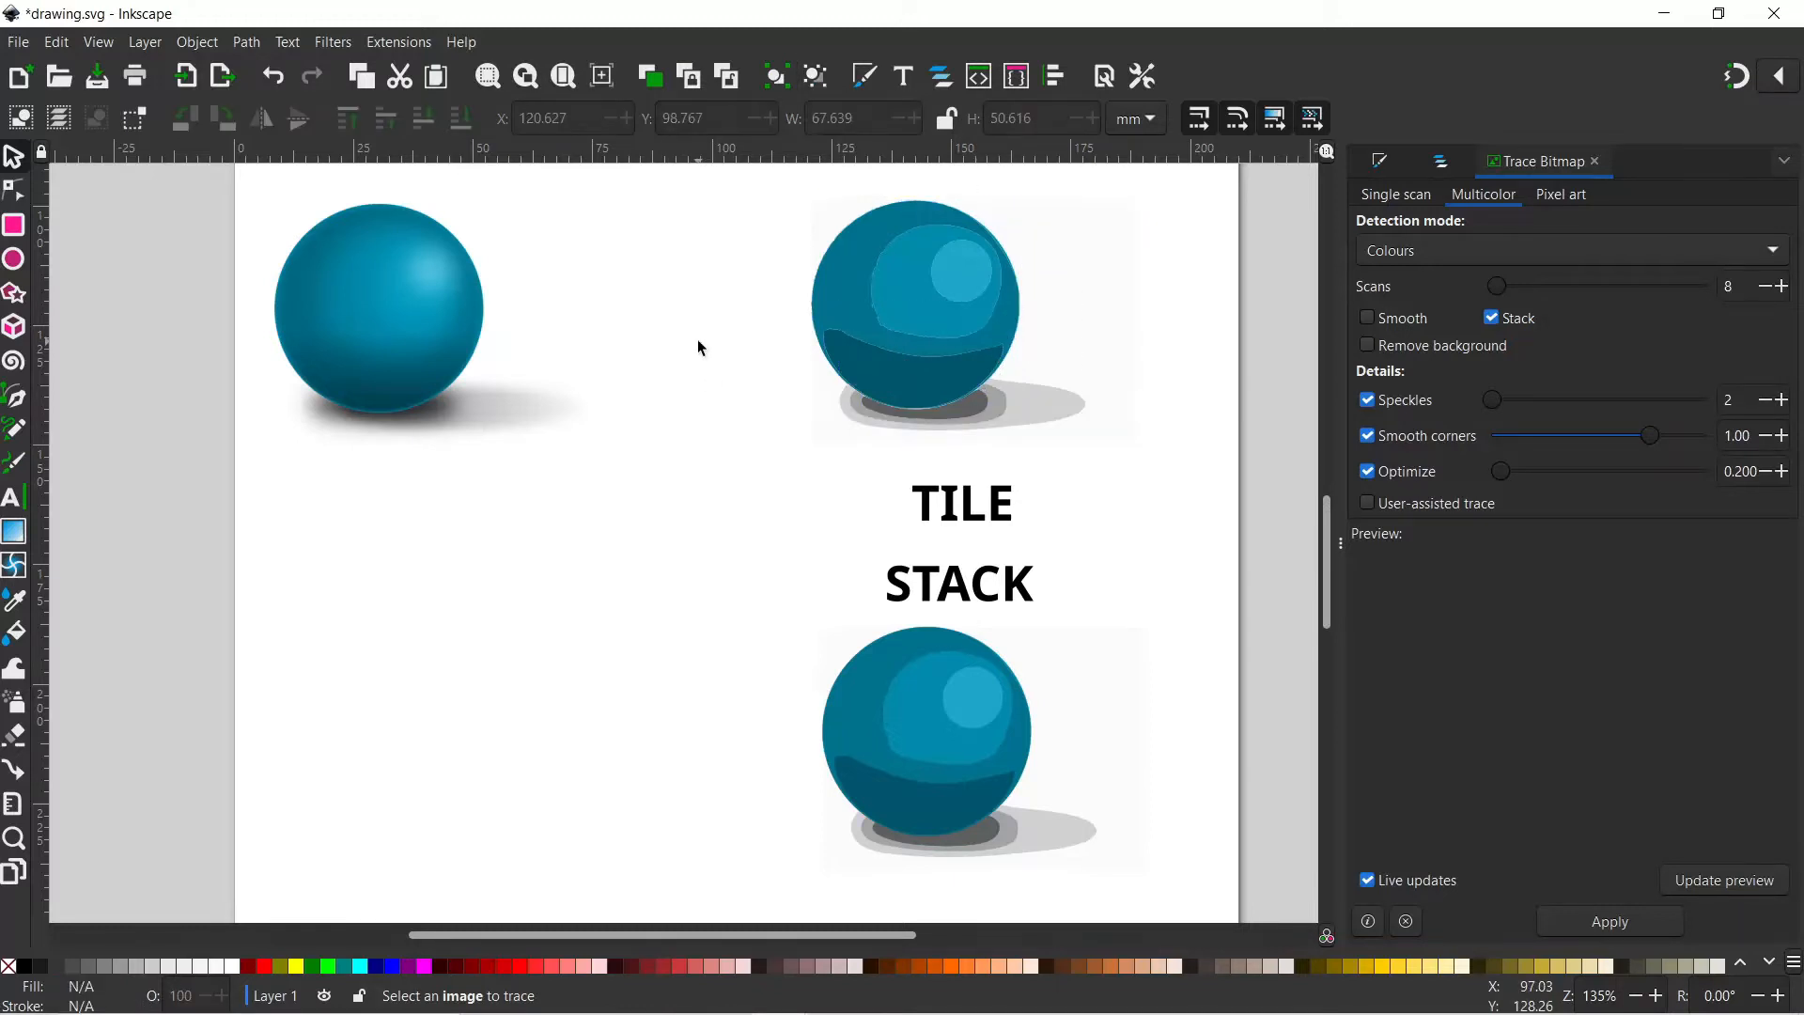
pyautogui.moveTo(978, 280); pyautogui.dragTo(1156, 274)
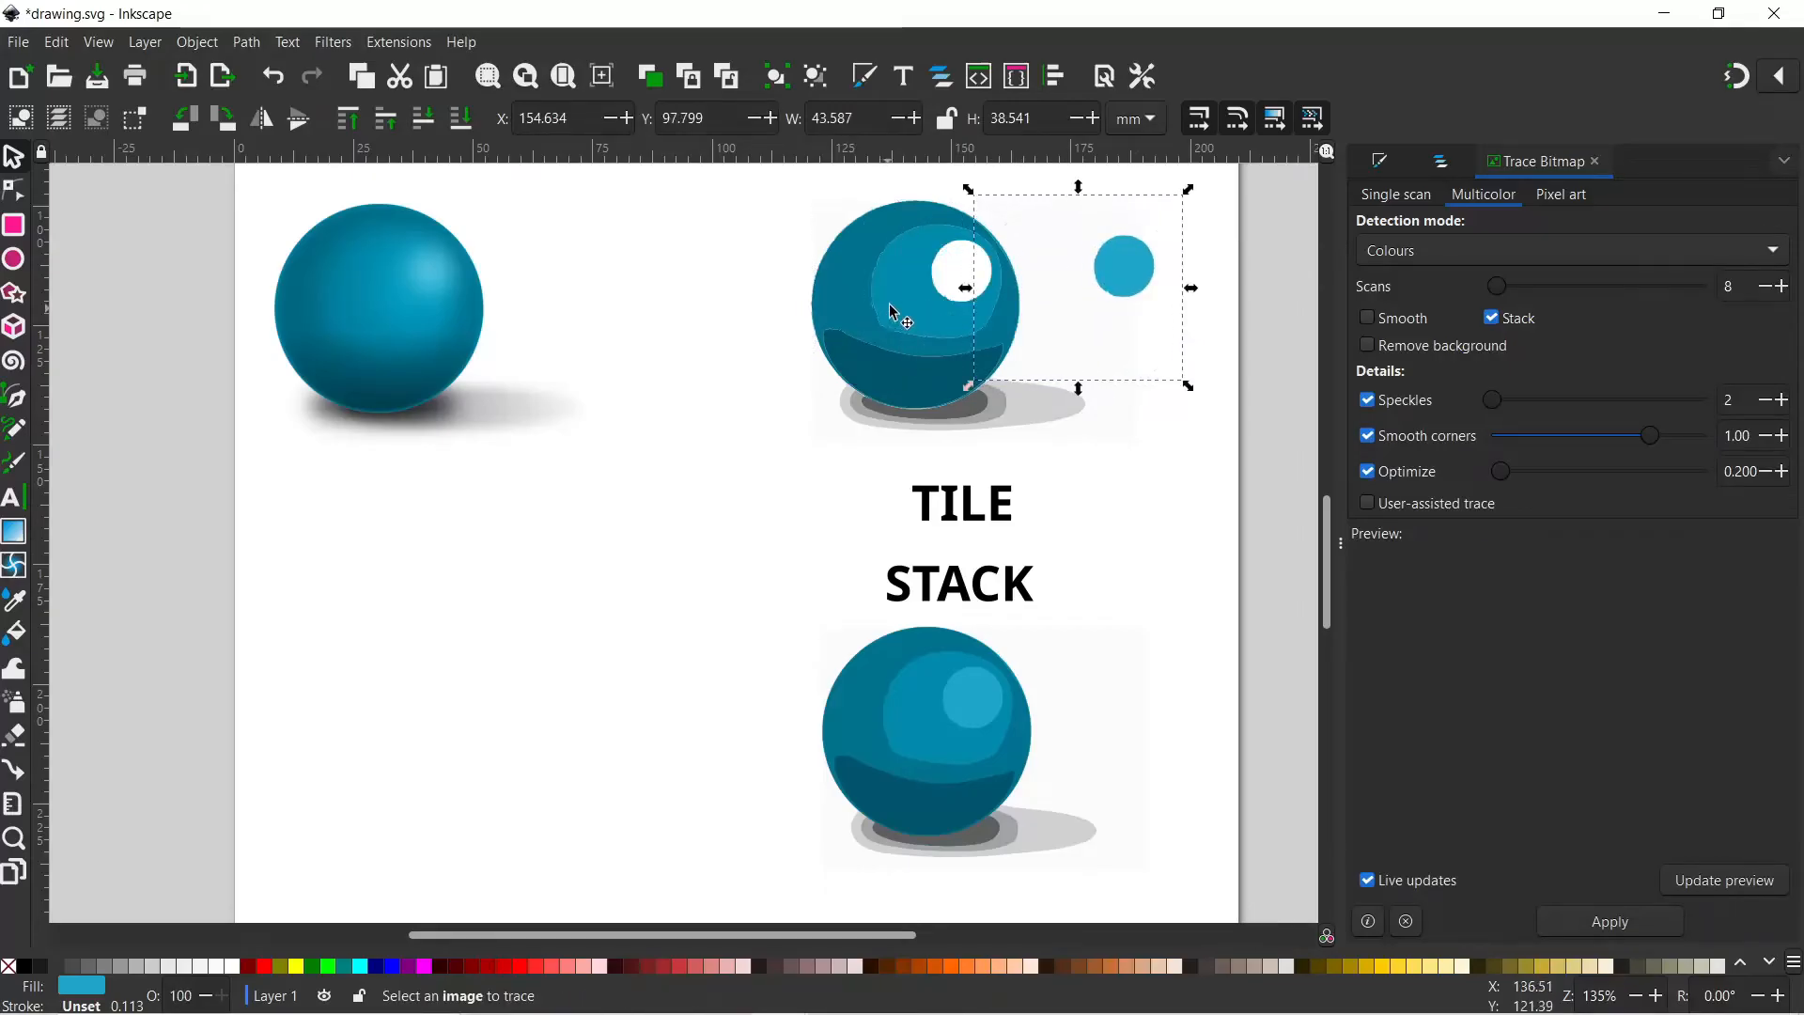
pyautogui.click(956, 351)
pyautogui.moveTo(956, 351); pyautogui.dragTo(1188, 426)
pyautogui.moveTo(799, 276); pyautogui.dragTo(668, 249)
# Ungroup the STACK trace and pull its overlapping colour layers apart around the sphere
pyautogui.click(923, 749)
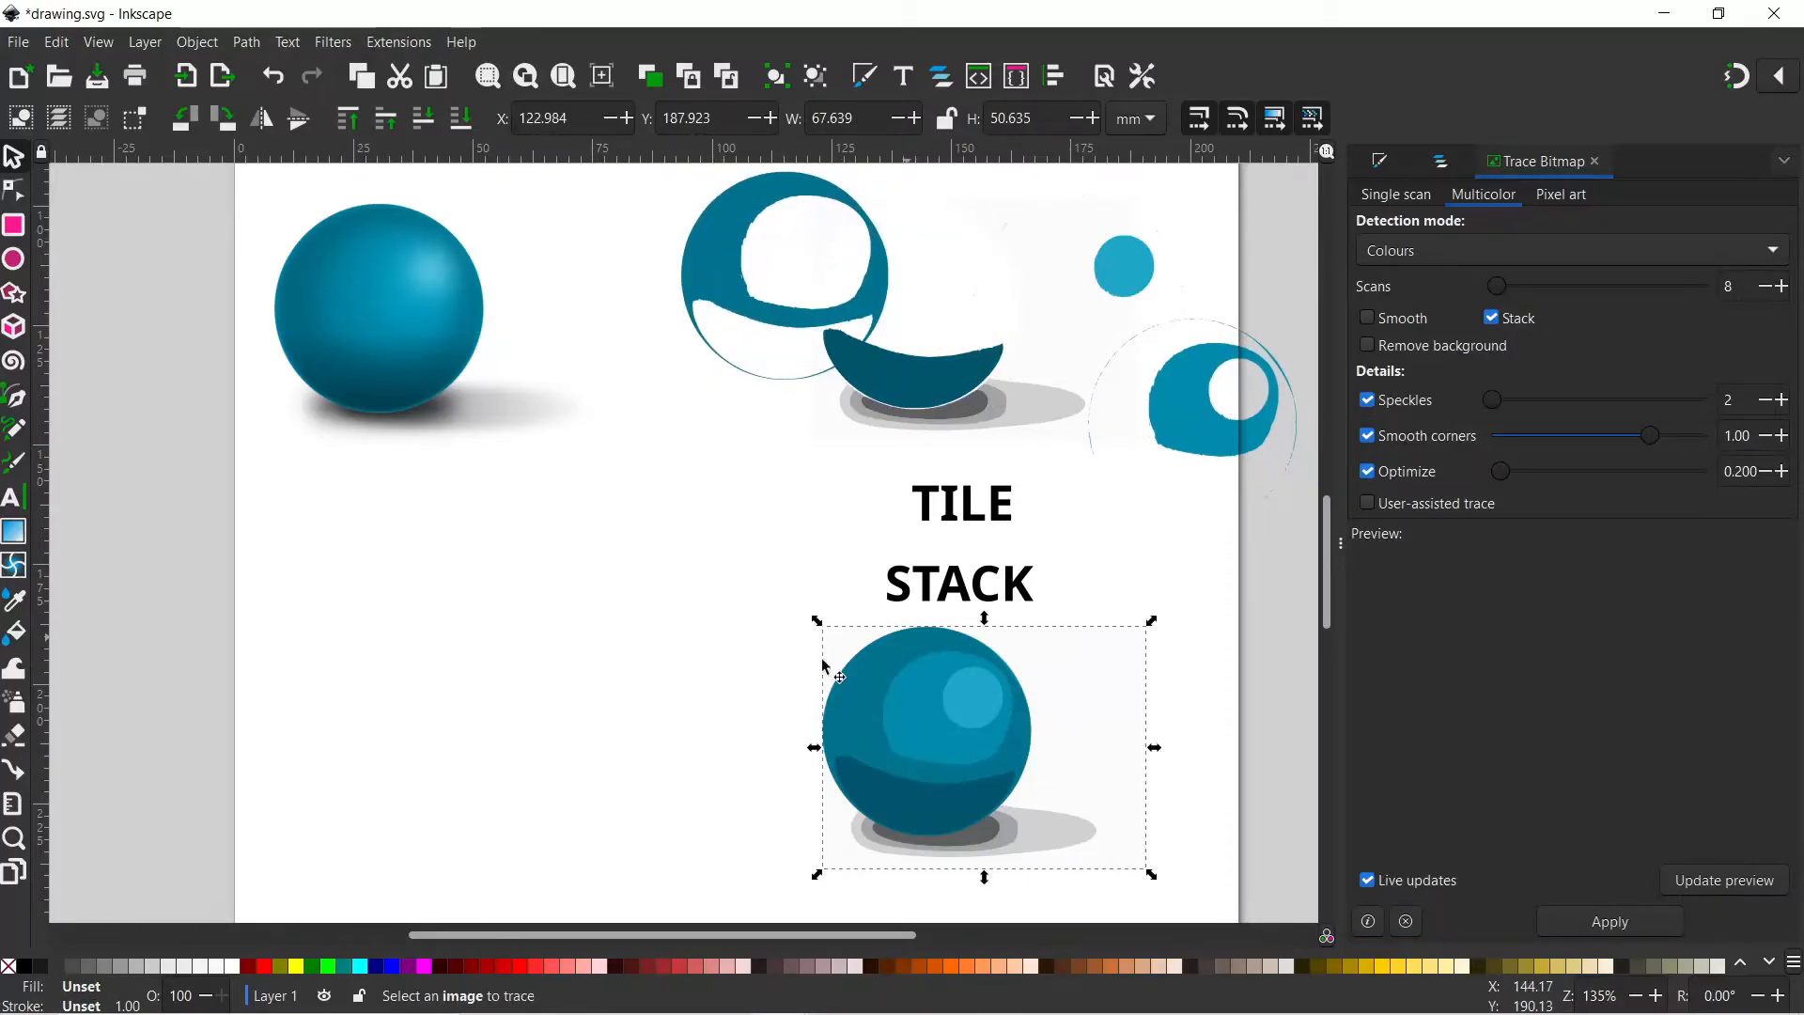
pyautogui.click(818, 77)
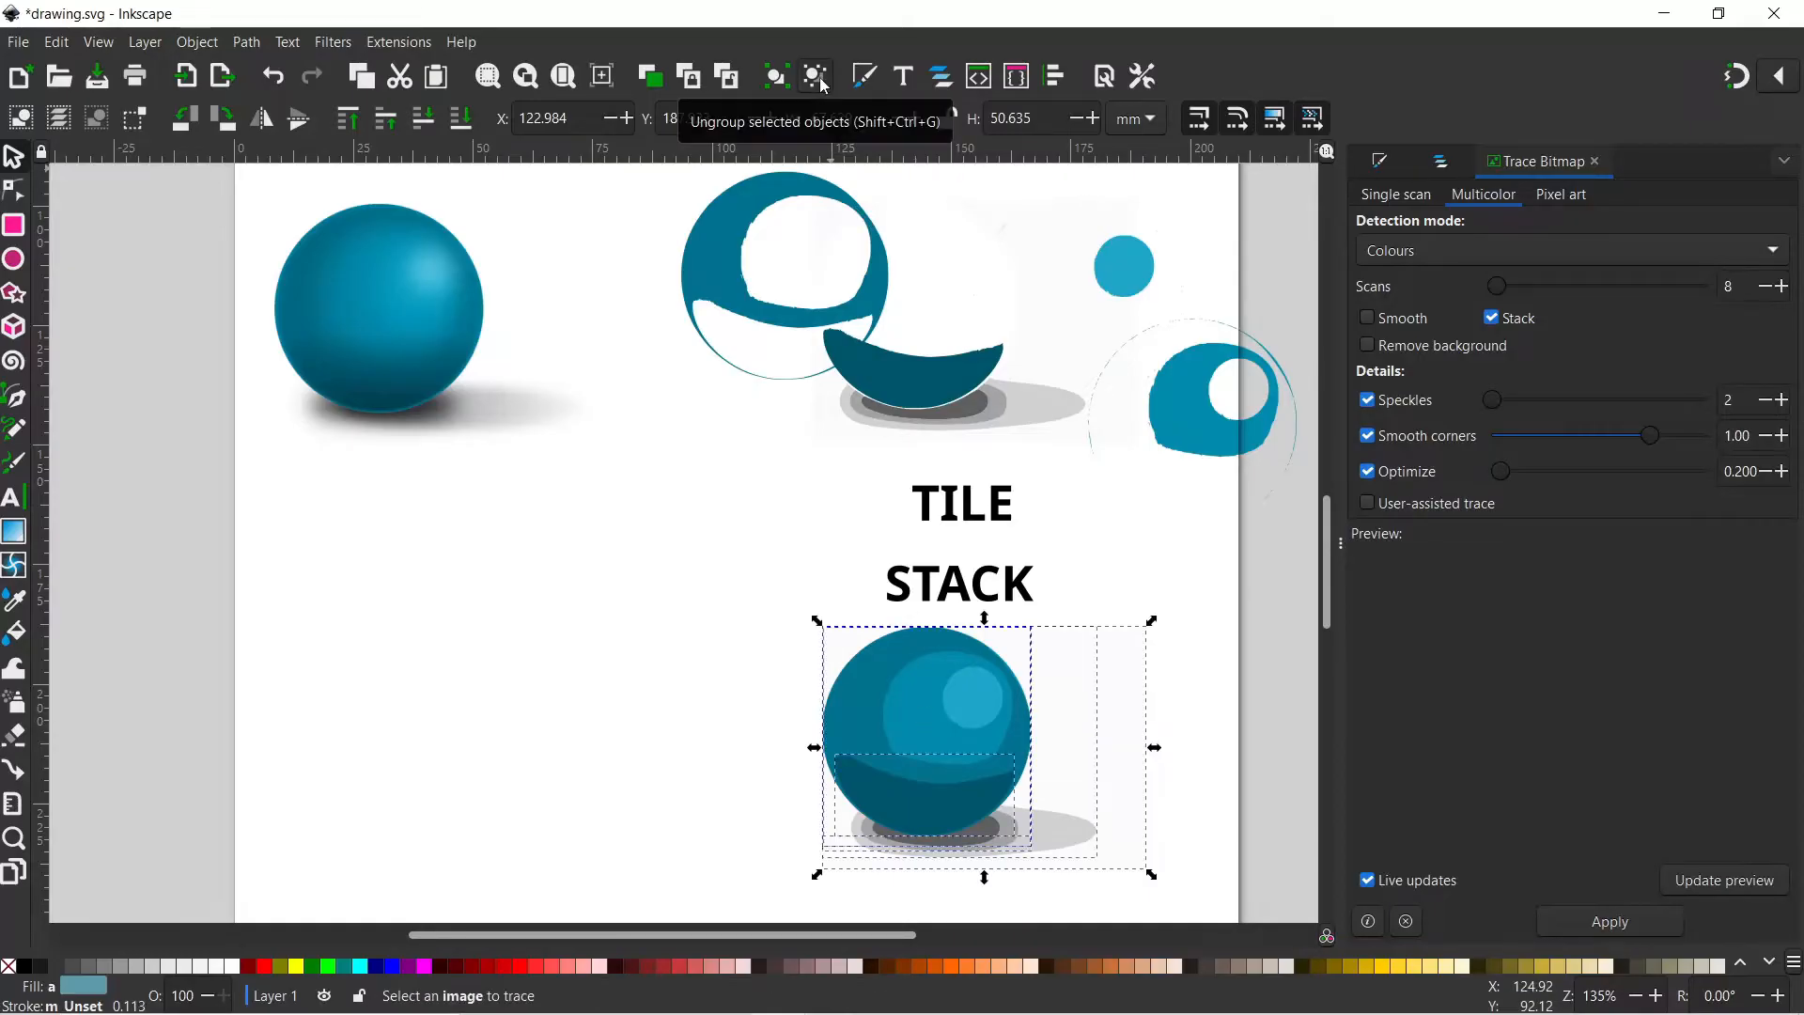
pyautogui.click(655, 744)
pyautogui.moveTo(1022, 719); pyautogui.dragTo(1251, 670)
pyautogui.moveTo(908, 702); pyautogui.dragTo(615, 681)
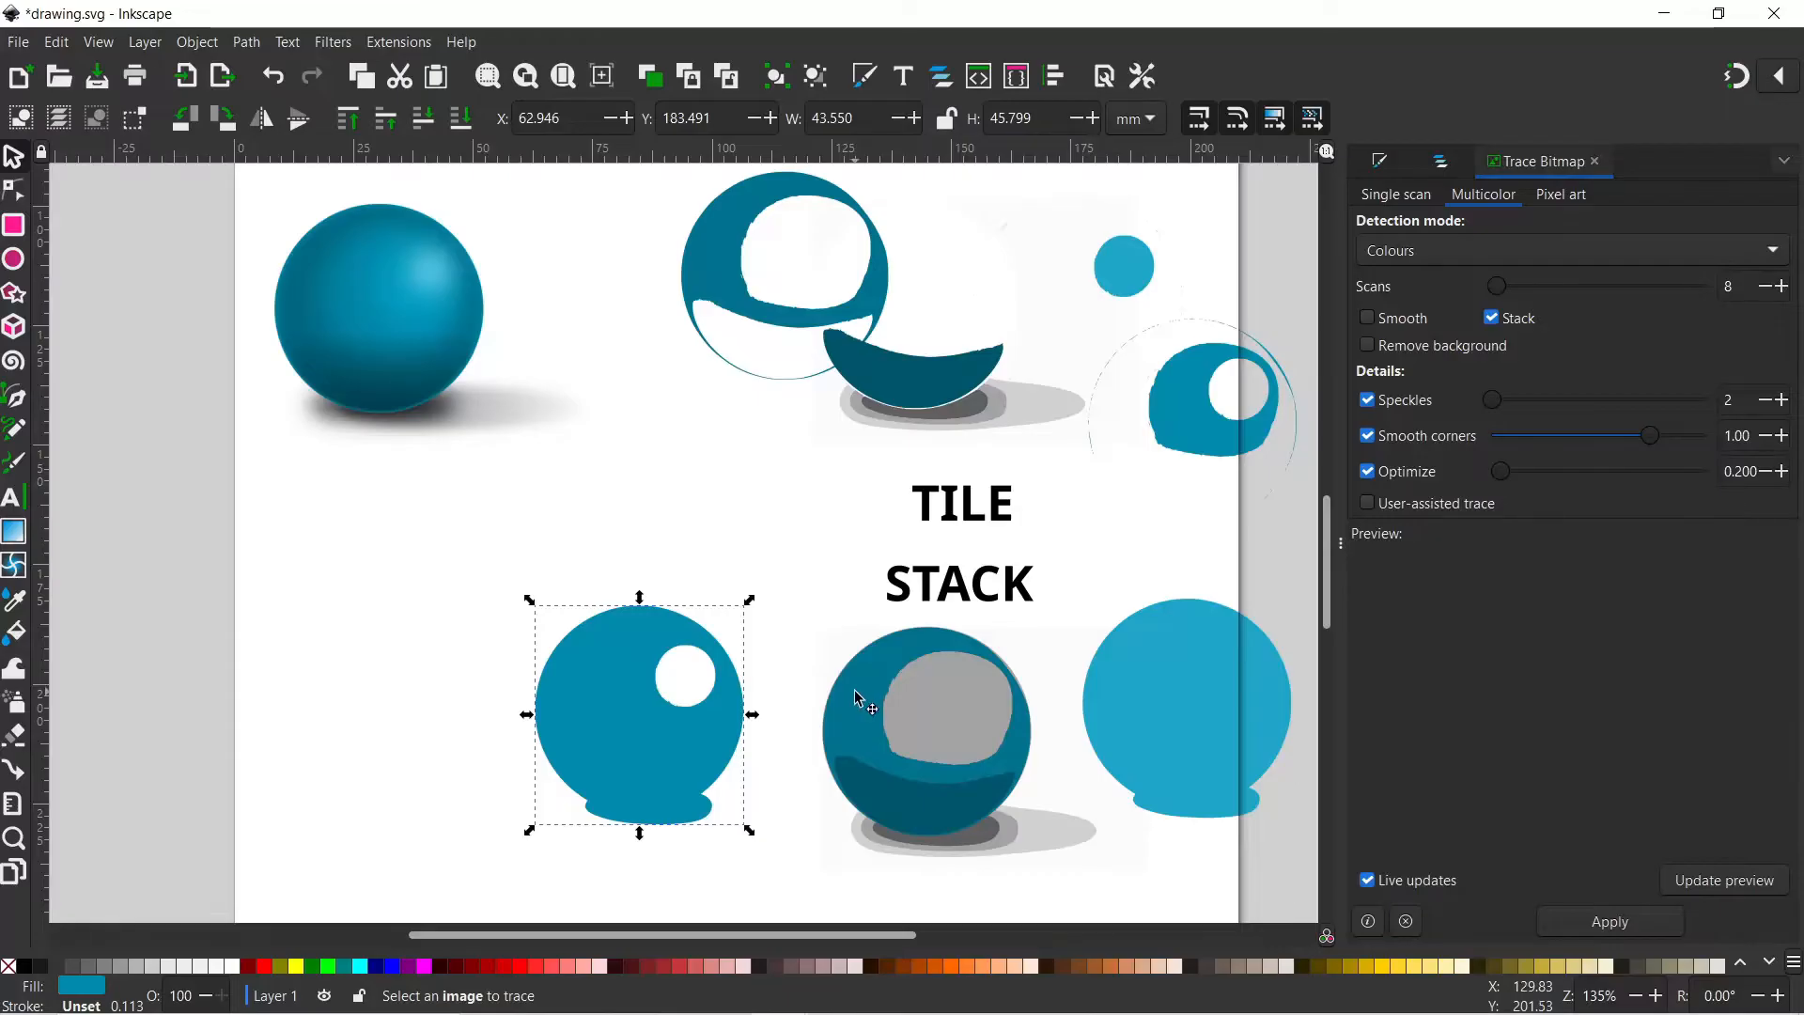
pyautogui.moveTo(858, 700)
pyautogui.mouseDown()
pyautogui.moveTo(708, 685)
pyautogui.moveTo(357, 711)
pyautogui.mouseUp()
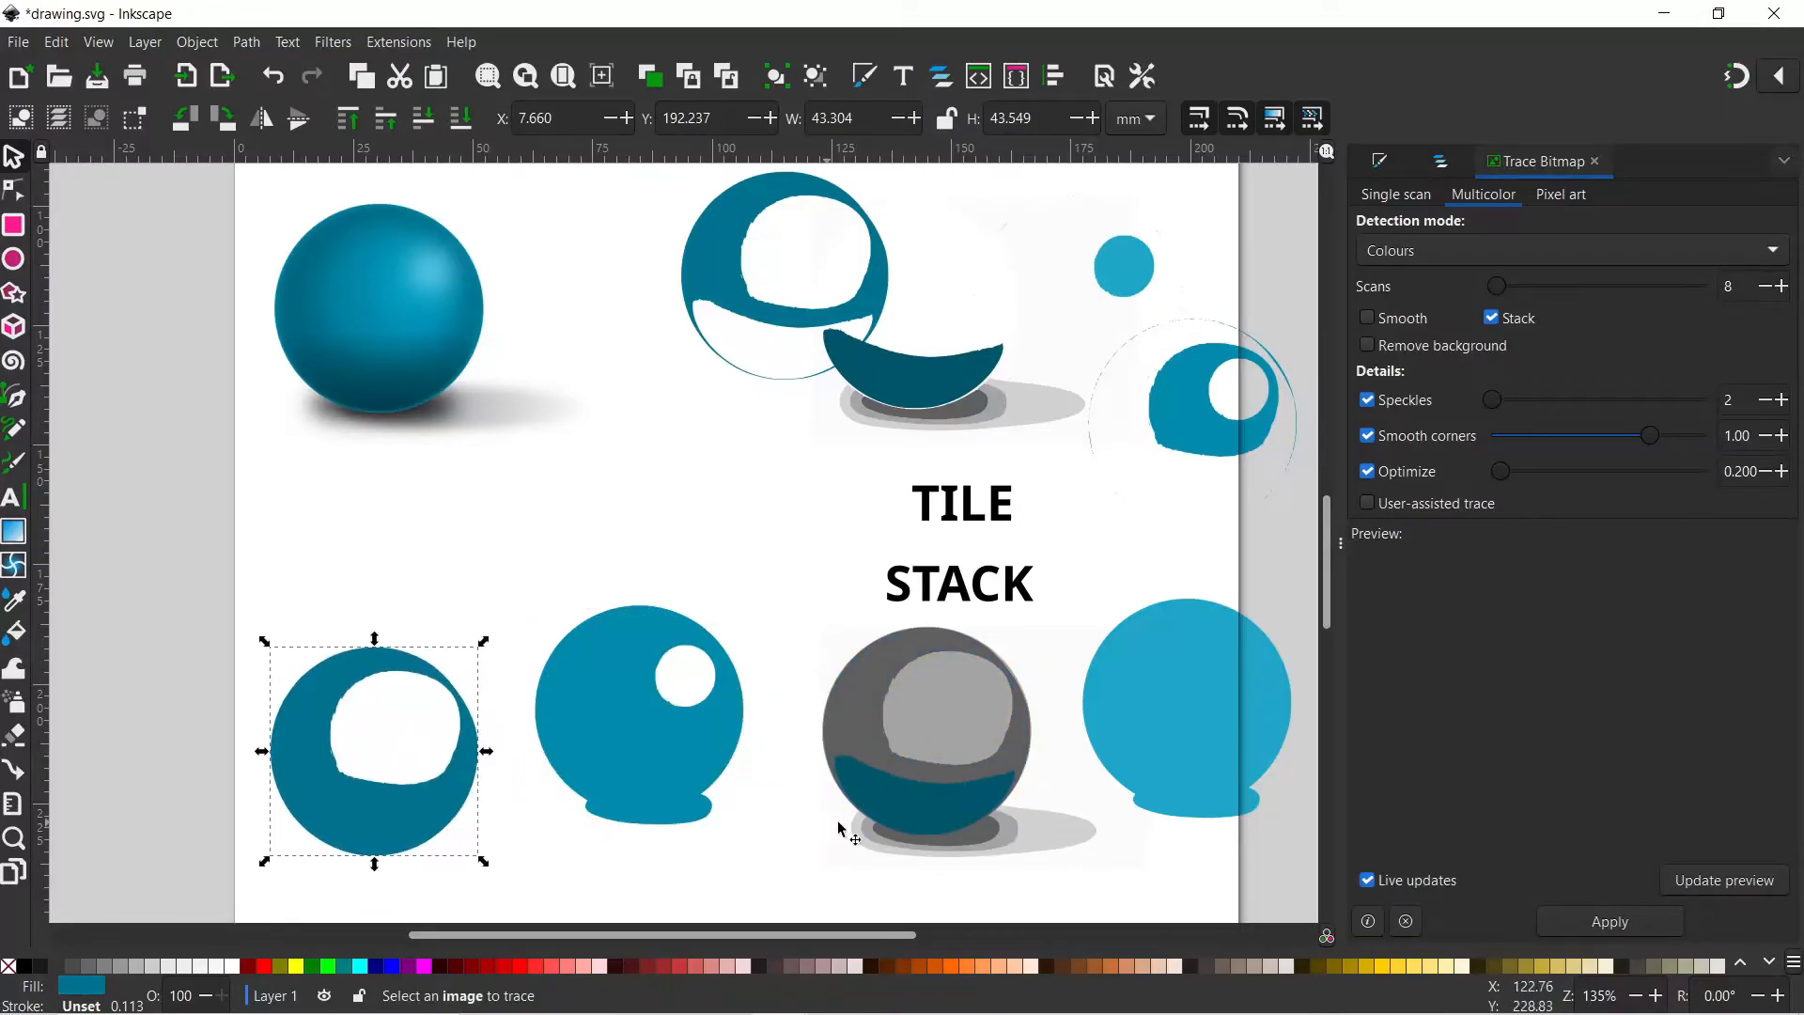
pyautogui.moveTo(840, 827); pyautogui.dragTo(513, 928)
pyautogui.moveTo(855, 719); pyautogui.dragTo(666, 504)
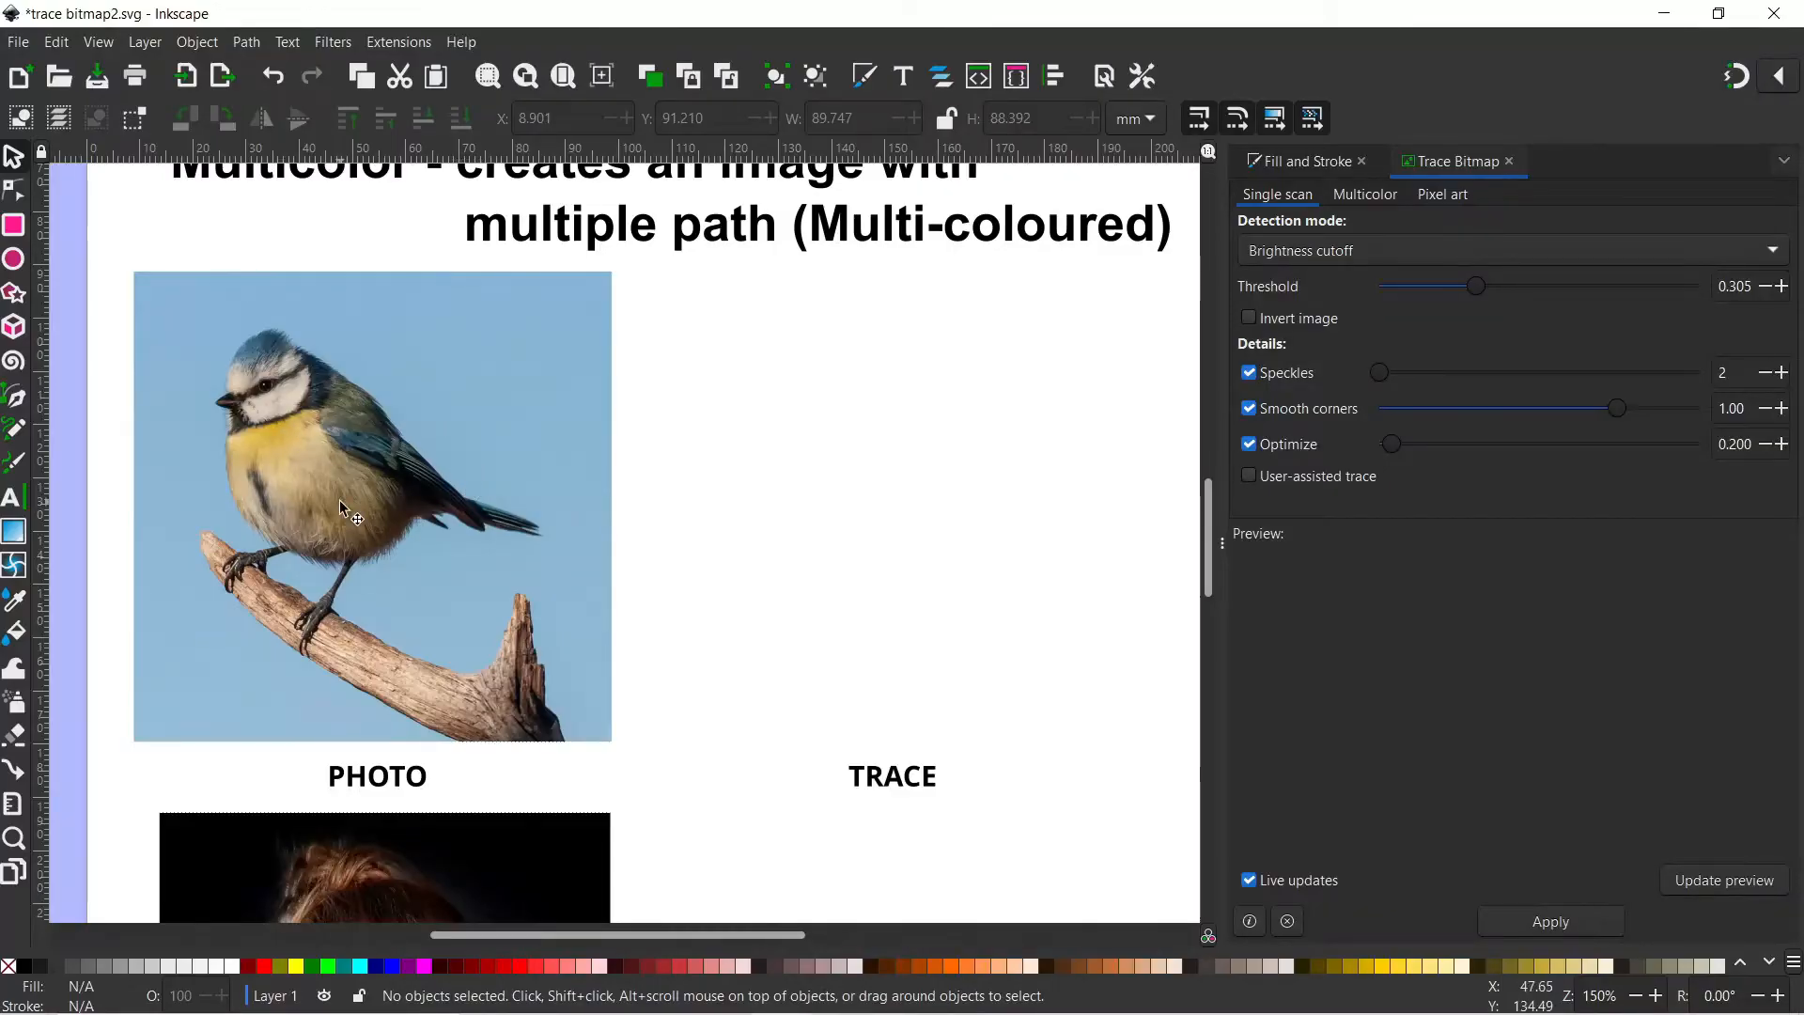
# Trace the bird photo with multicolor Colours detection and Stack enabled, and place the trace above the TRACE label
pyautogui.click(504, 404)
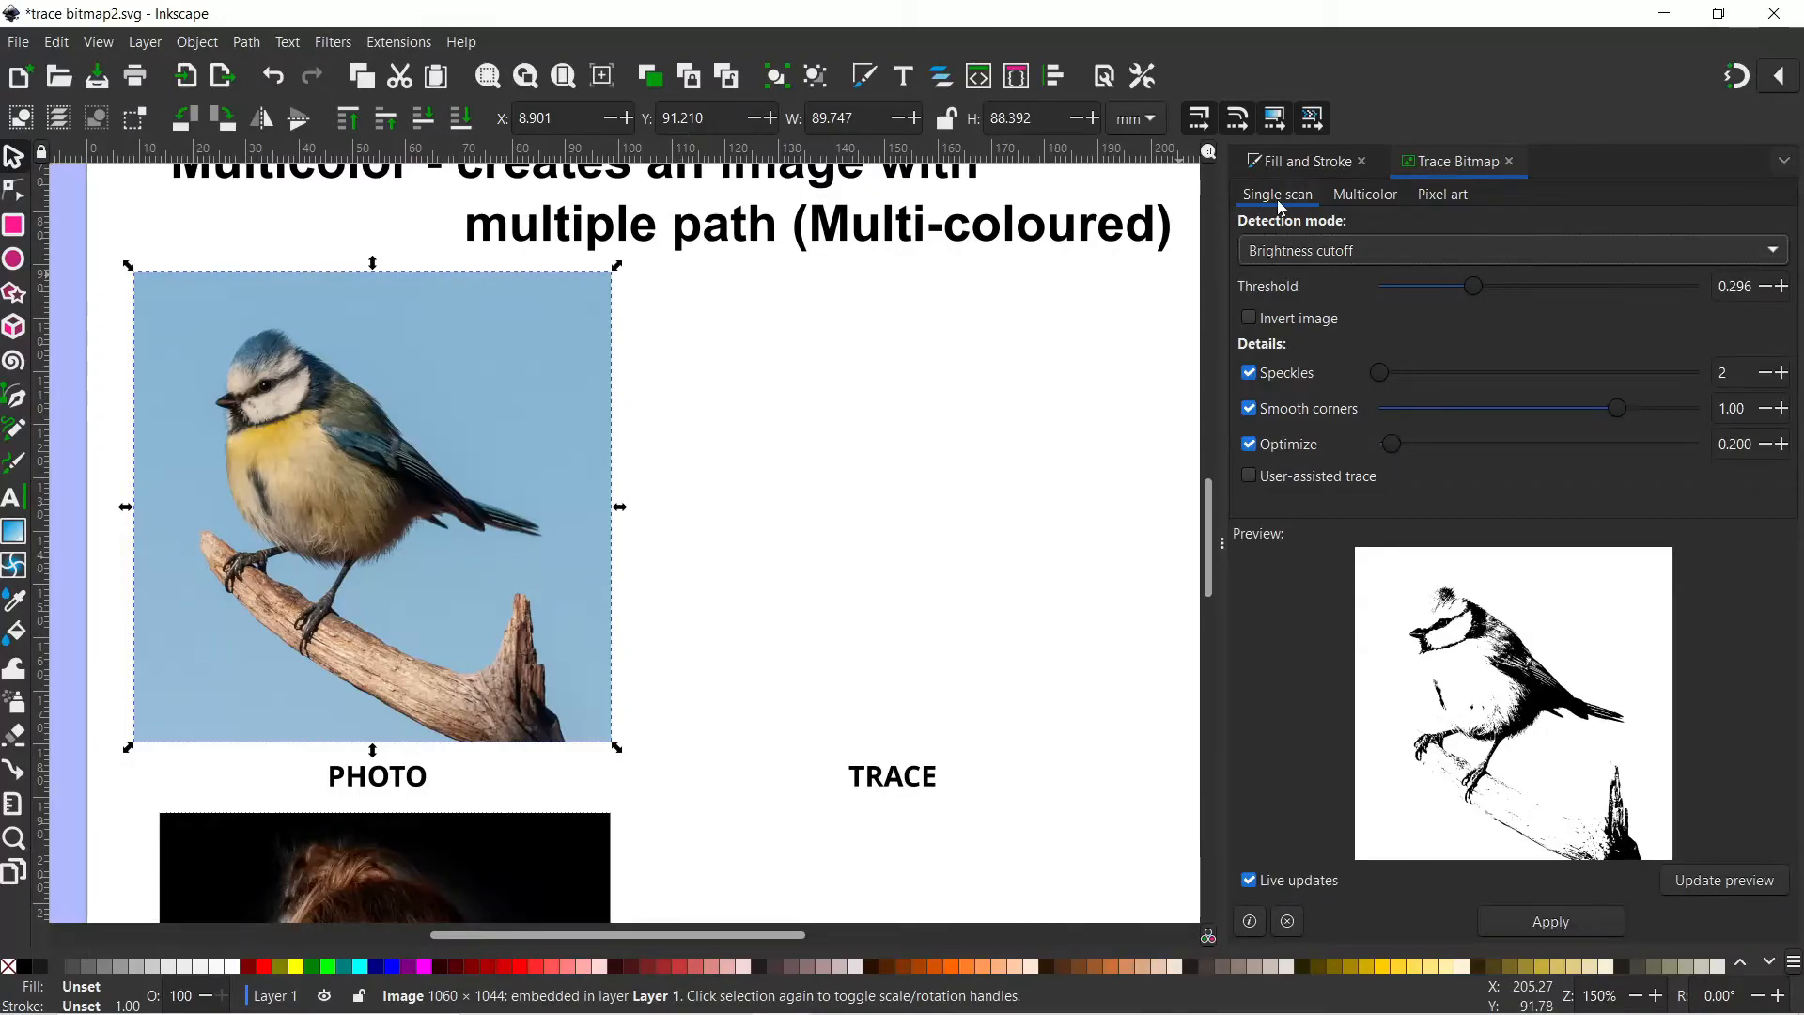
pyautogui.click(1369, 199)
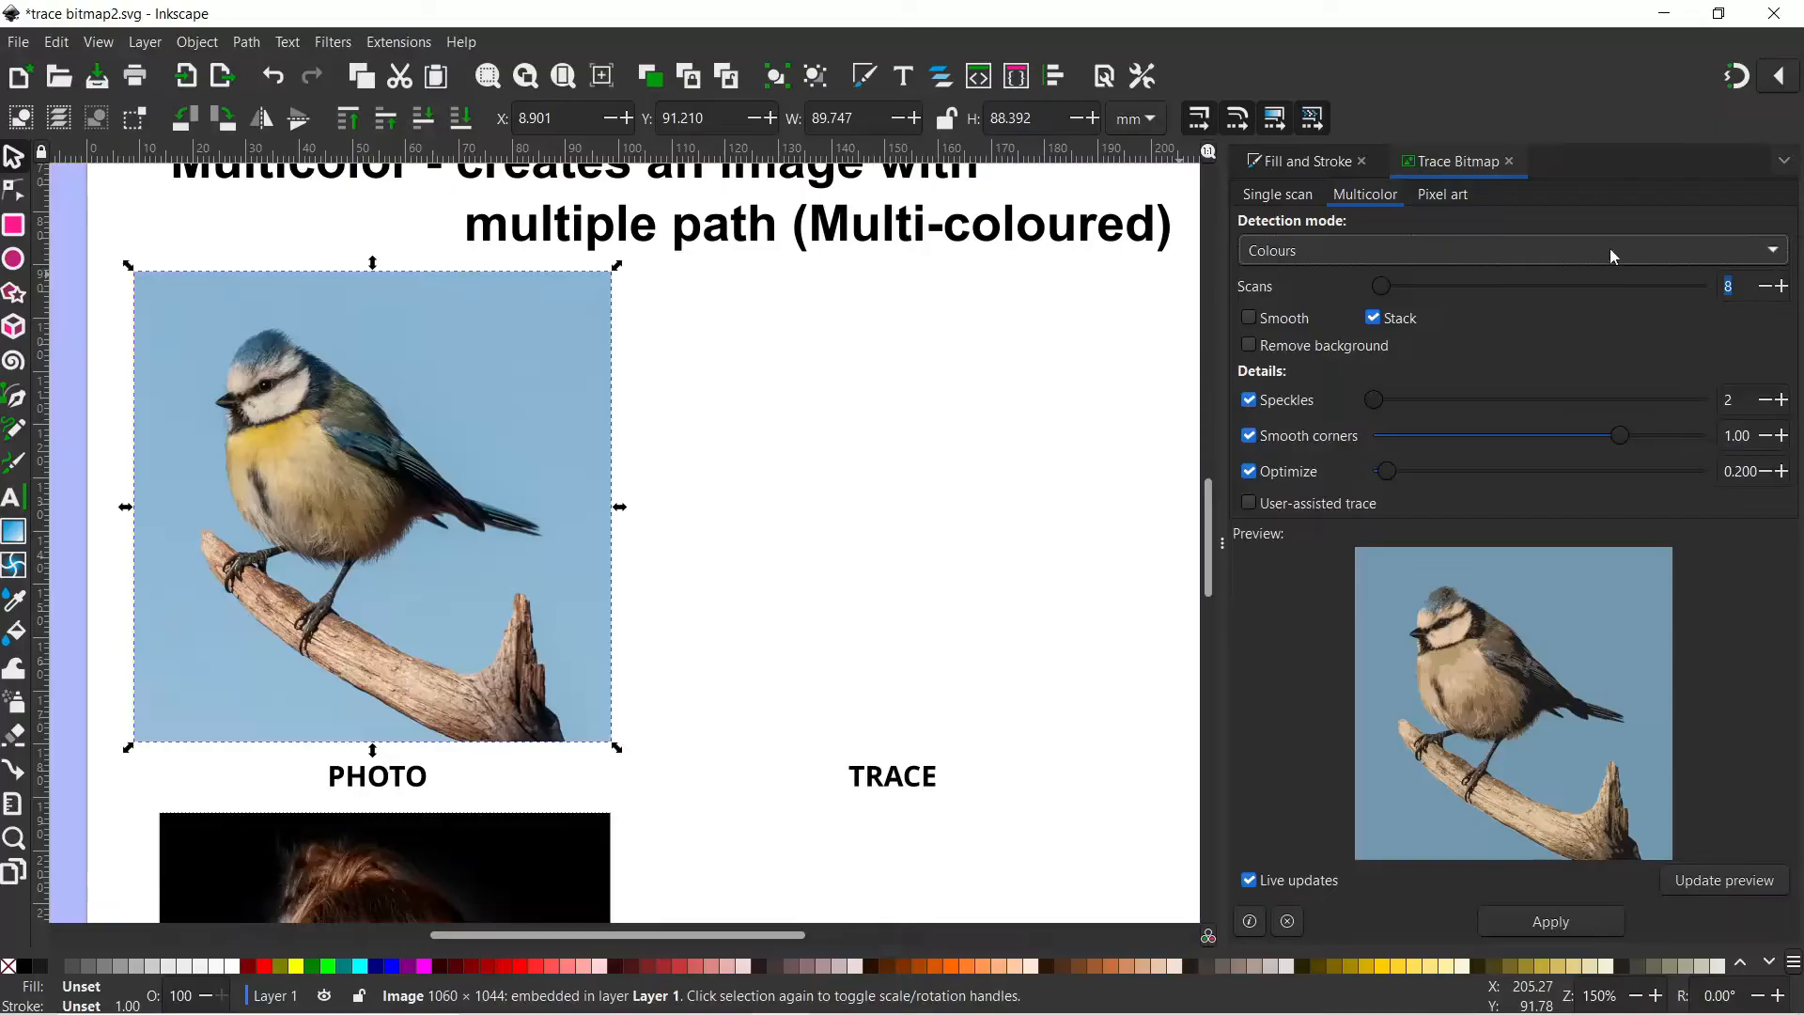
pyautogui.click(1783, 255)
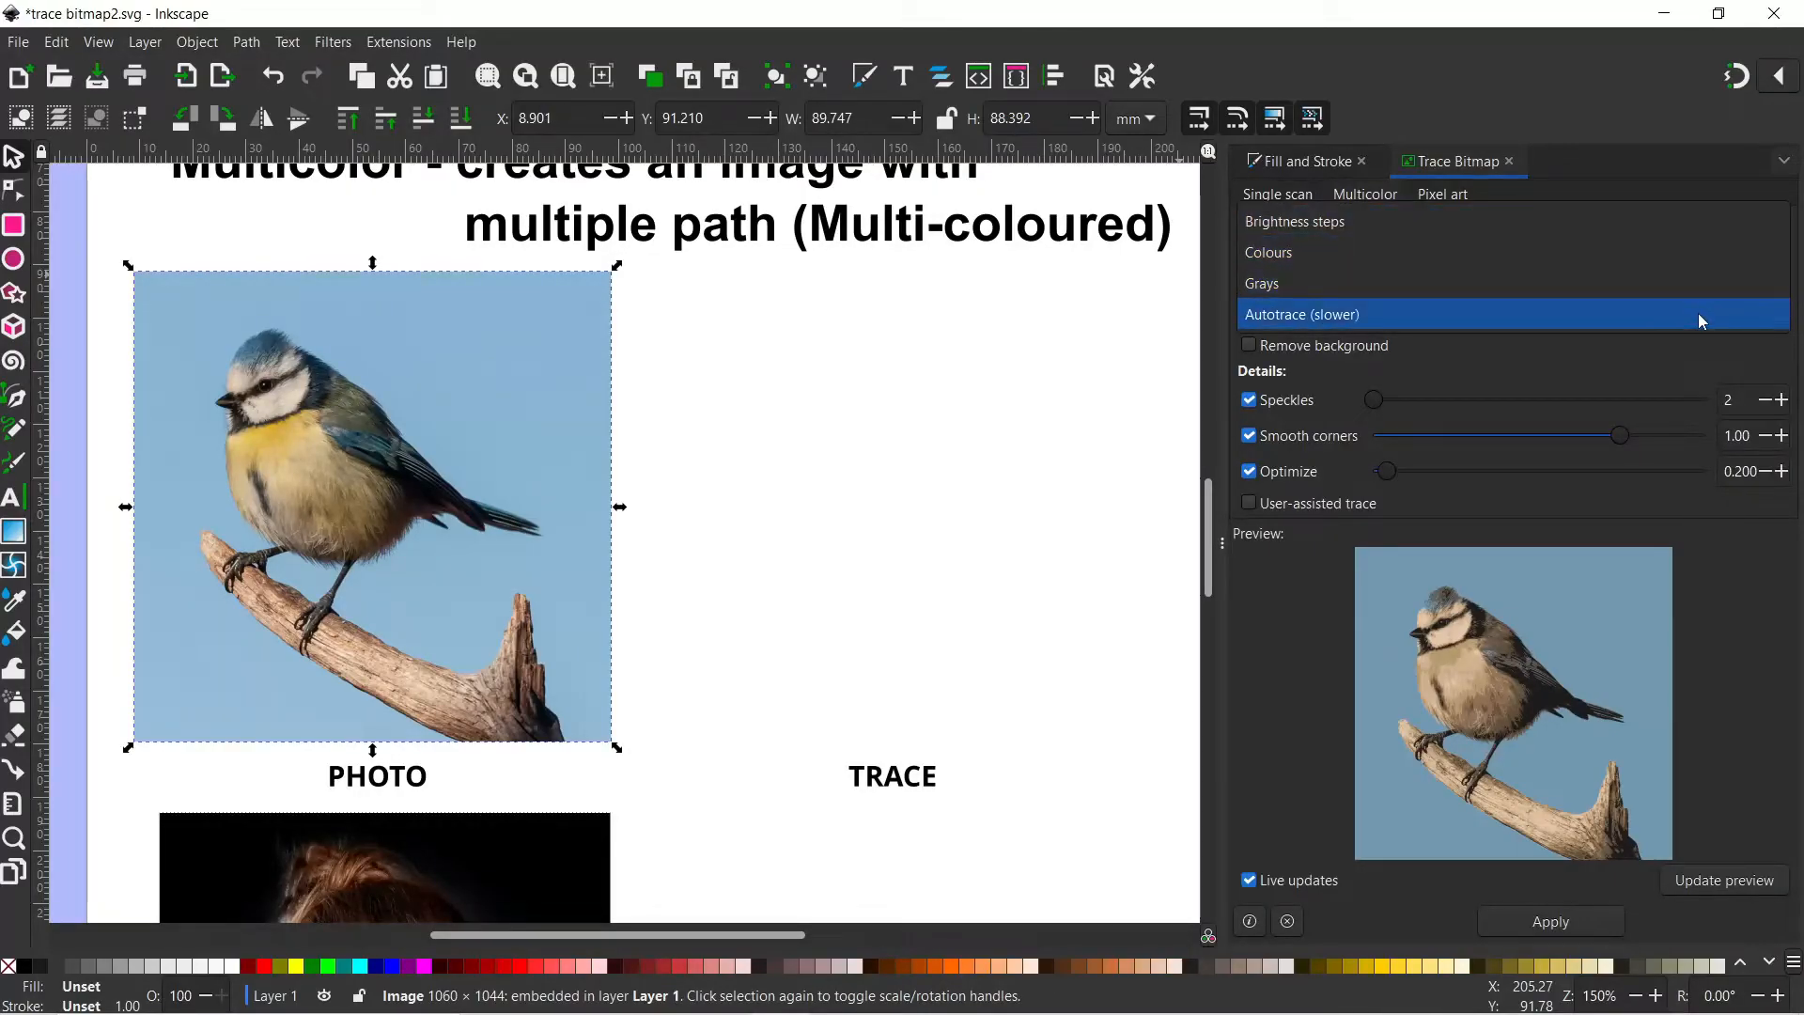
pyautogui.click(1620, 263)
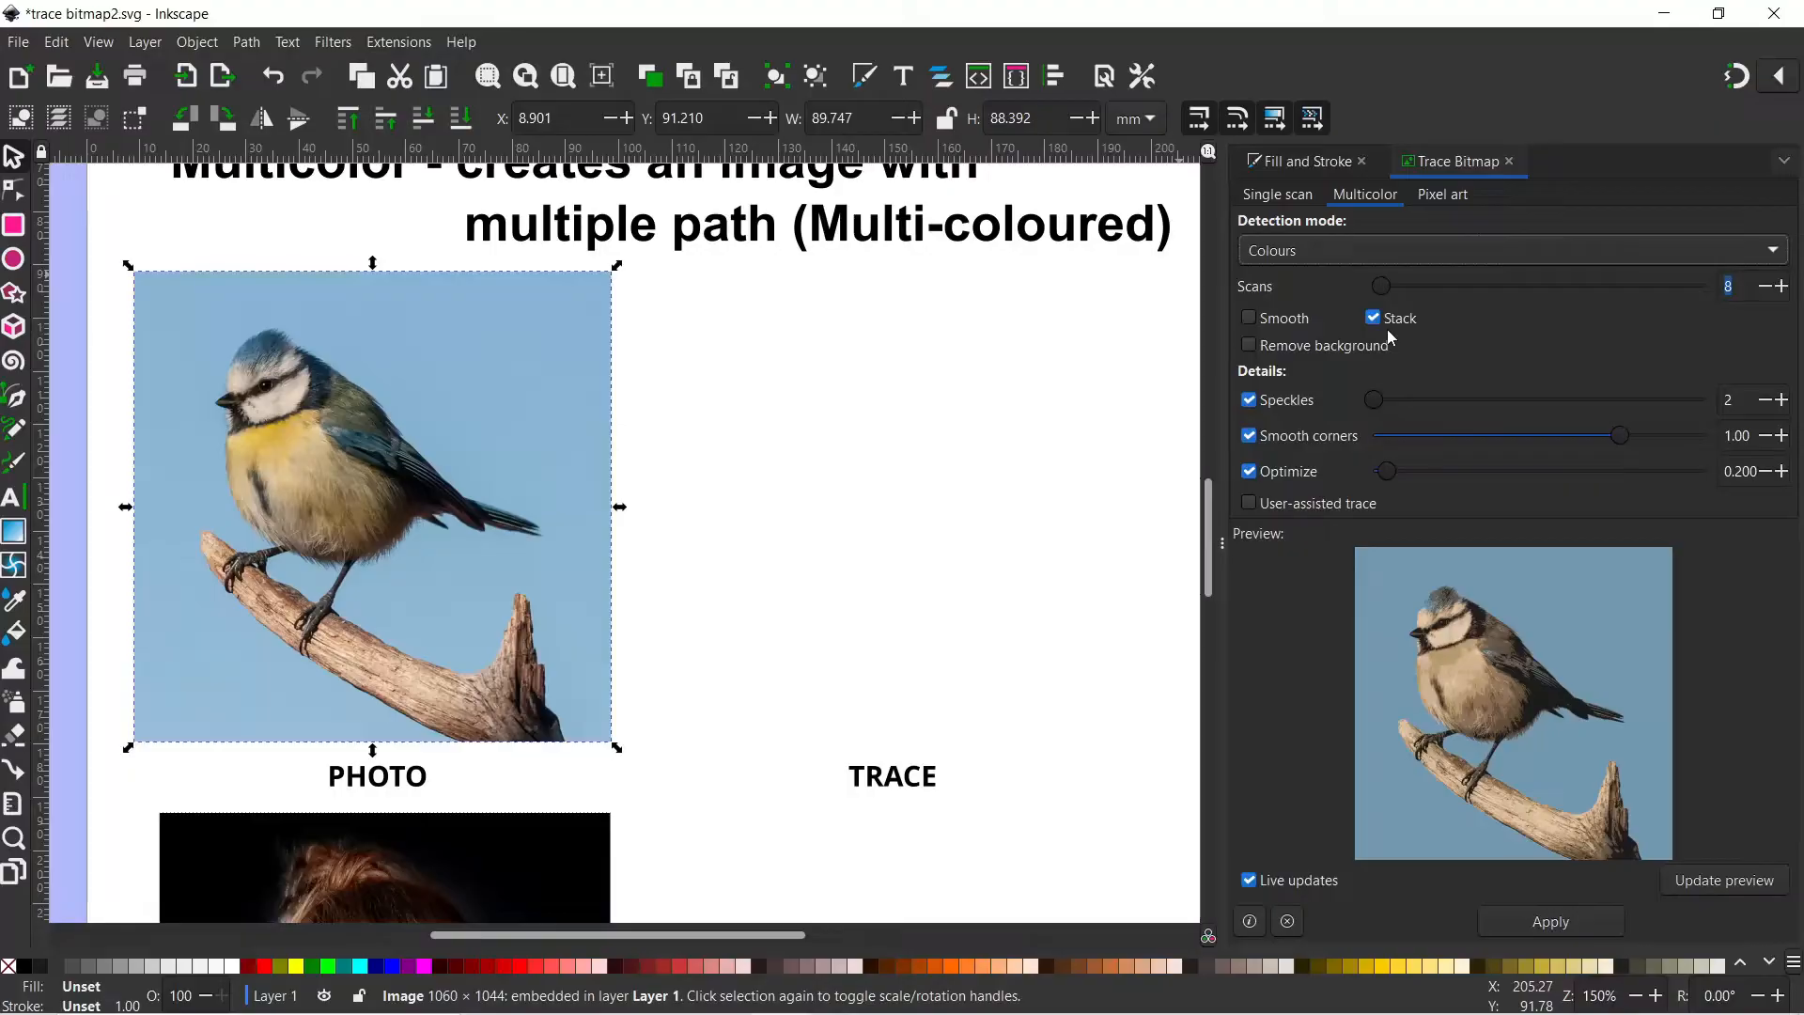
pyautogui.click(1559, 928)
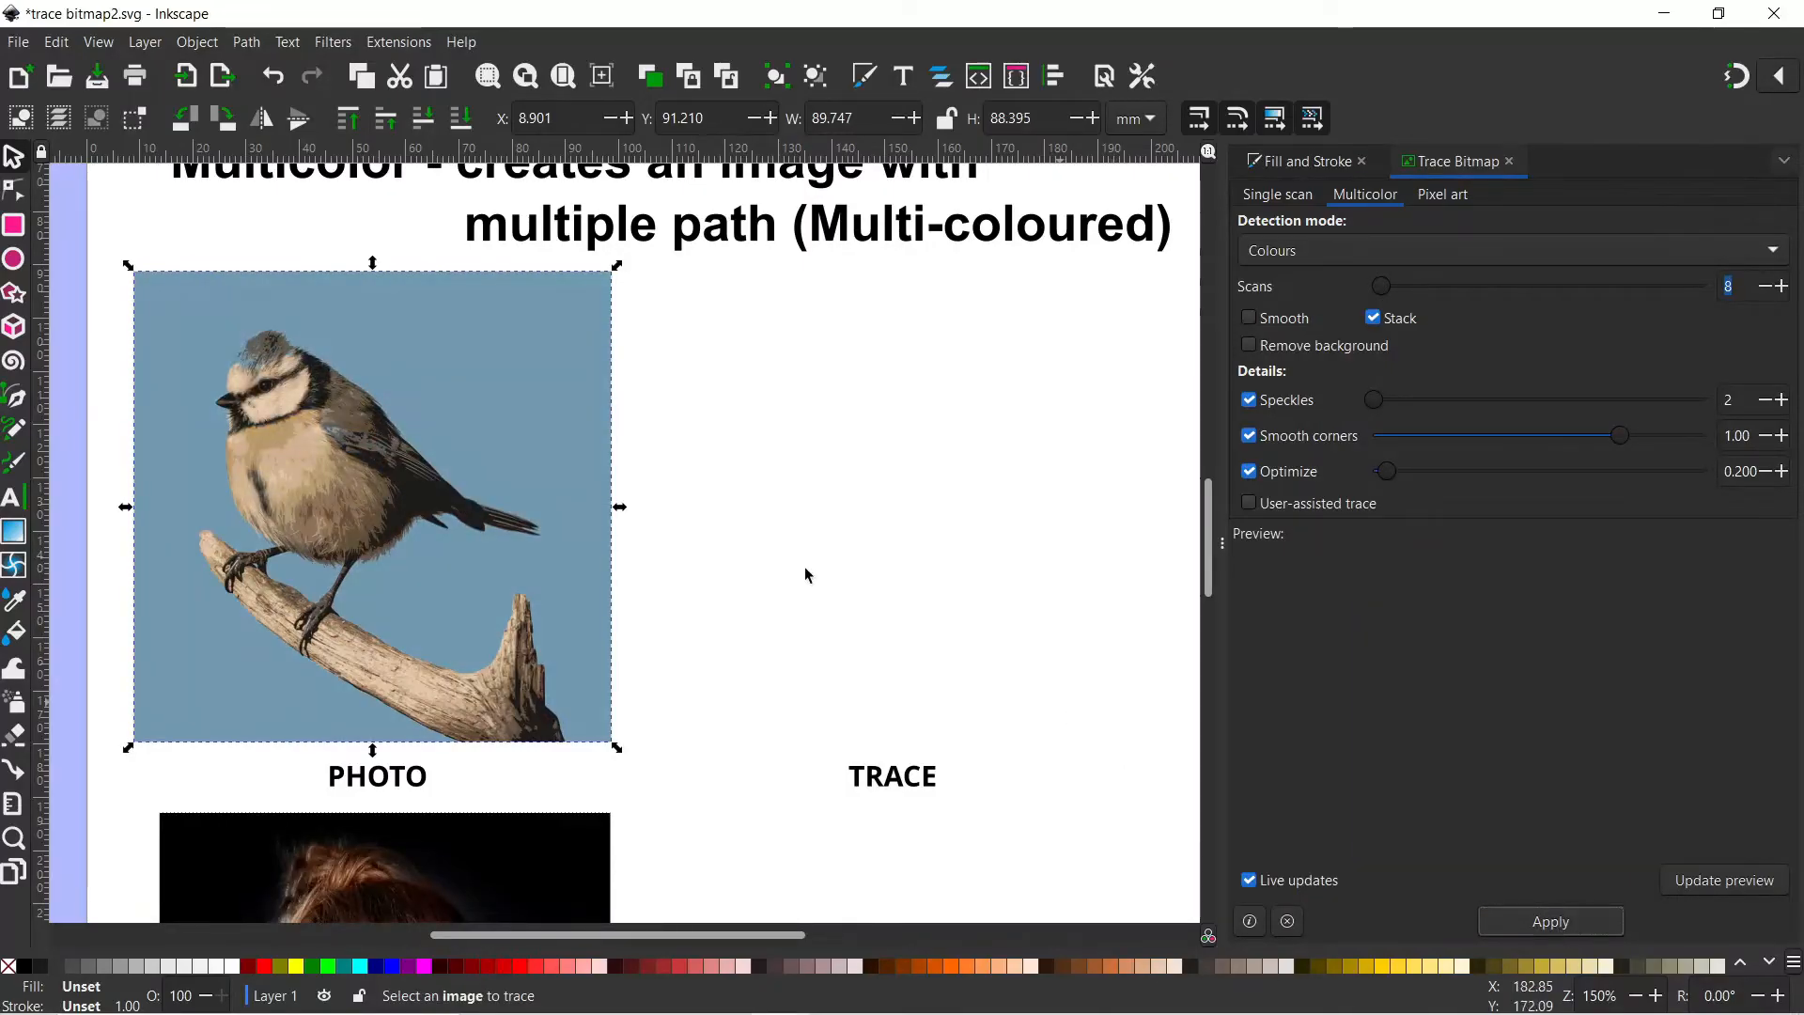
pyautogui.moveTo(427, 423)
pyautogui.mouseDown()
pyautogui.moveTo(773, 492)
pyautogui.moveTo(954, 471)
pyautogui.moveTo(1007, 455)
pyautogui.moveTo(964, 426)
pyautogui.moveTo(847, 454)
pyautogui.moveTo(955, 324)
pyautogui.moveTo(1006, 576)
pyautogui.moveTo(1024, 582)
pyautogui.mouseUp()
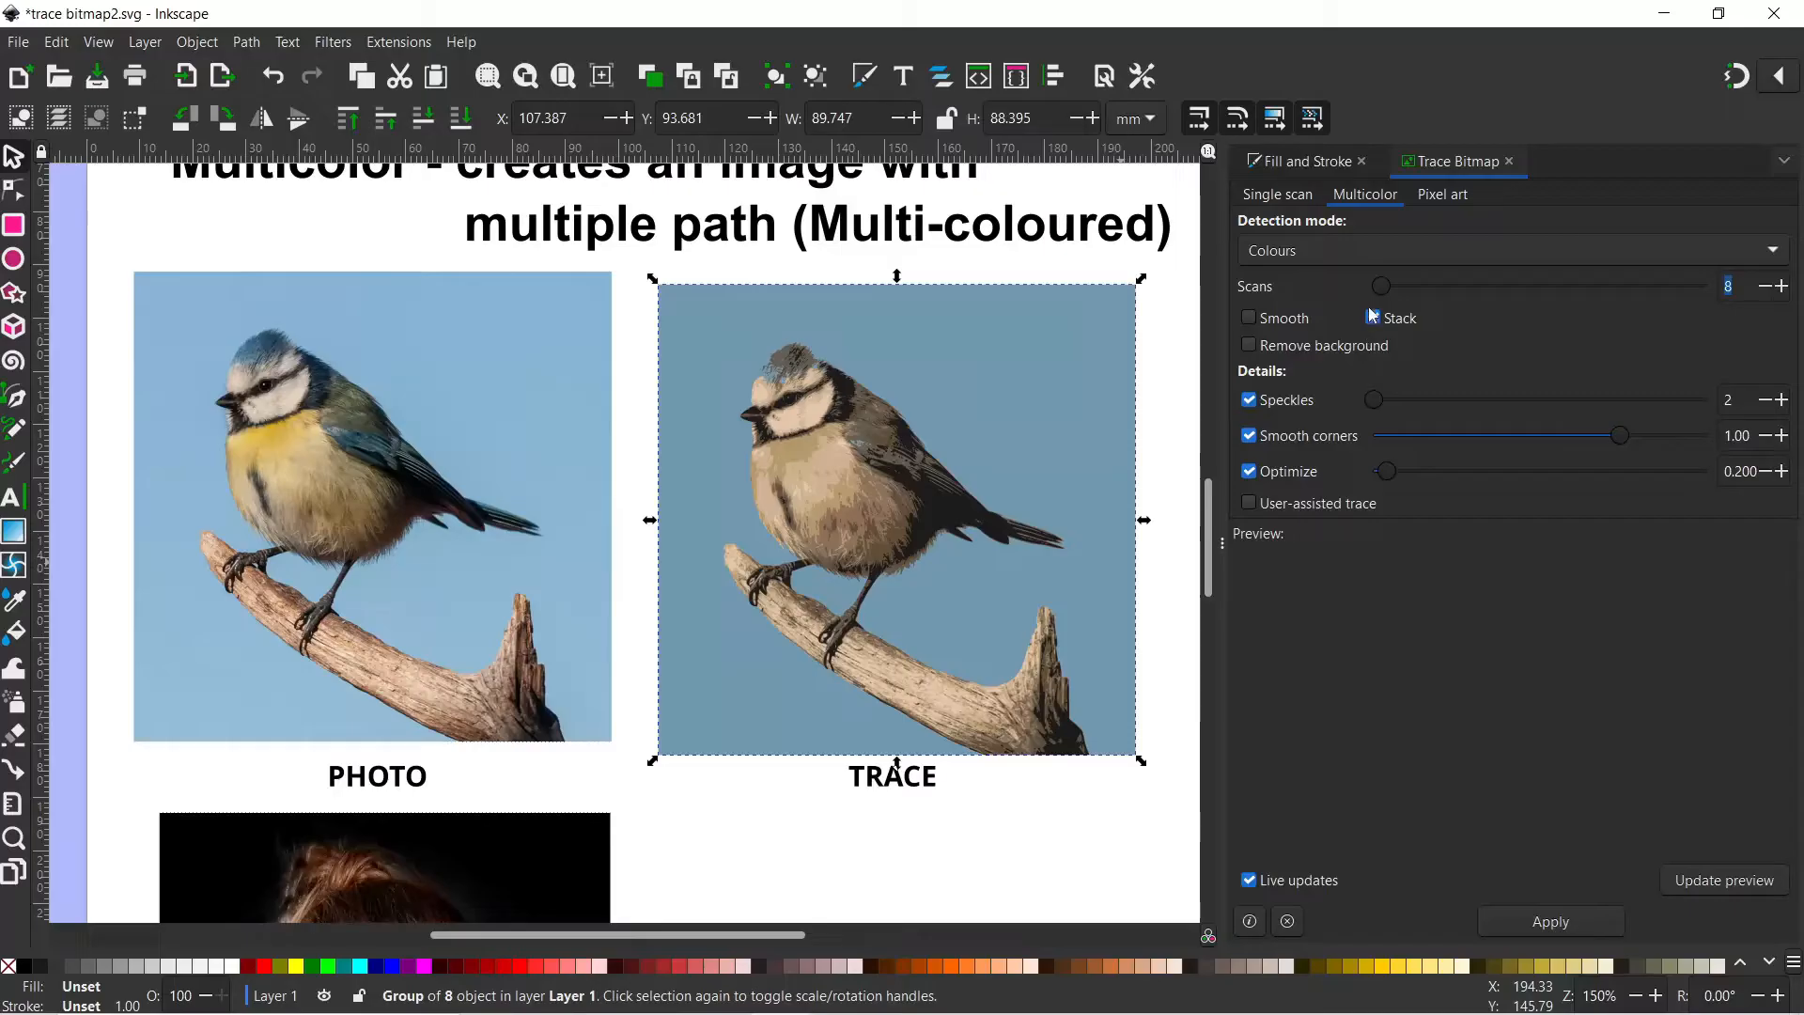
# Trace the bird photo again with Remove background enabled and place the result below the TRACE label beside the portrait
pyautogui.click(1313, 353)
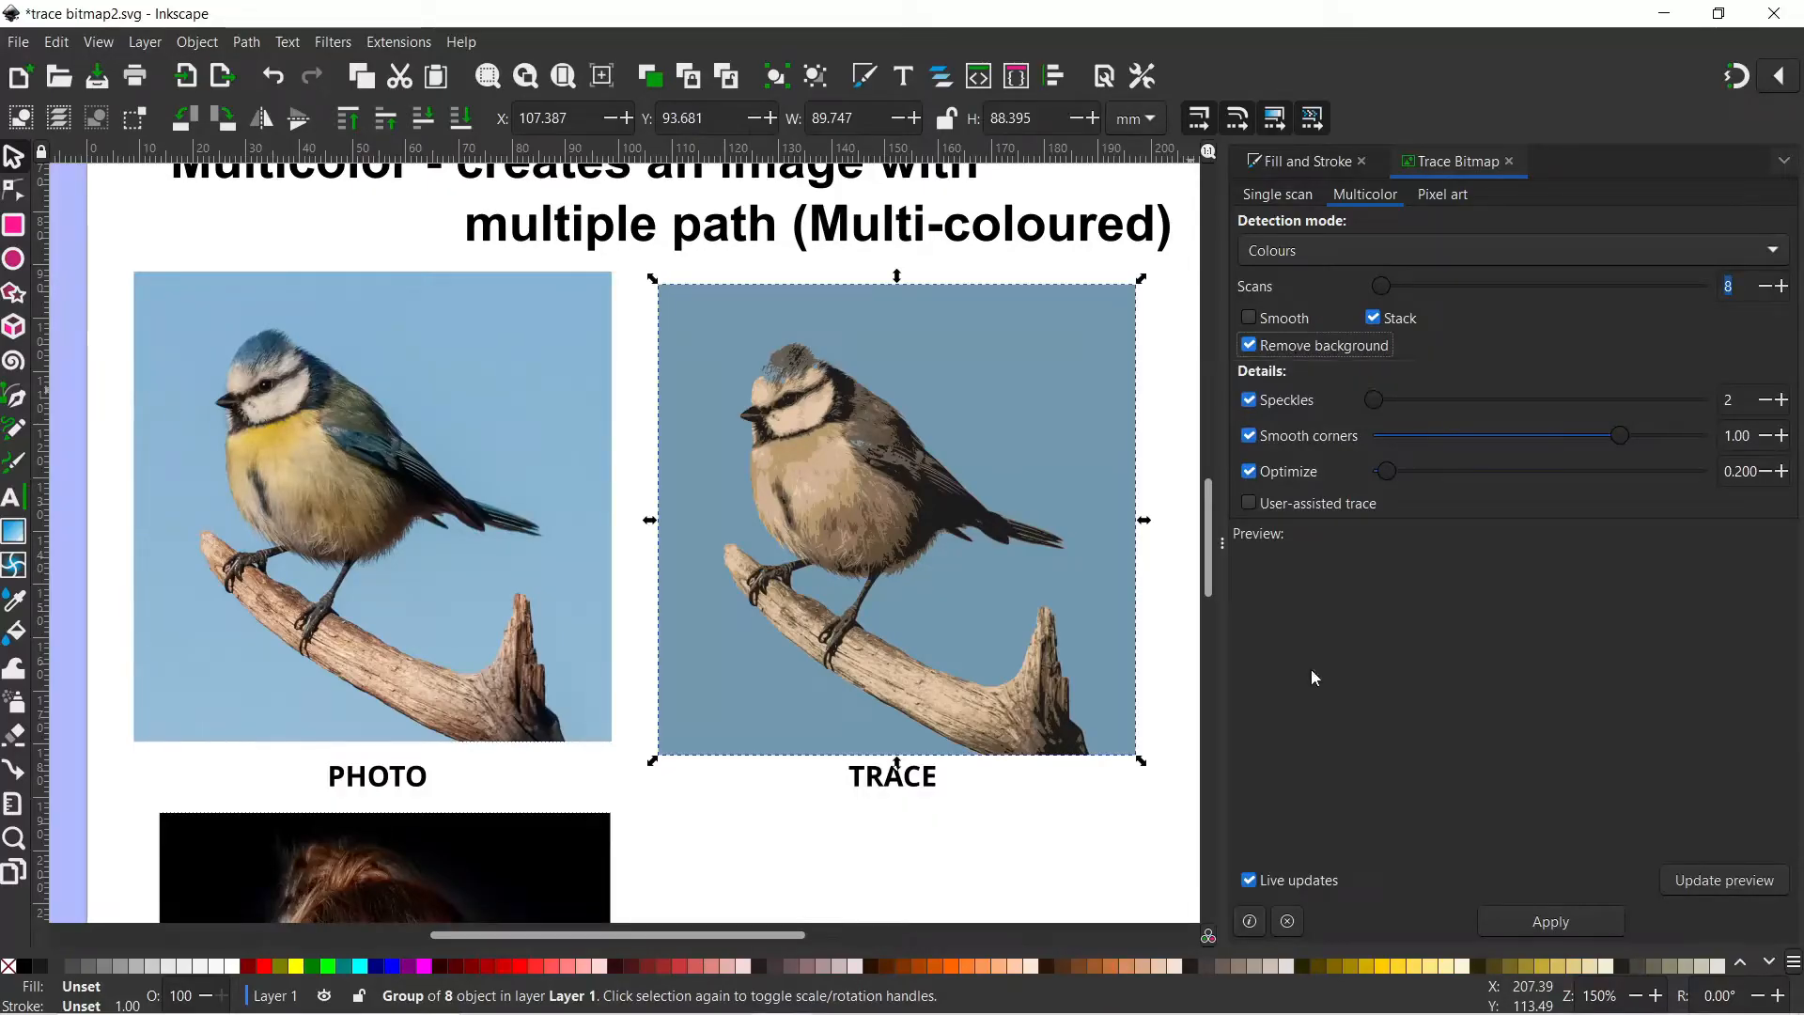
pyautogui.click(437, 484)
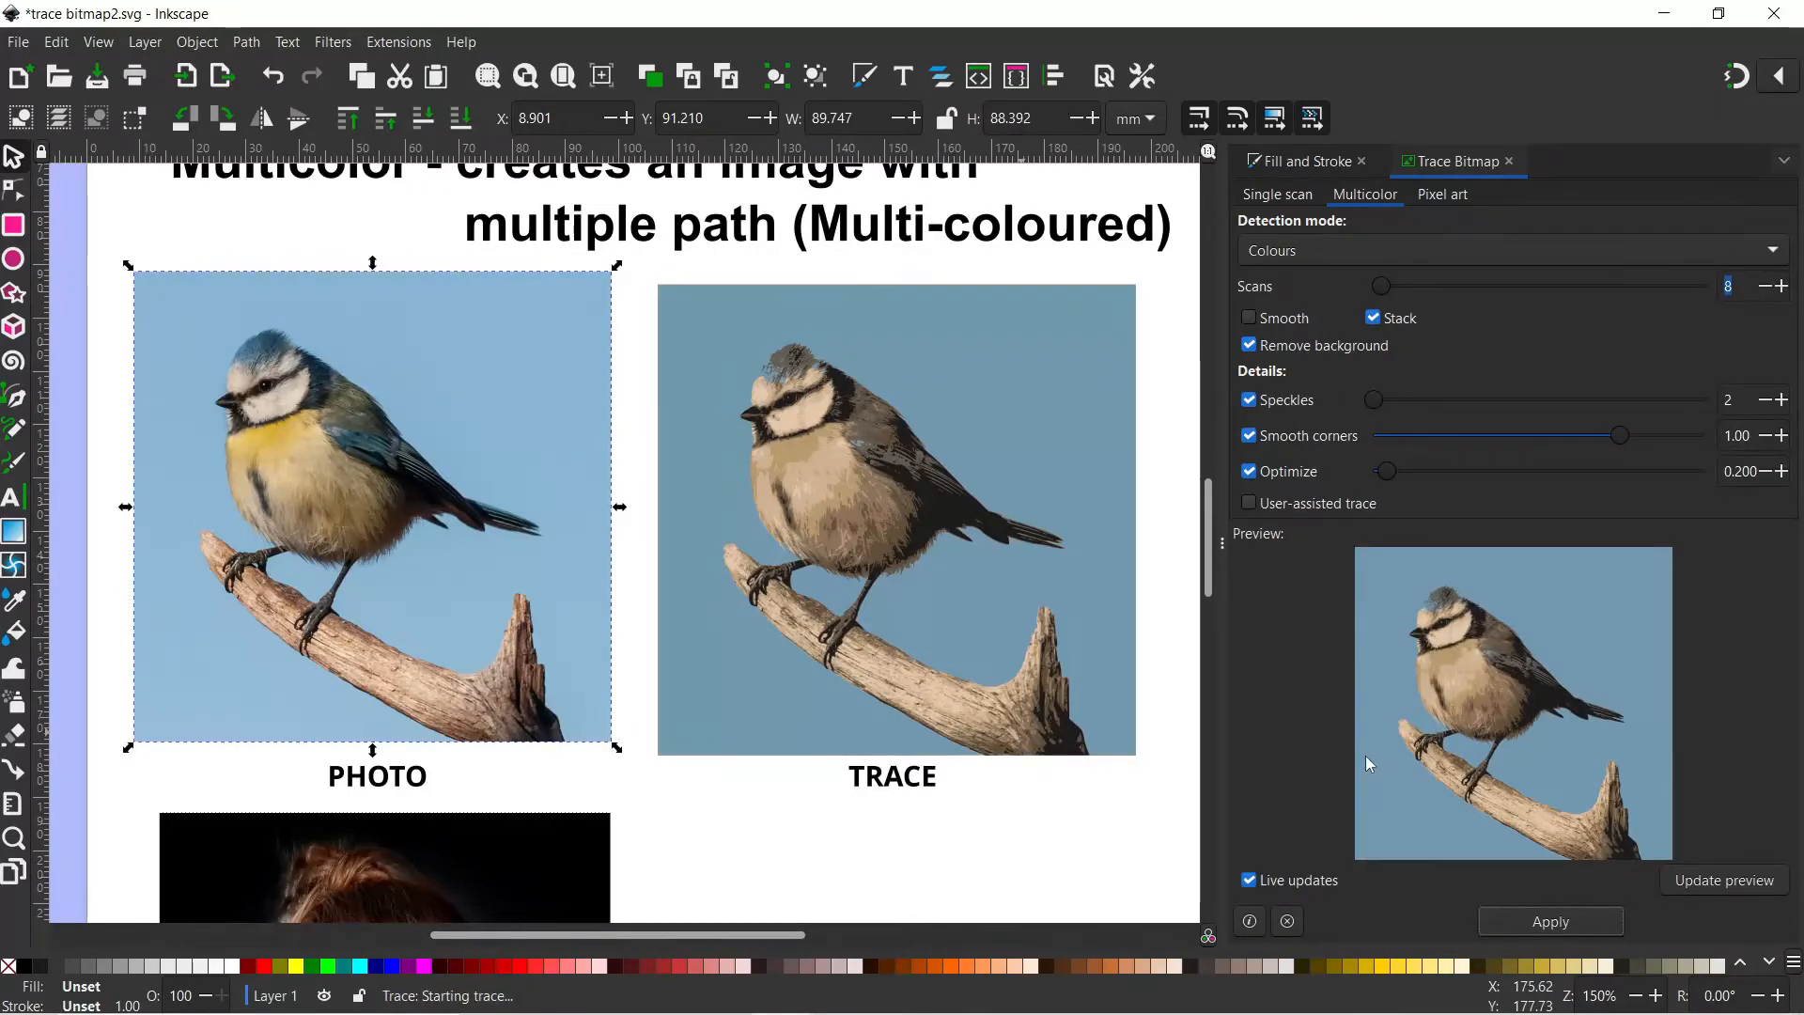
pyautogui.moveTo(442, 512)
pyautogui.mouseDown()
pyautogui.moveTo(531, 711)
pyautogui.moveTo(1014, 685)
pyautogui.mouseUp()
pyautogui.moveTo(965, 632); pyautogui.dragTo(916, 317)
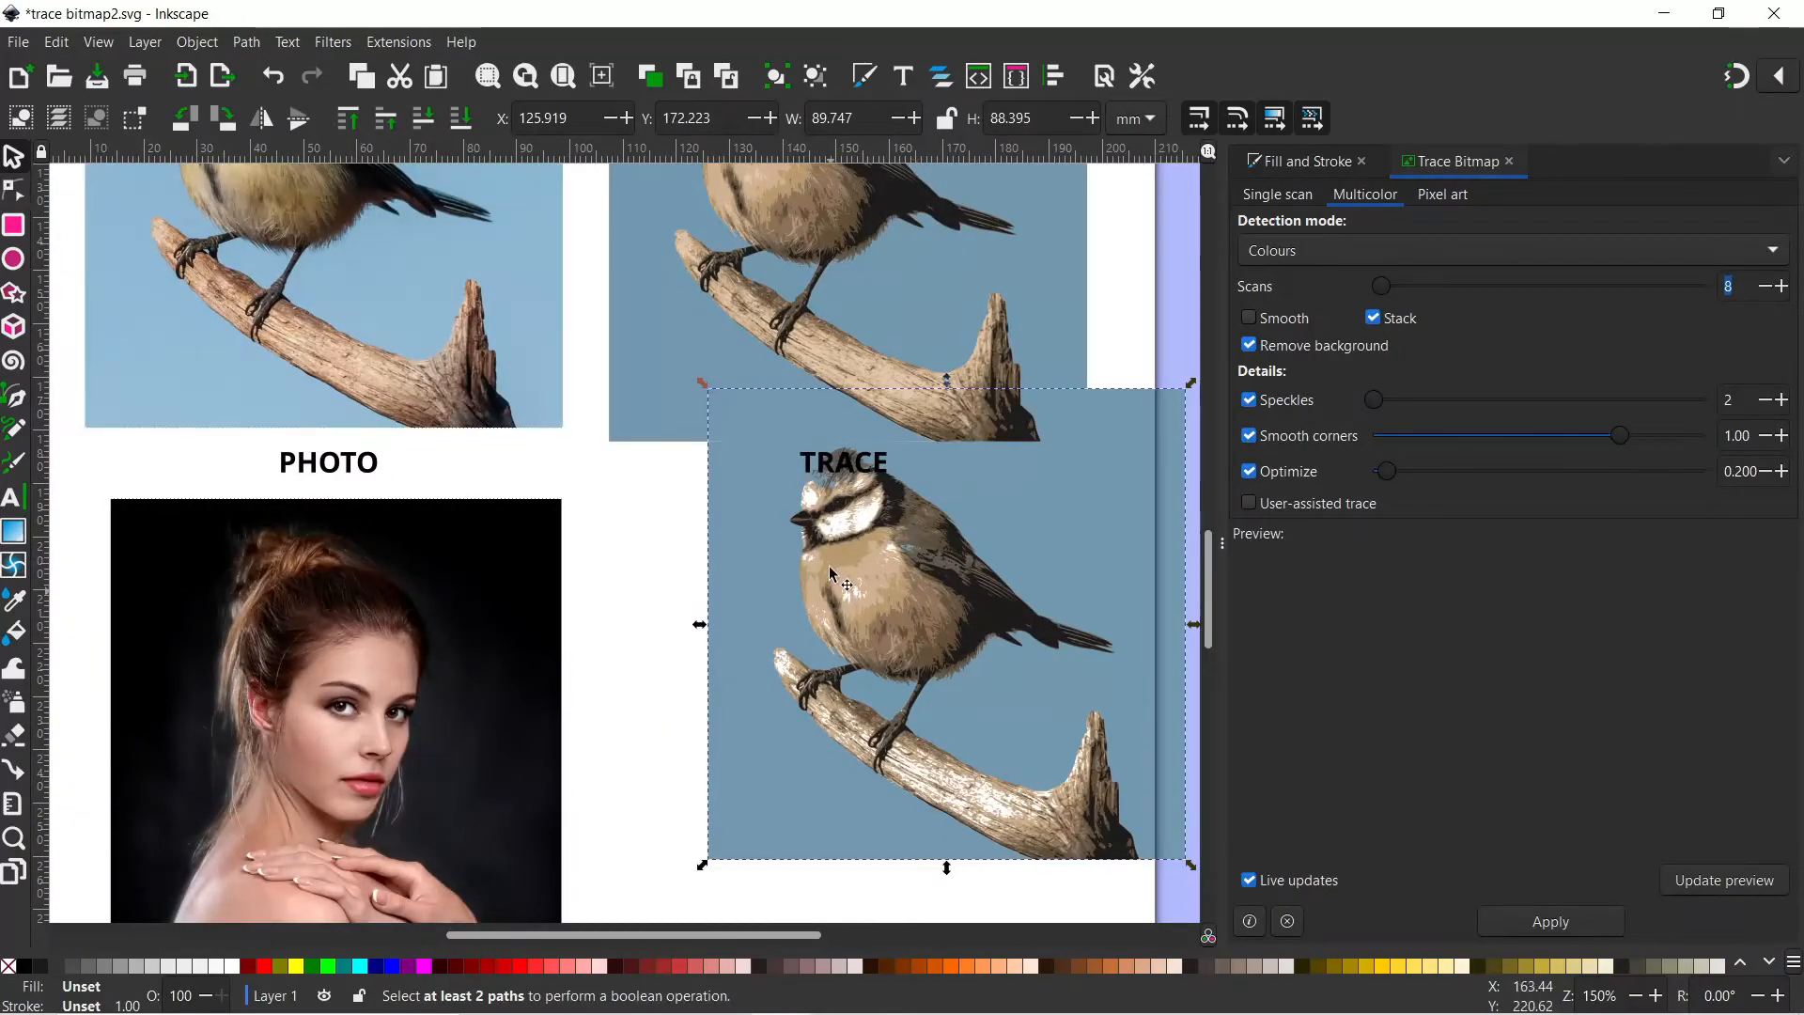
pyautogui.scroll(-1, 916, 324)
pyautogui.moveTo(1030, 555); pyautogui.dragTo(949, 639)
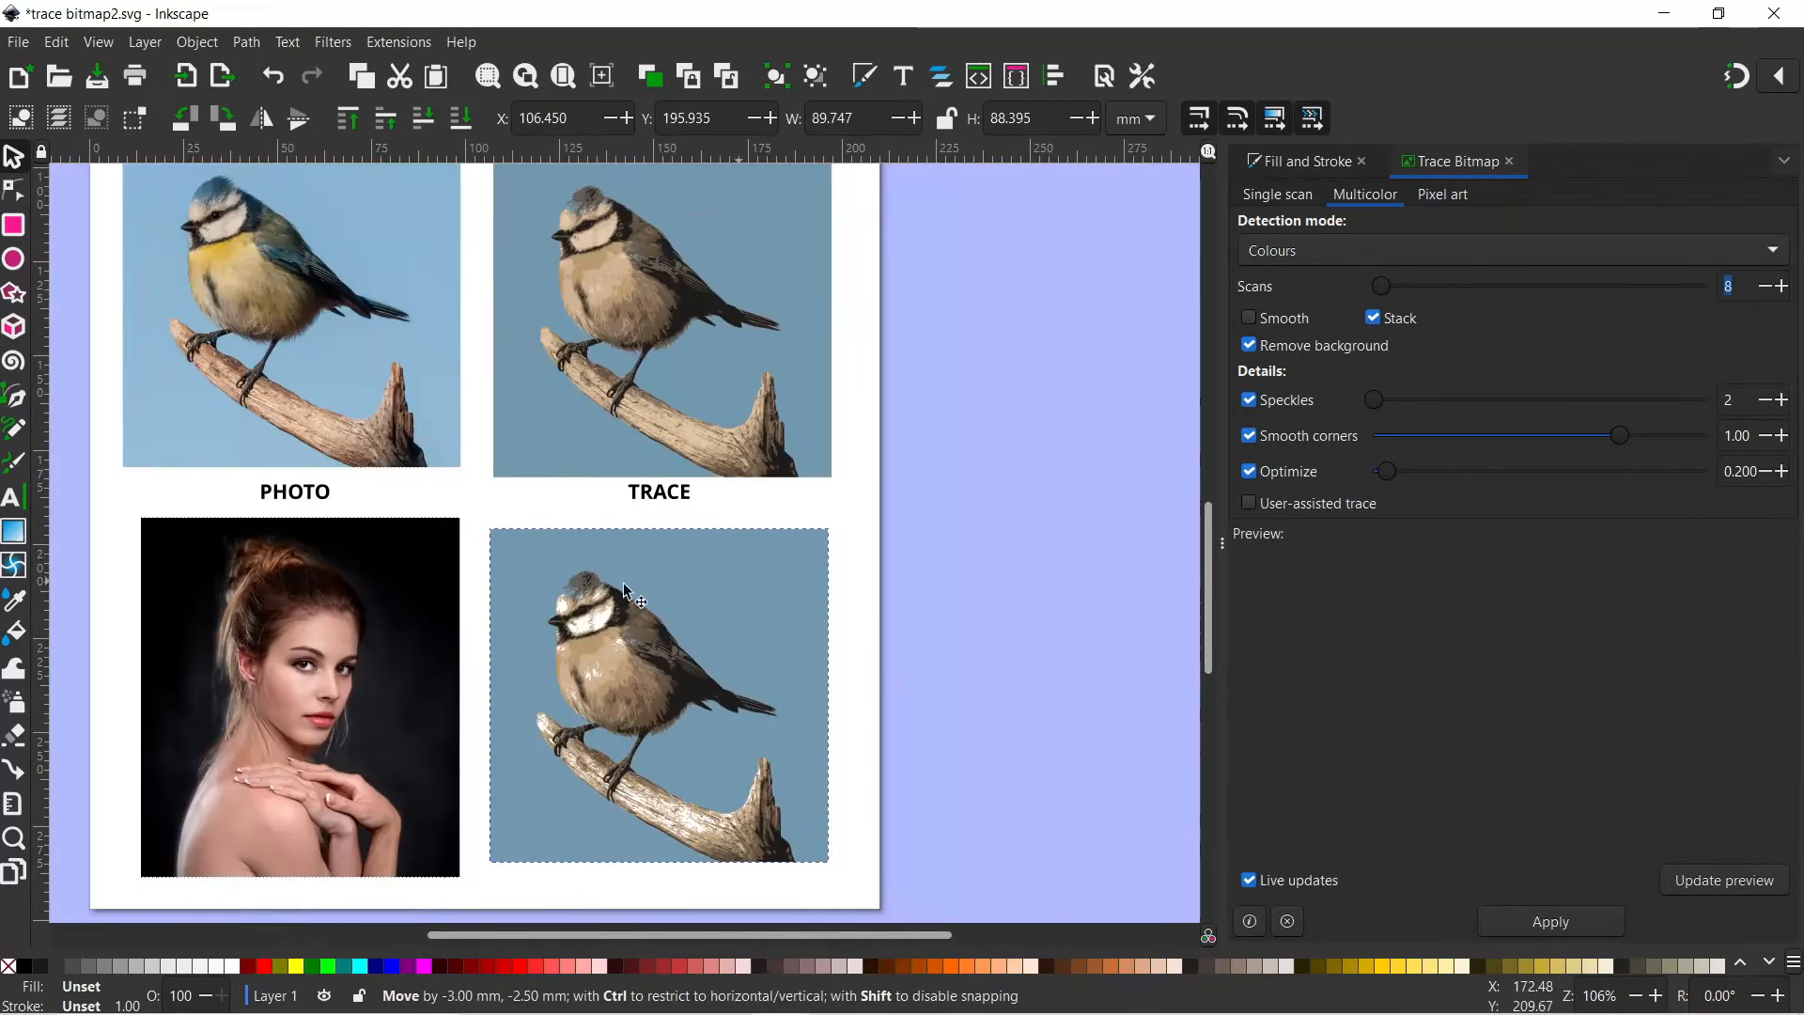
pyautogui.moveTo(630, 590); pyautogui.dragTo(625, 584)
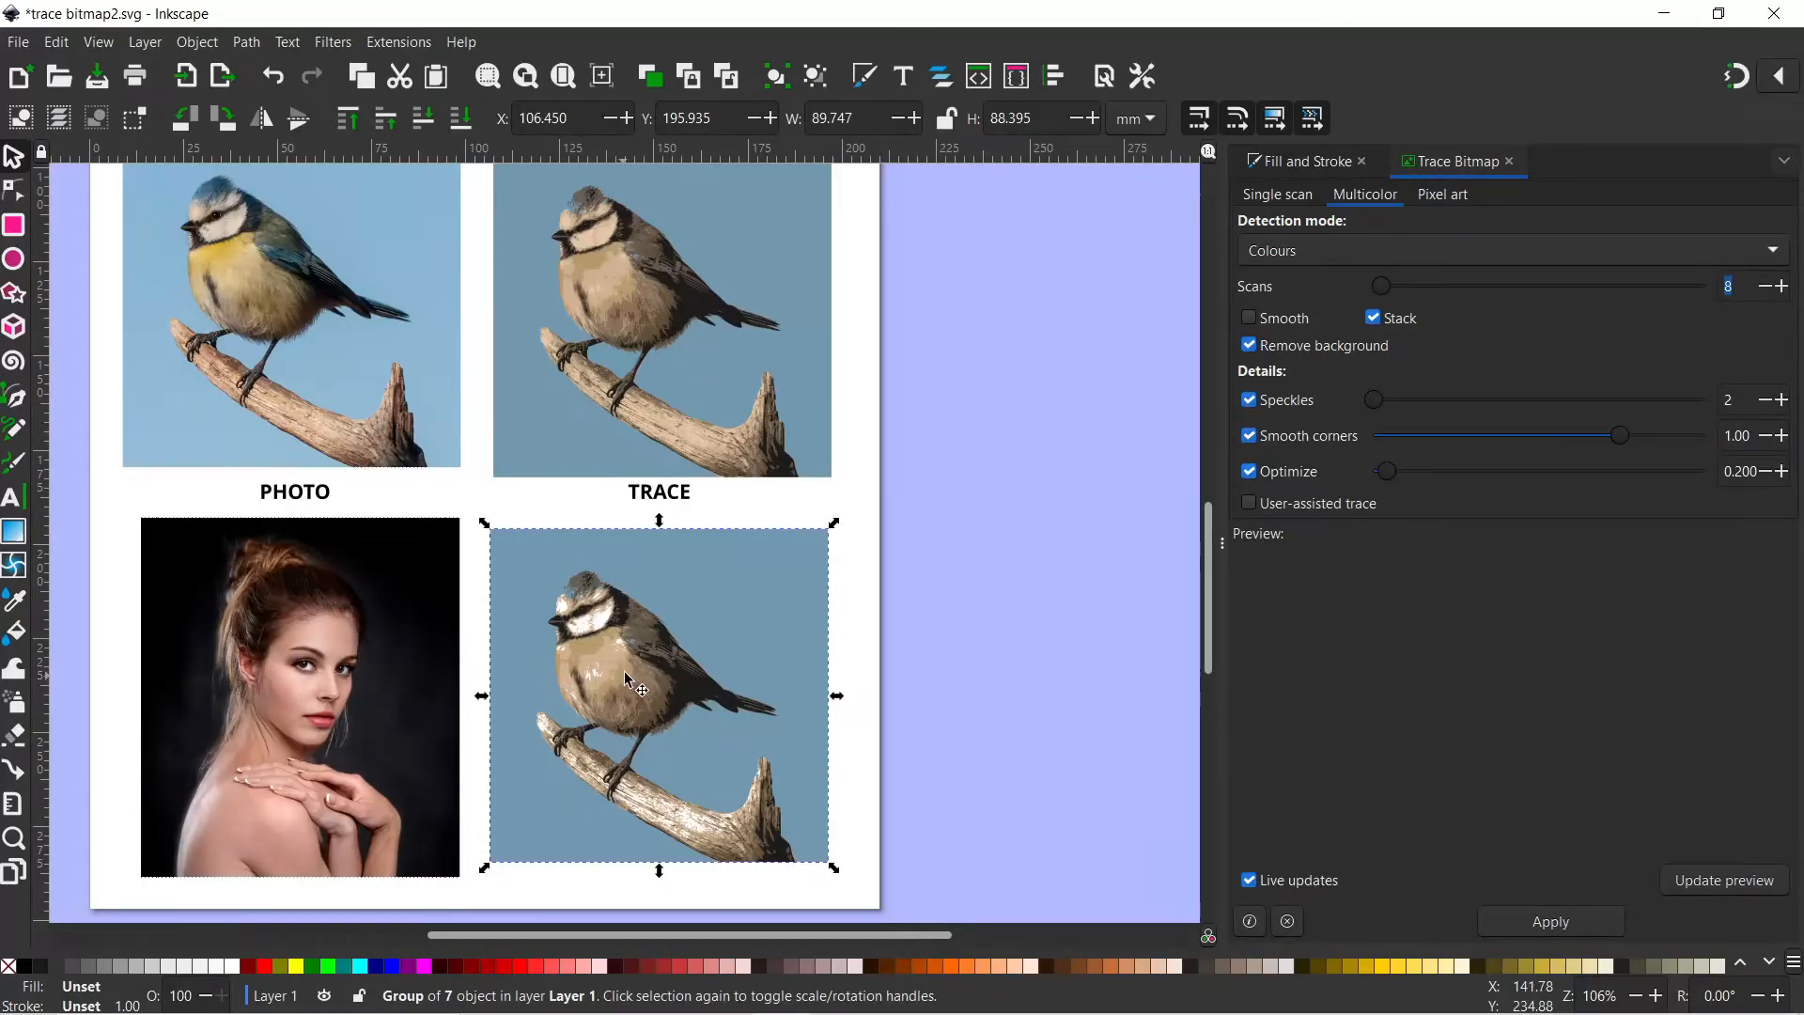
# Overlay the background-removed trace on the portrait to check its transparent areas, return it beside the portrait, and delete both bird traces
pyautogui.moveTo(689, 617)
pyautogui.mouseDown()
pyautogui.moveTo(469, 640)
pyautogui.moveTo(434, 624)
pyautogui.moveTo(502, 595)
pyautogui.mouseUp()
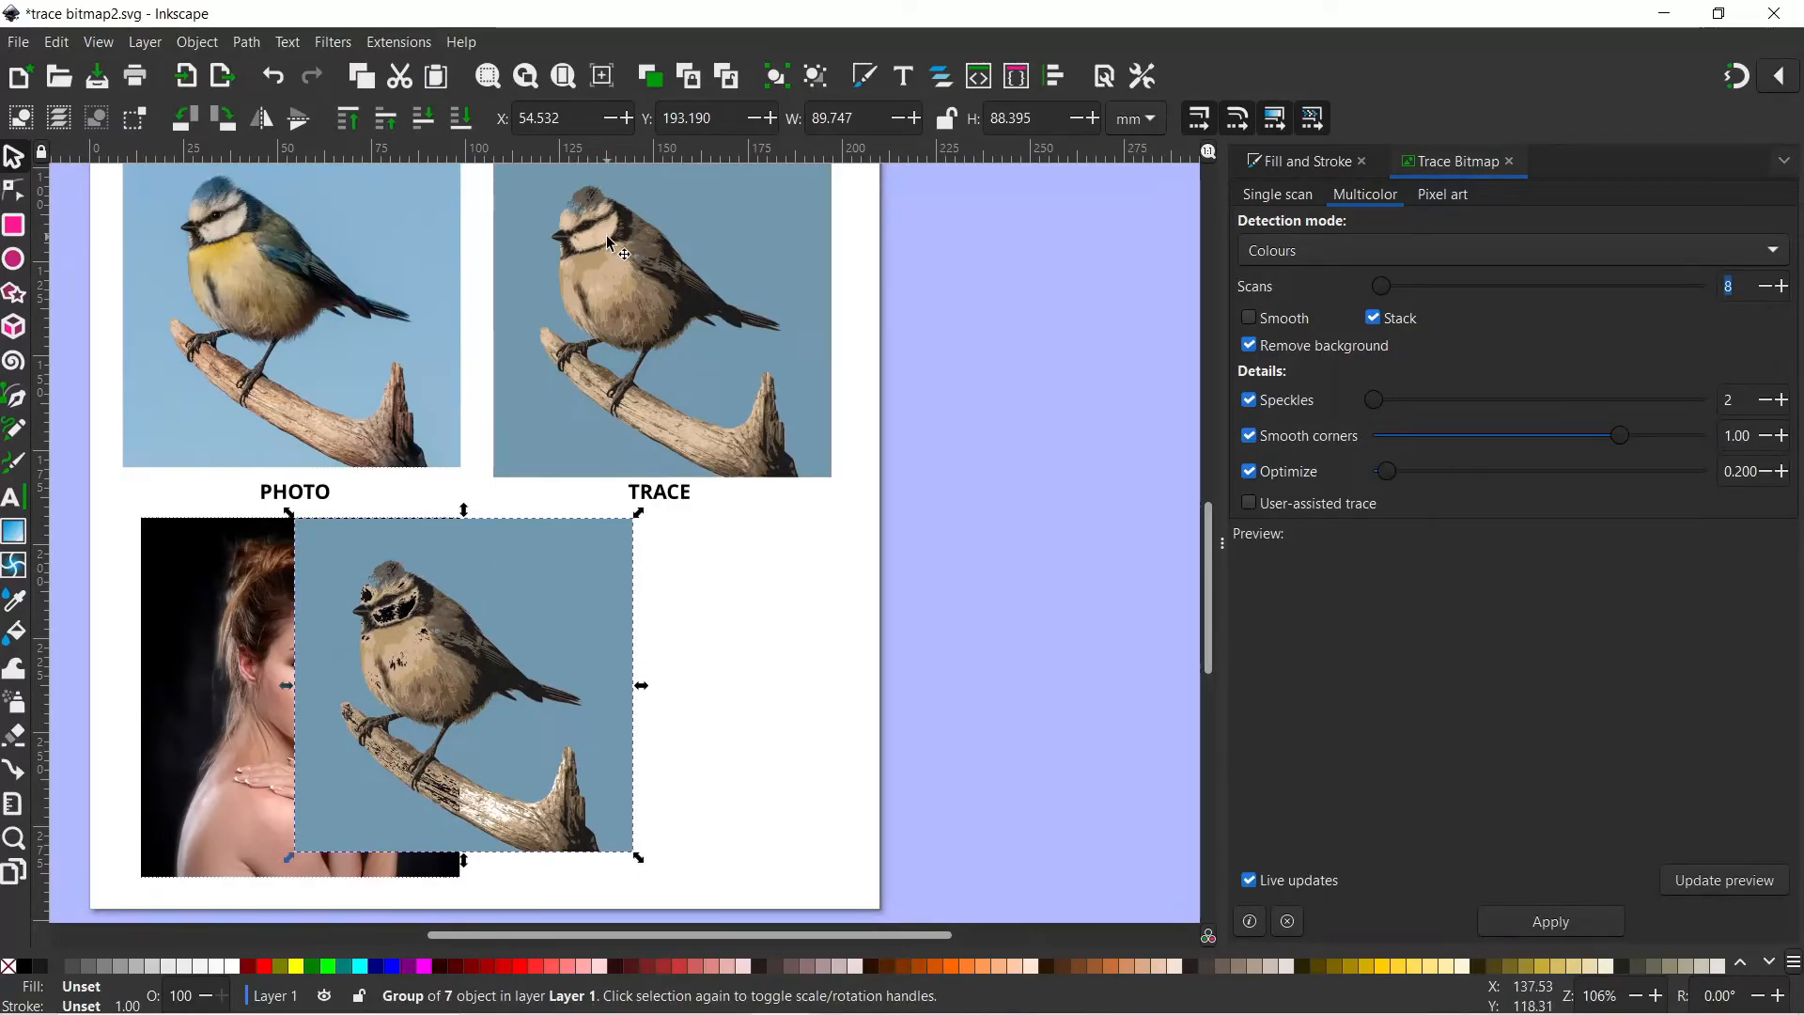
pyautogui.moveTo(594, 641)
pyautogui.mouseDown()
pyautogui.moveTo(671, 660)
pyautogui.moveTo(749, 612)
pyautogui.moveTo(648, 577)
pyautogui.moveTo(661, 604)
pyautogui.mouseUp()
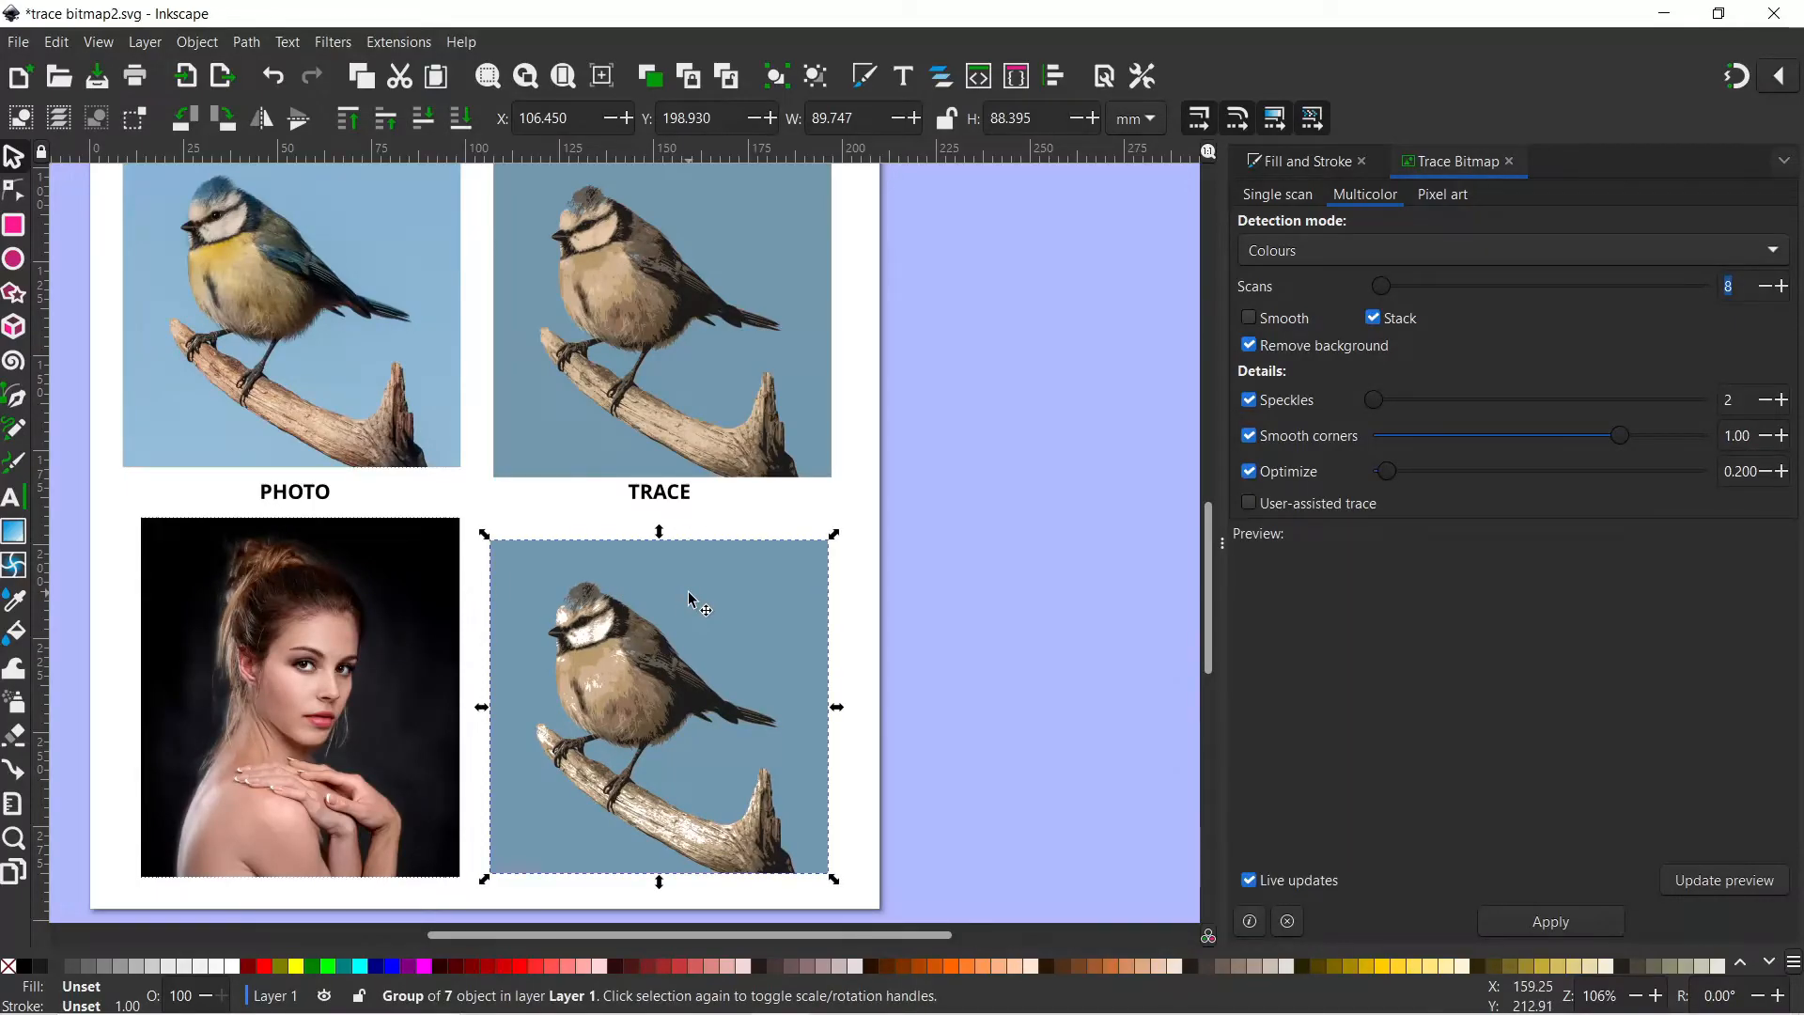
pyautogui.press('Delete')
# Trace the bird photo in multicolor Colours mode with both Remove background and Stack turned off
pyautogui.scroll(2, 677, 610)
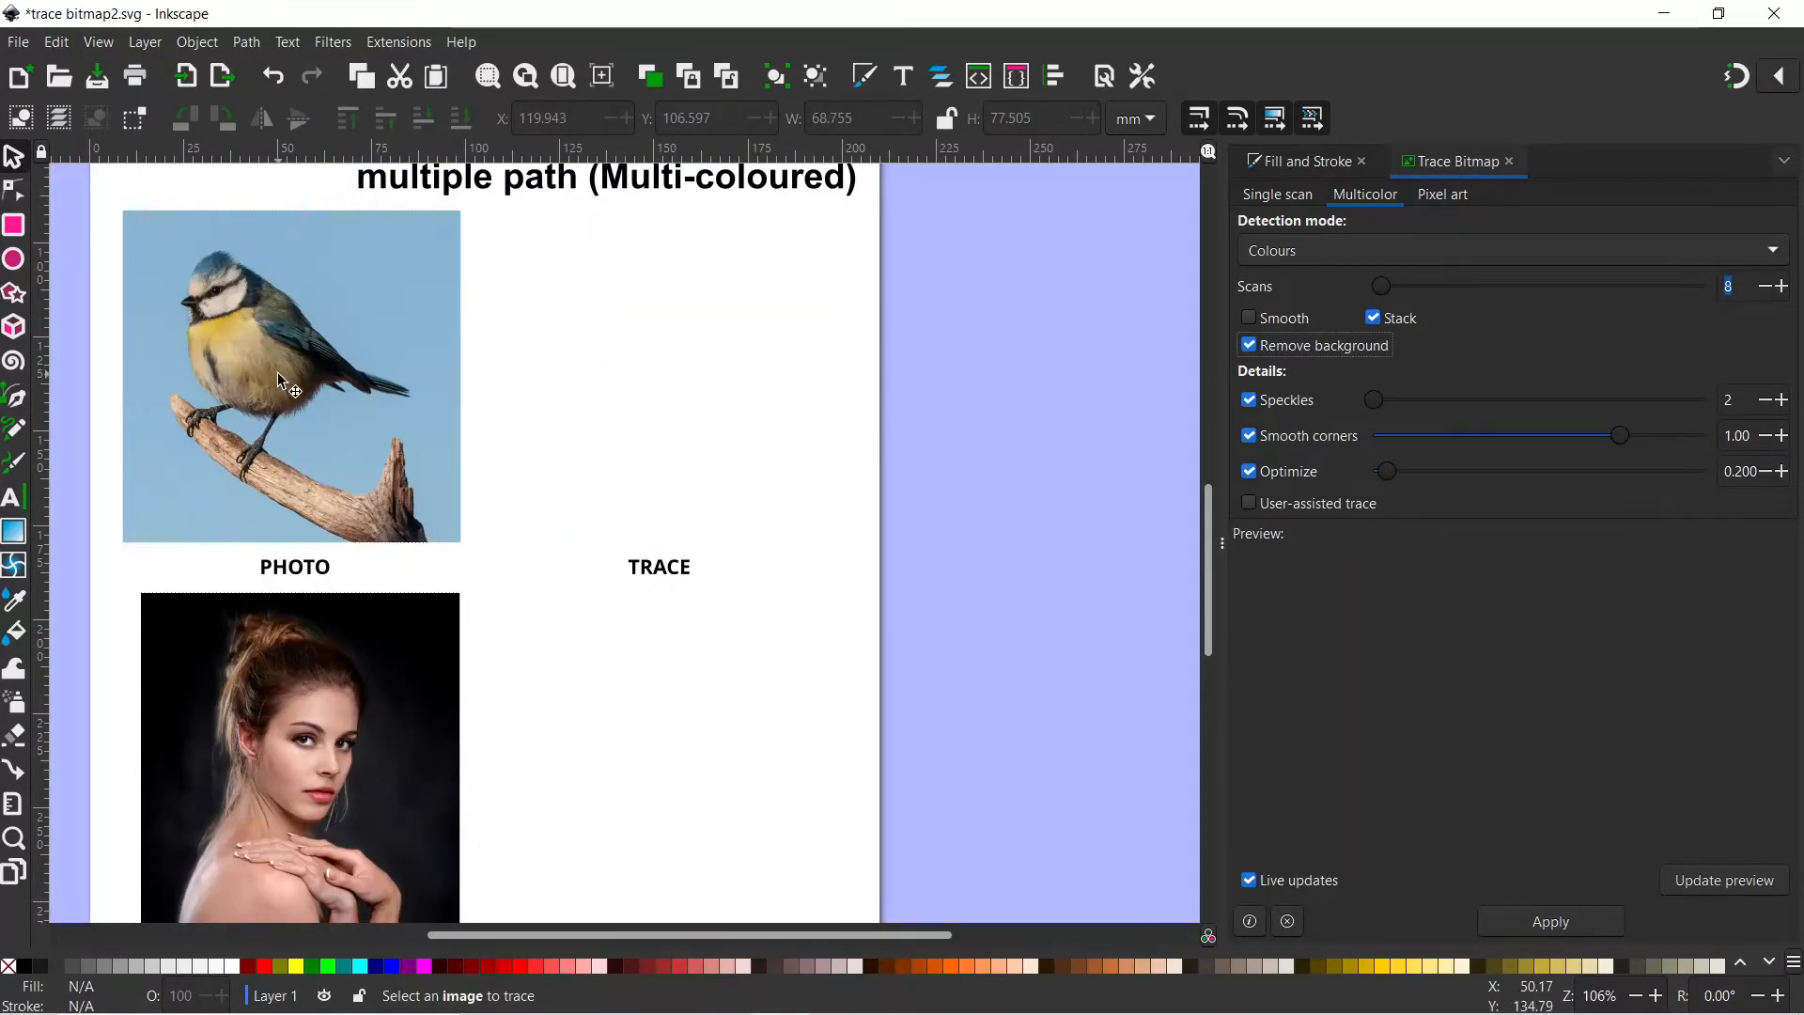
pyautogui.click(1251, 347)
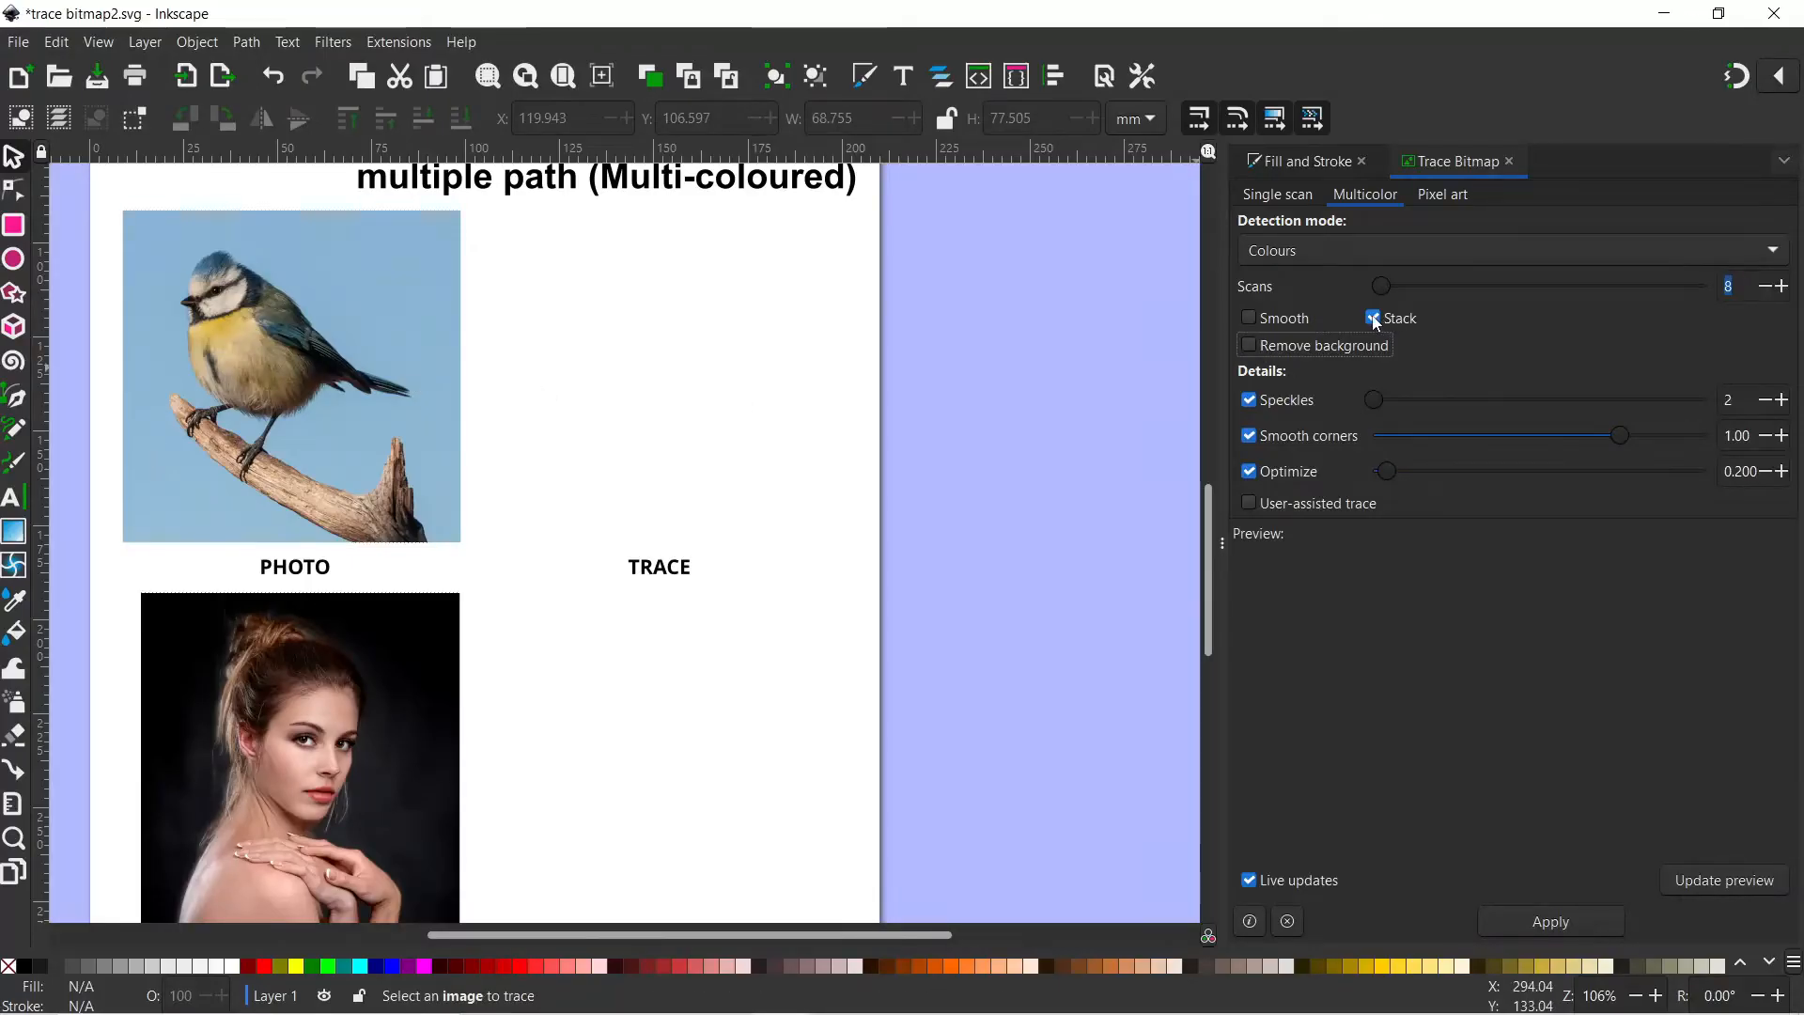
pyautogui.click(1385, 317)
pyautogui.click(368, 305)
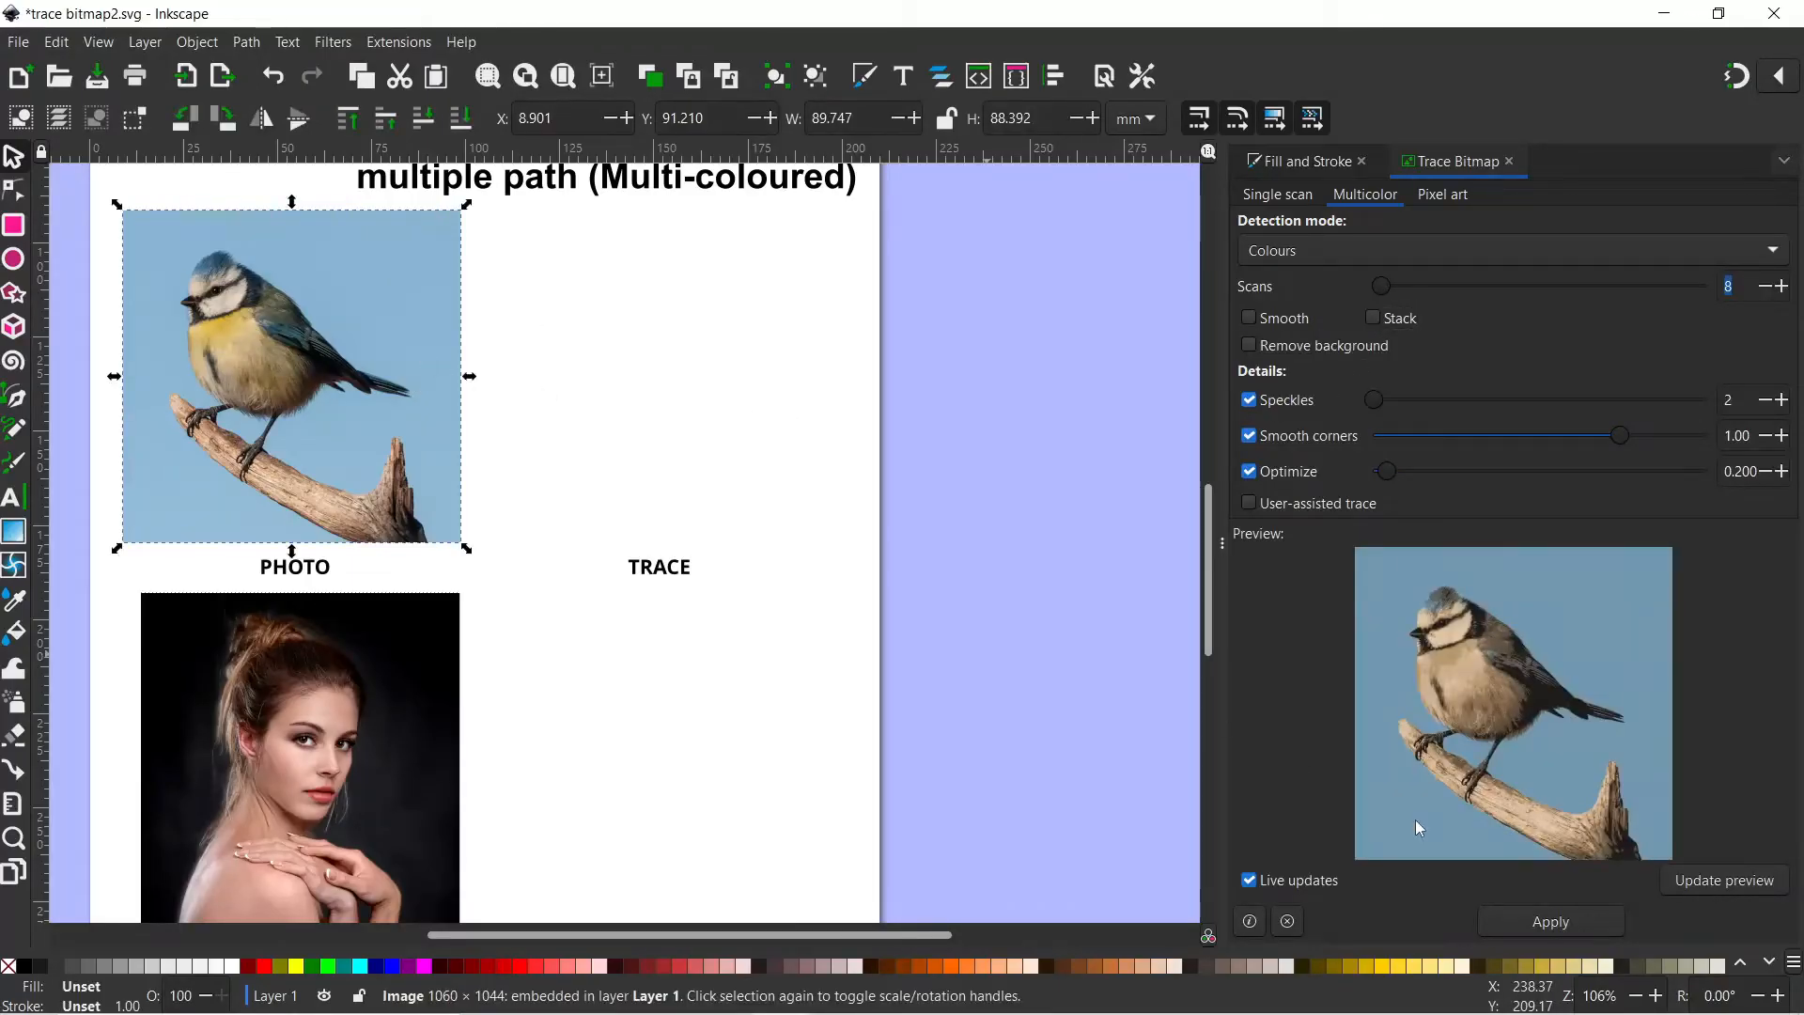
pyautogui.click(1551, 921)
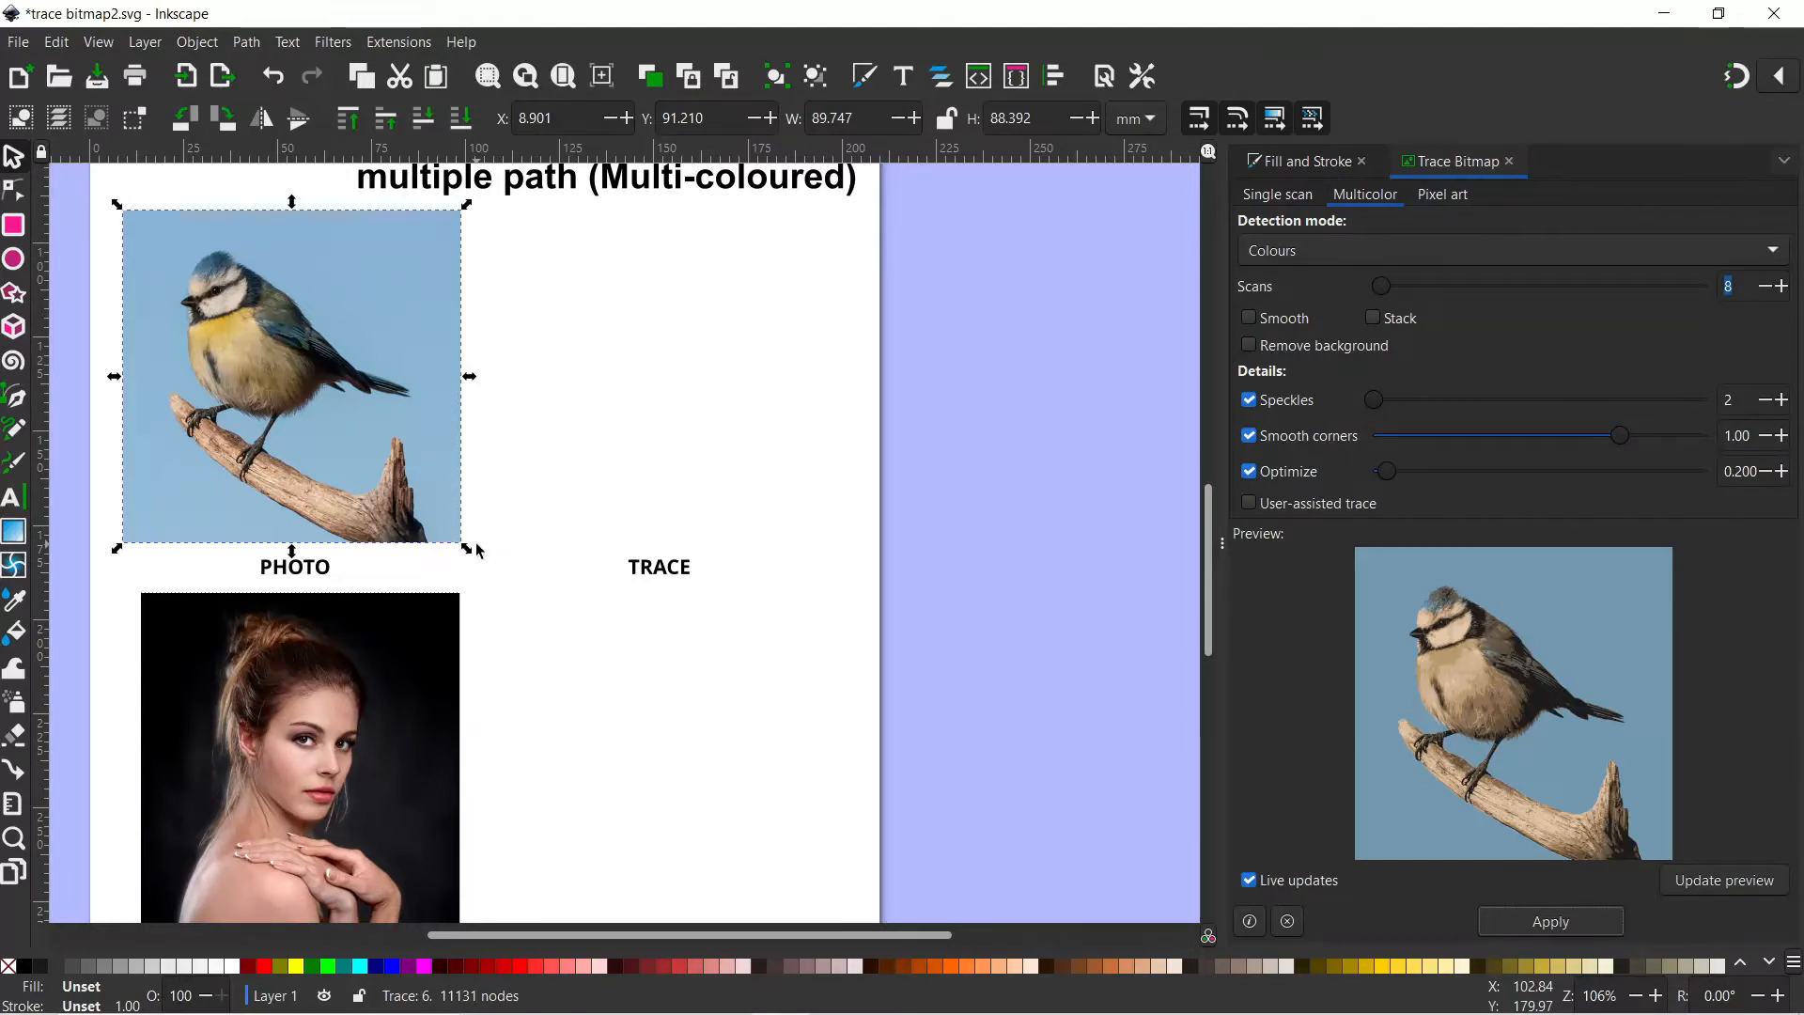
# Place the bird trace above the TRACE label, ungroup it, and delete its pieces
pyautogui.moveTo(420, 302); pyautogui.dragTo(789, 307)
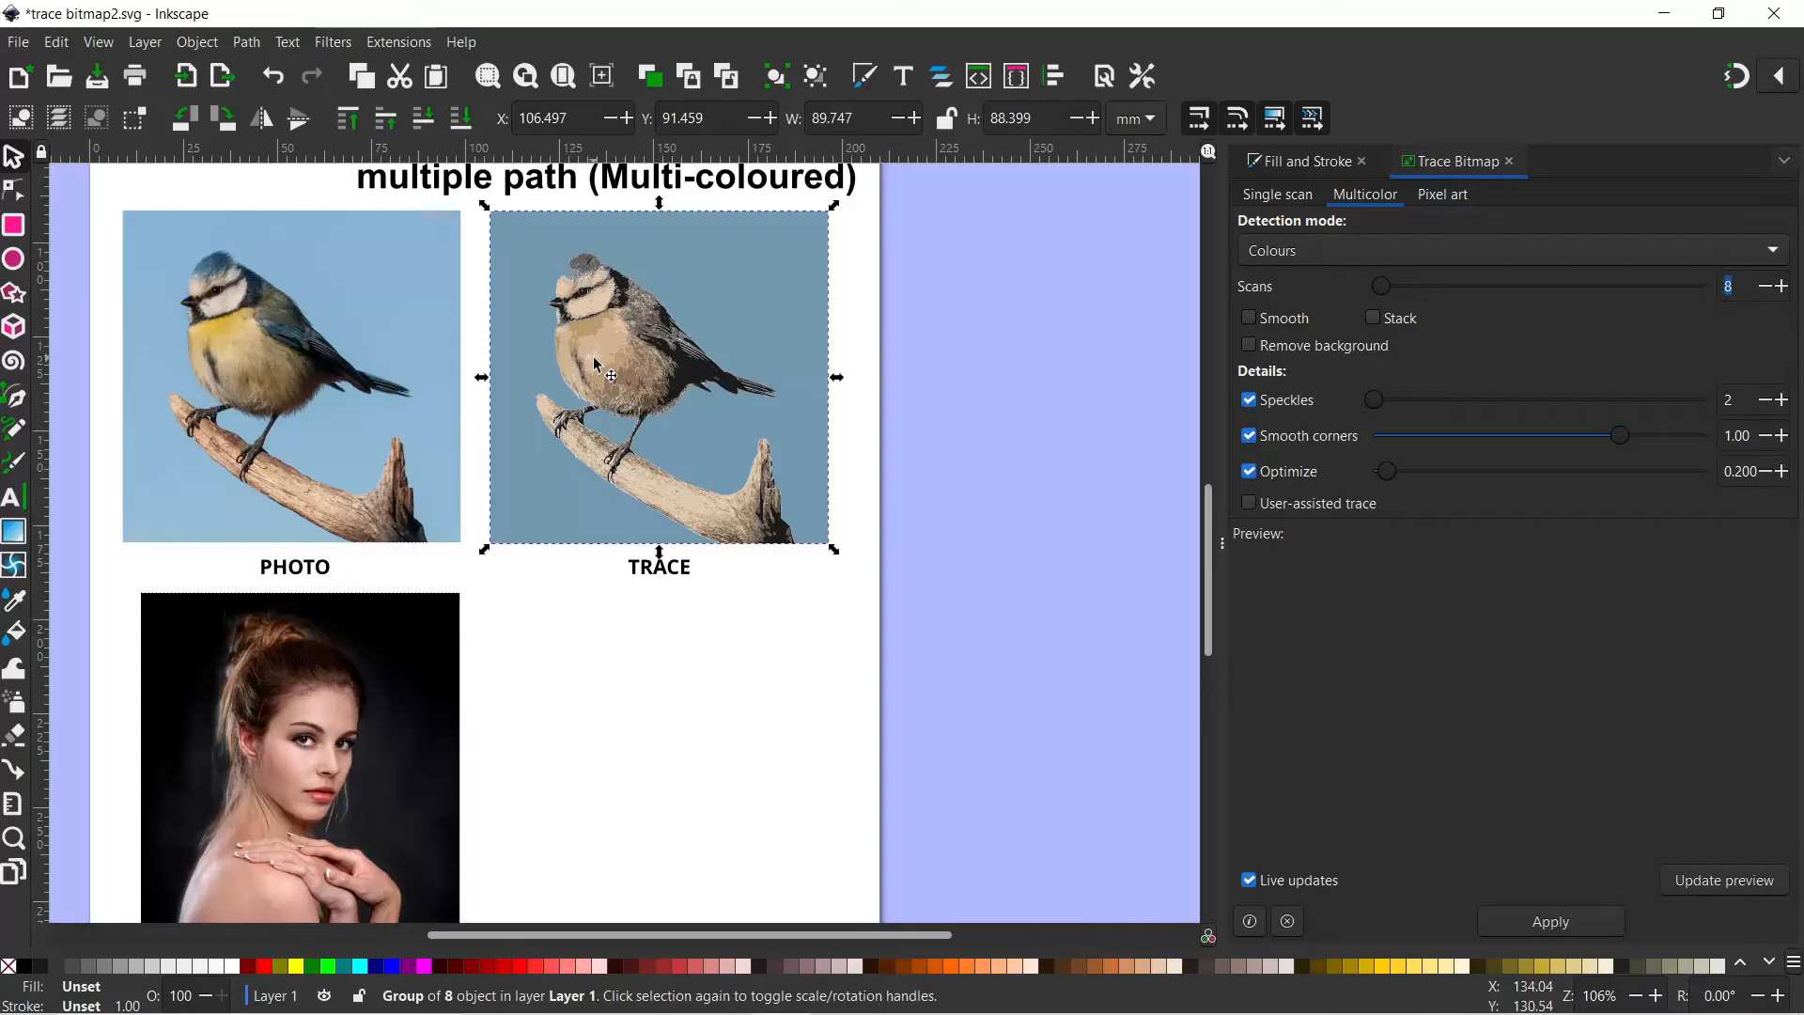
pyautogui.click(825, 74)
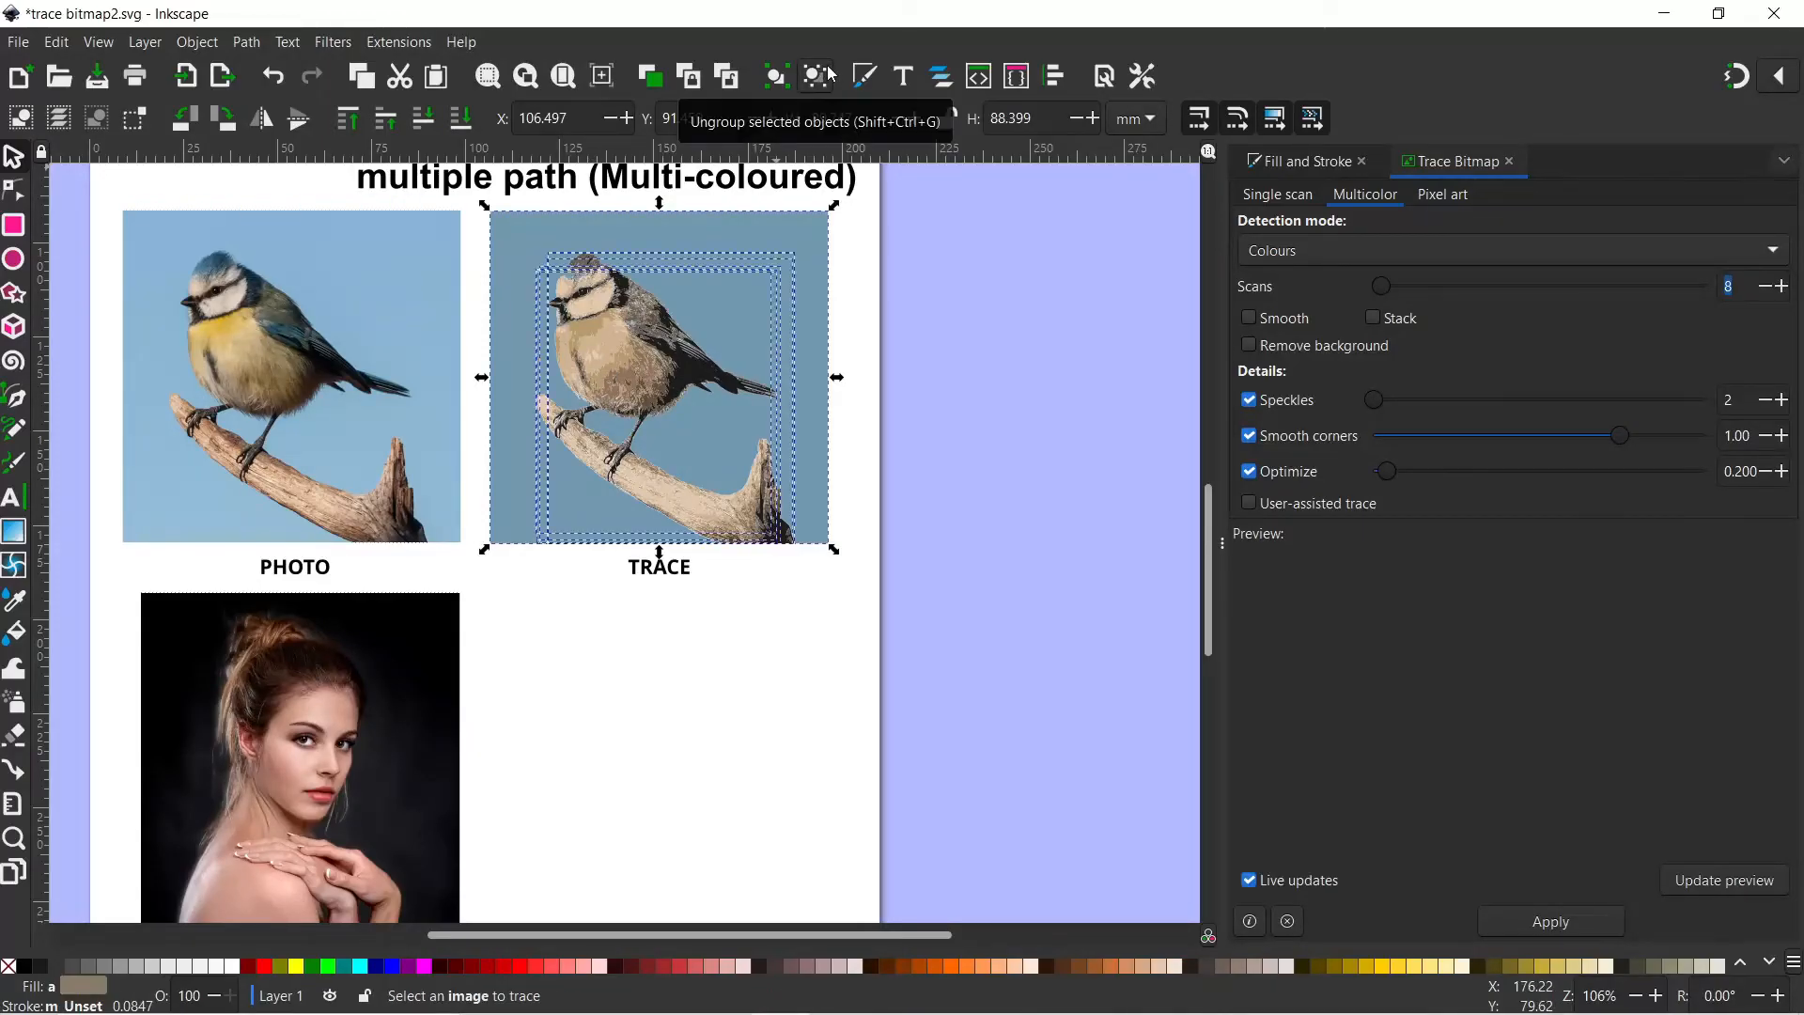
pyautogui.click(952, 329)
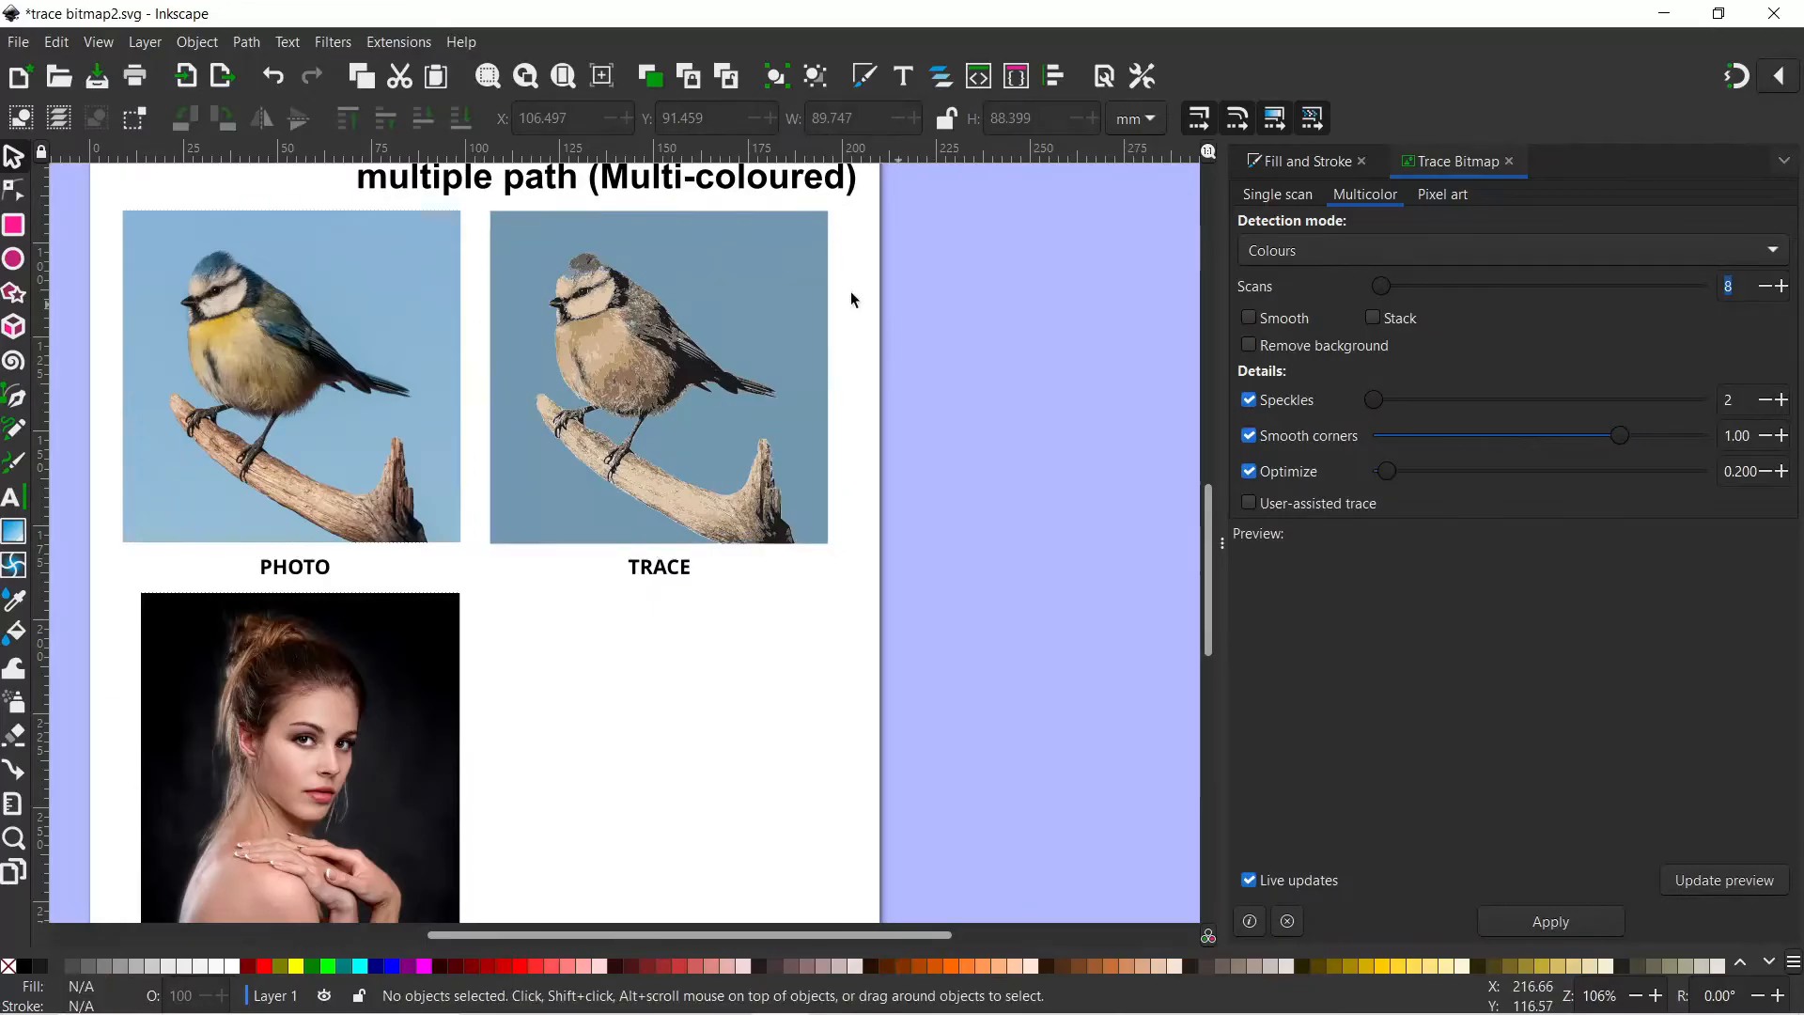
pyautogui.click(760, 283)
pyautogui.press('Delete')
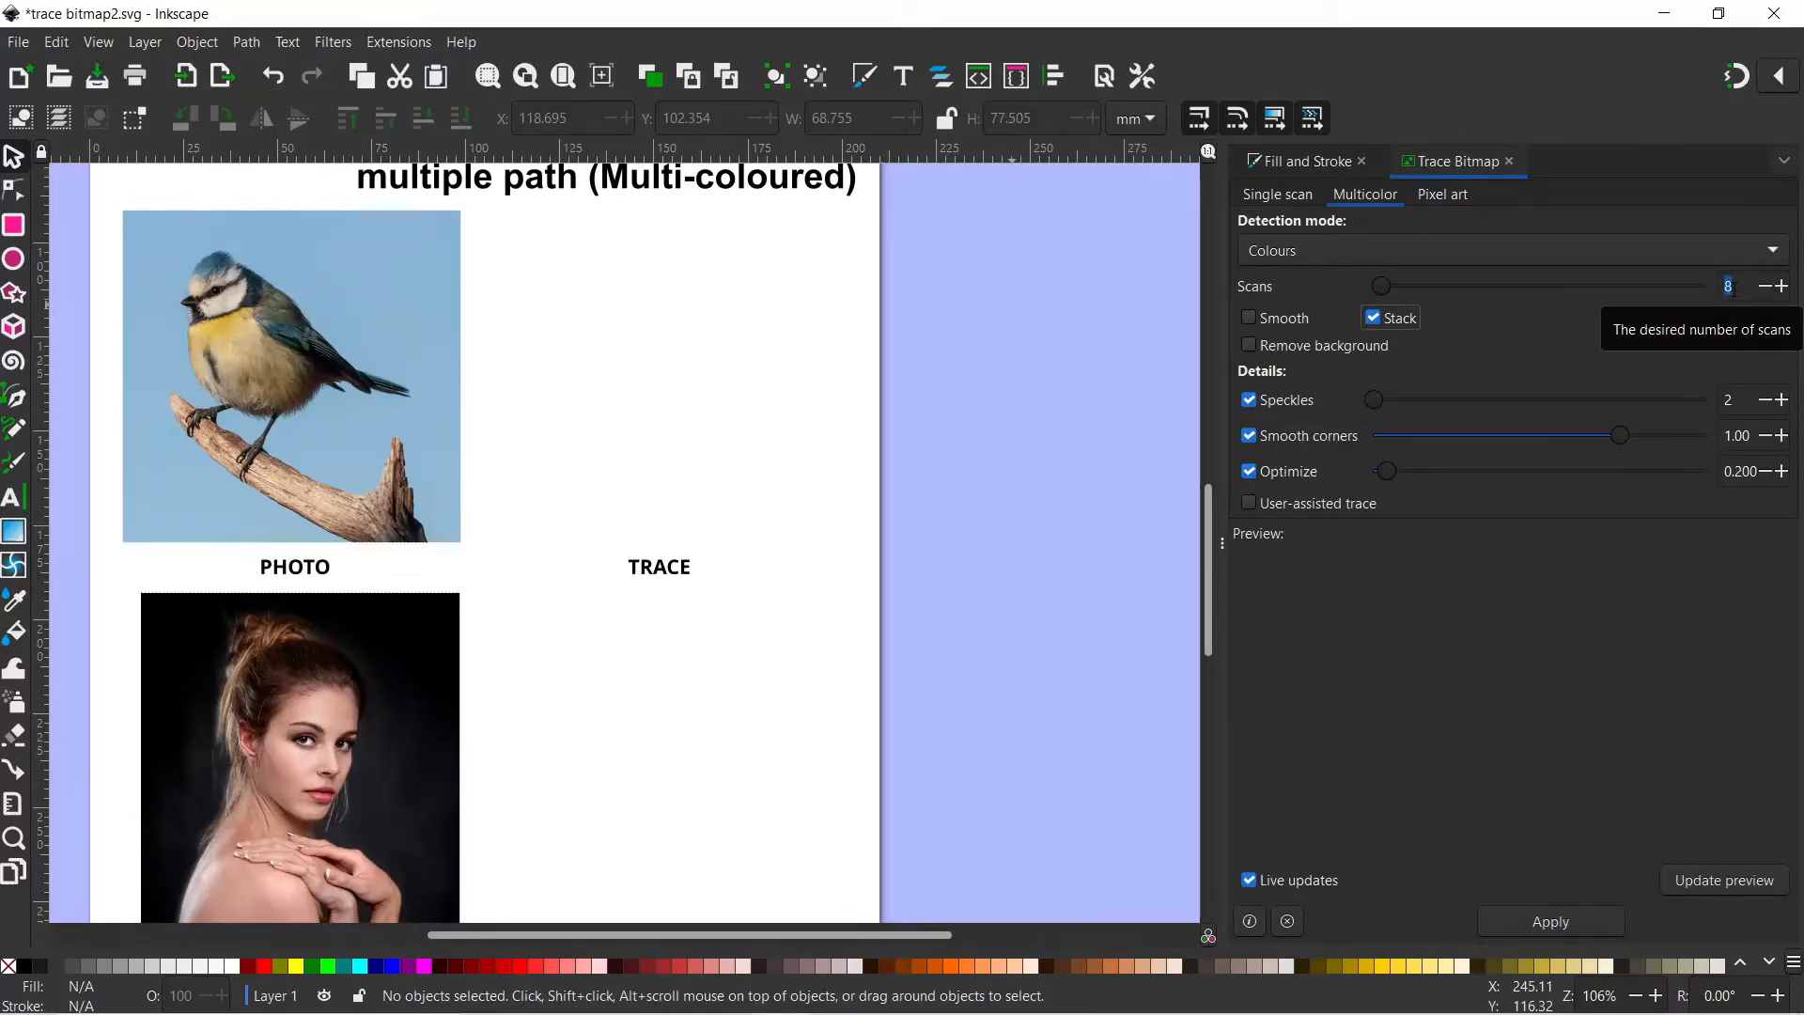
# Trace the bird photo in multicolor Colours mode with 20 scans and Stack enabled, and place the trace above the TRACE label
pyautogui.click(1727, 285)
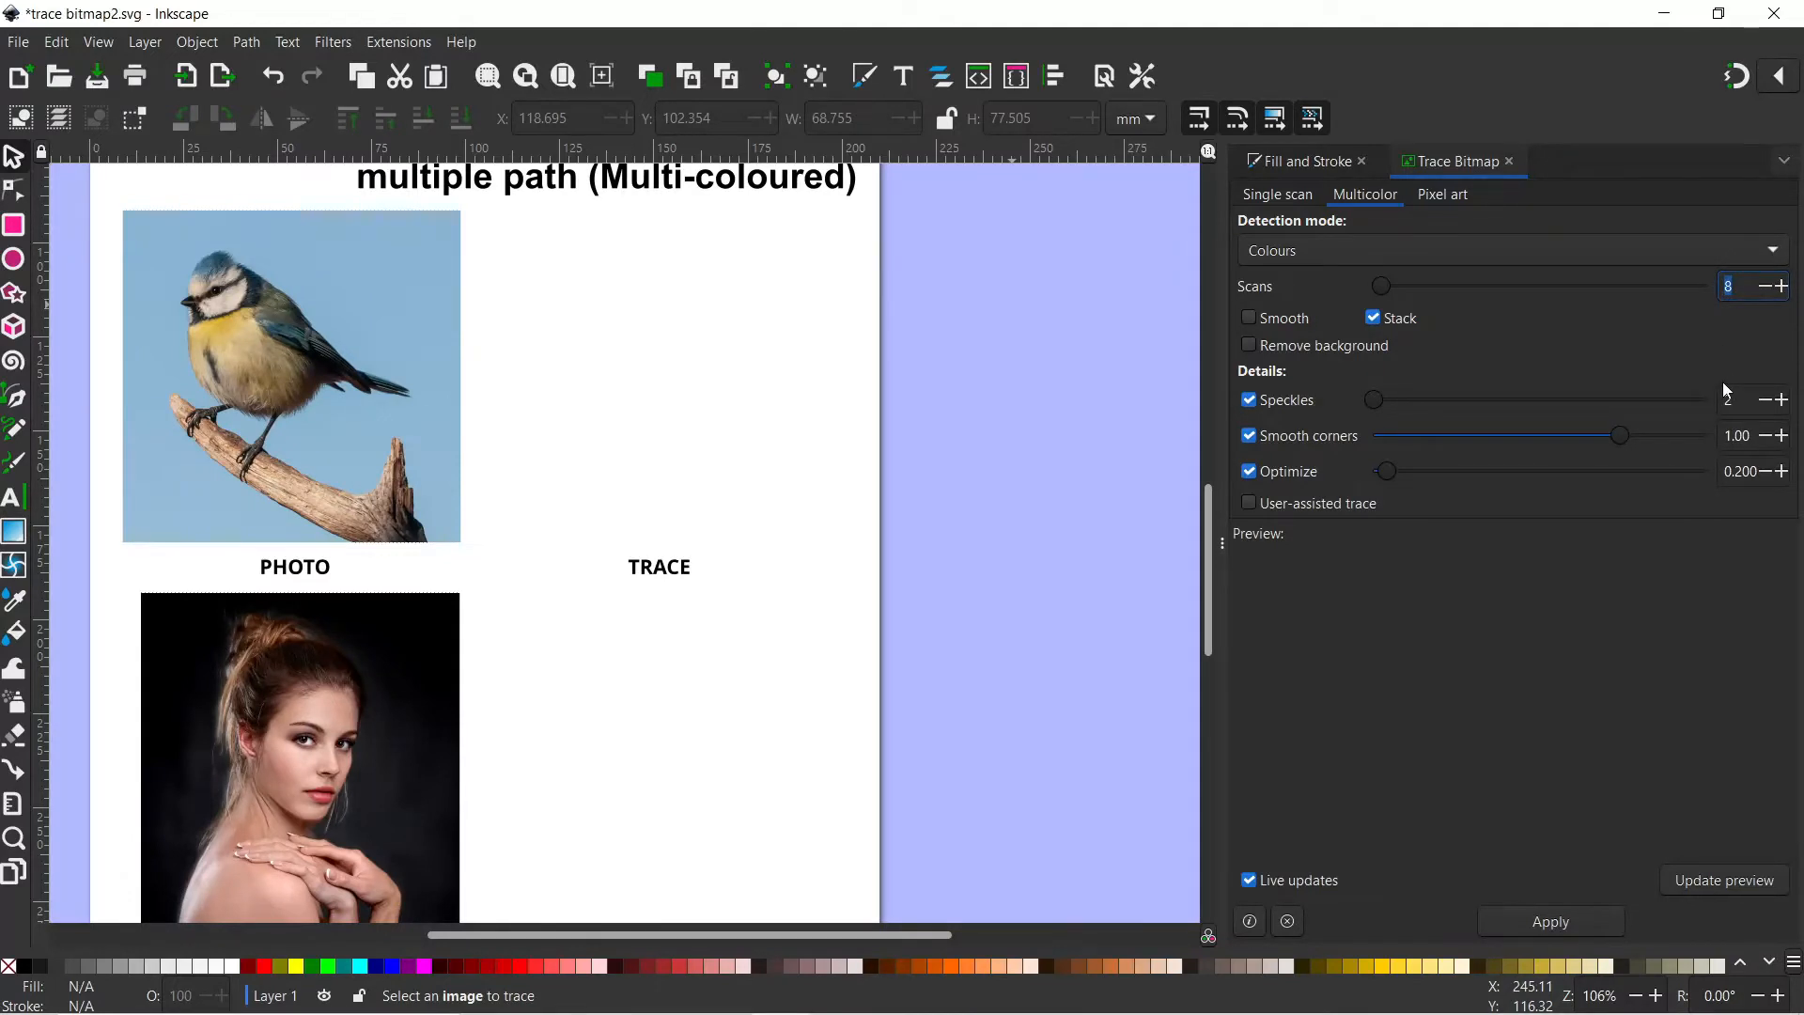
pyautogui.write('20')
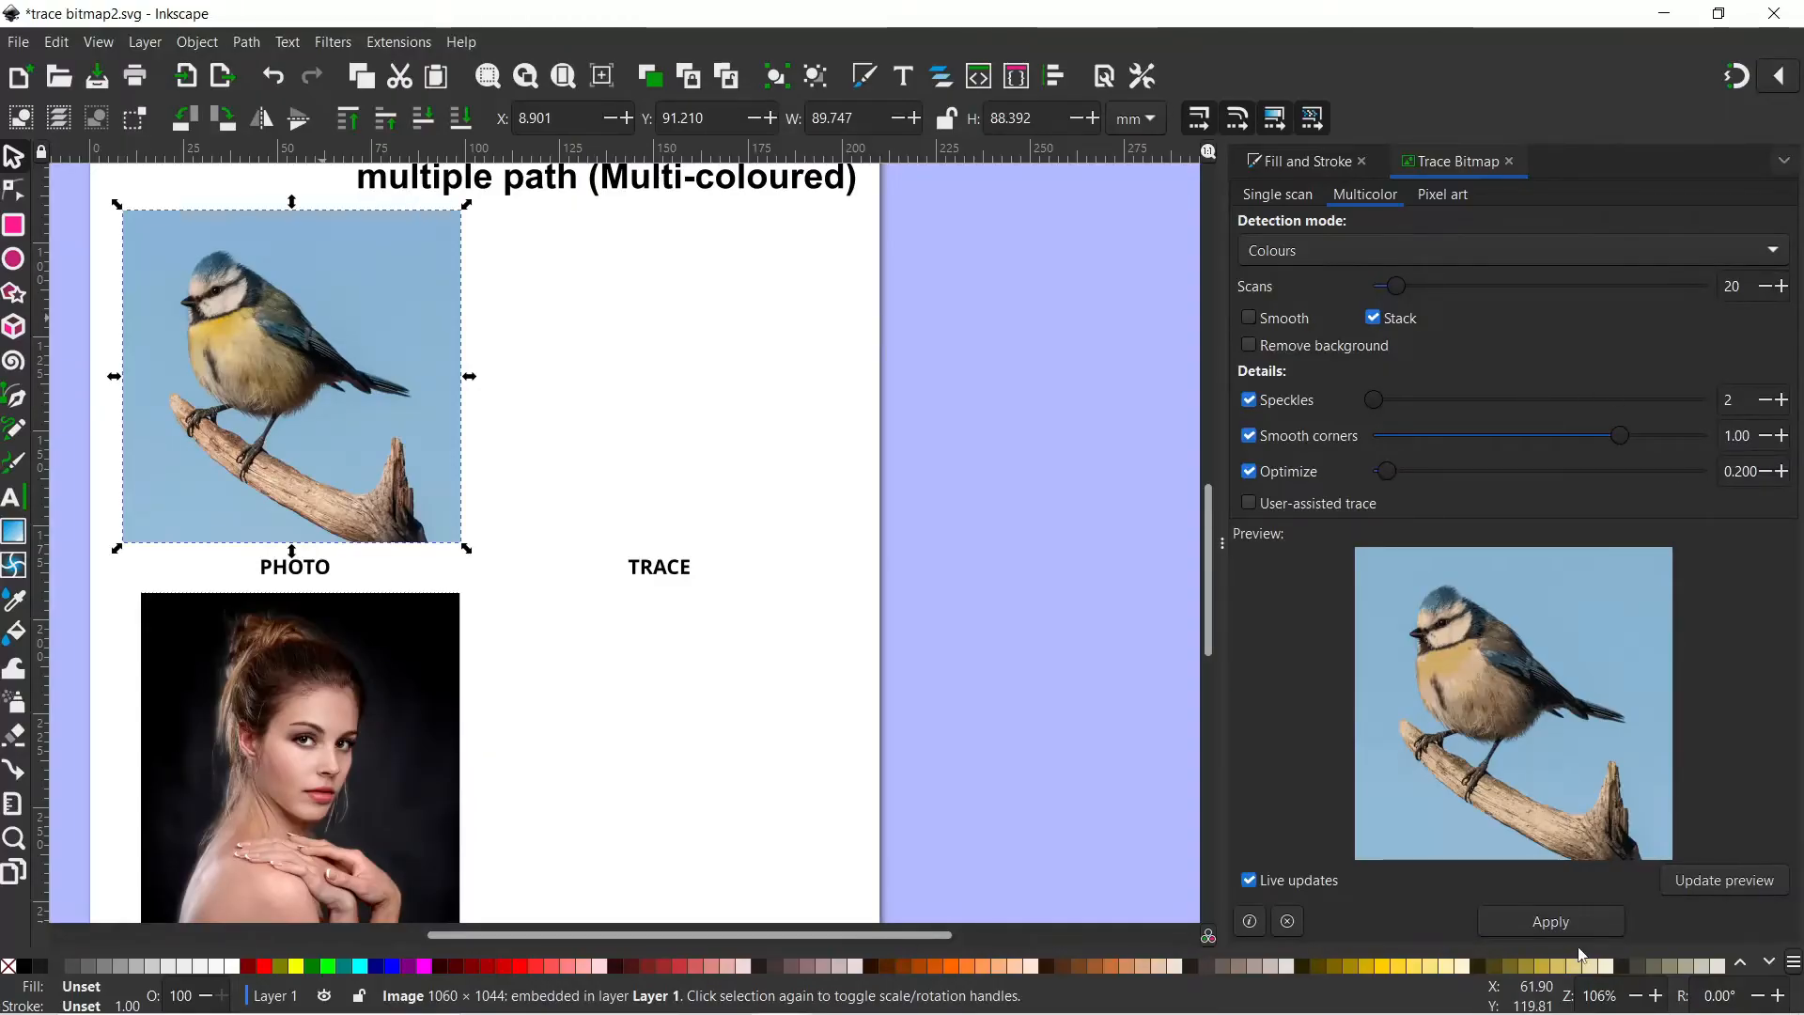
pyautogui.click(1551, 920)
pyautogui.moveTo(431, 330)
pyautogui.mouseDown()
pyautogui.moveTo(786, 339)
pyautogui.moveTo(834, 322)
pyautogui.moveTo(789, 310)
pyautogui.moveTo(767, 361)
pyautogui.mouseUp()
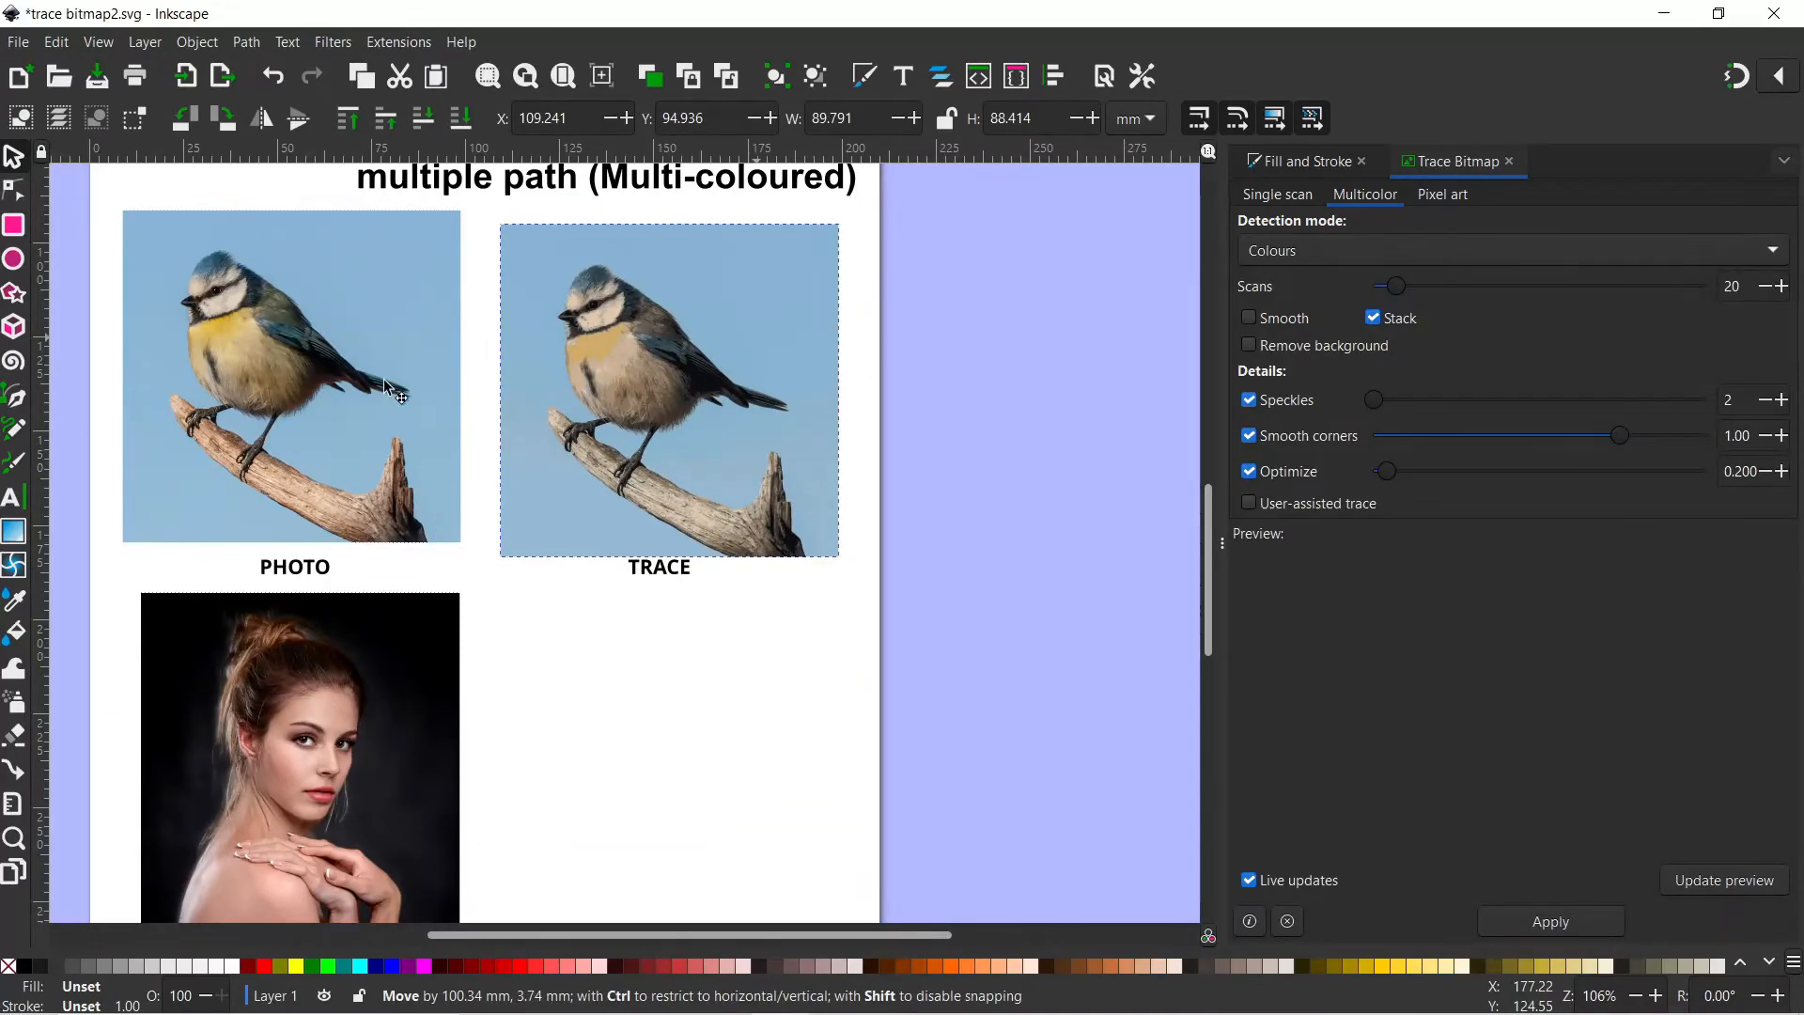
pyautogui.moveTo(566, 455); pyautogui.dragTo(566, 457)
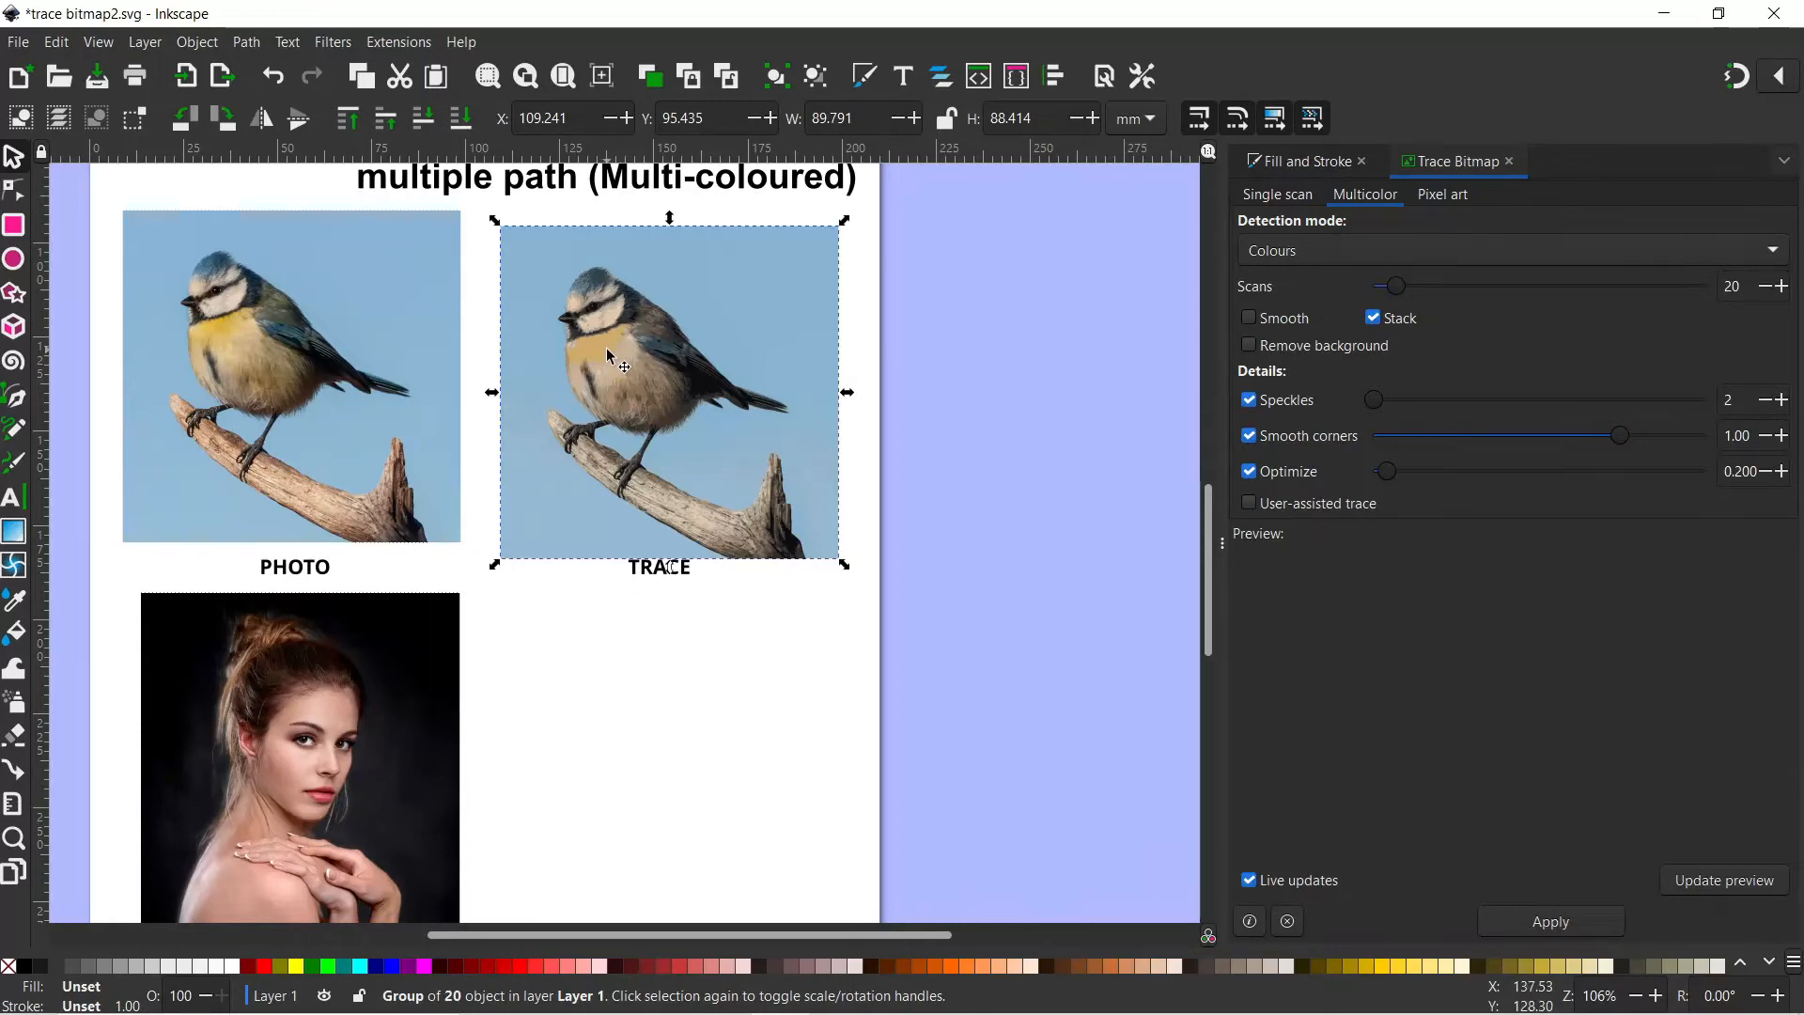
# Trace the portrait photo in multicolor Colours mode with 40 scans and Stack enabled, and place the trace beside the portrait
pyautogui.scroll(-5, 1015, 643)
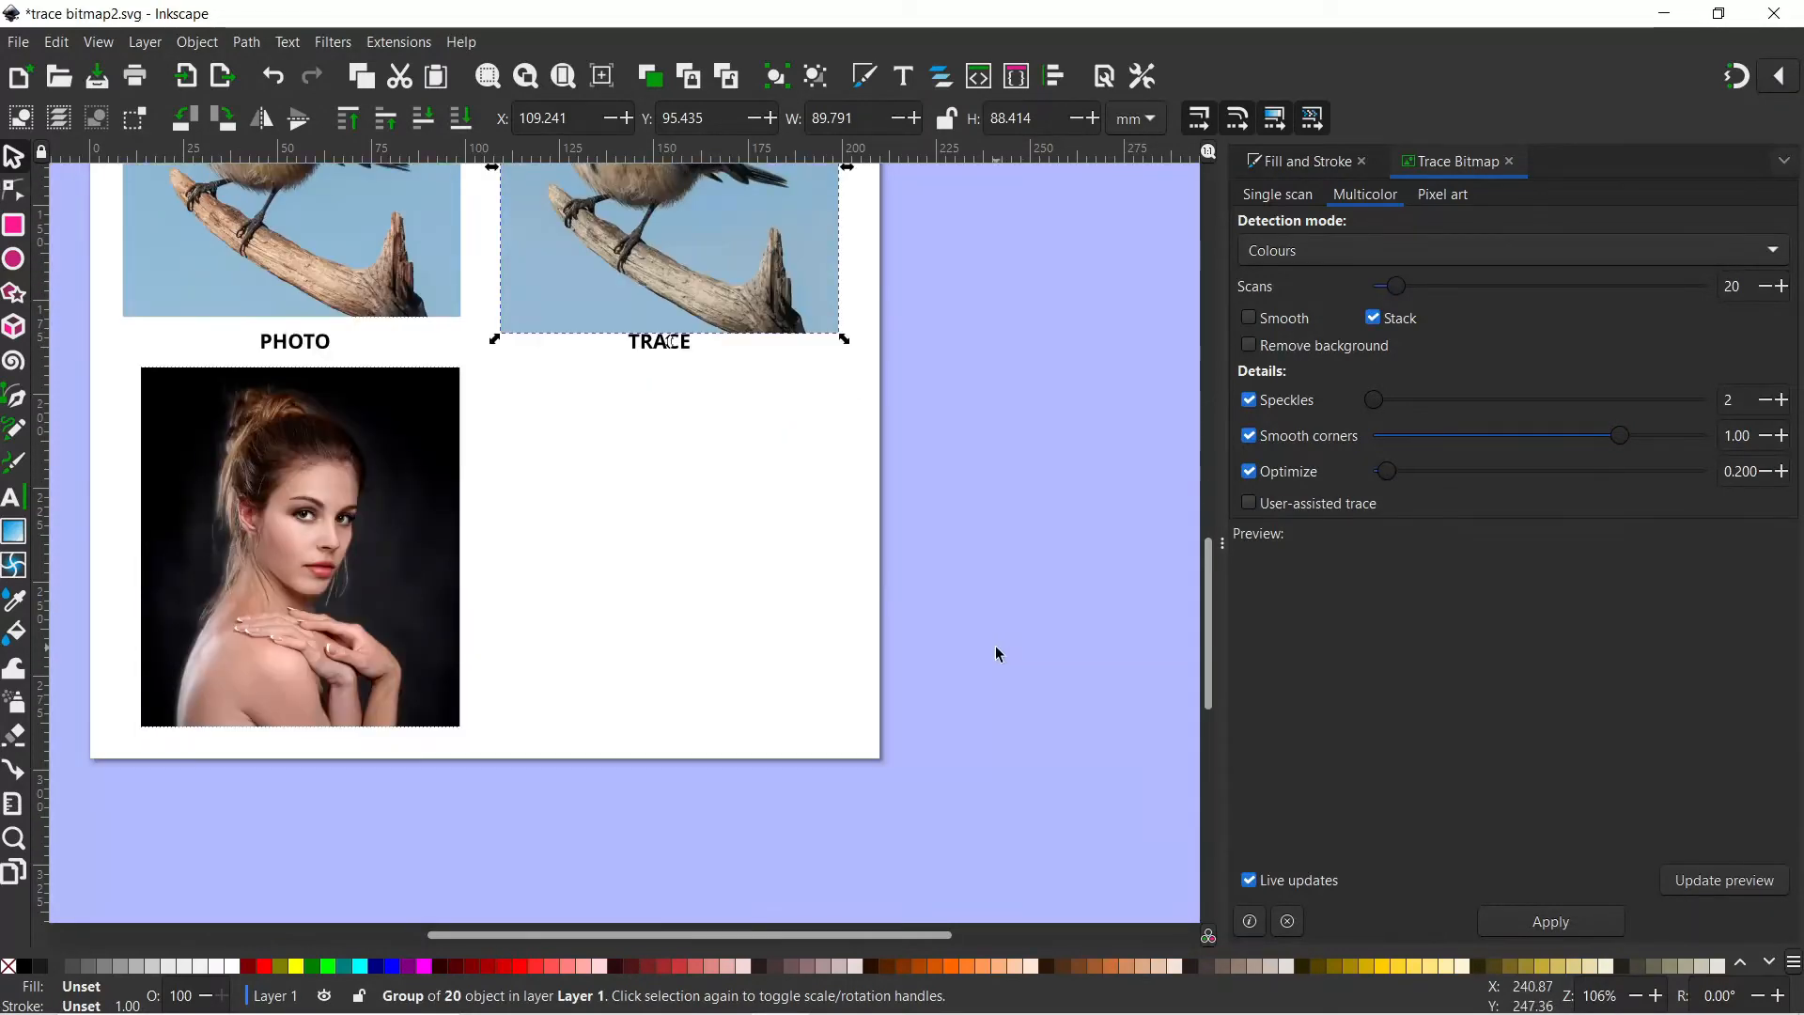
pyautogui.click(1656, 996)
pyautogui.click(1656, 995)
pyautogui.click(1656, 995)
pyautogui.click(1656, 995)
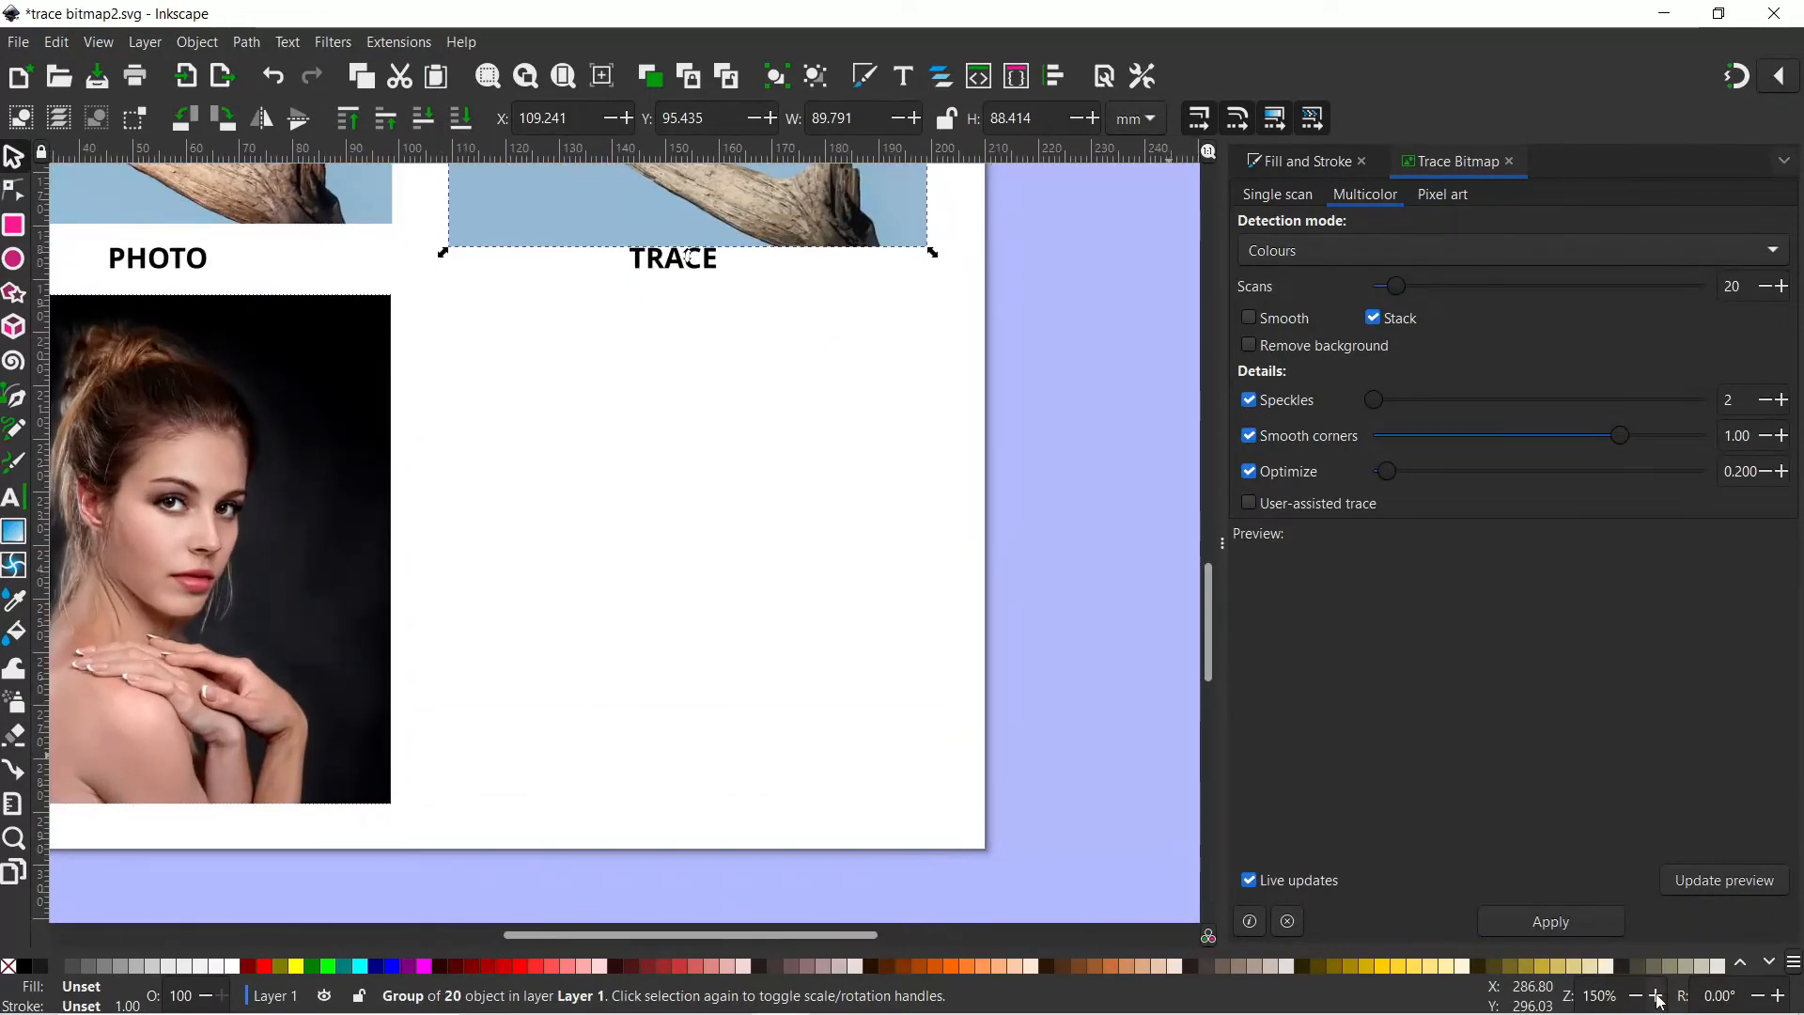
pyautogui.click(1655, 995)
pyautogui.hscroll(-7, 652, 447)
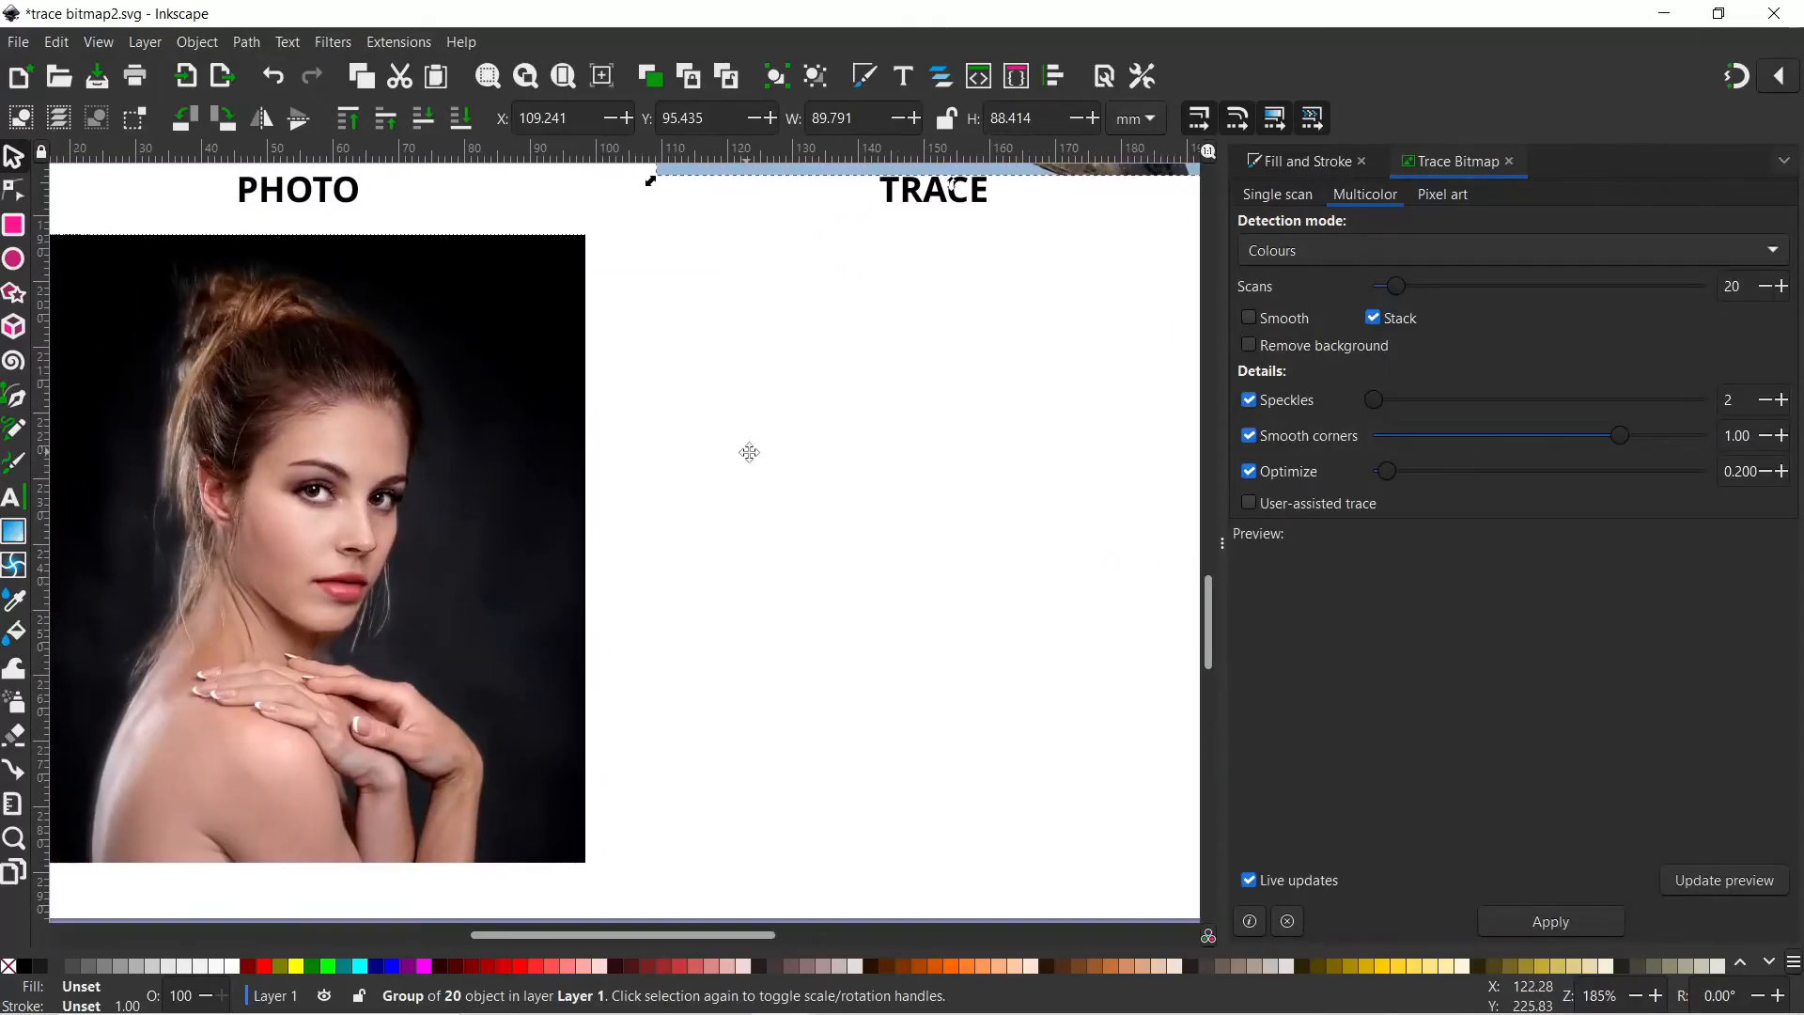
pyautogui.moveTo(1222, 543); pyautogui.dragTo(1284, 543)
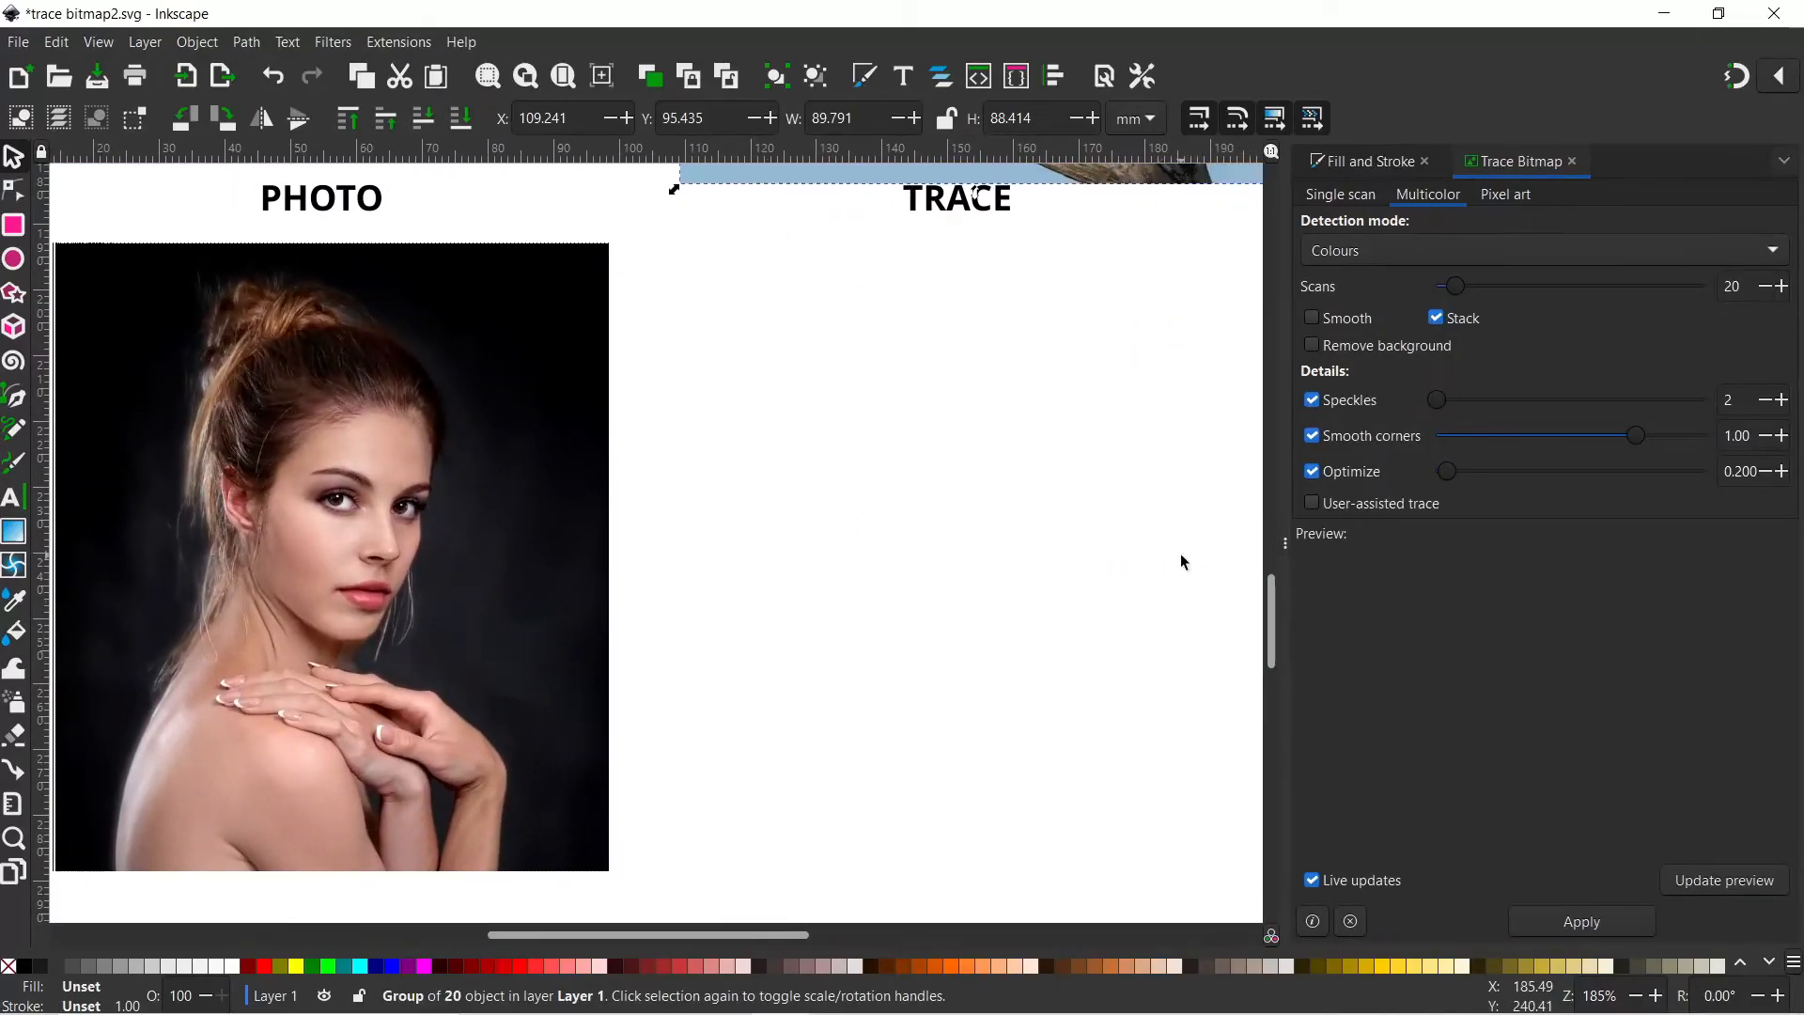
pyautogui.click(566, 367)
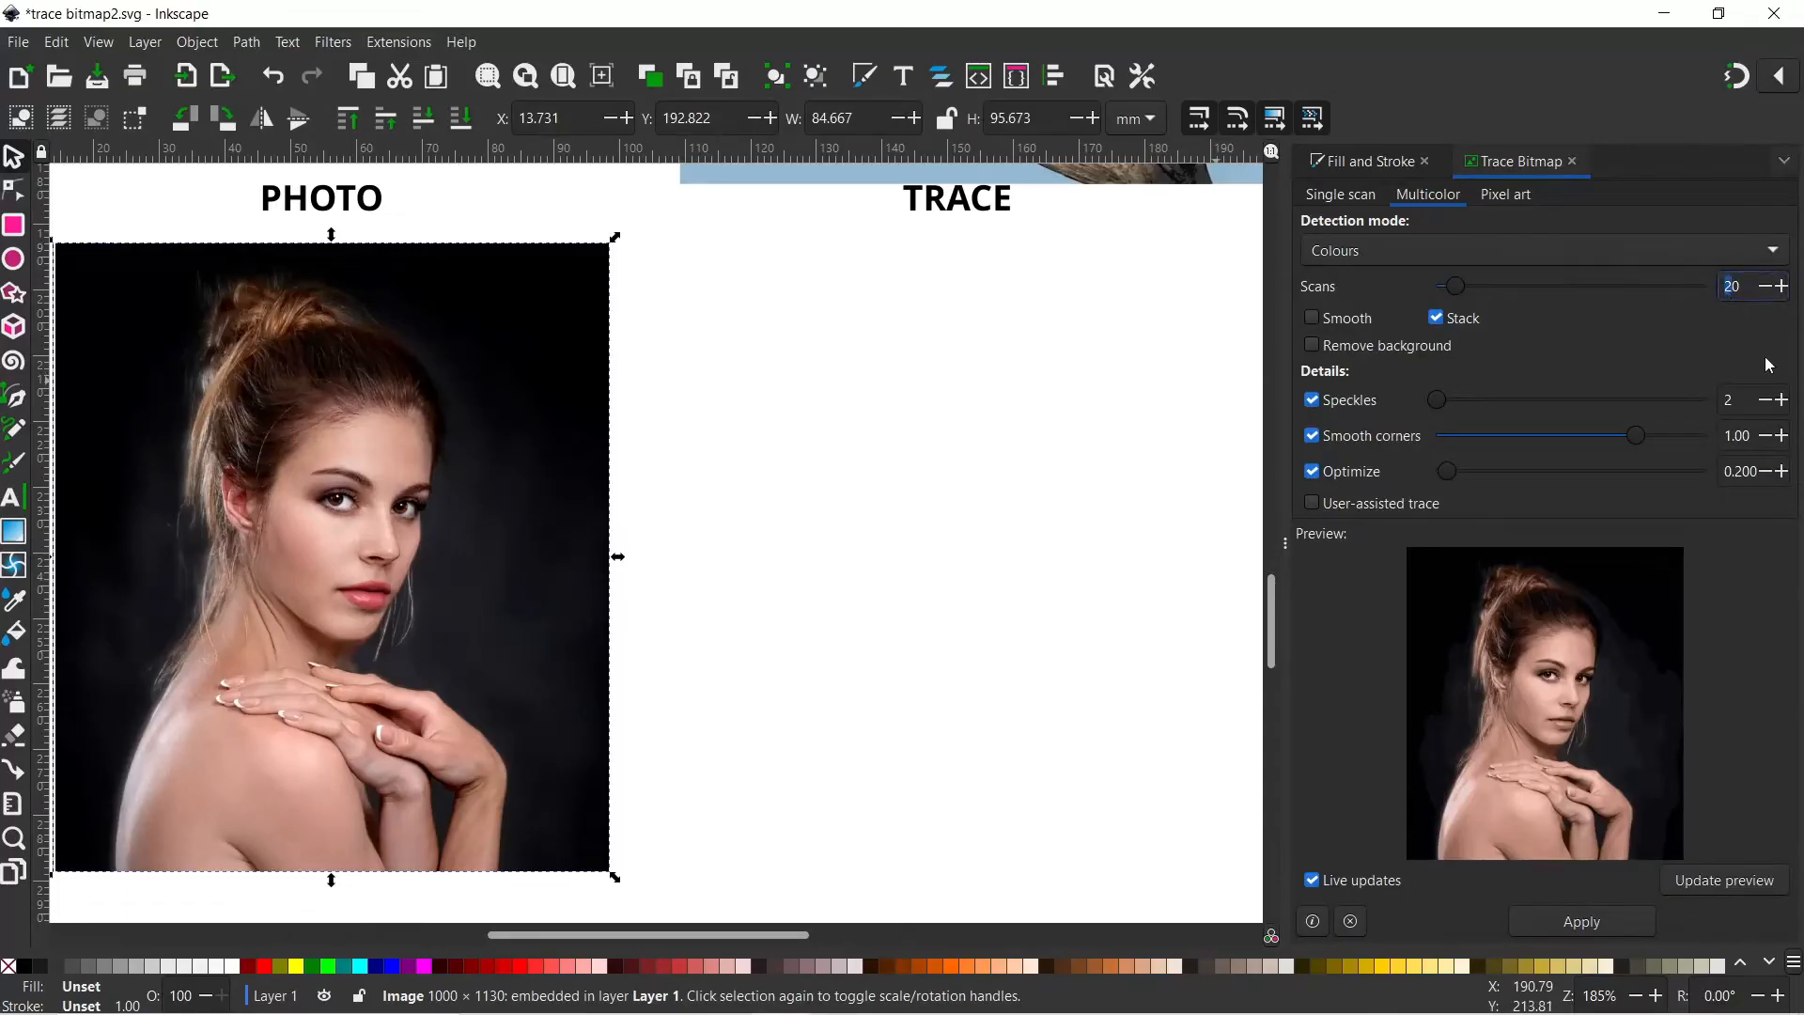
pyautogui.write('4')
pyautogui.click(1561, 916)
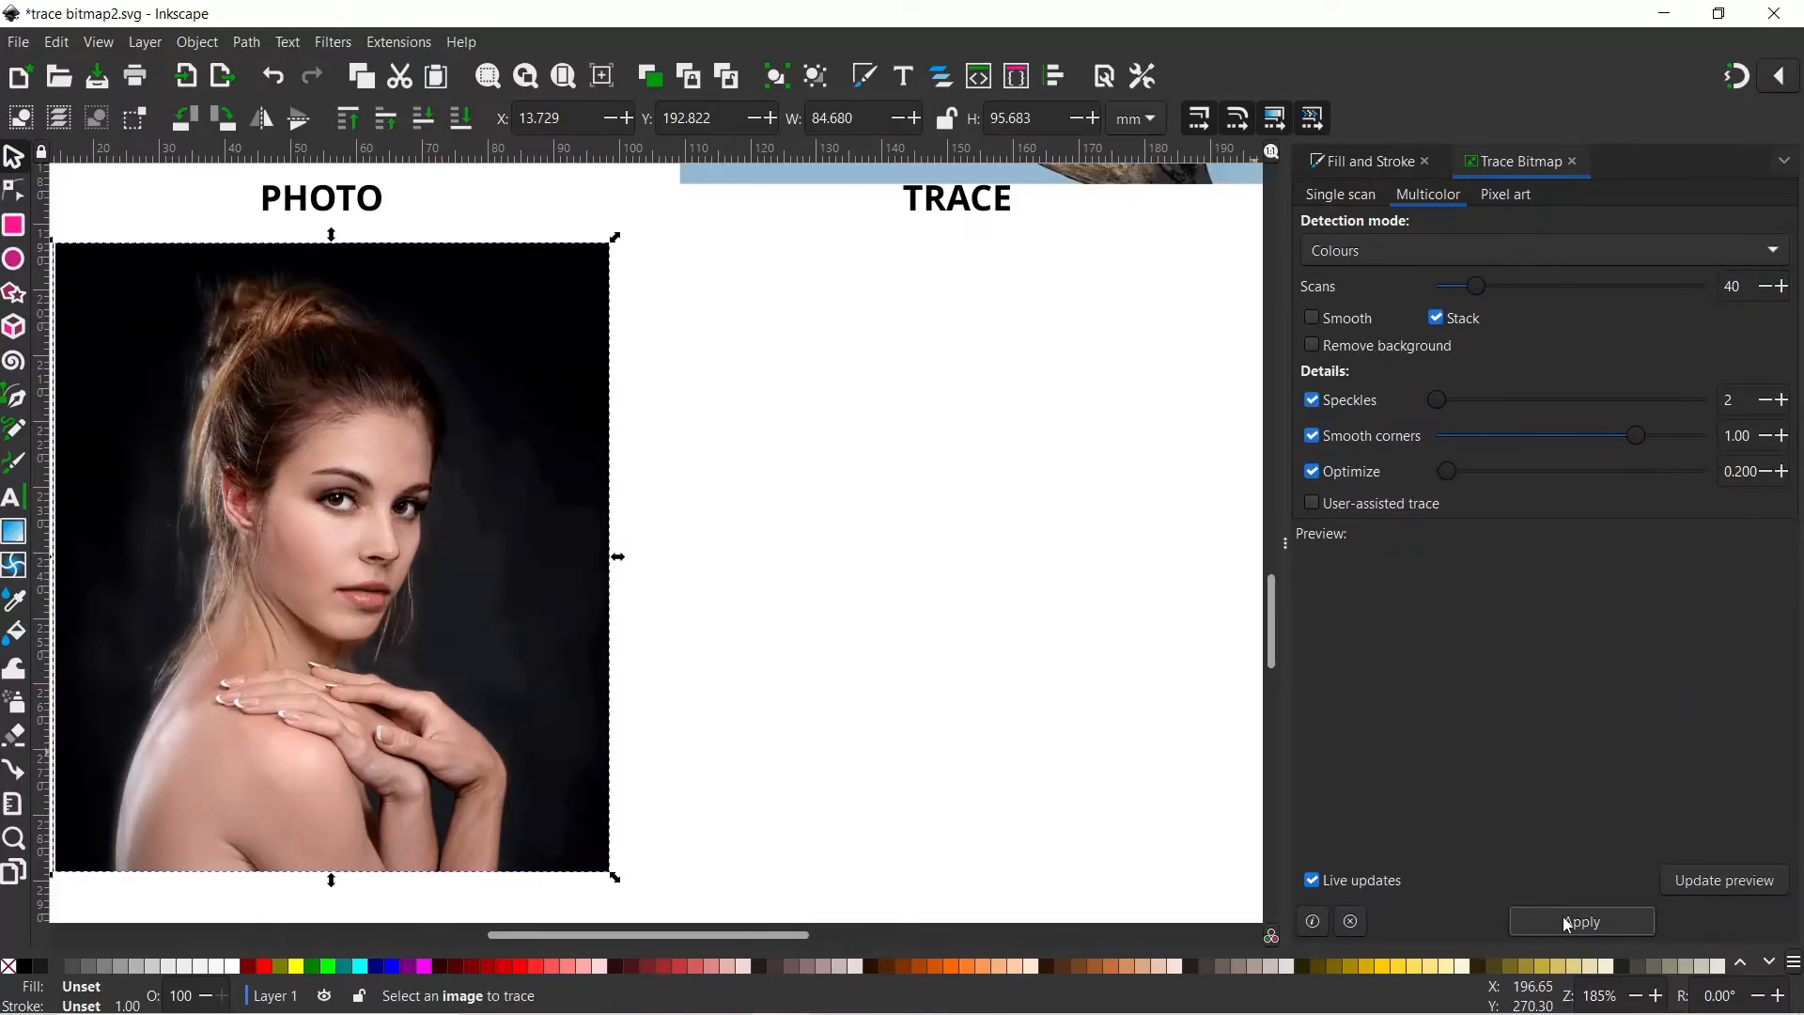
pyautogui.moveTo(290, 508)
pyautogui.mouseDown()
pyautogui.moveTo(980, 535)
pyautogui.moveTo(980, 502)
pyautogui.moveTo(946, 544)
pyautogui.moveTo(908, 545)
pyautogui.moveTo(923, 532)
pyautogui.mouseUp()
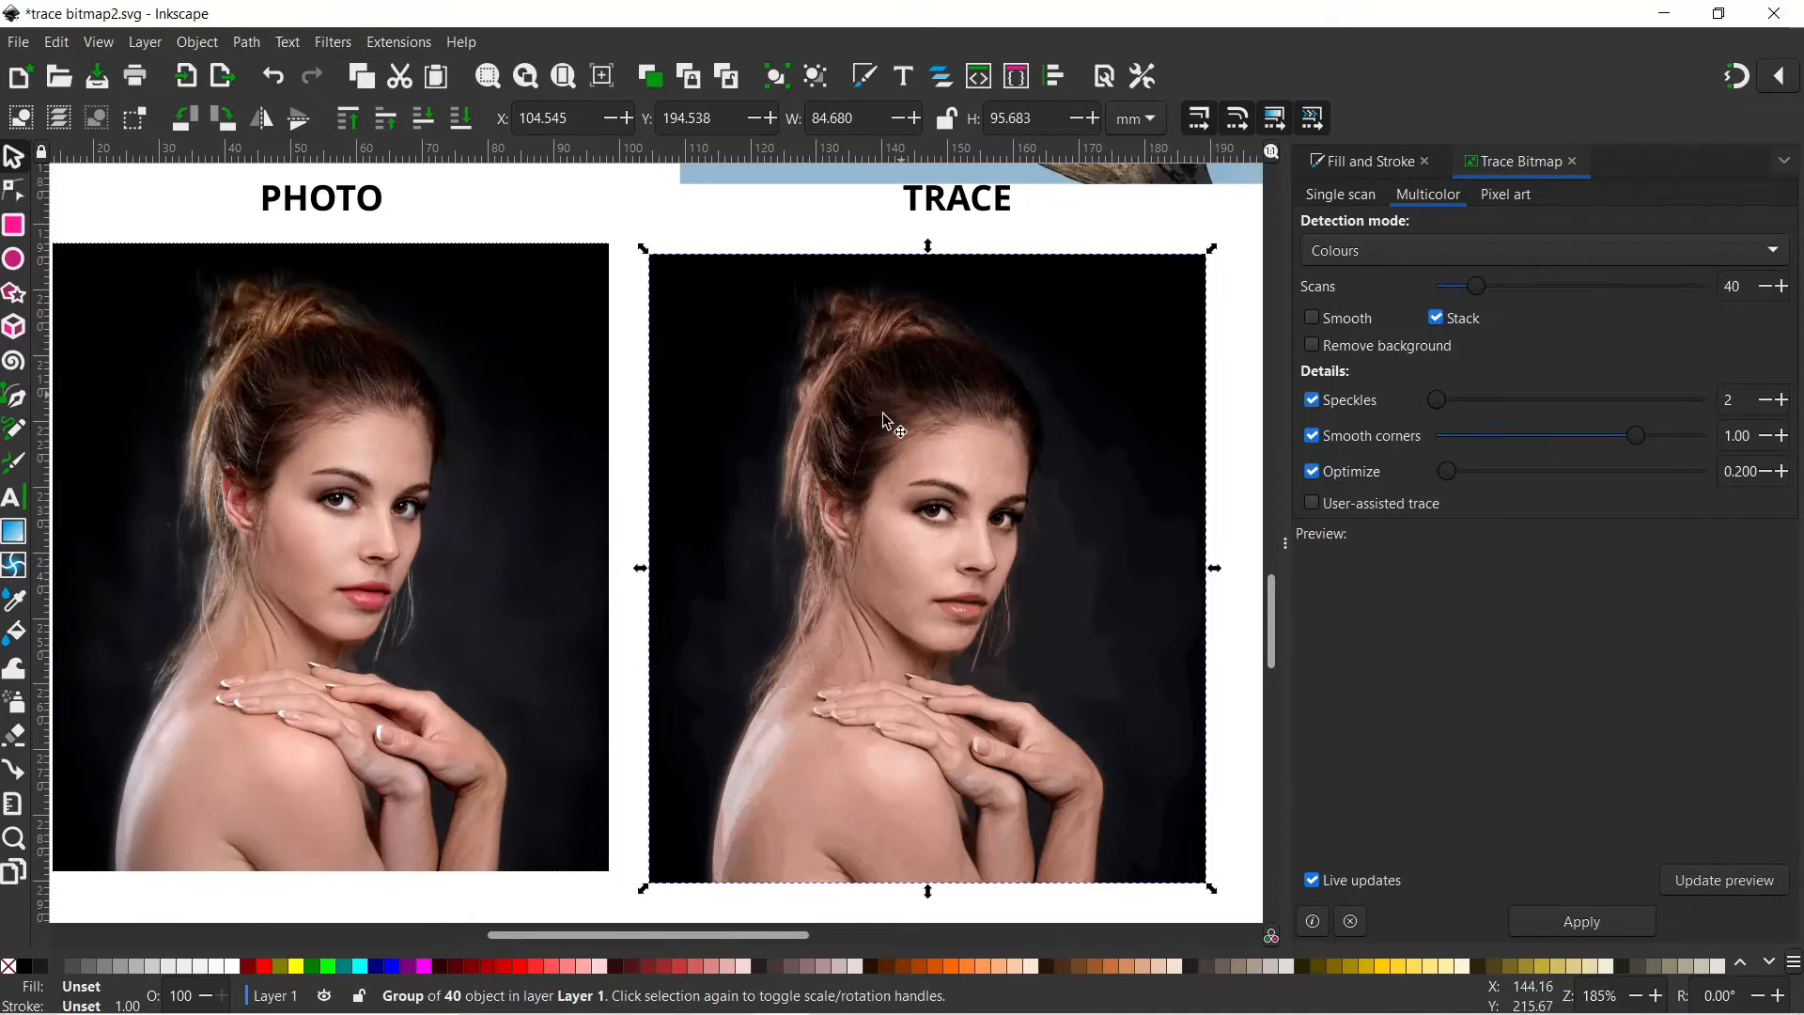
# Start the Brilliance colour filter on the portrait trace with live preview, setting brightness to 1.00 and over-saturation and lightness to 0
pyautogui.click(341, 45)
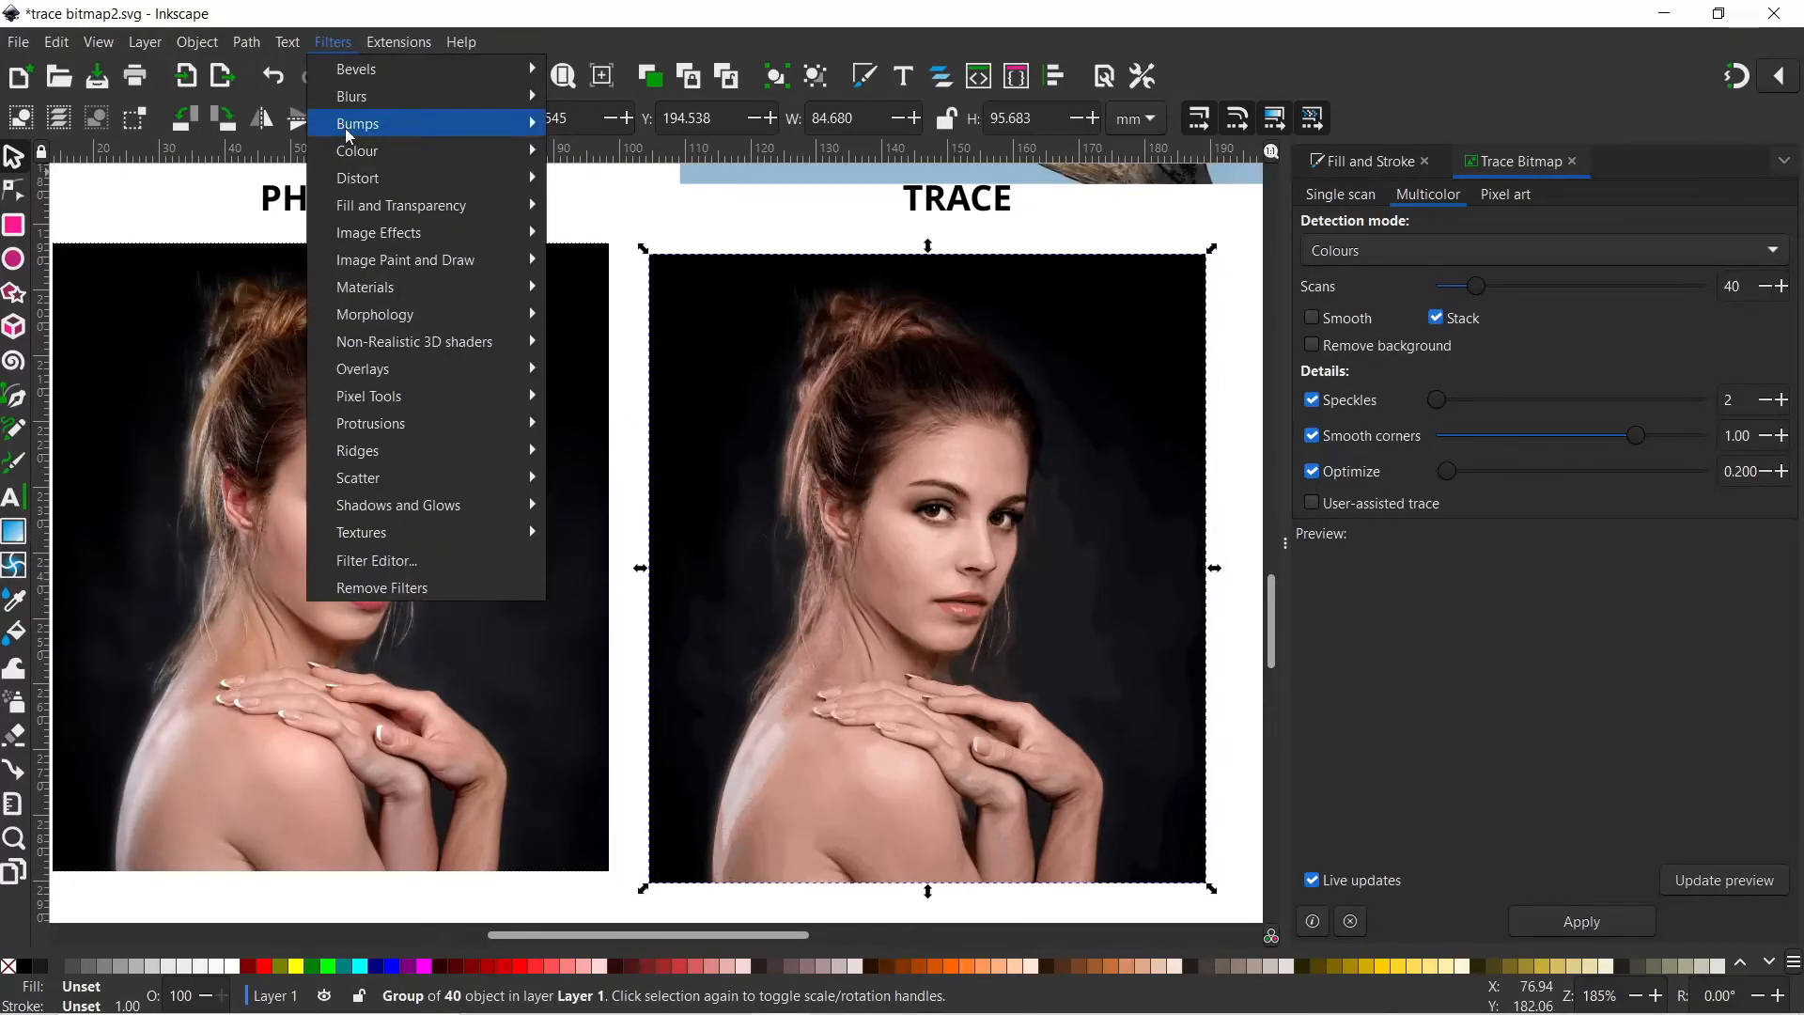
pyautogui.moveTo(351, 147)
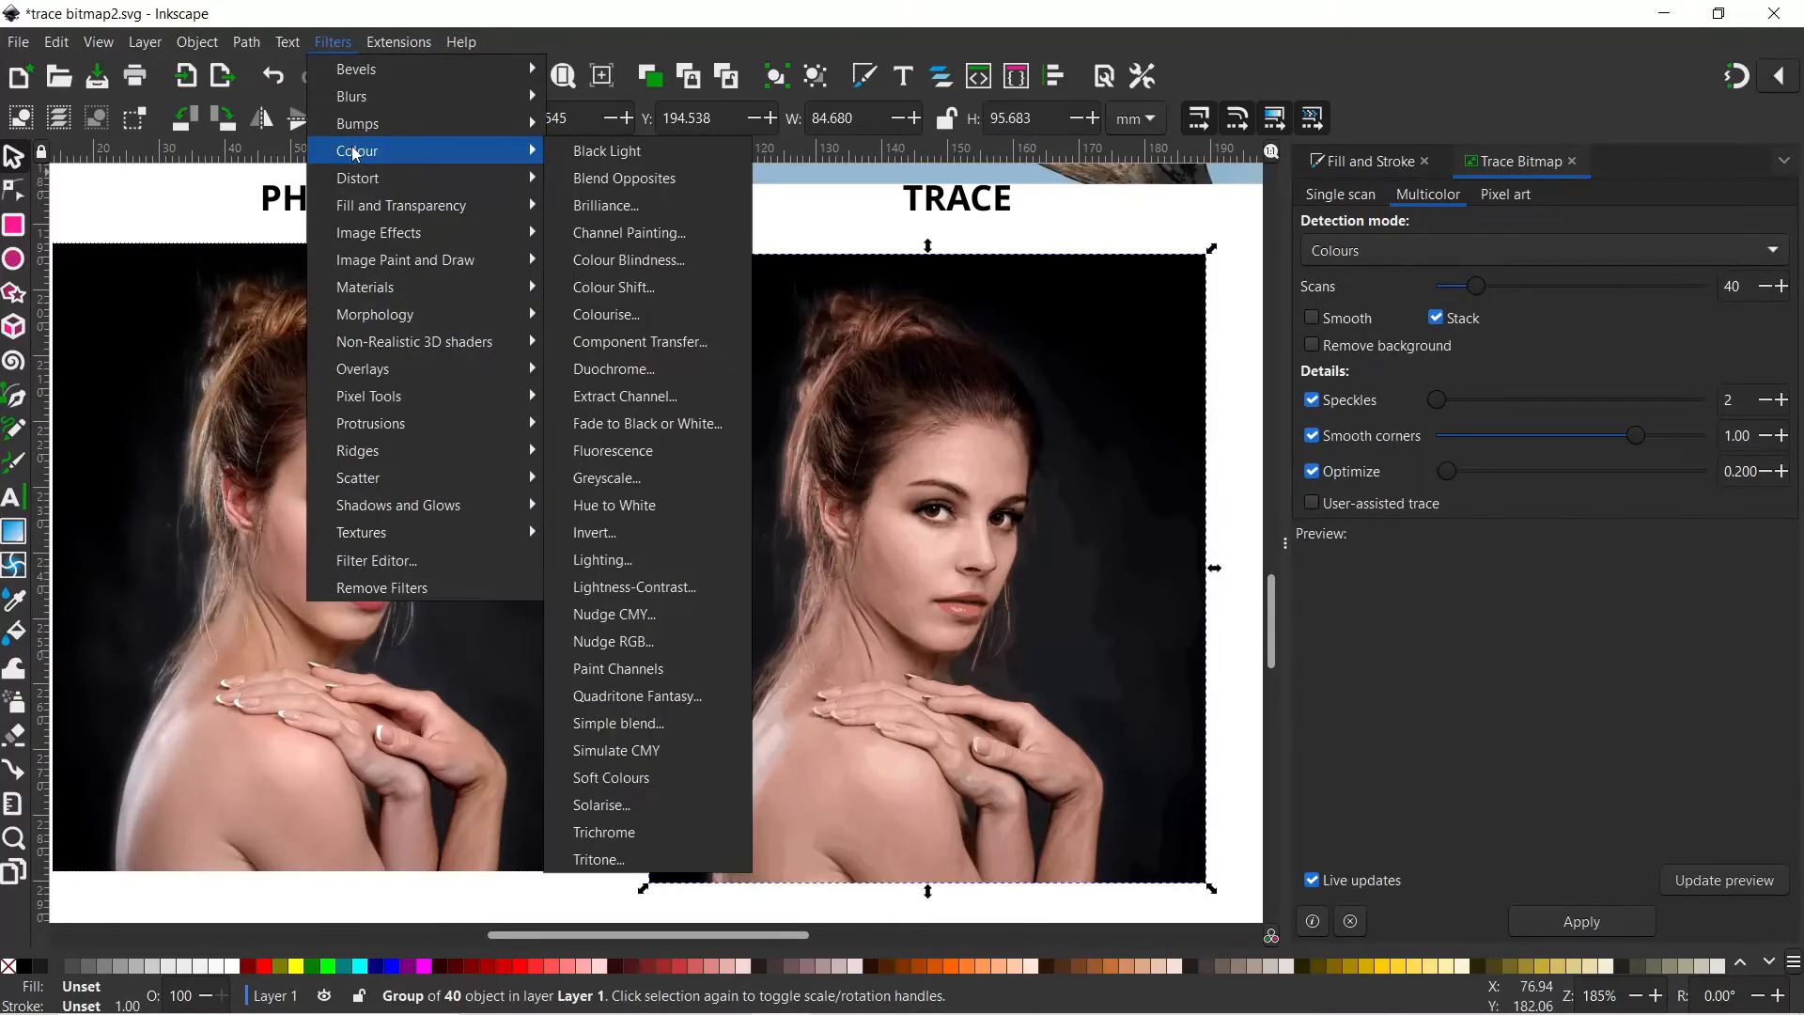
pyautogui.click(616, 205)
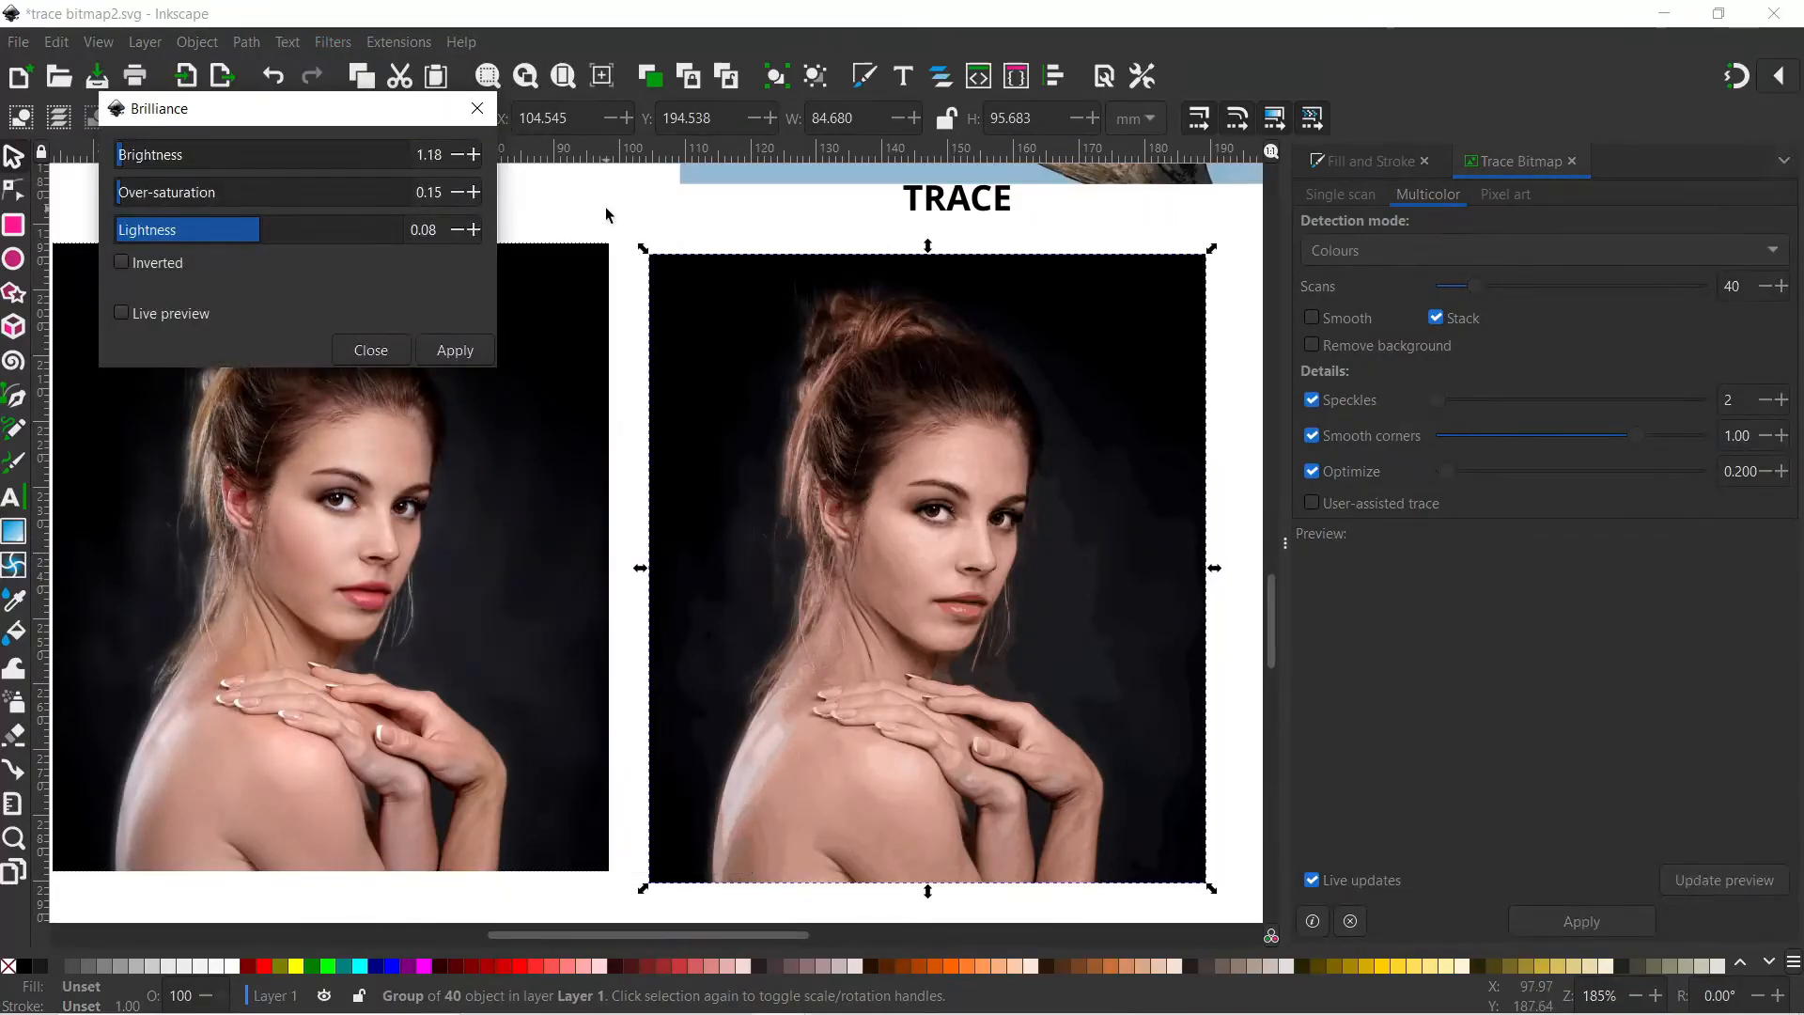
pyautogui.click(122, 312)
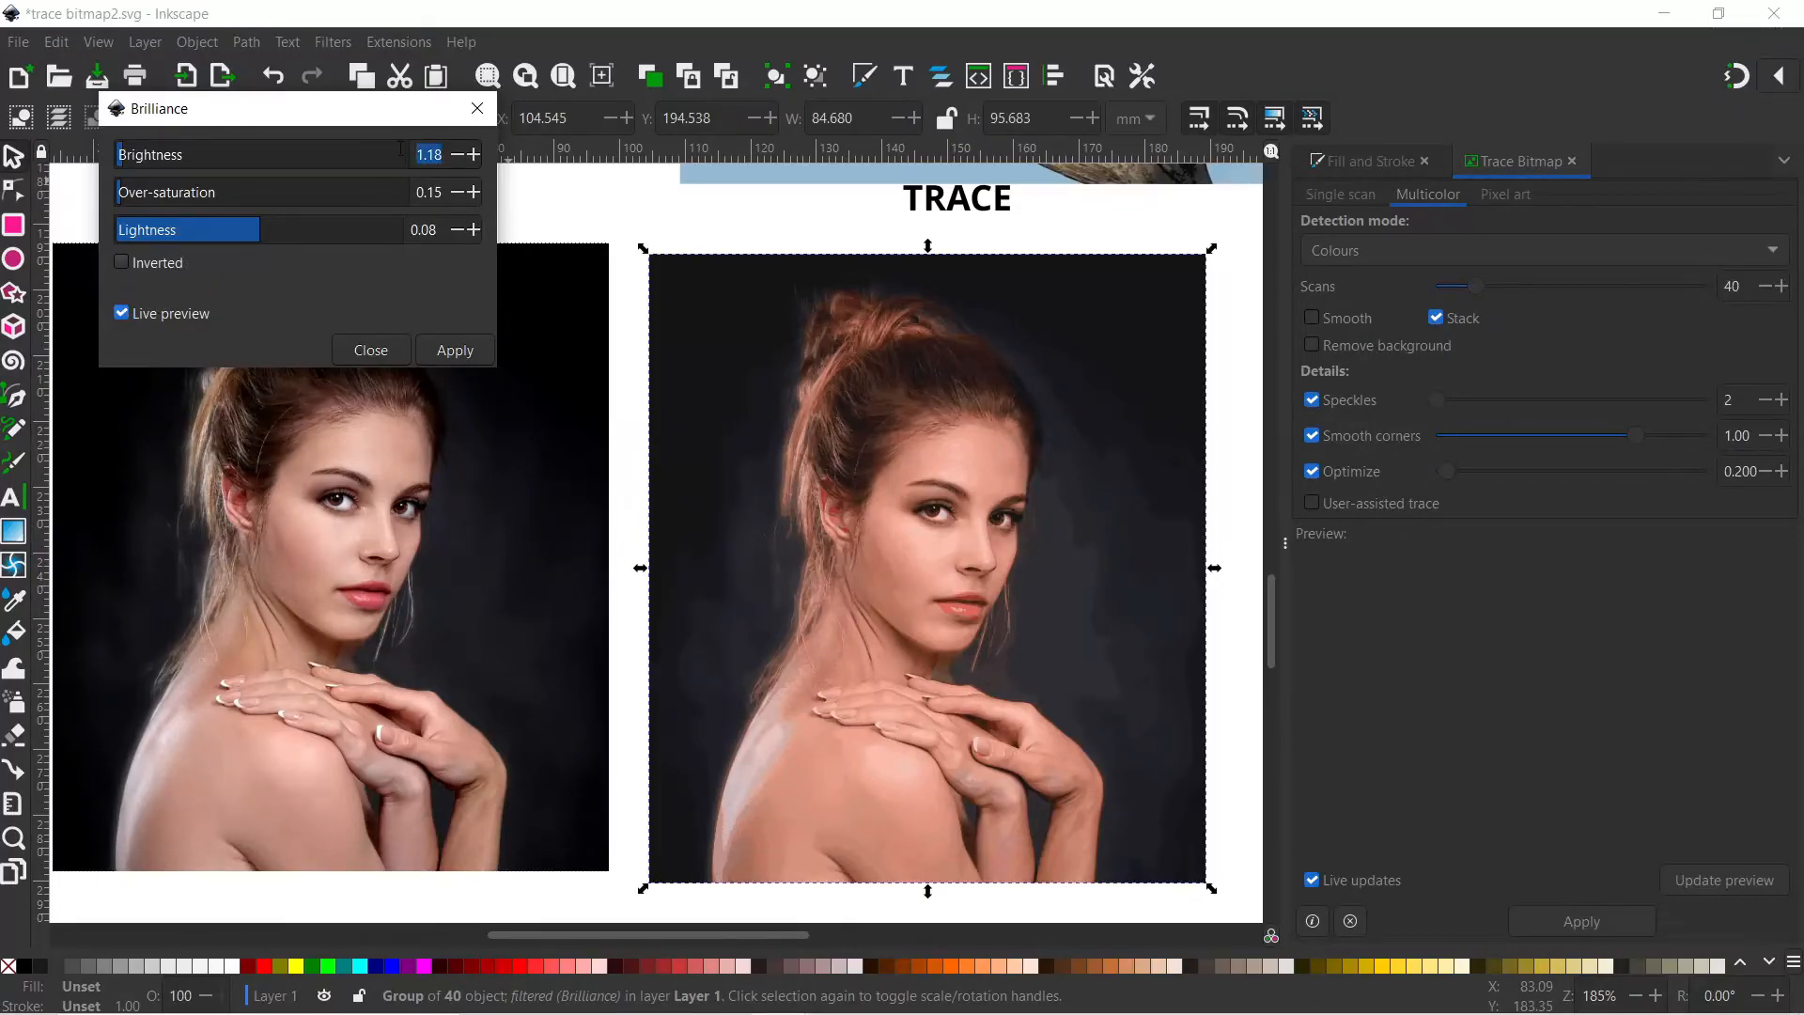
pyautogui.write('0')
pyautogui.press('Return')
pyautogui.doubleClick(430, 192)
pyautogui.write('0')
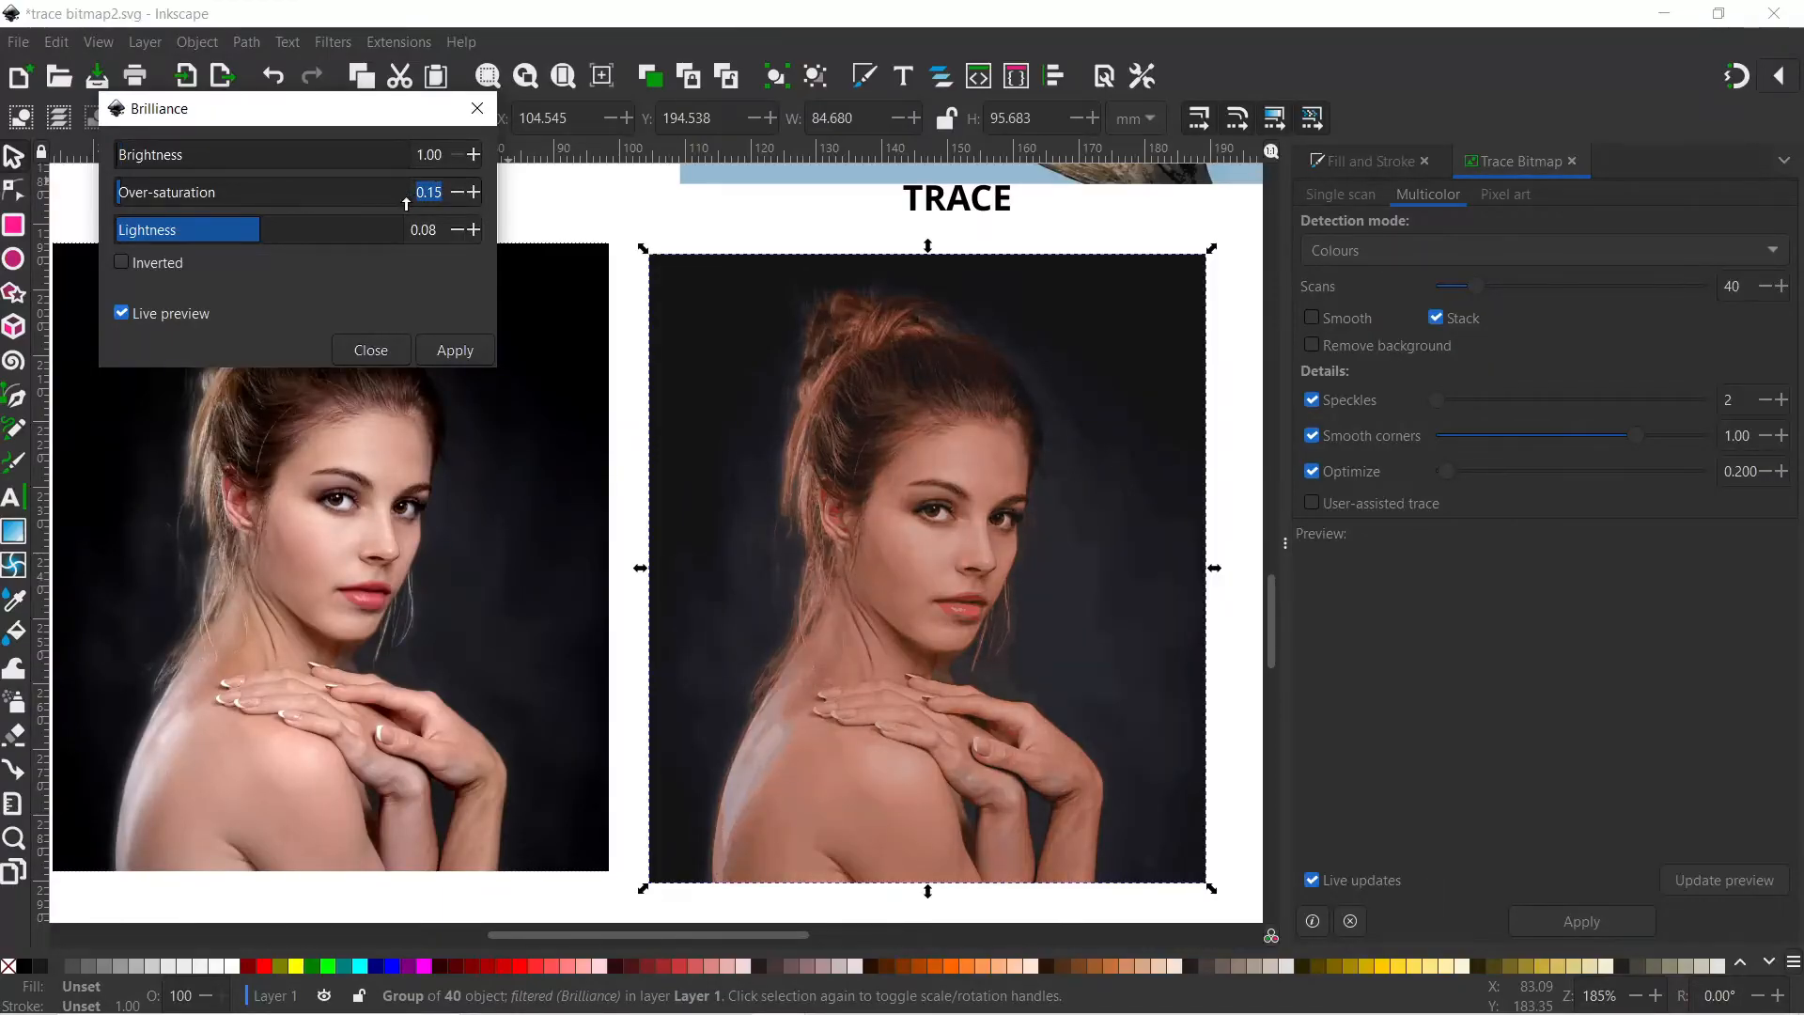
pyautogui.press('Tab')
pyautogui.write('0')
pyautogui.press('Return')
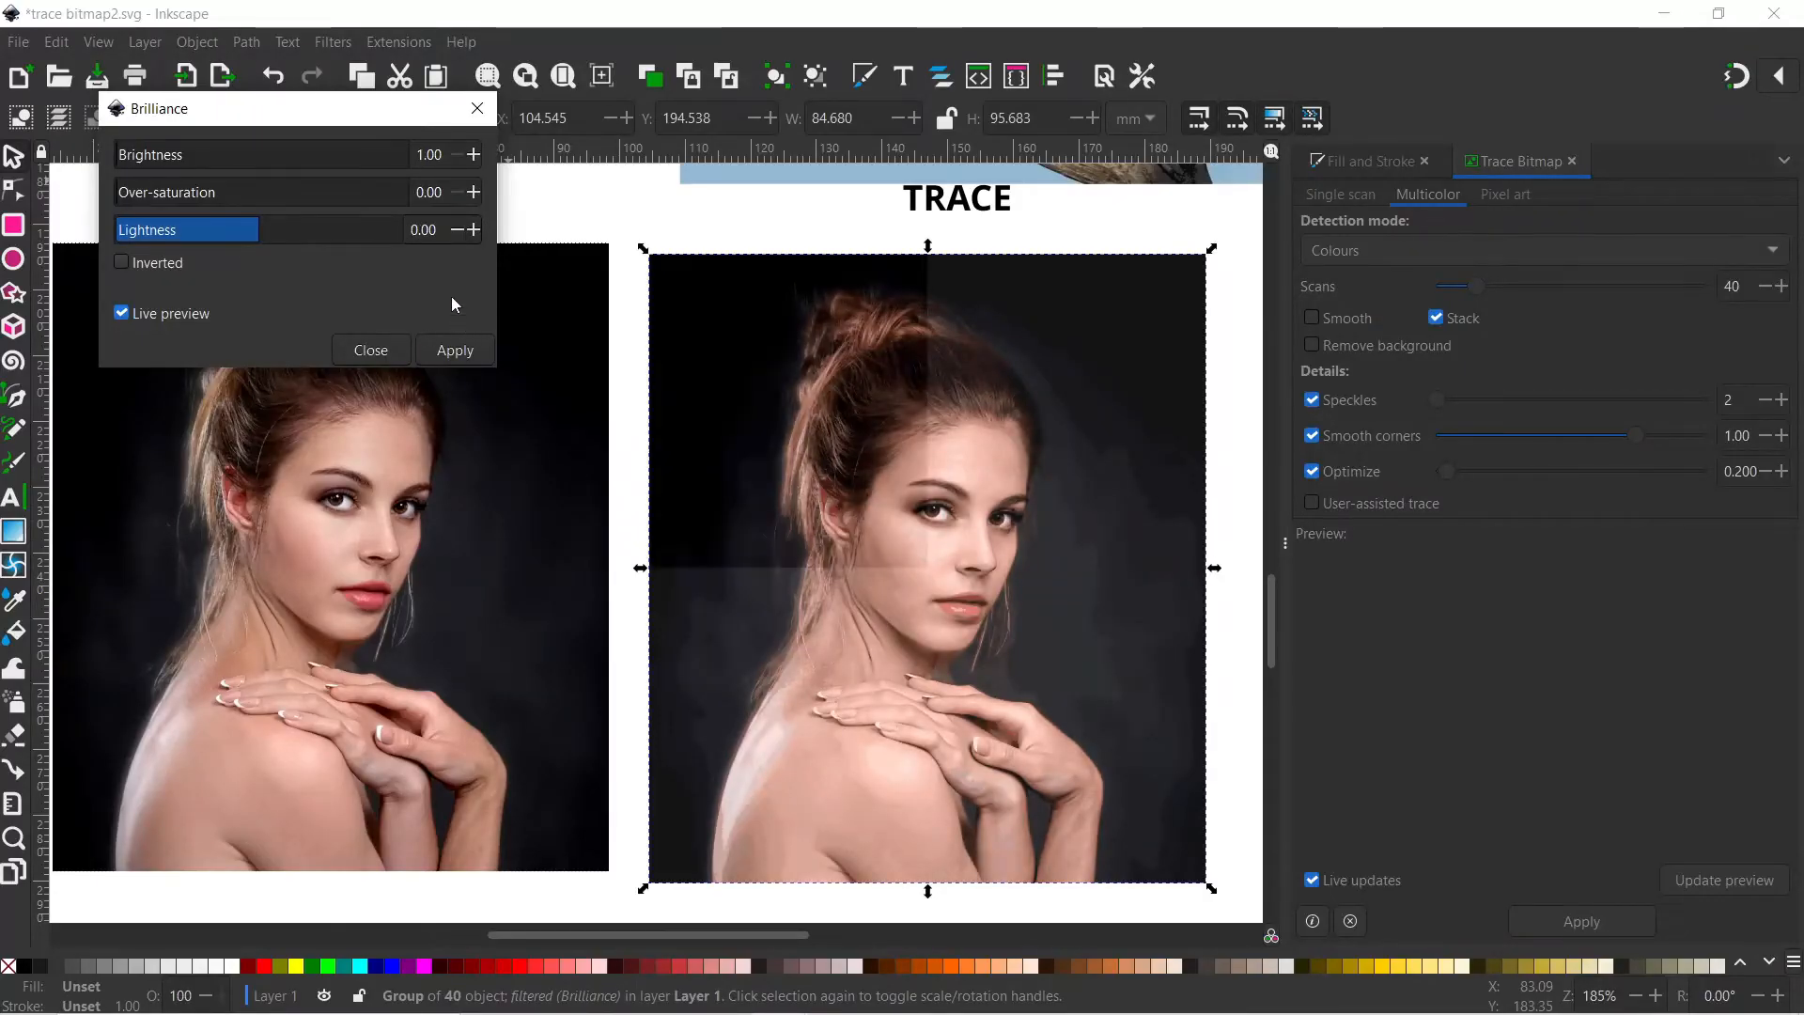
# Apply the Brilliance filter to the portrait trace with brightness 1.15 and over-saturation 0.10, and close its settings
pyautogui.moveTo(379, 111); pyautogui.dragTo(1578, 103)
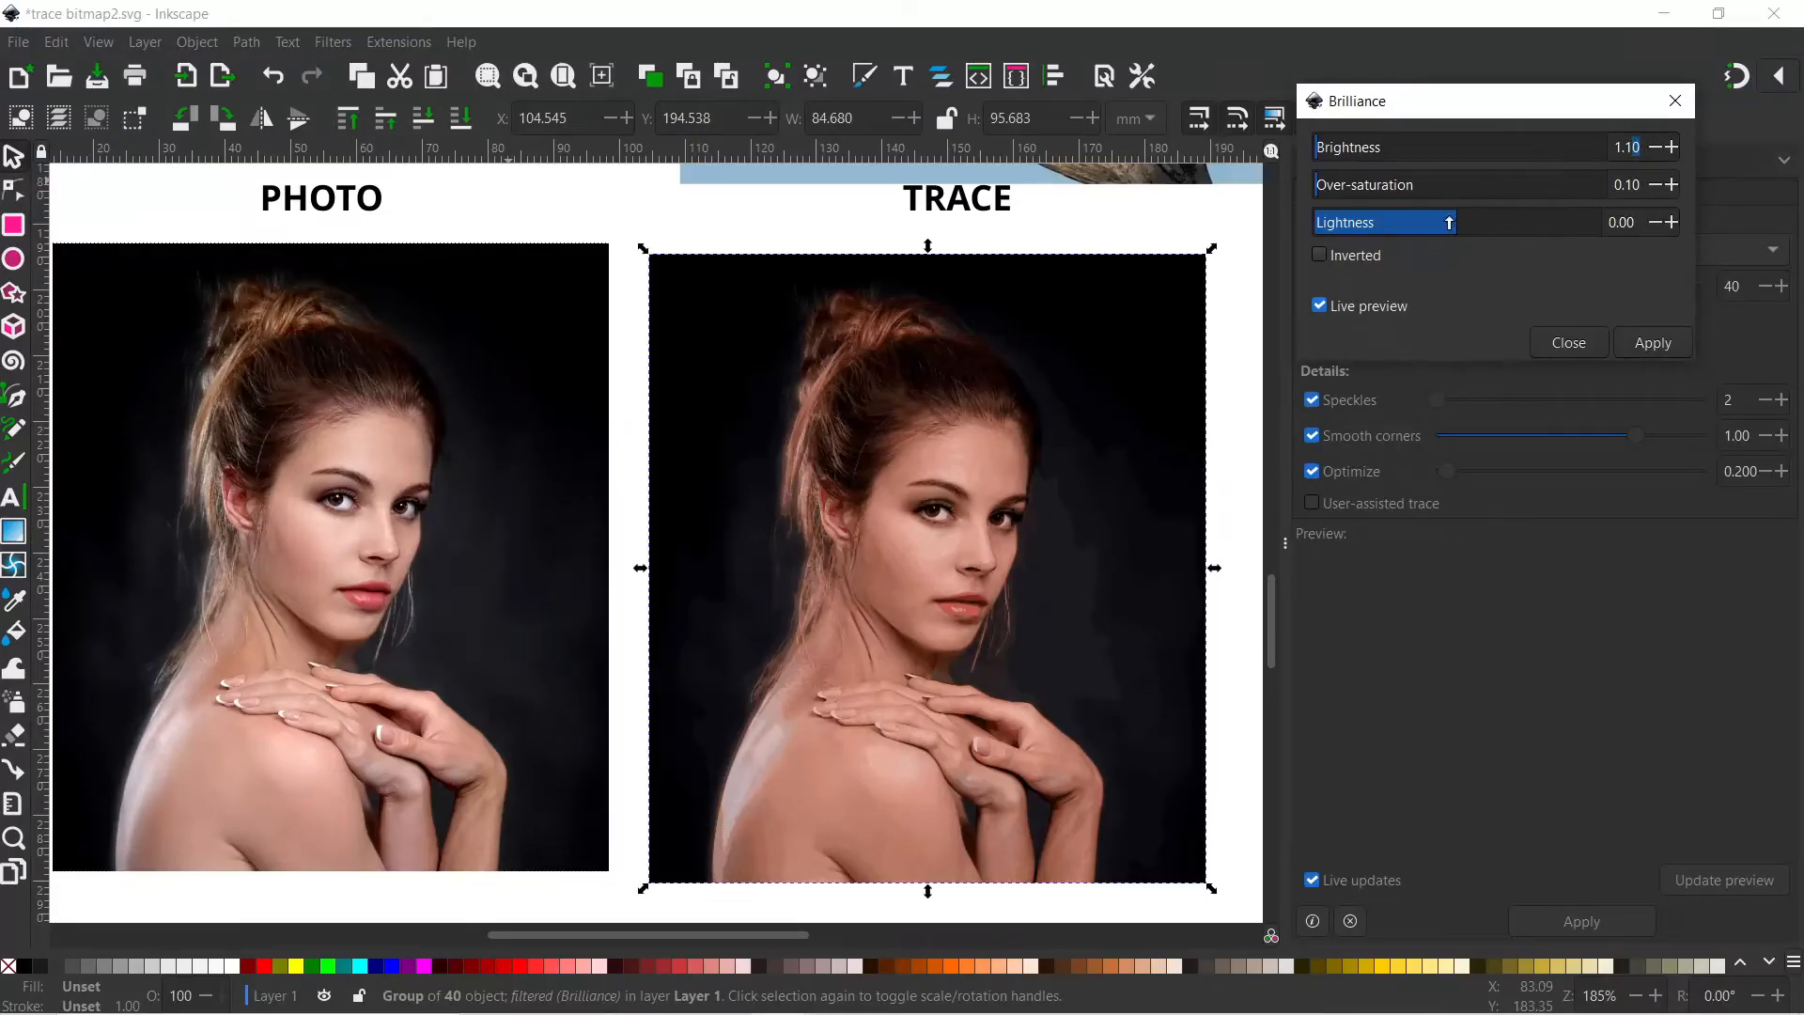
pyautogui.write('5')
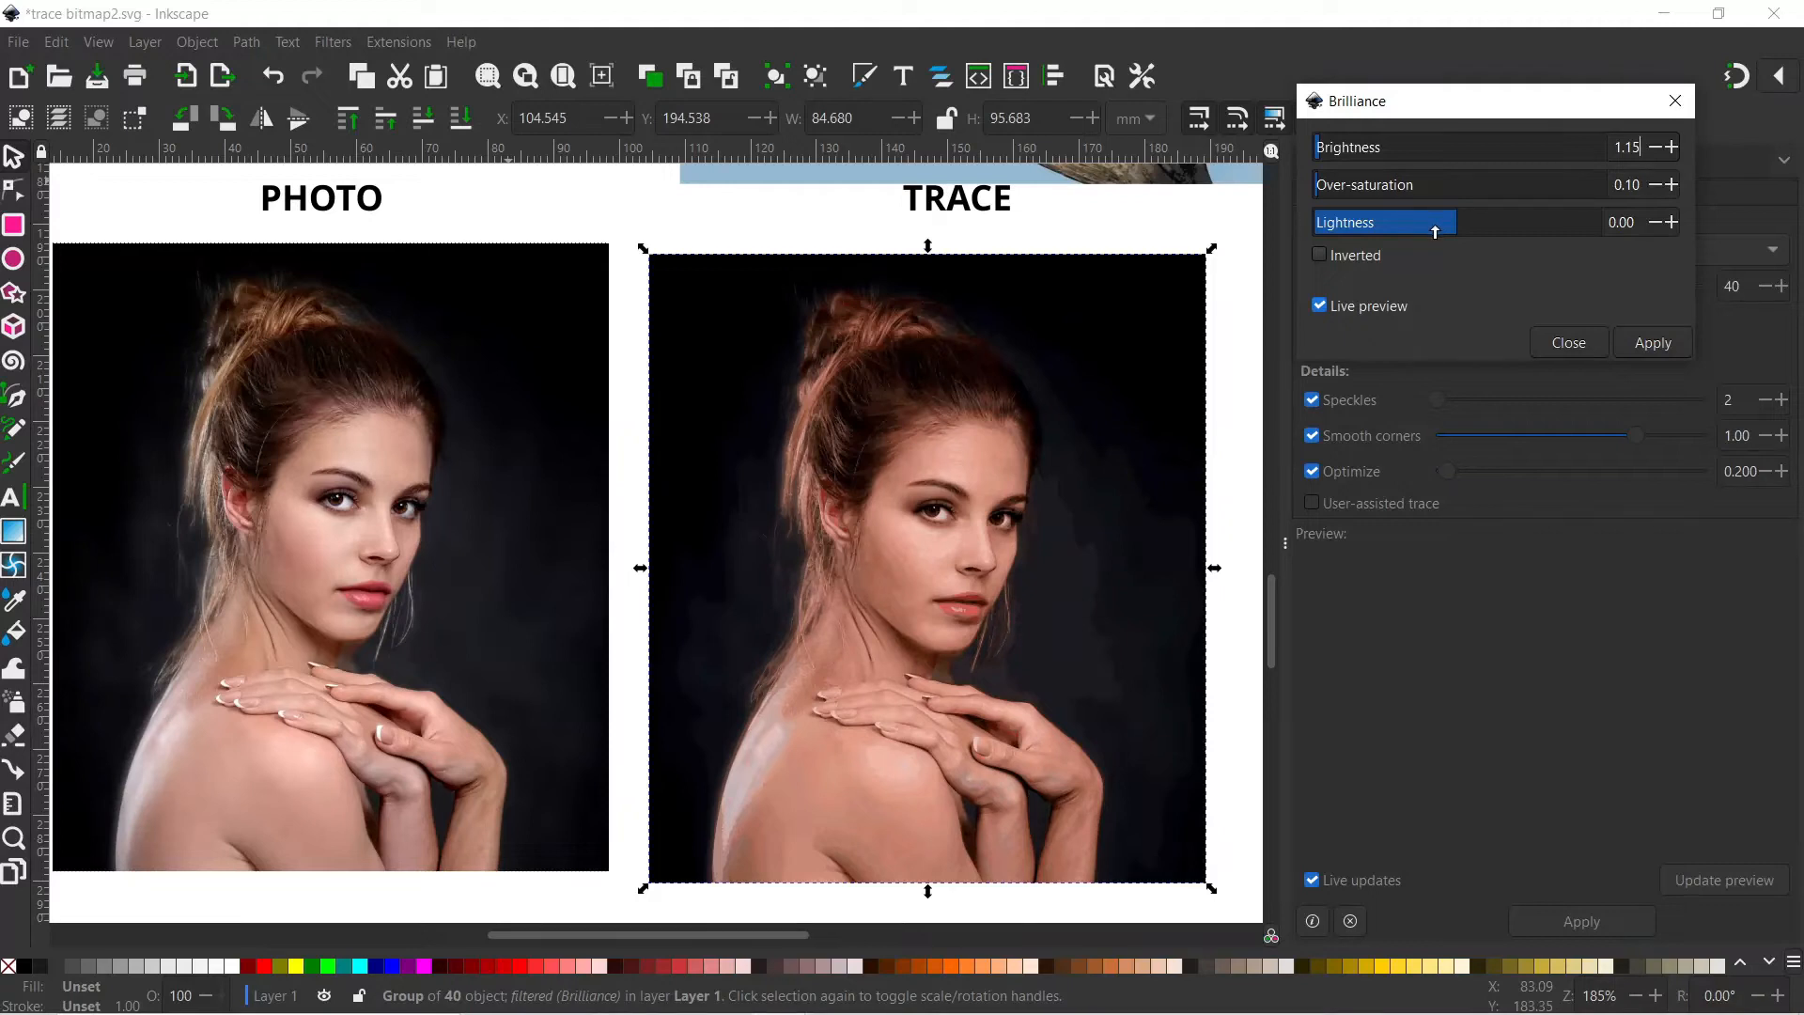
pyautogui.click(1660, 346)
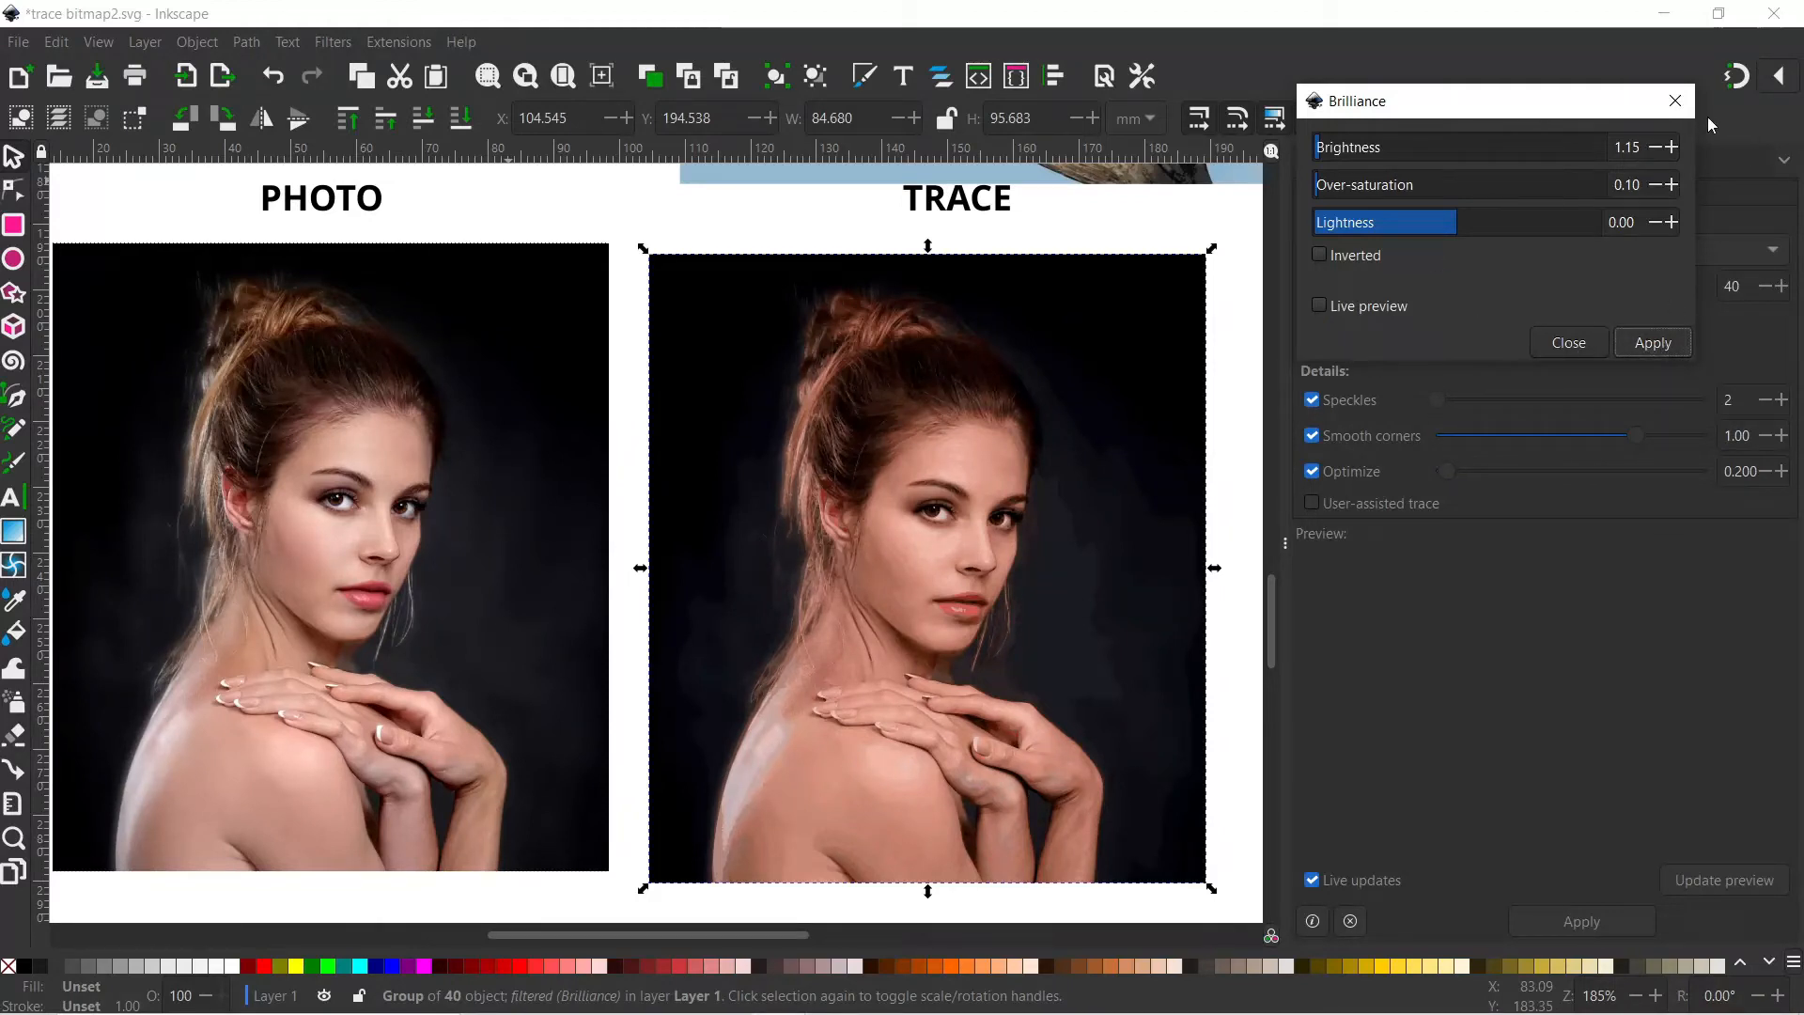
pyautogui.click(1676, 100)
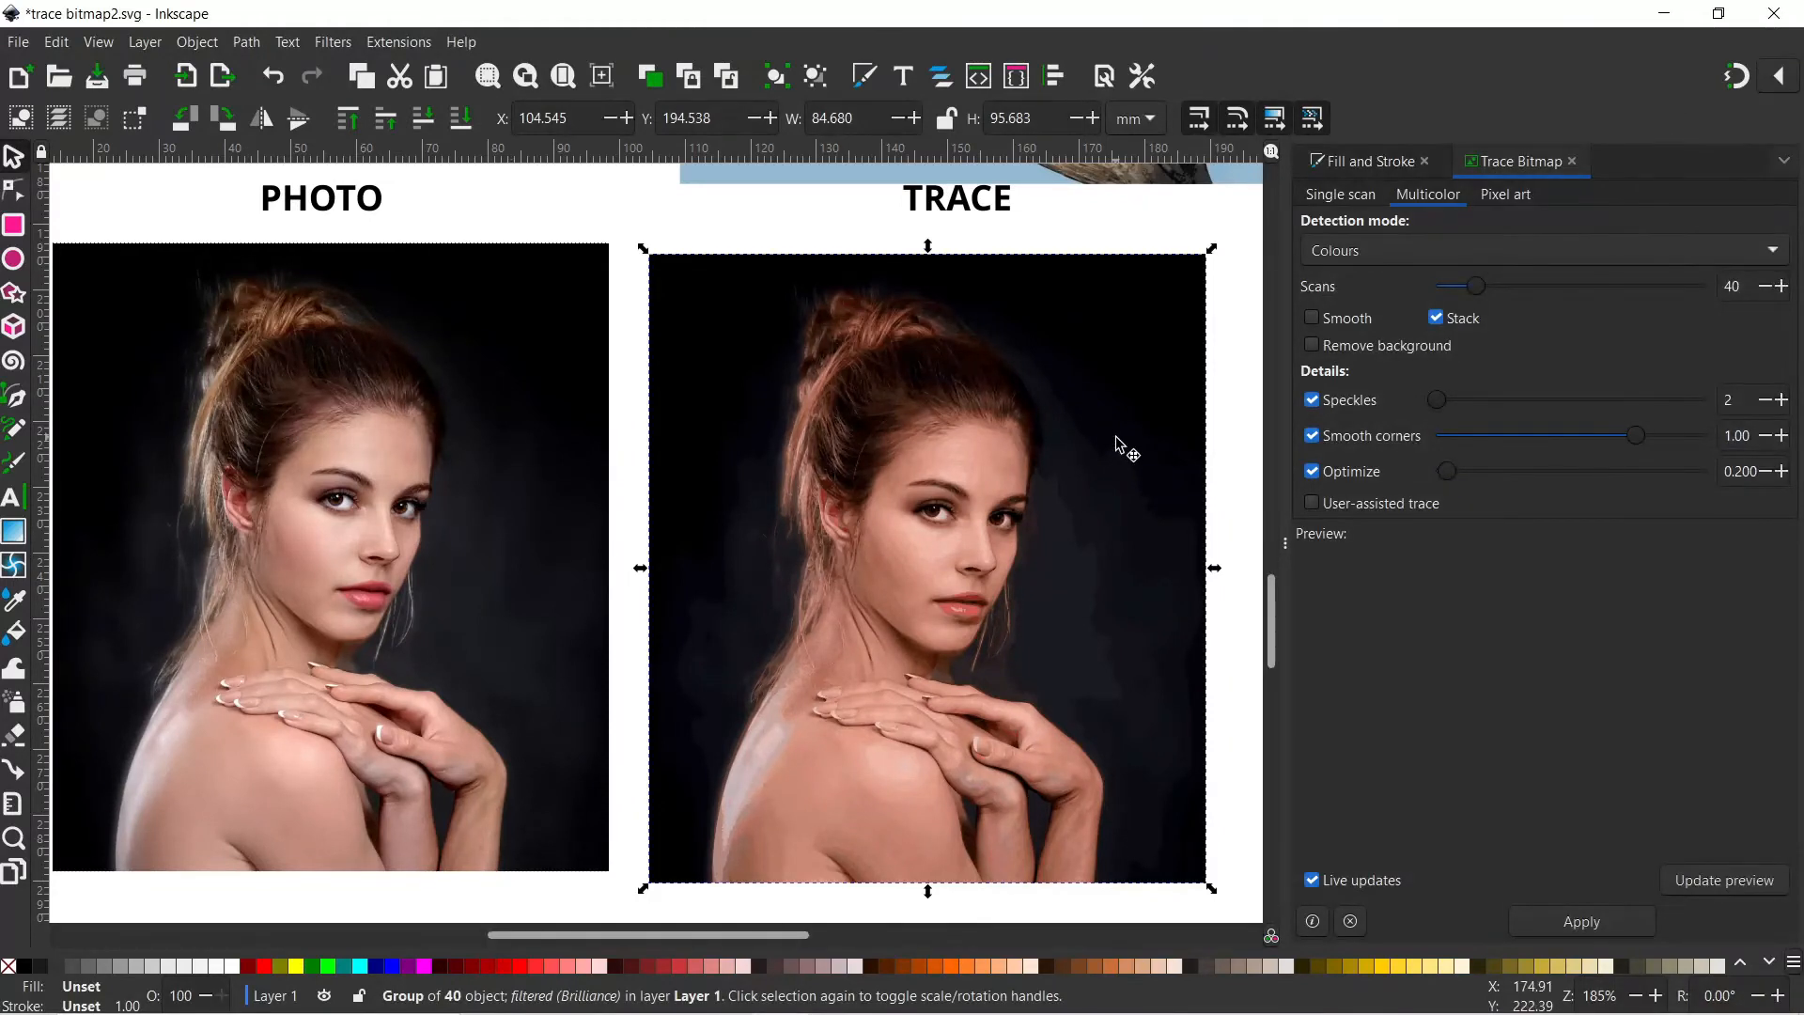
# Move the filtered portrait trace slightly upward beside the portrait photo
pyautogui.moveTo(1130, 452)
pyautogui.mouseDown()
pyautogui.moveTo(1124, 415)
pyautogui.moveTo(1124, 706)
pyautogui.moveTo(1030, 690)
pyautogui.mouseUp()
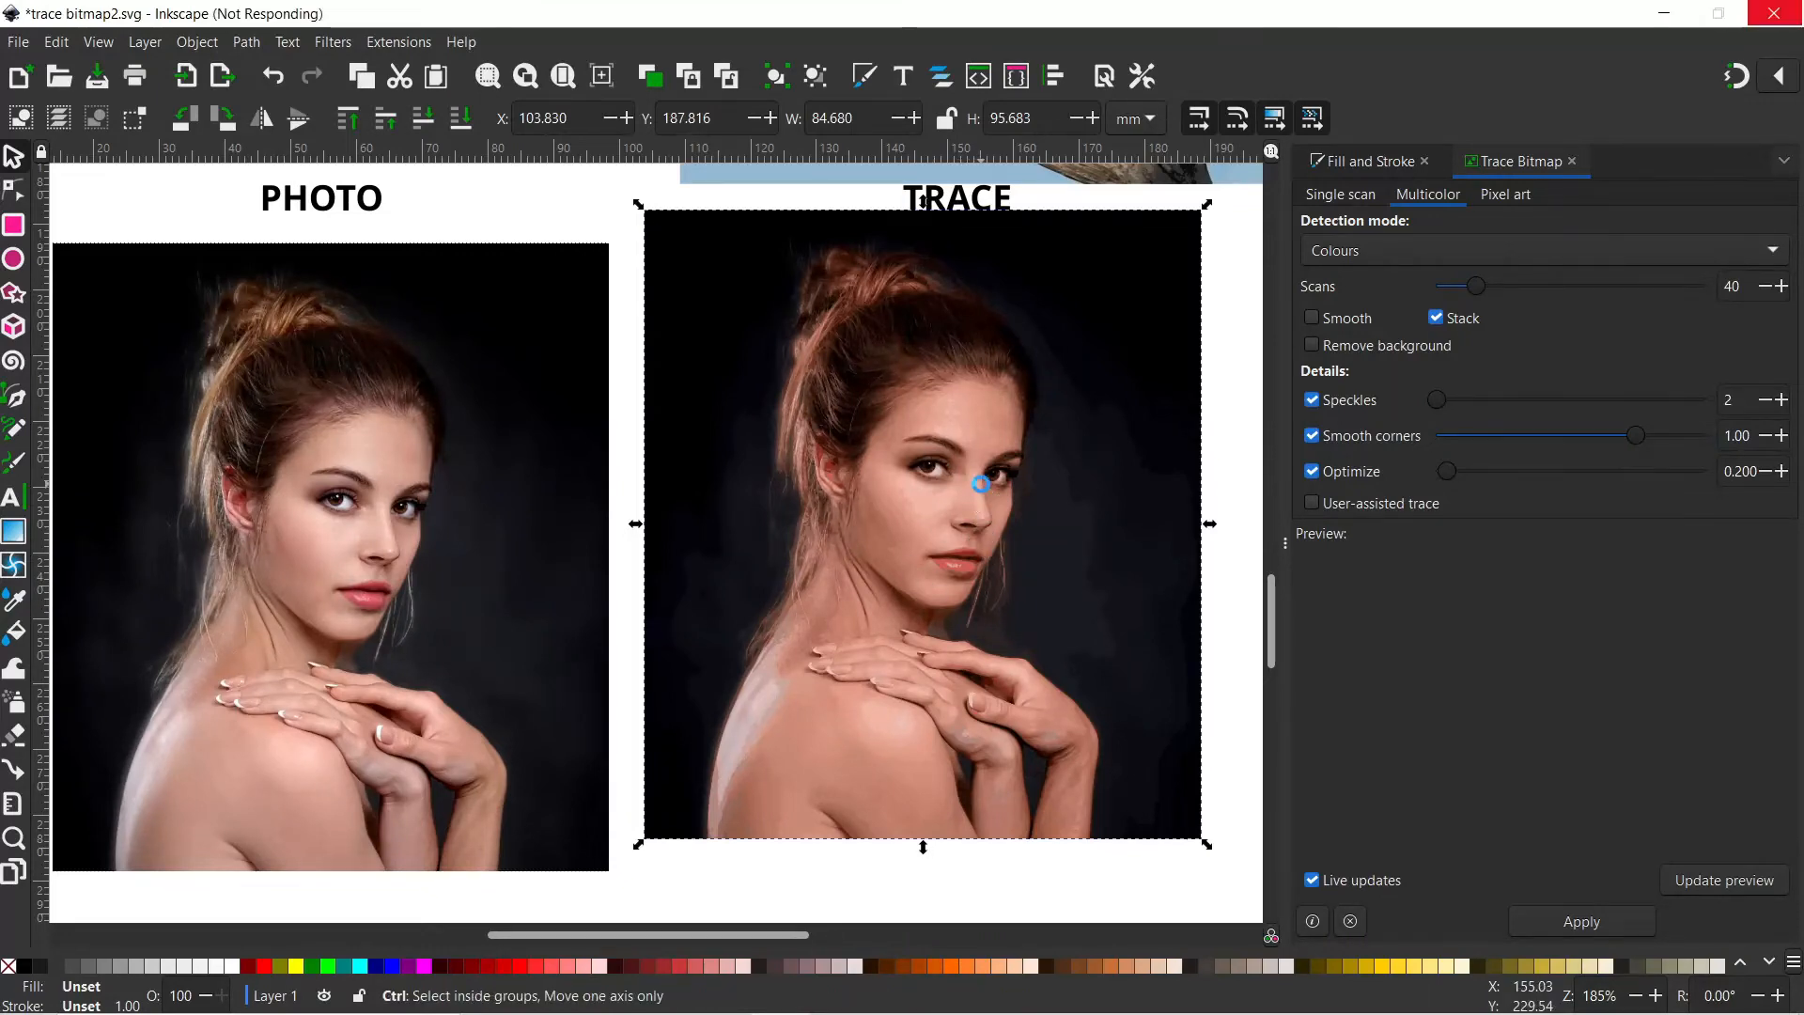
pyautogui.keyDown('ctrl'); pyautogui.scroll(3, 977, 481); pyautogui.keyUp('ctrl')
pyautogui.hotkey('ctrl', 'z')
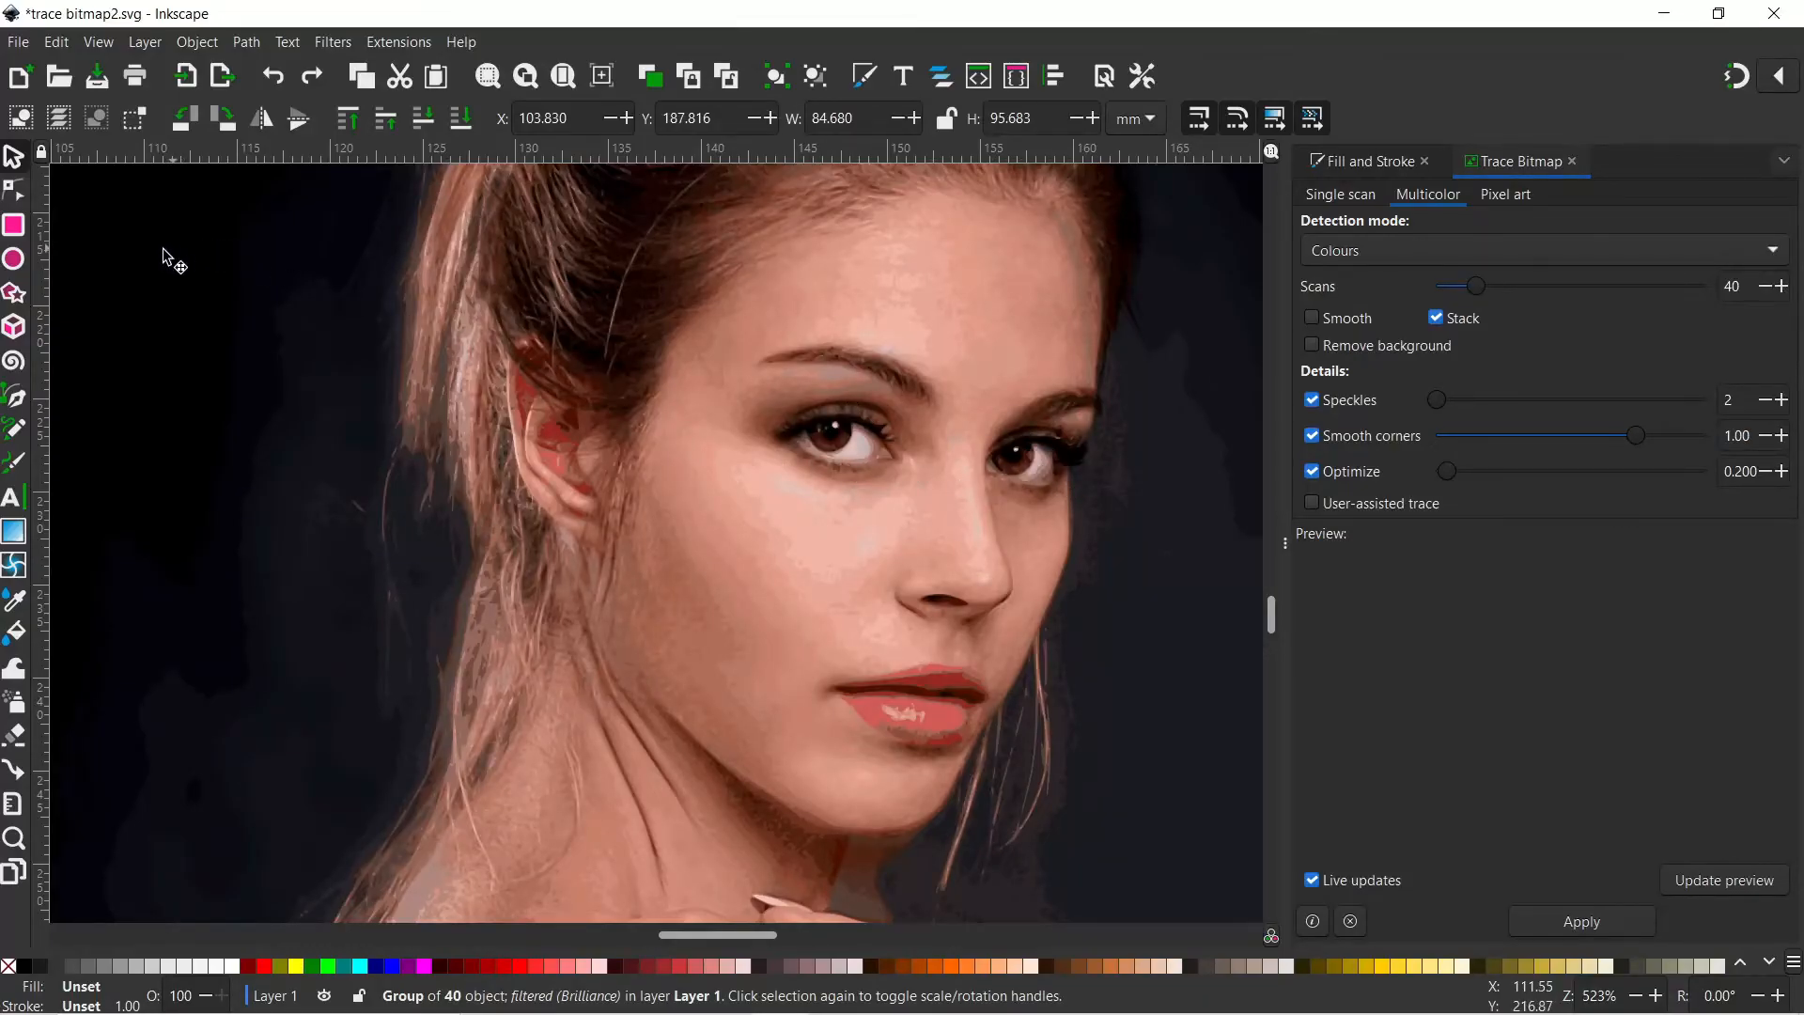
# Cover the highlight in the portrait trace's eye nearer the ear with a white ellipse without outline, sized to about 0.41 × 0.35 mm
pyautogui.click(15, 265)
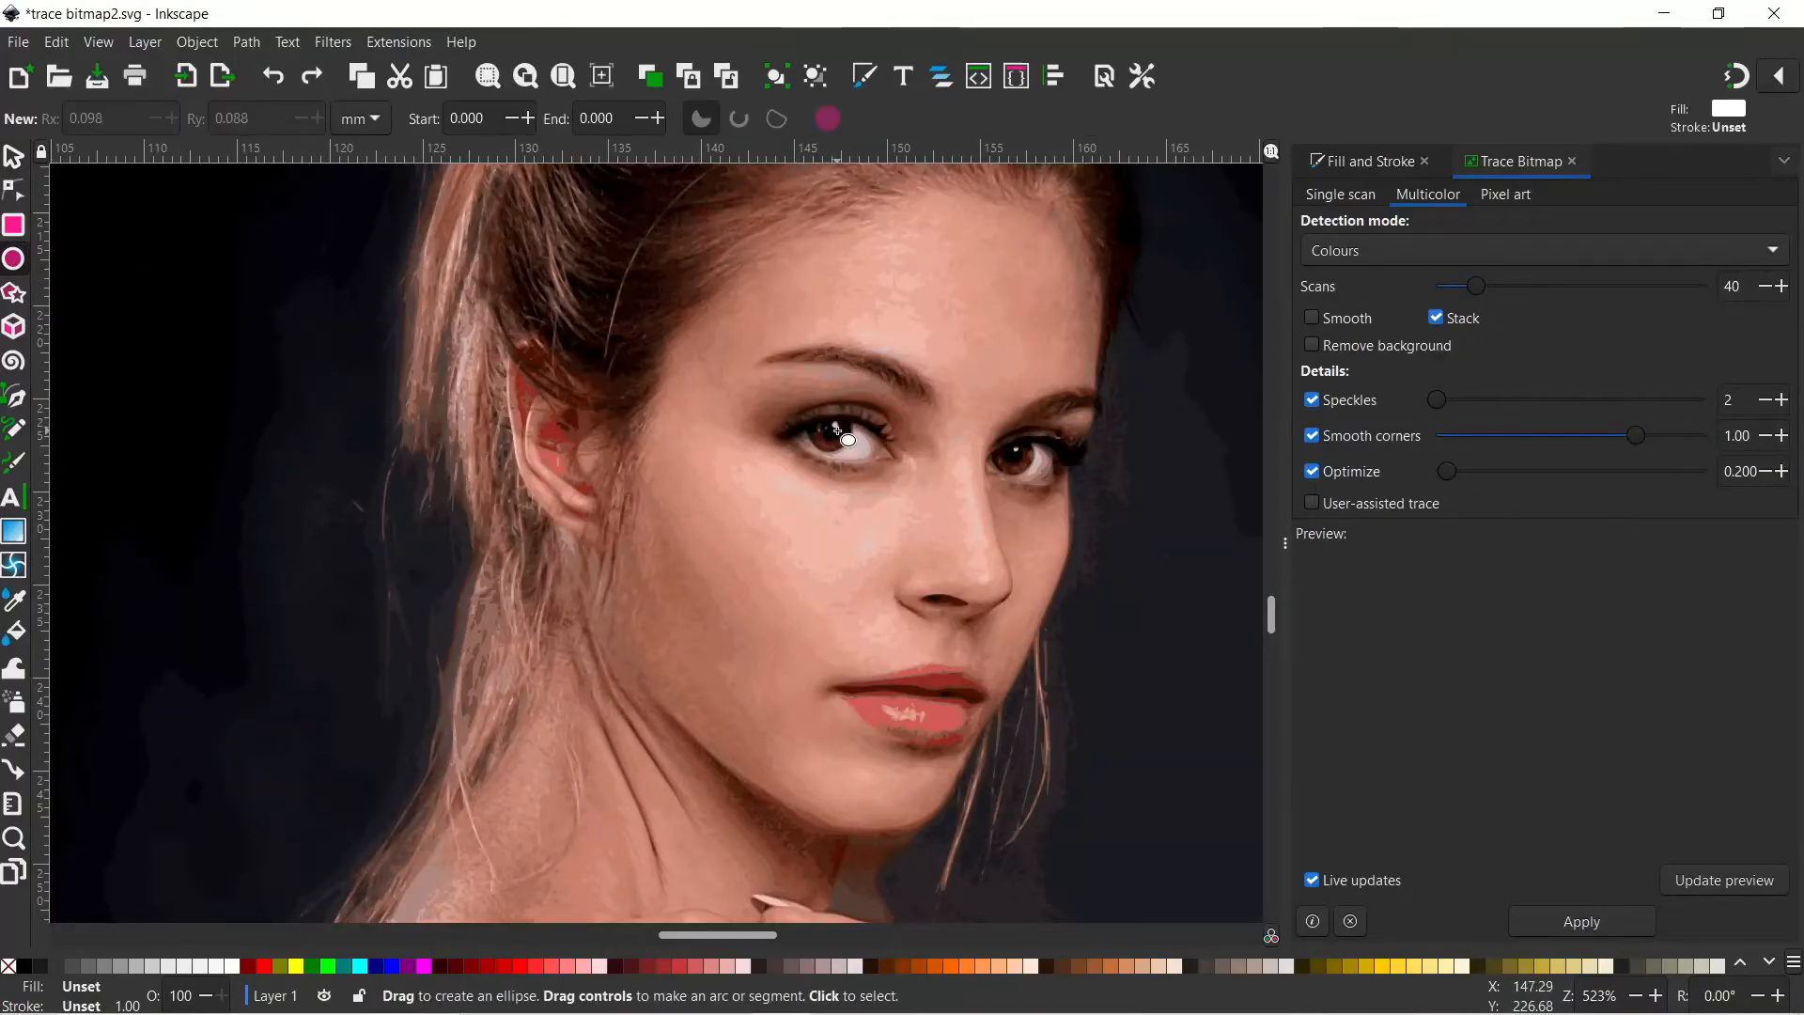
pyautogui.press('ctrl')
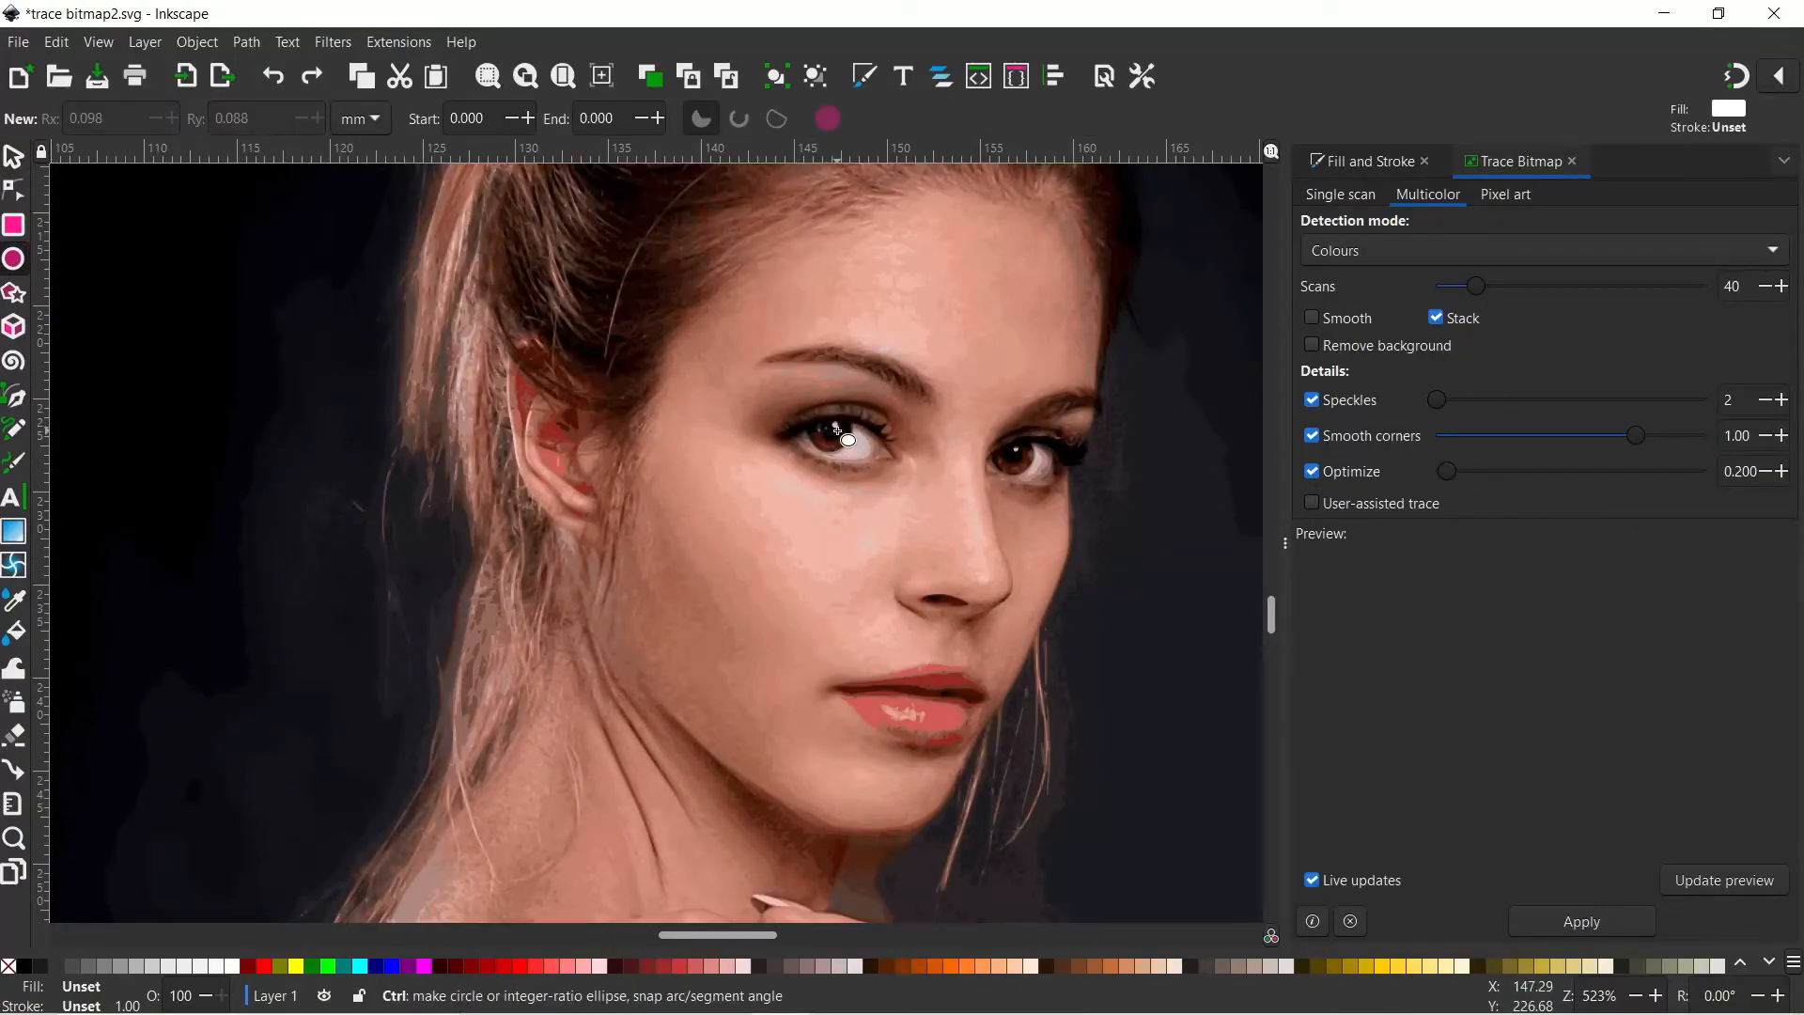
pyautogui.scroll(4, 839, 432)
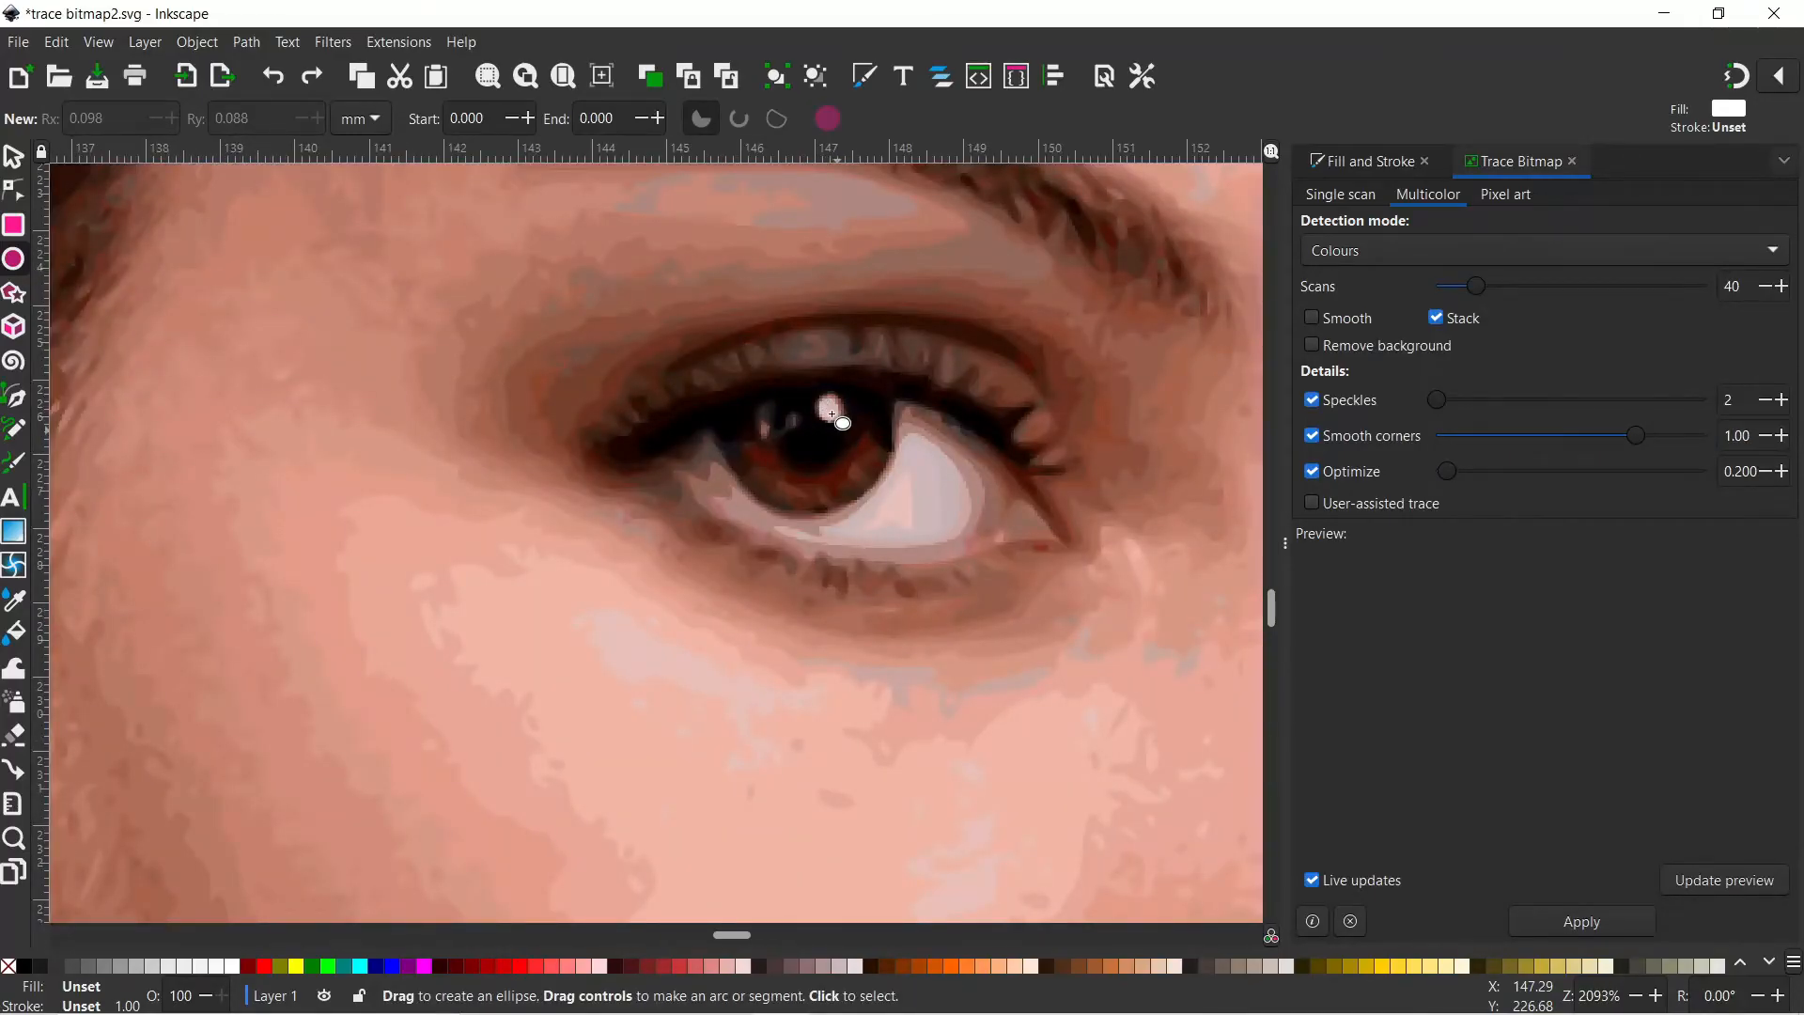
pyautogui.moveTo(858, 430); pyautogui.dragTo(806, 385)
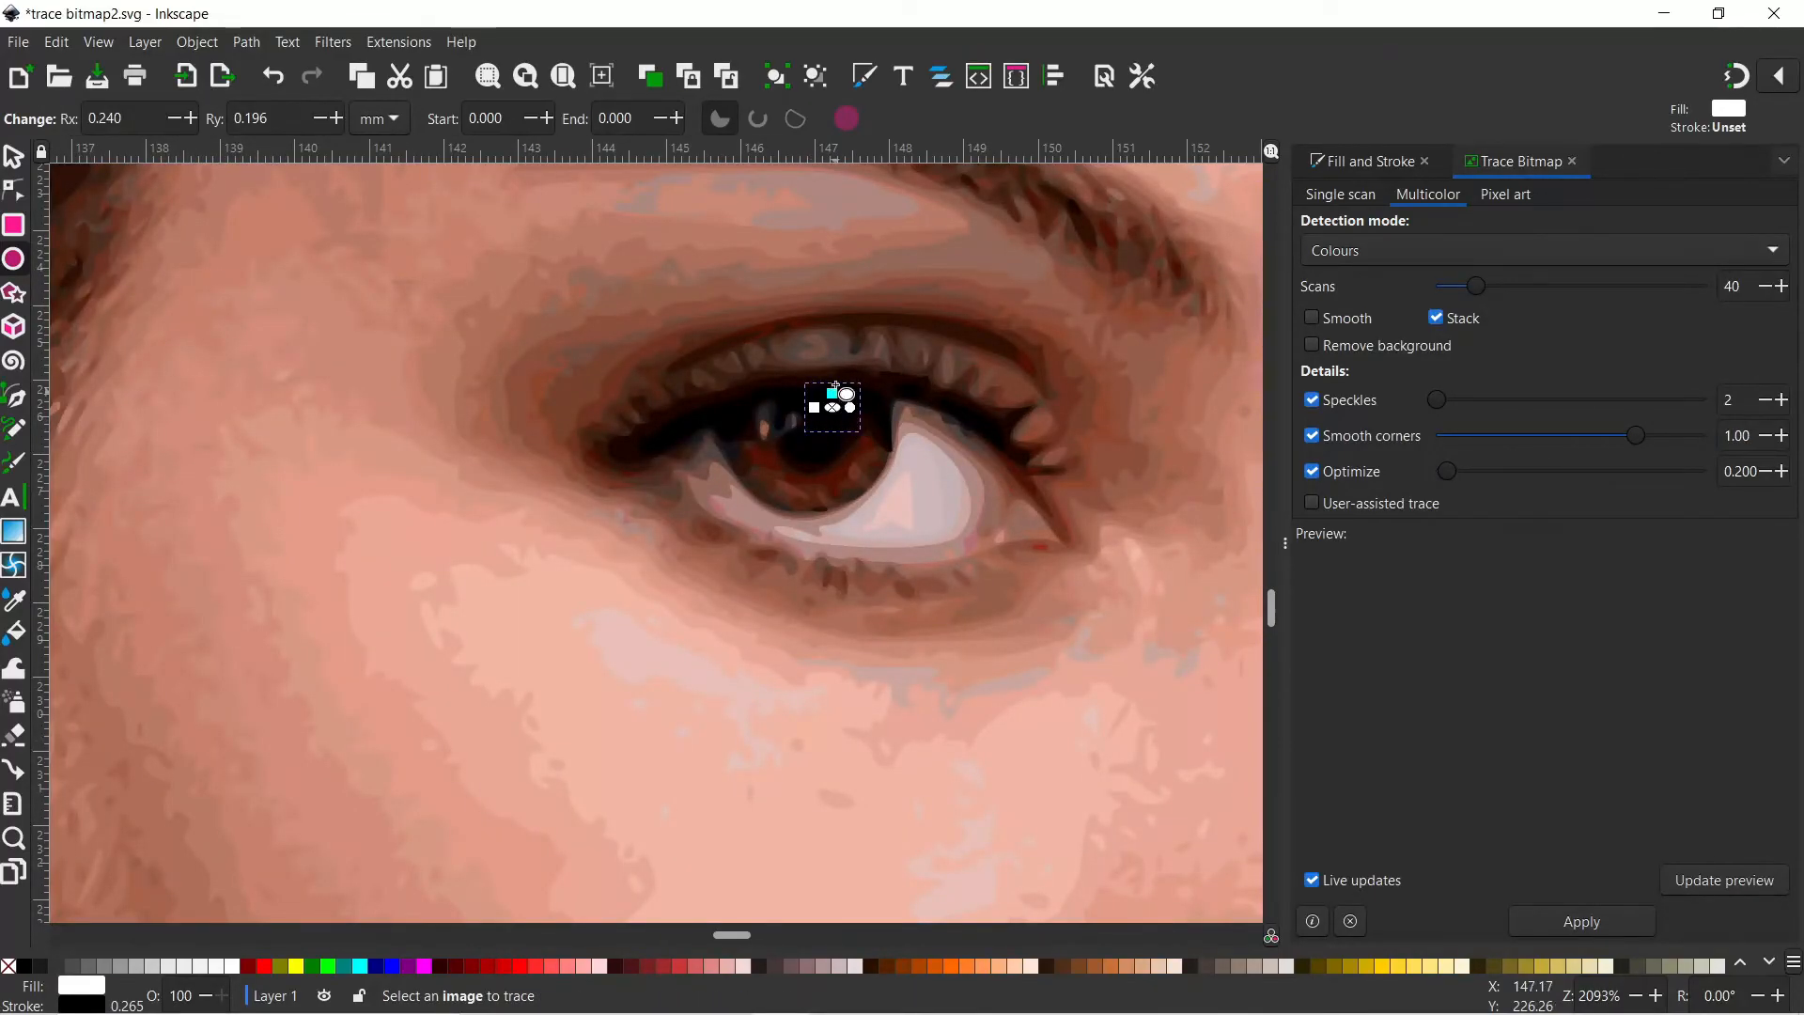
pyautogui.keyDown('shift'); pyautogui.click(9, 966); pyautogui.keyUp('shift')
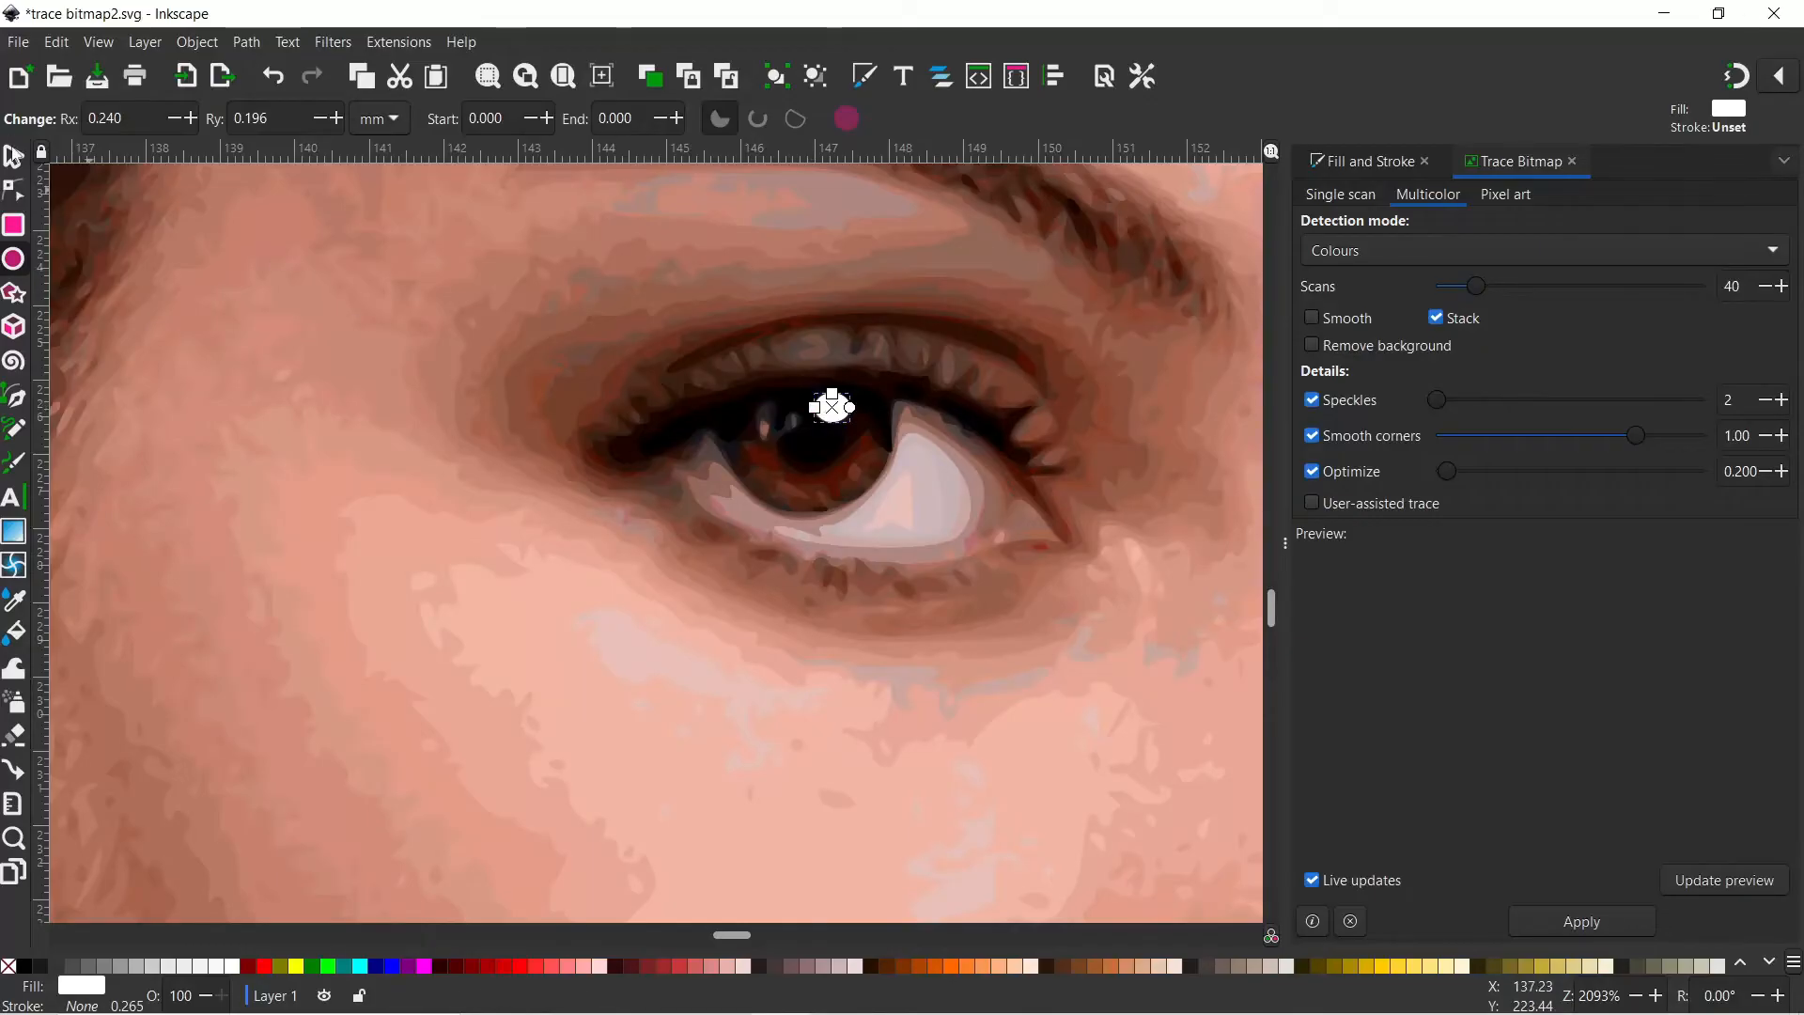
pyautogui.click(14, 156)
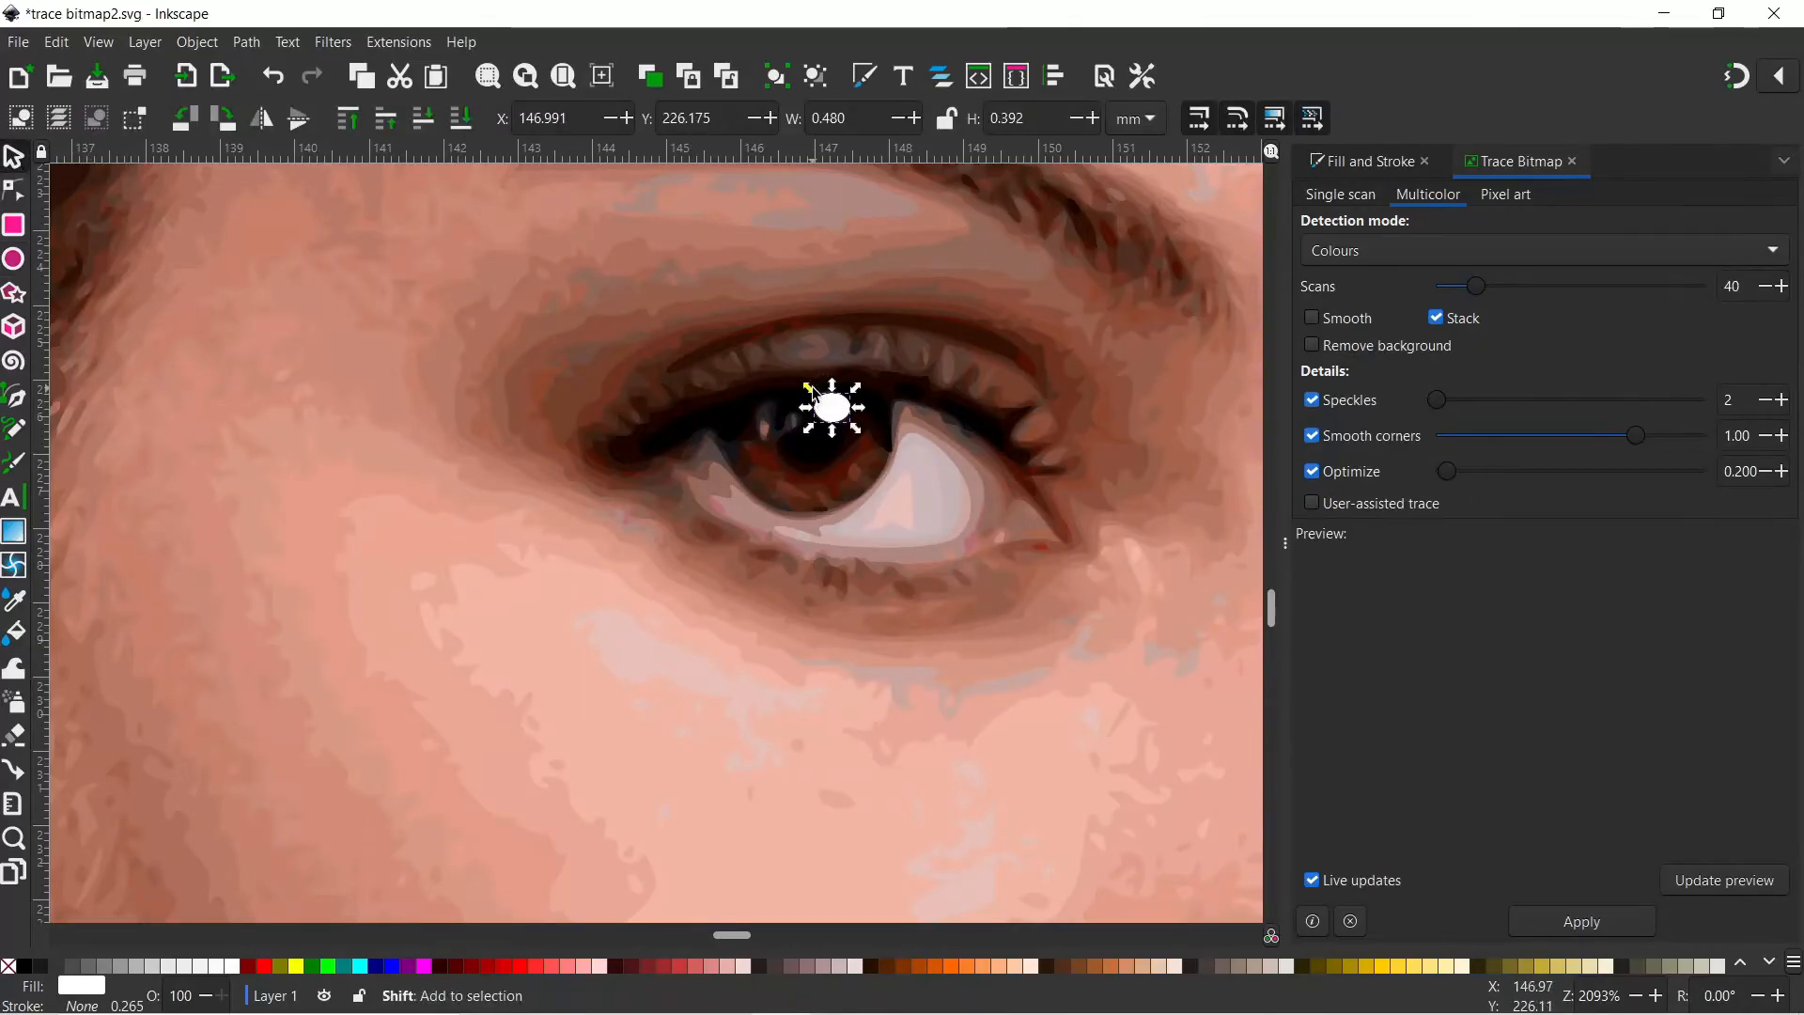
pyautogui.moveTo(814, 393); pyautogui.dragTo(836, 415)
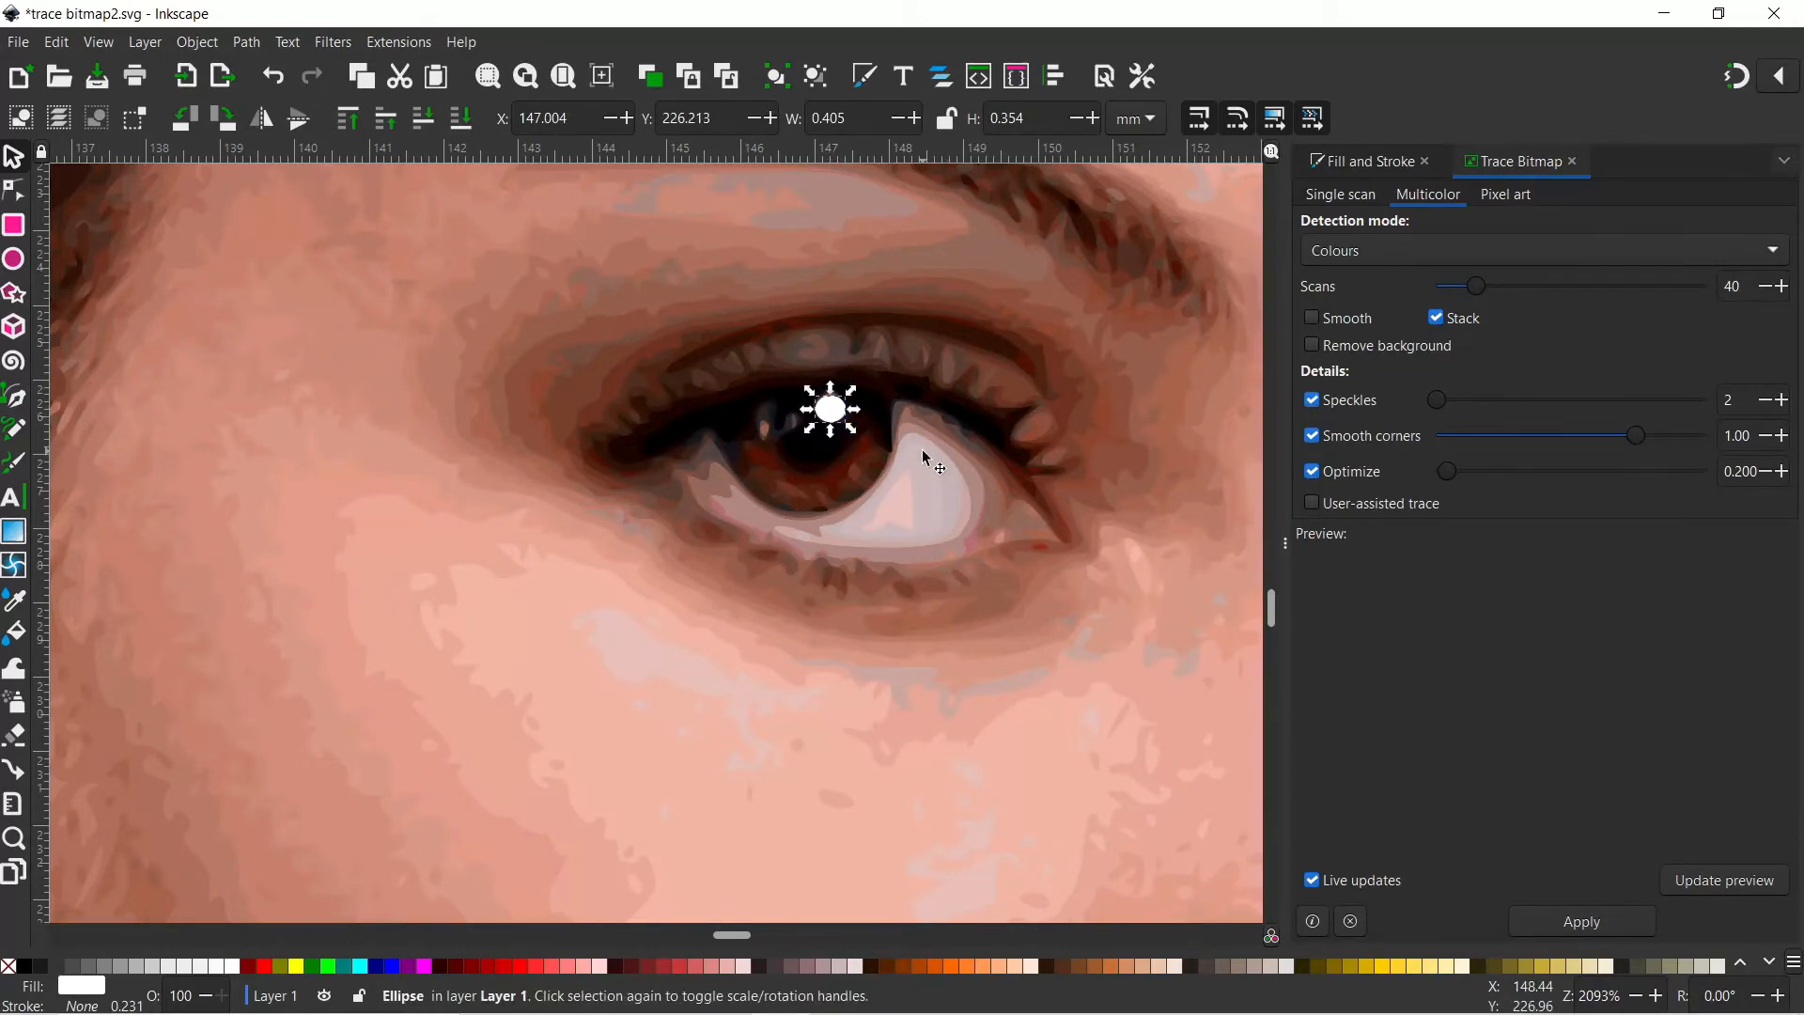
pyautogui.hscroll(10, 1086, 686)
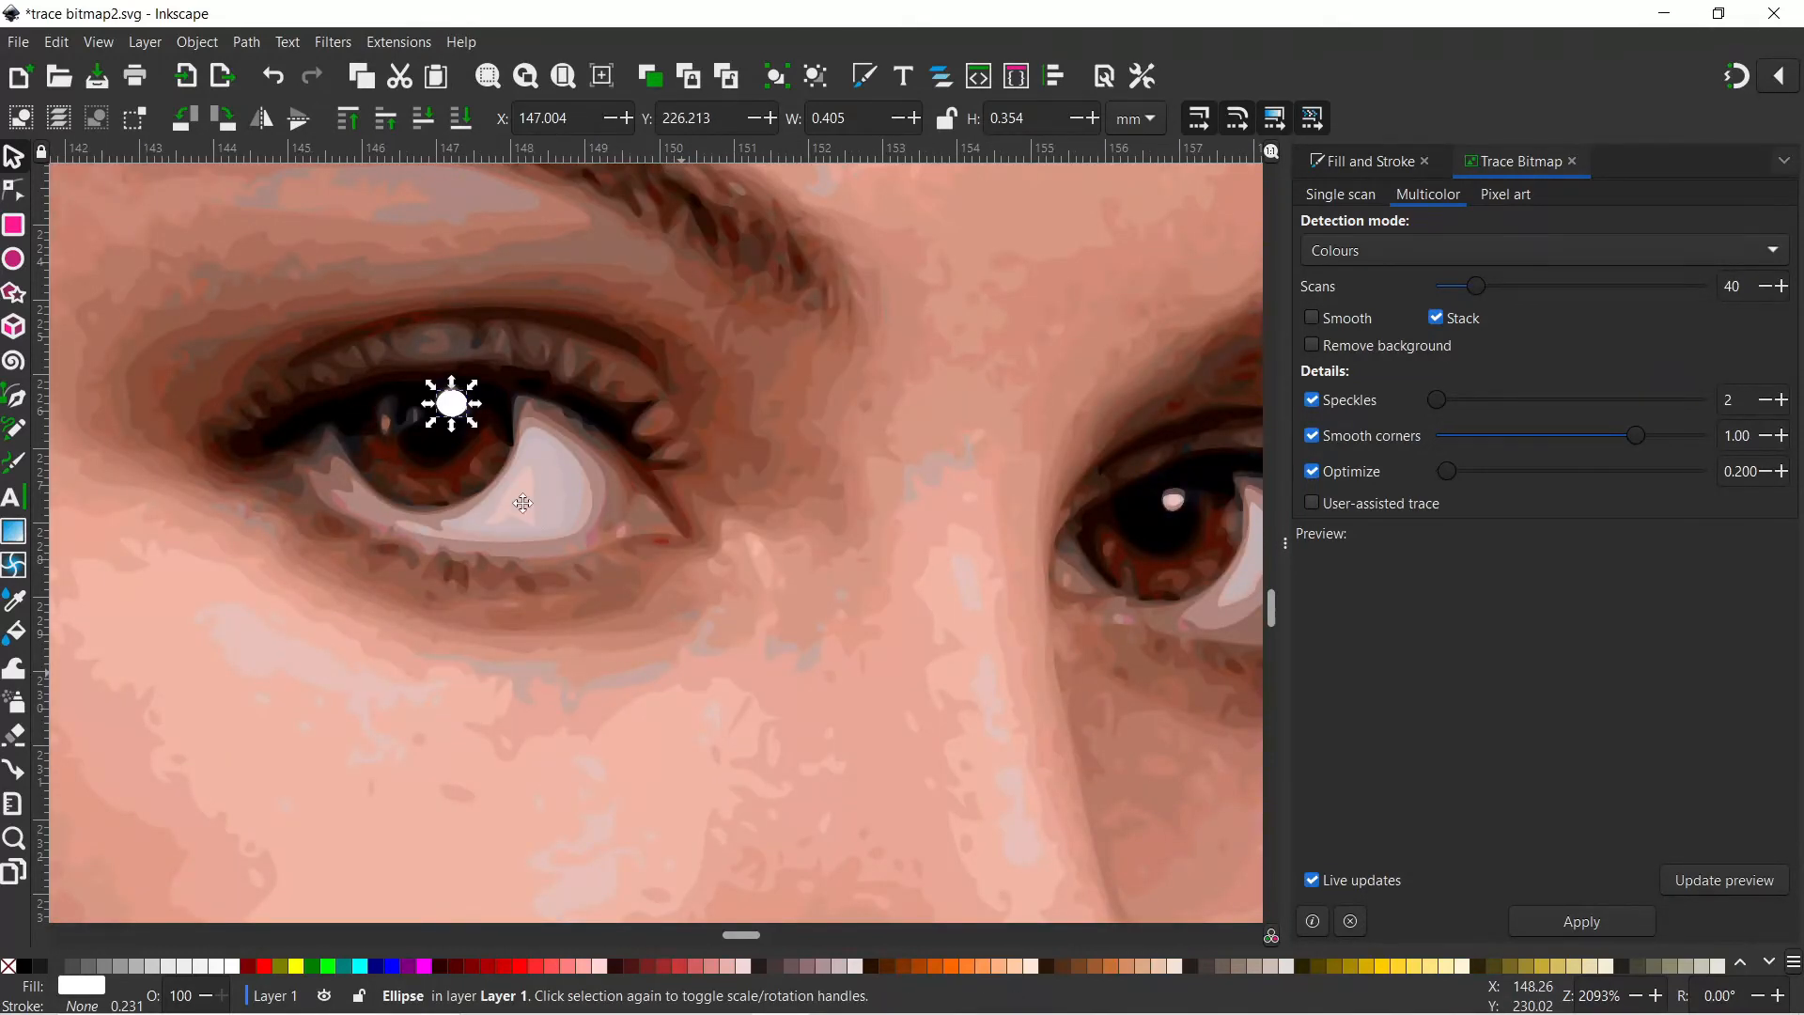
# Duplicate the white eye highlight and place the copy, sized to about 0.32 × 0.28 mm, over the highlight in the portrait's other eye
pyautogui.hscroll(3, 458, 406)
pyautogui.hotkey('ctrl', 'd')
pyautogui.moveTo(322, 400); pyautogui.dragTo(1045, 494)
pyautogui.scroll(-2, 753, 700)
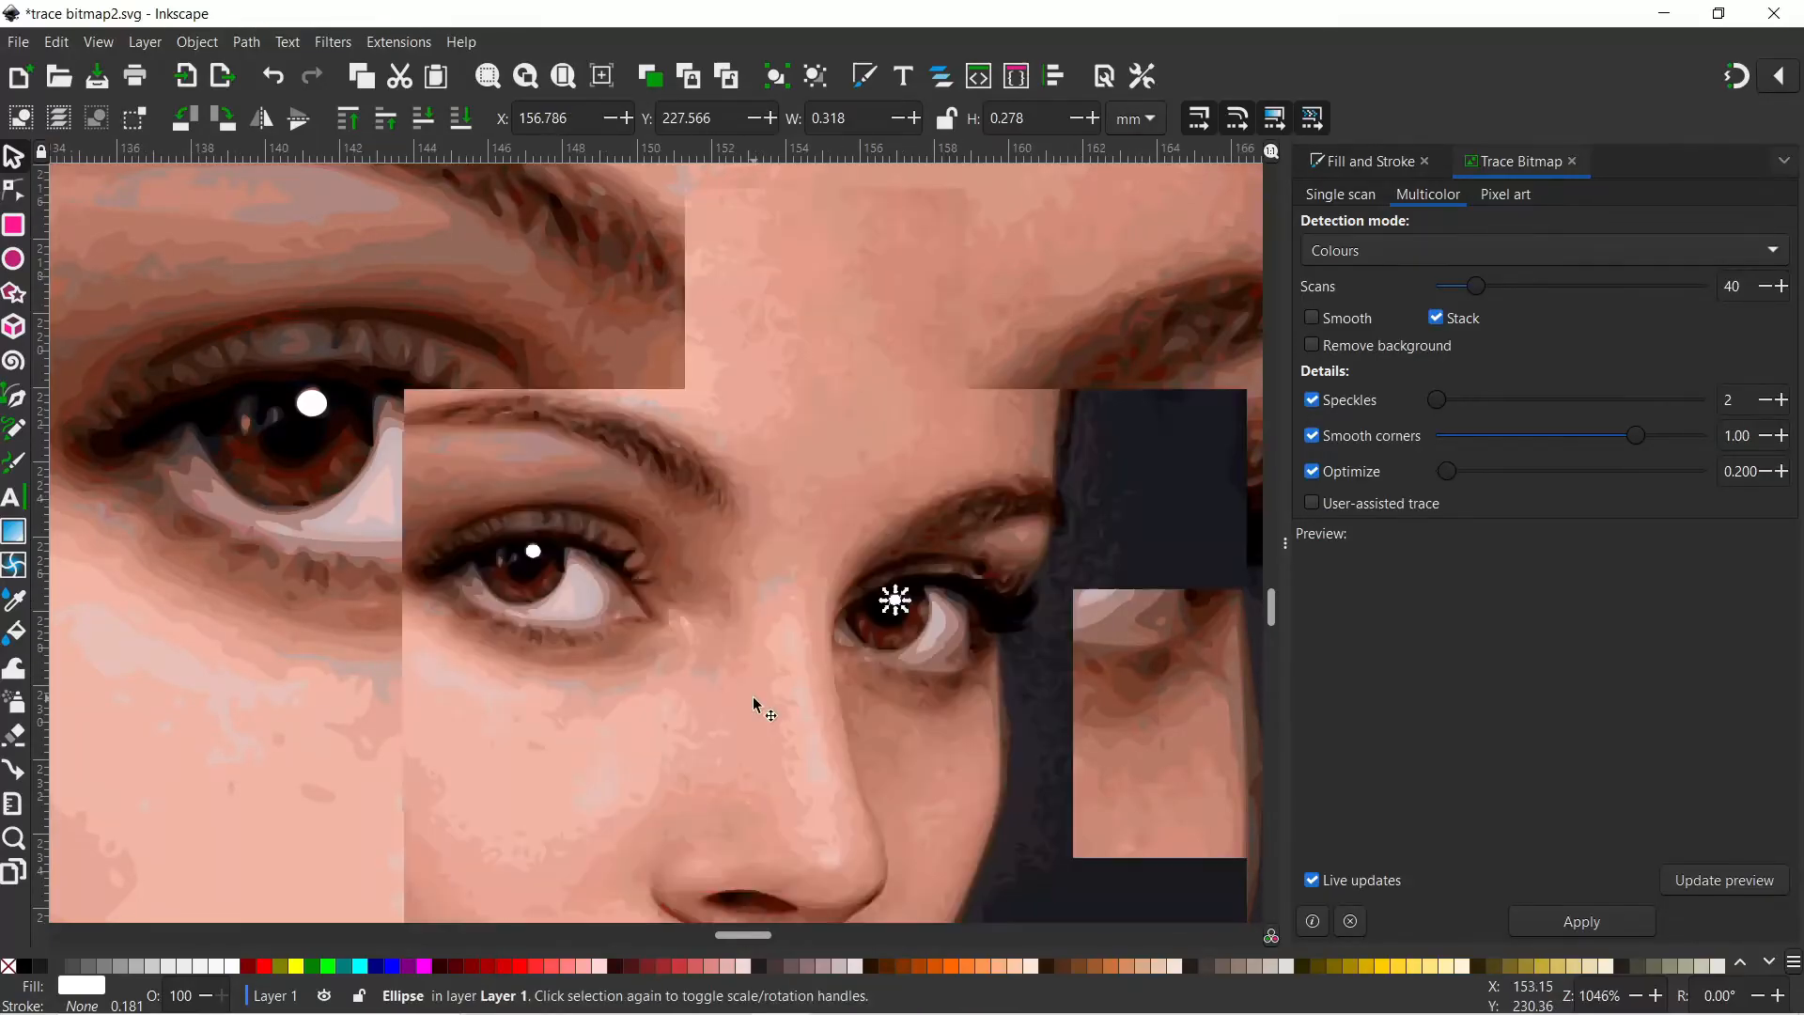
pyautogui.scroll(-5, 753, 700)
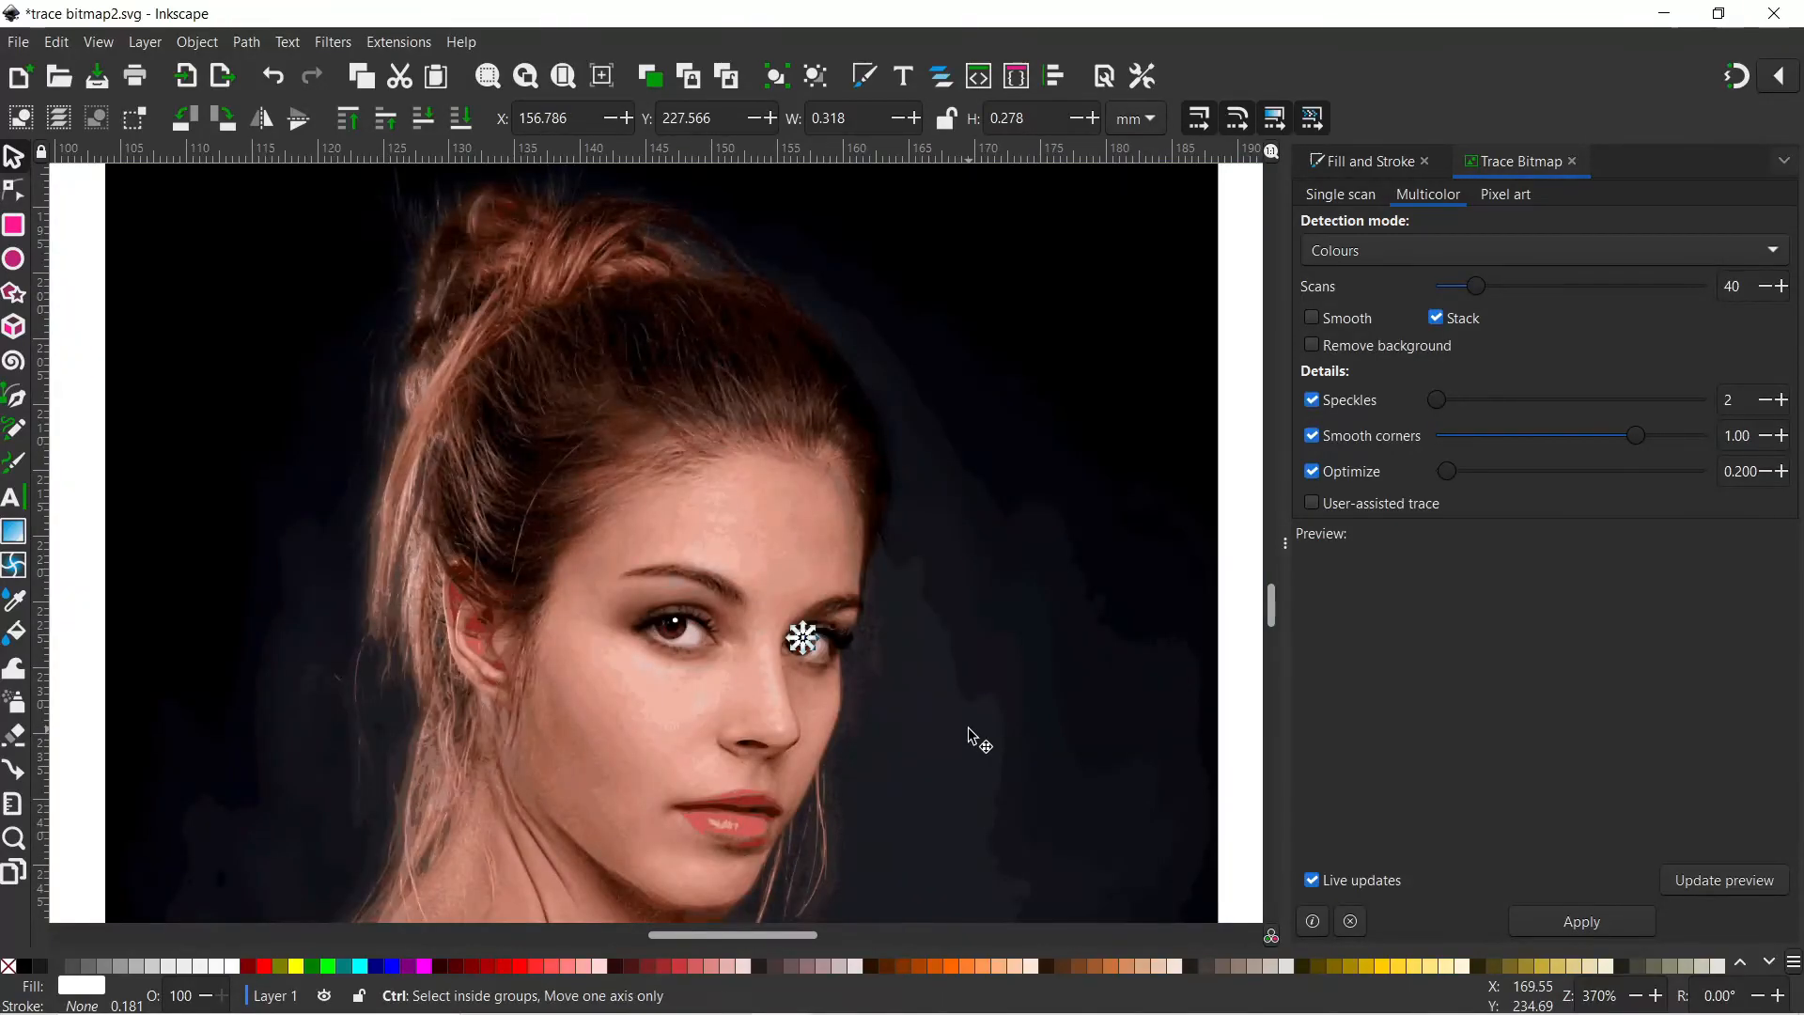
pyautogui.scroll(-2, 969, 729)
pyautogui.click(1160, 627)
pyautogui.scroll(-4, 1160, 628)
pyautogui.hscroll(-4, 1159, 628)
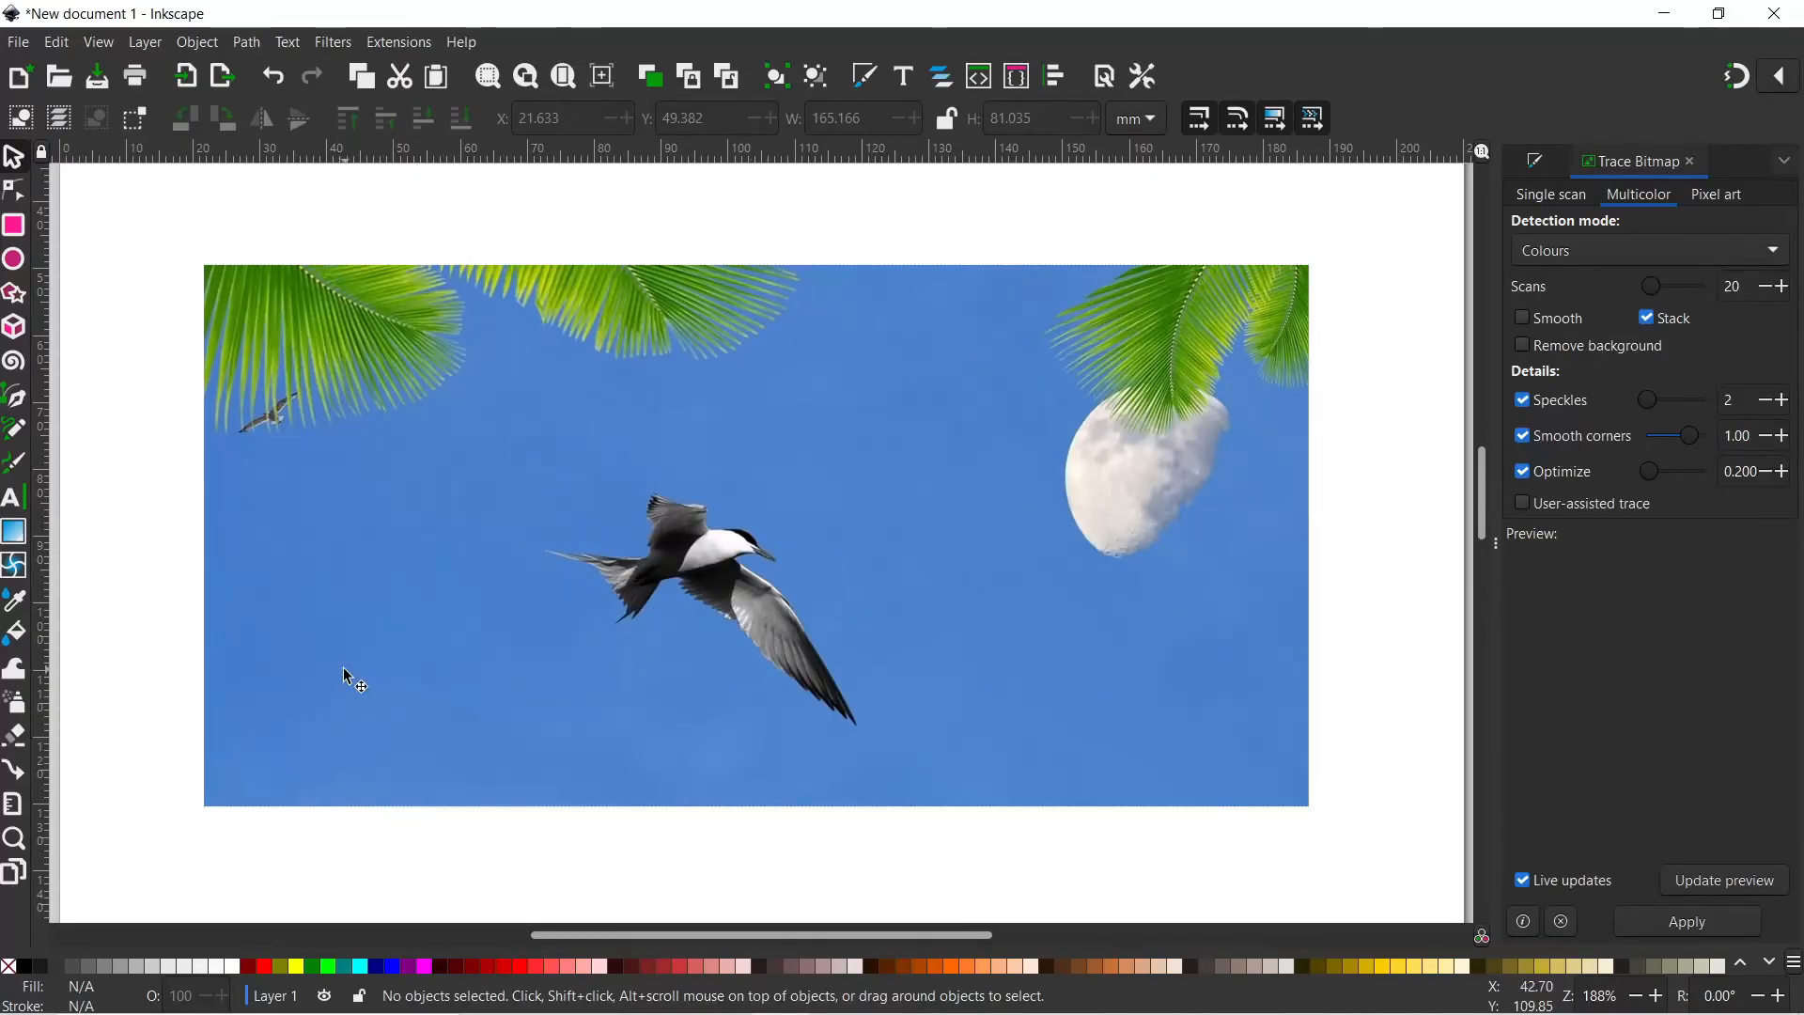
# Outline the large flying bird in the sky photo with a closed straight-segment Pen path, about 53.5 × 39.6 mm
pyautogui.click(14, 398)
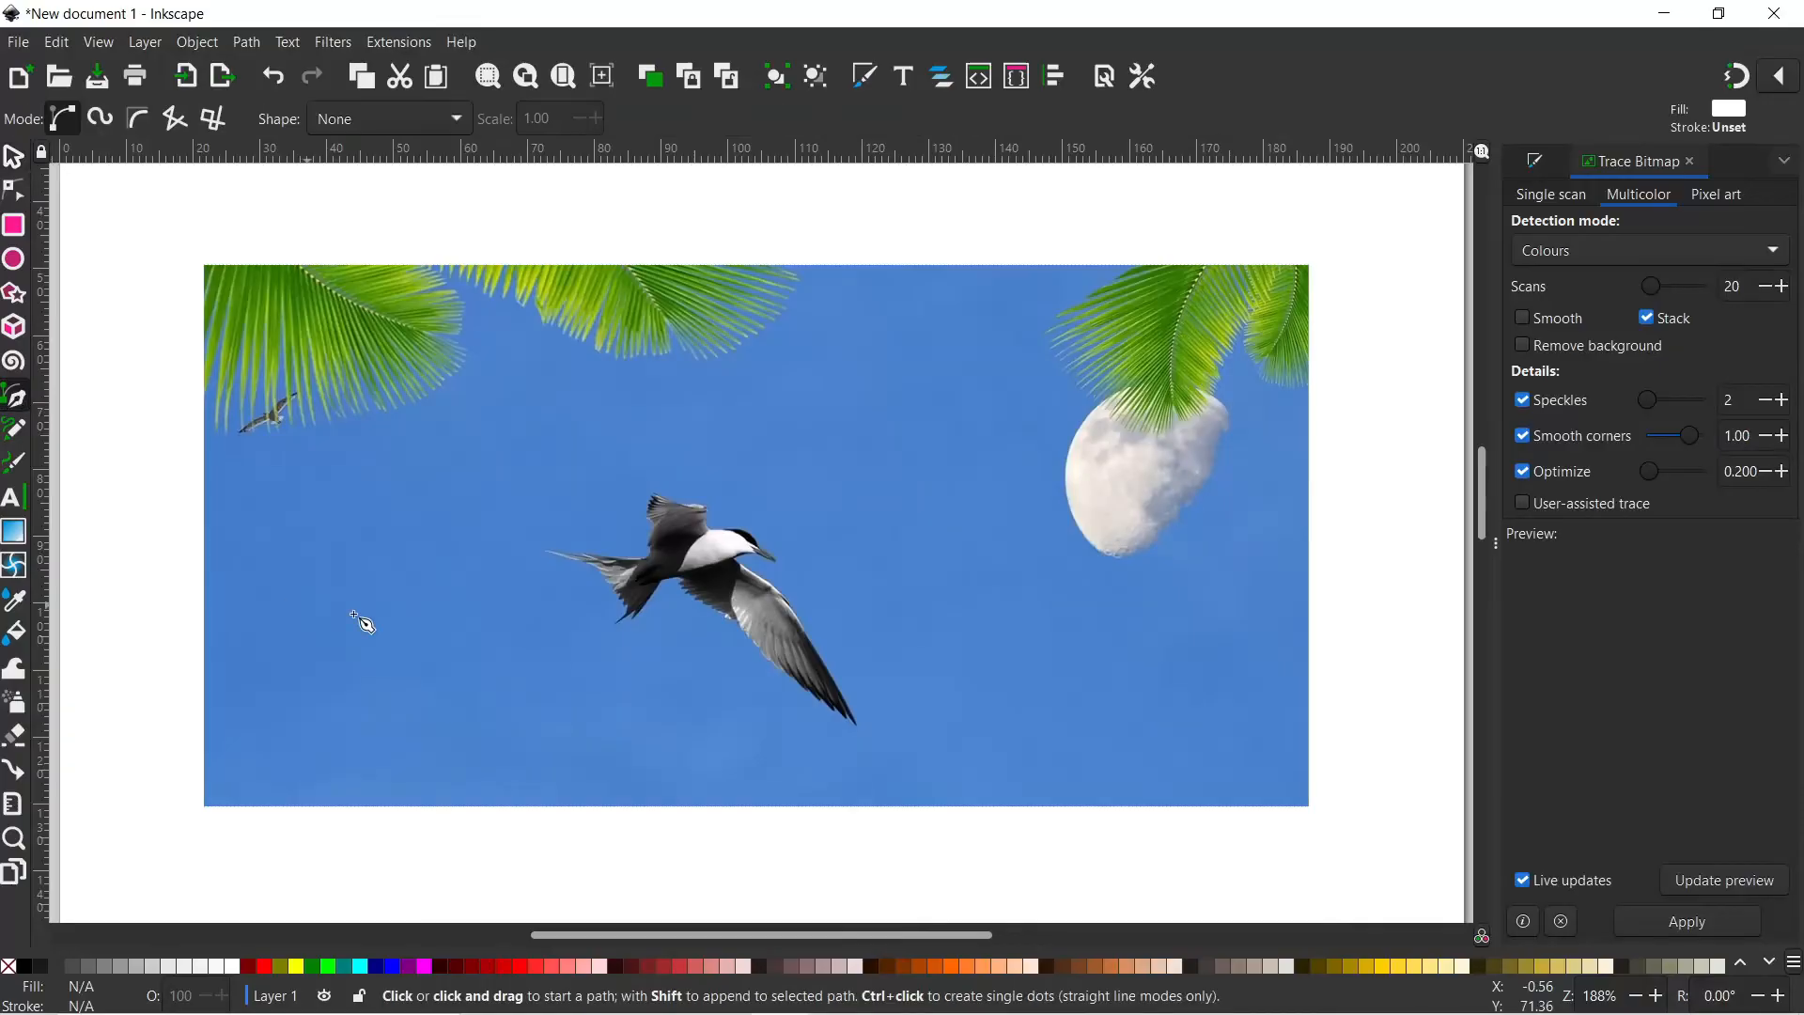
pyautogui.click(528, 565)
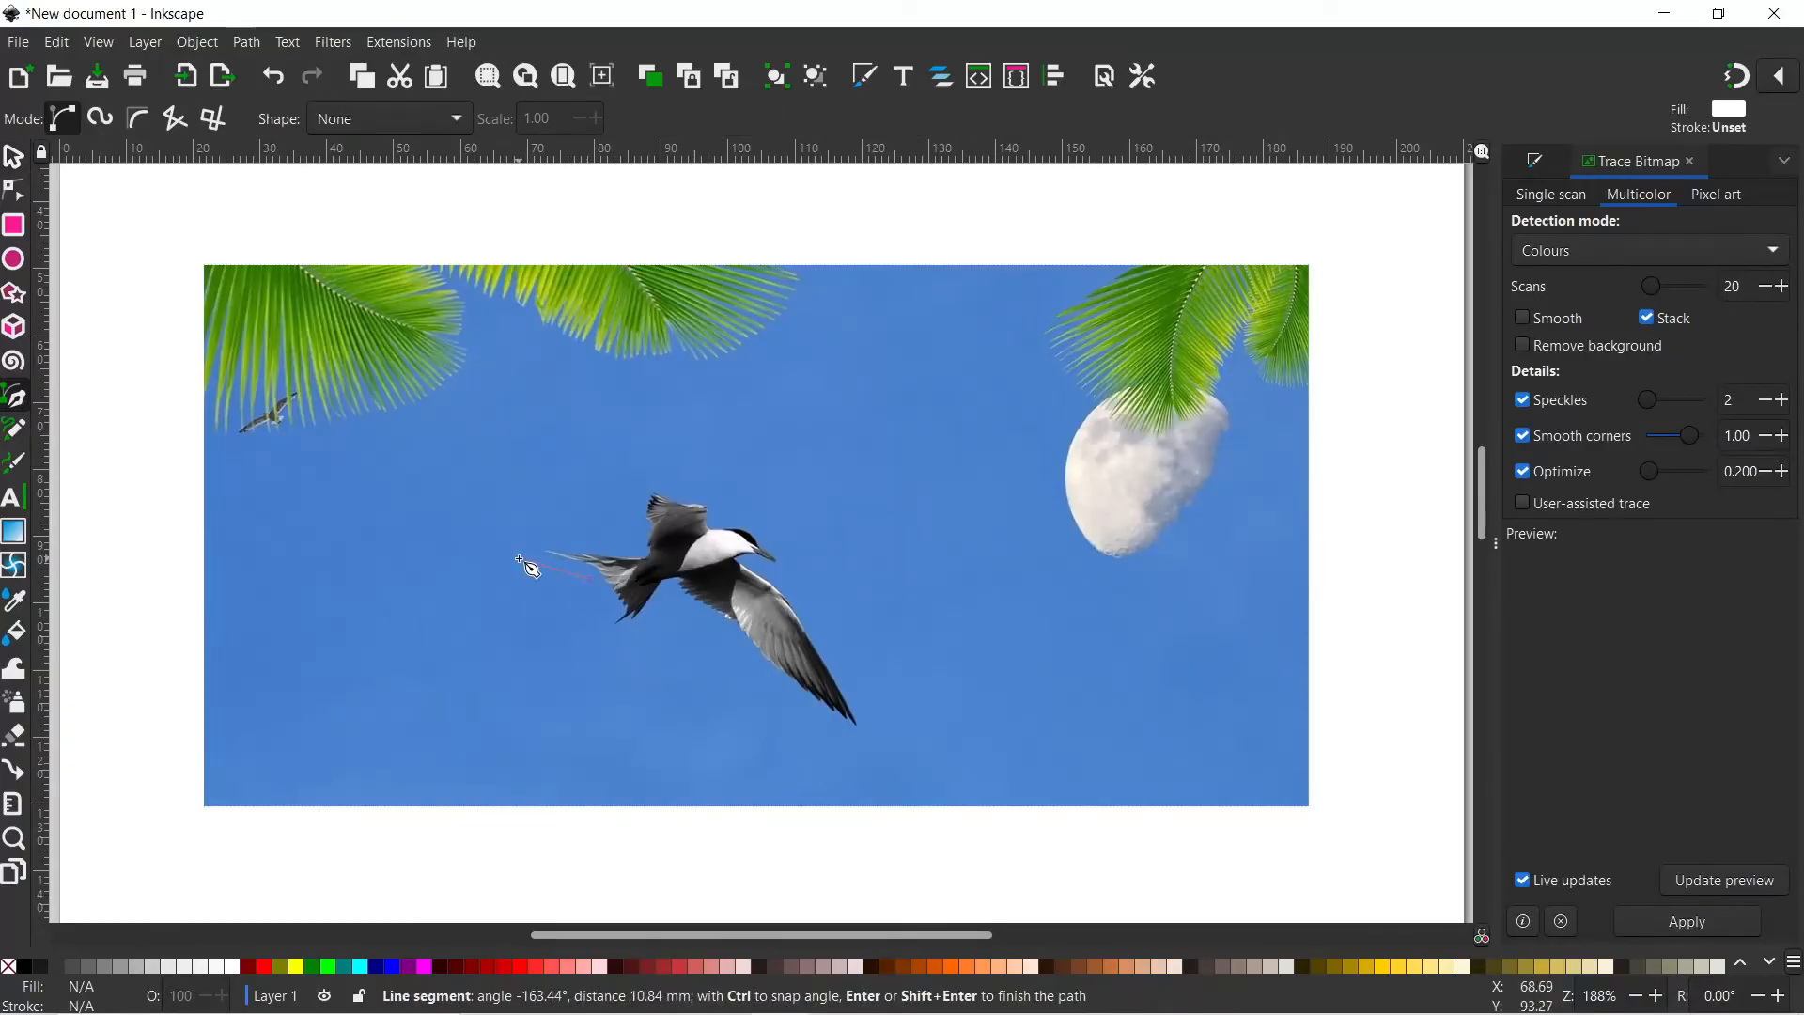
pyautogui.click(634, 548)
pyautogui.click(643, 515)
pyautogui.click(635, 495)
pyautogui.click(653, 481)
pyautogui.click(720, 492)
pyautogui.click(719, 515)
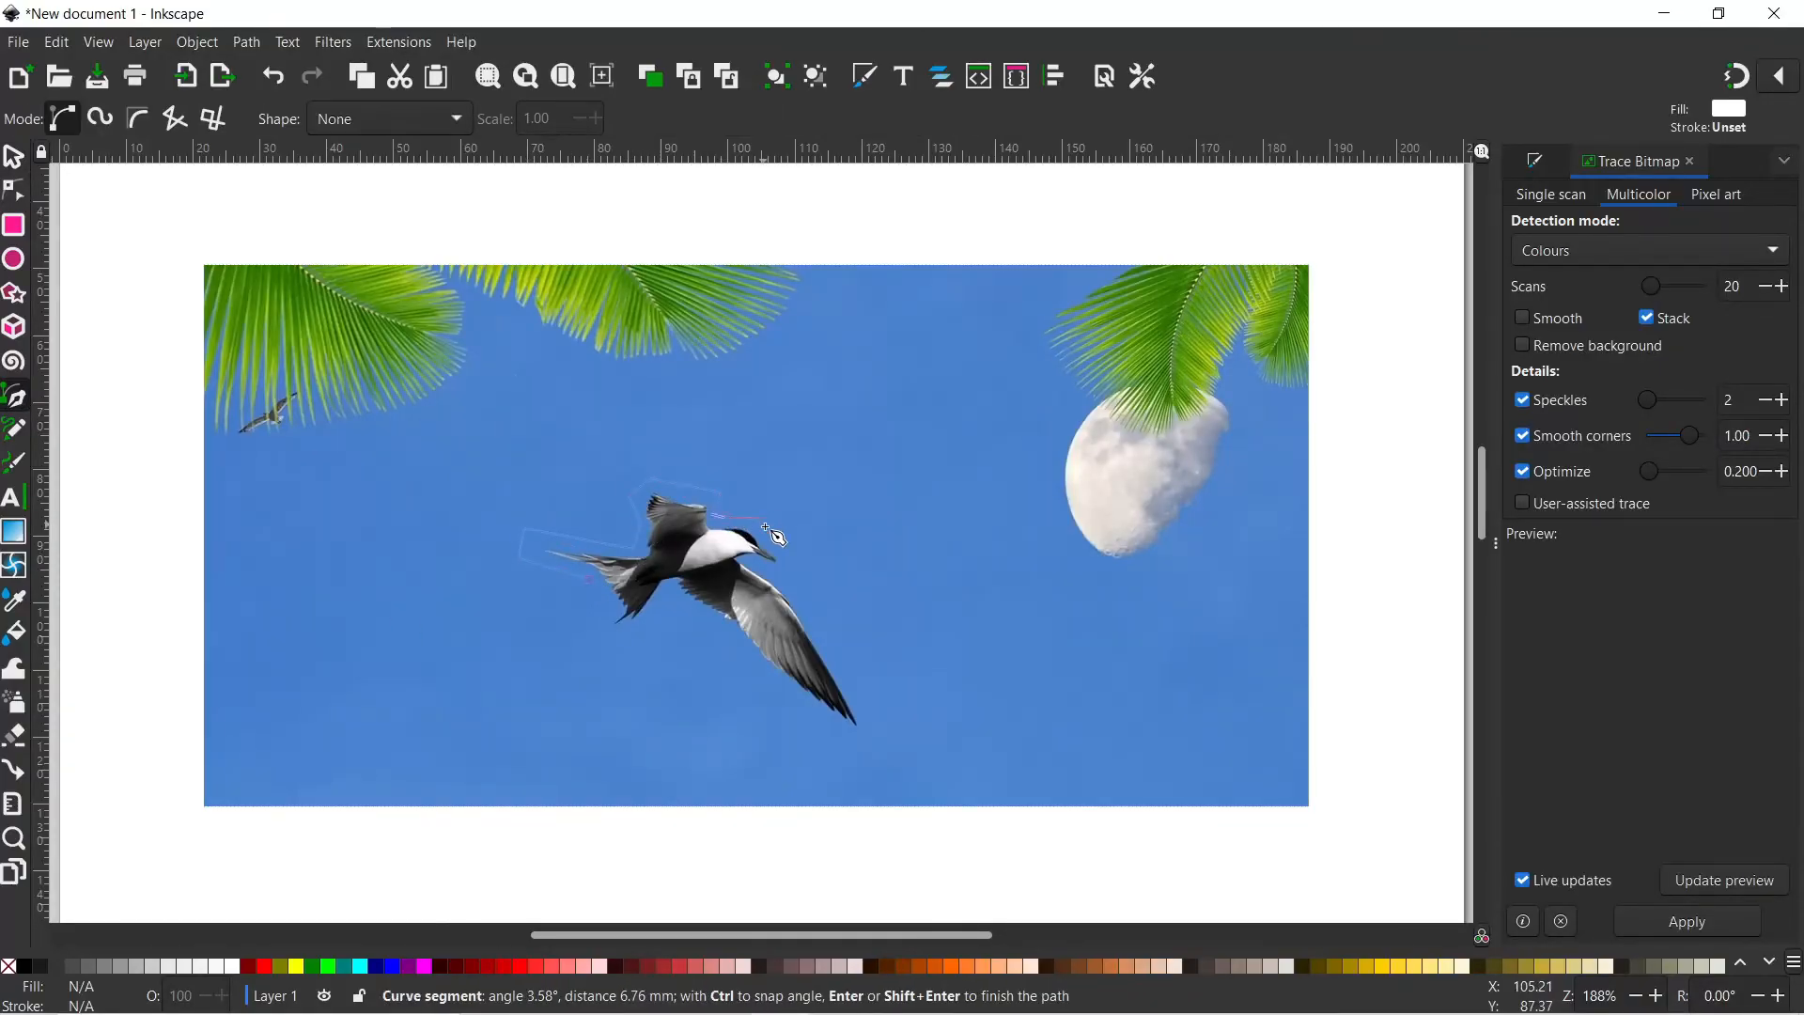
pyautogui.click(774, 532)
pyautogui.click(795, 569)
pyautogui.click(786, 589)
pyautogui.click(829, 647)
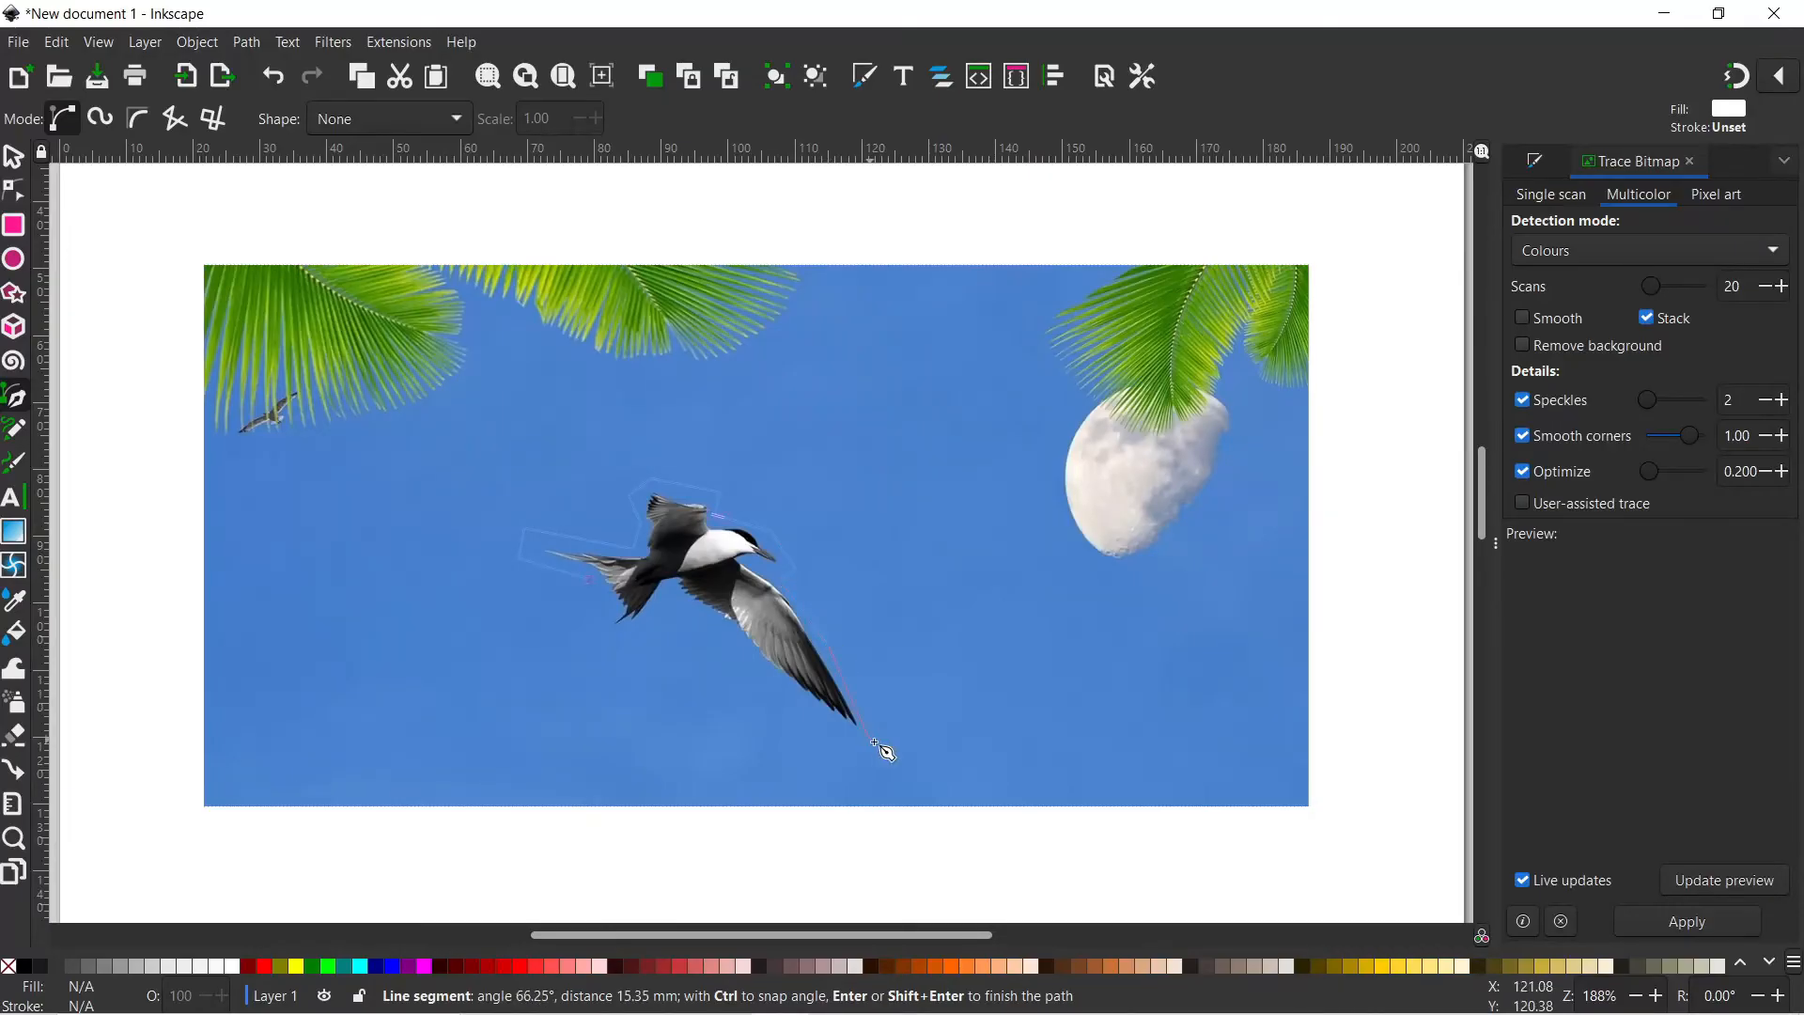
pyautogui.click(875, 742)
pyautogui.click(765, 681)
pyautogui.click(721, 641)
pyautogui.click(668, 593)
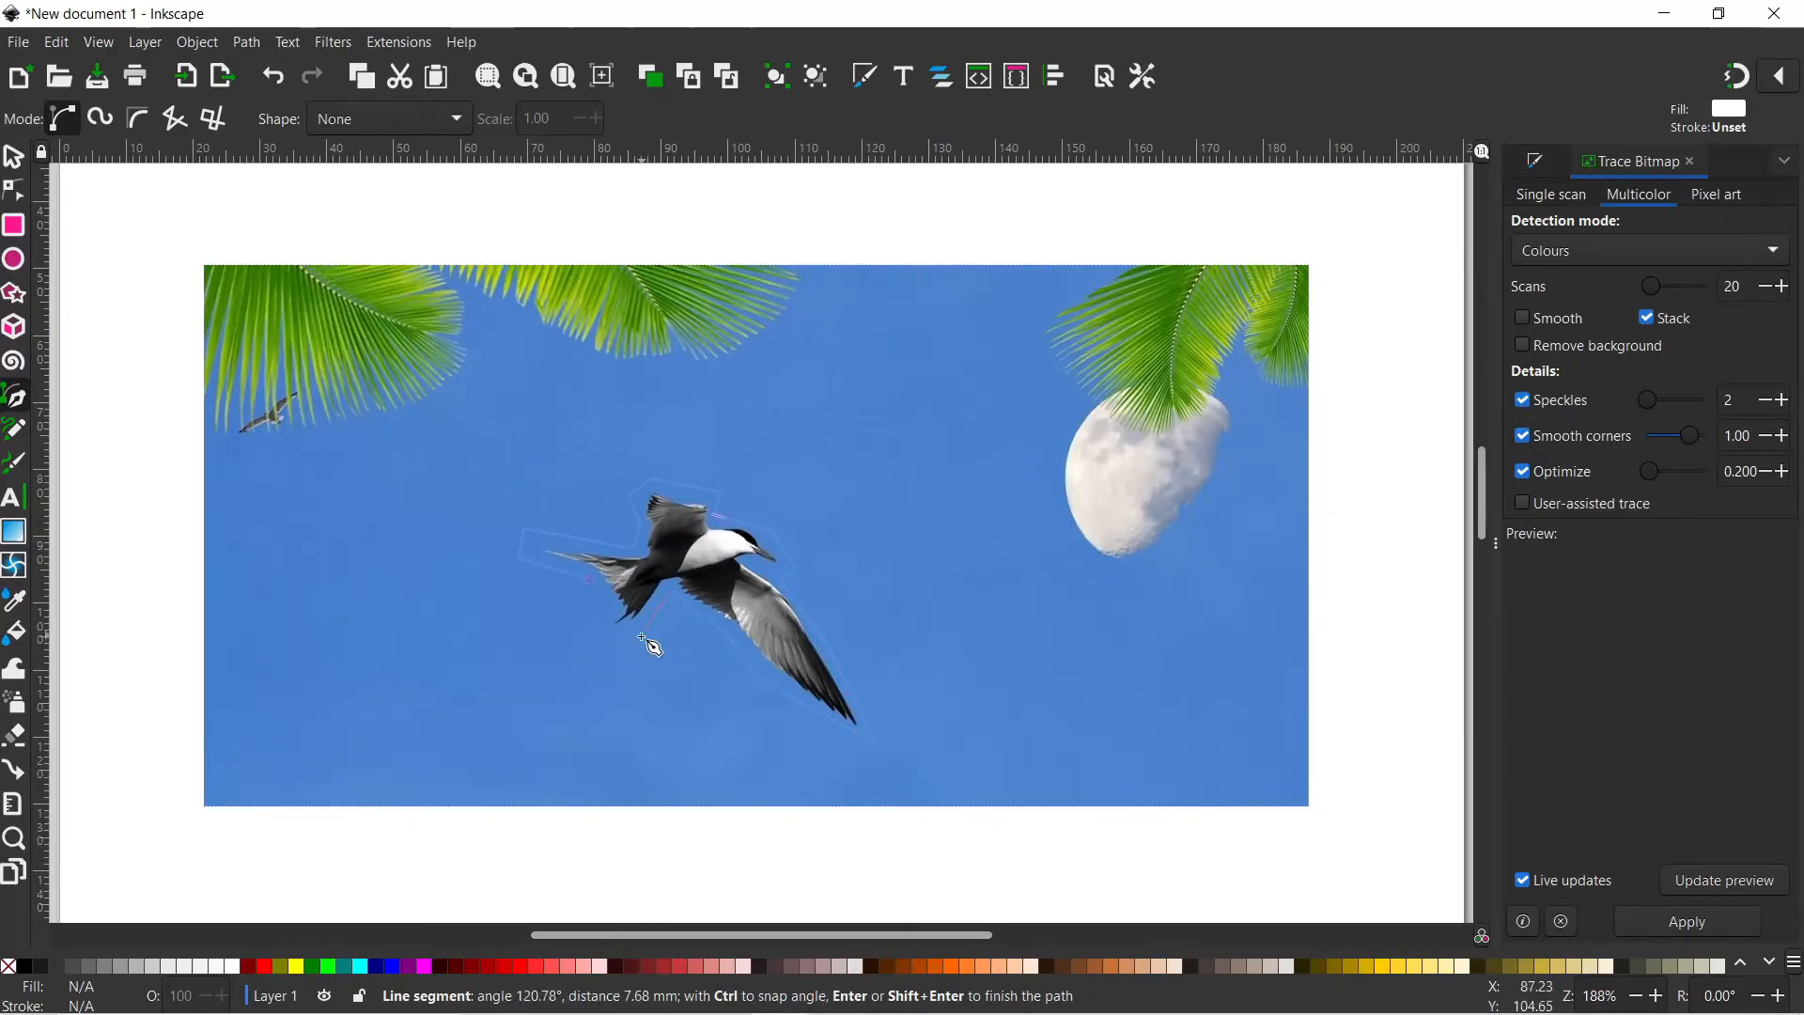
pyautogui.click(643, 636)
pyautogui.click(624, 636)
pyautogui.click(592, 612)
pyautogui.click(593, 587)
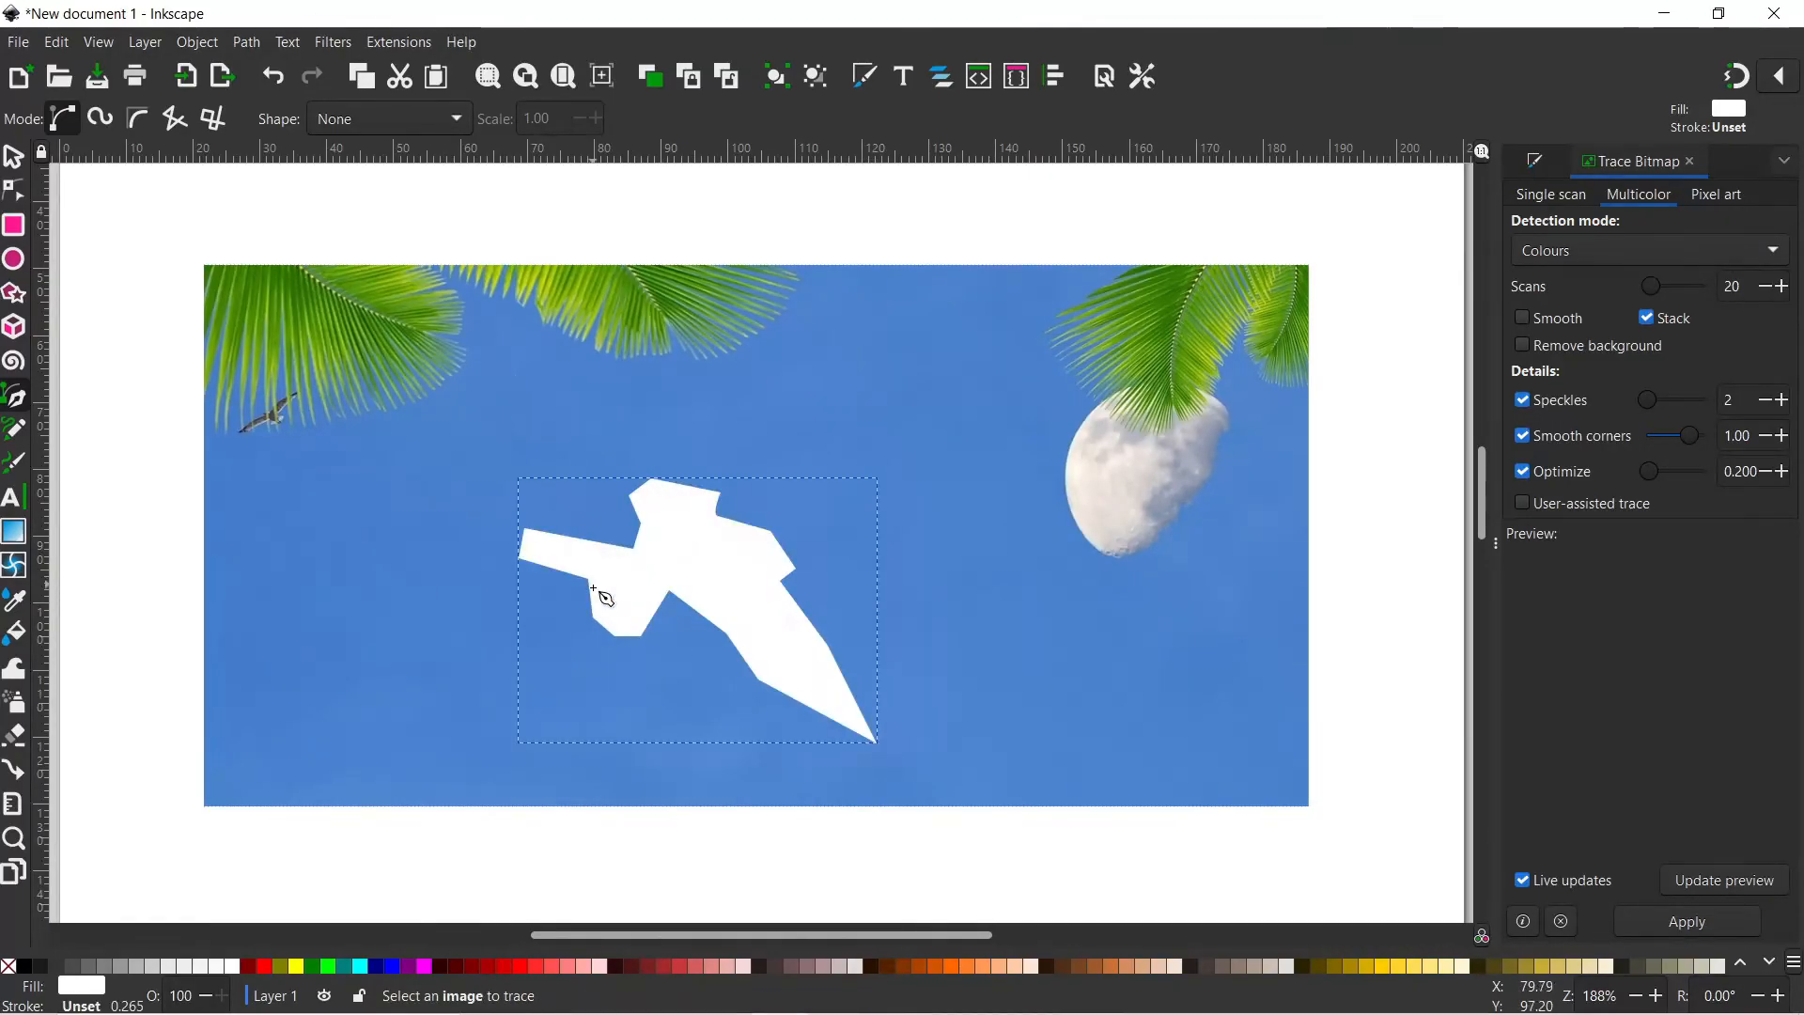
# Give the shape over the bird a red fill (ff2a2a) and an opacity of about 44.3%
pyautogui.hotkey('ctrl', 'shift', 'f')
pyautogui.click(1611, 923)
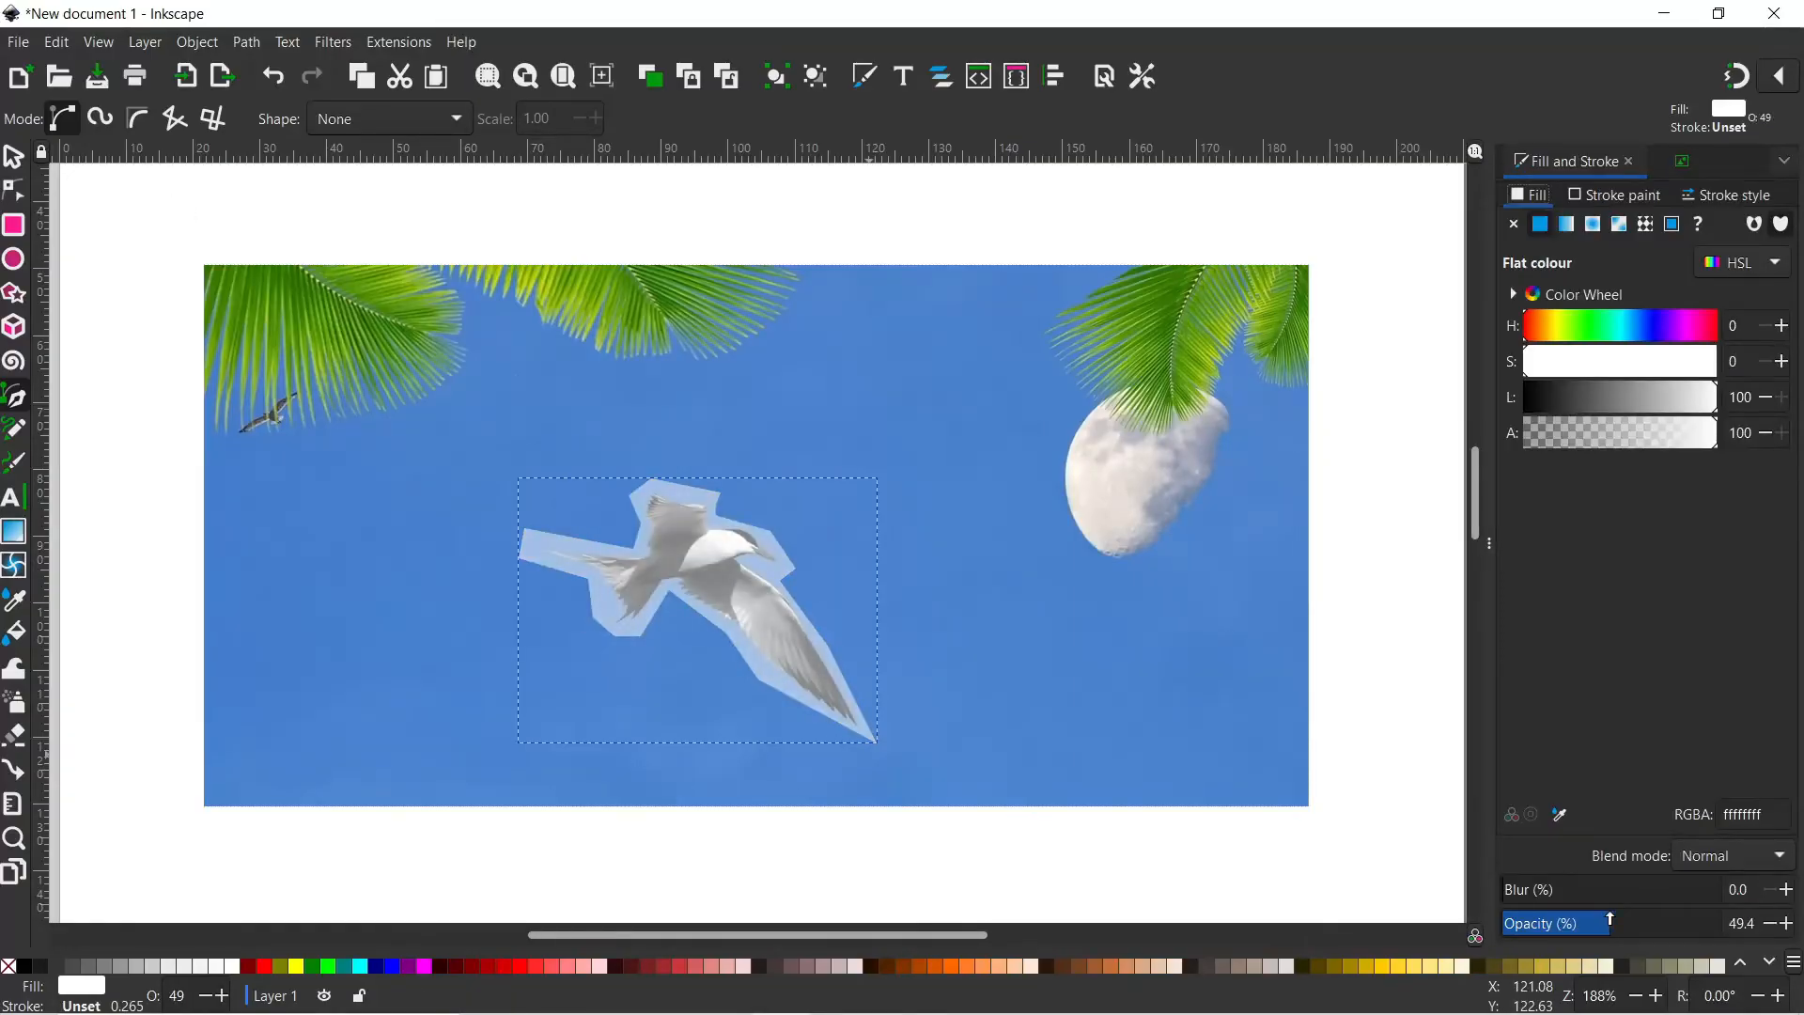
pyautogui.click(15, 158)
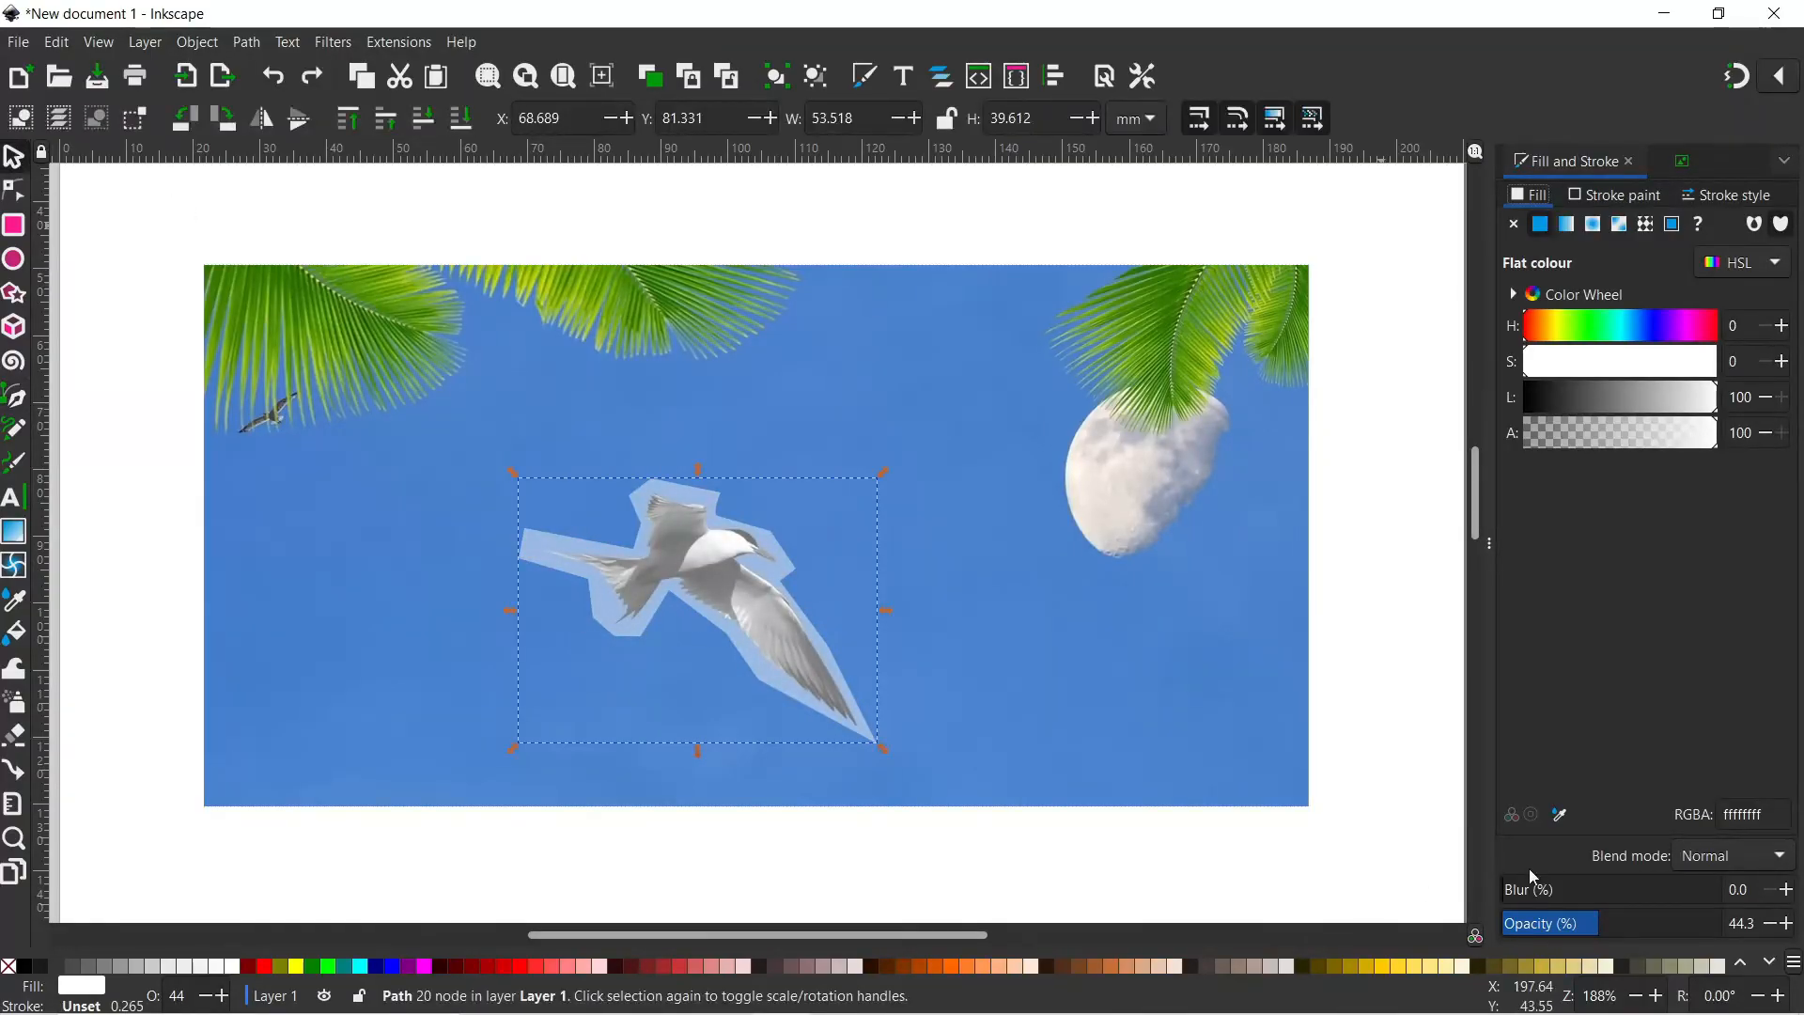
pyautogui.click(542, 966)
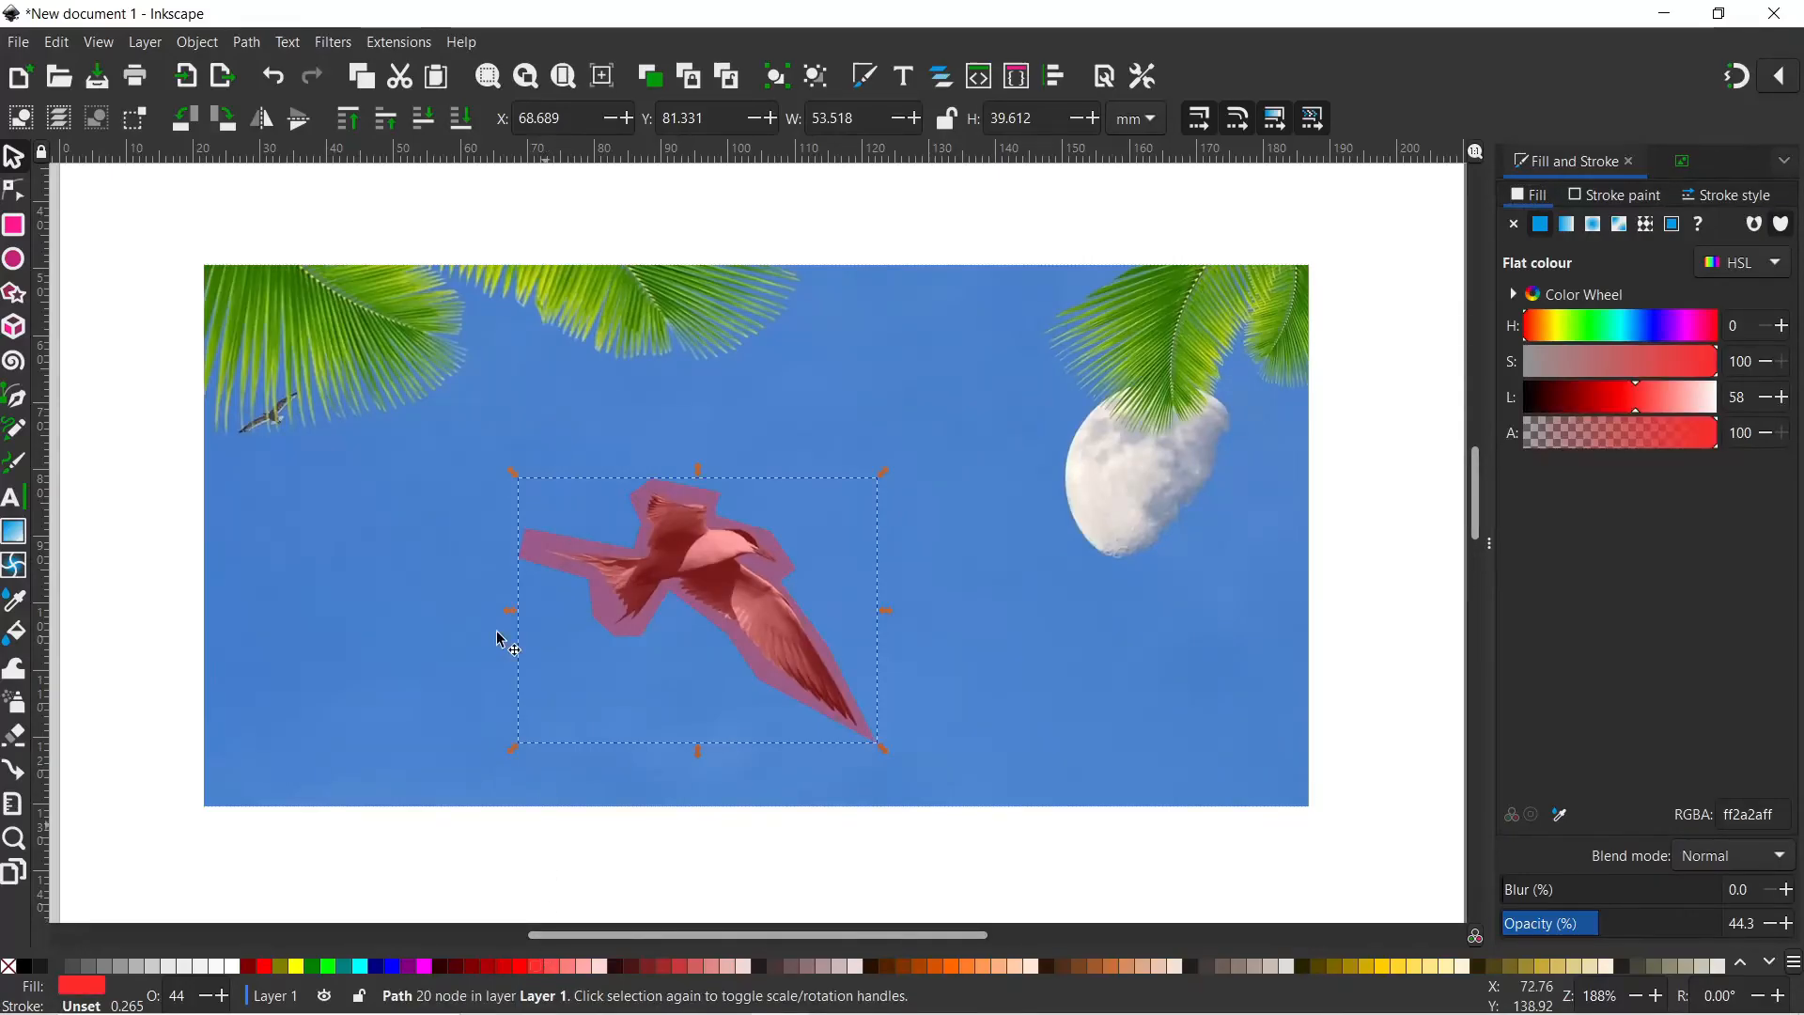
# Trace the photo through the red shape in multicolor Colours mode with 20 scans, Stack and User-assisted trace enabled
pyautogui.keyDown('shift'); pyautogui.click(373, 573); pyautogui.keyUp('shift')
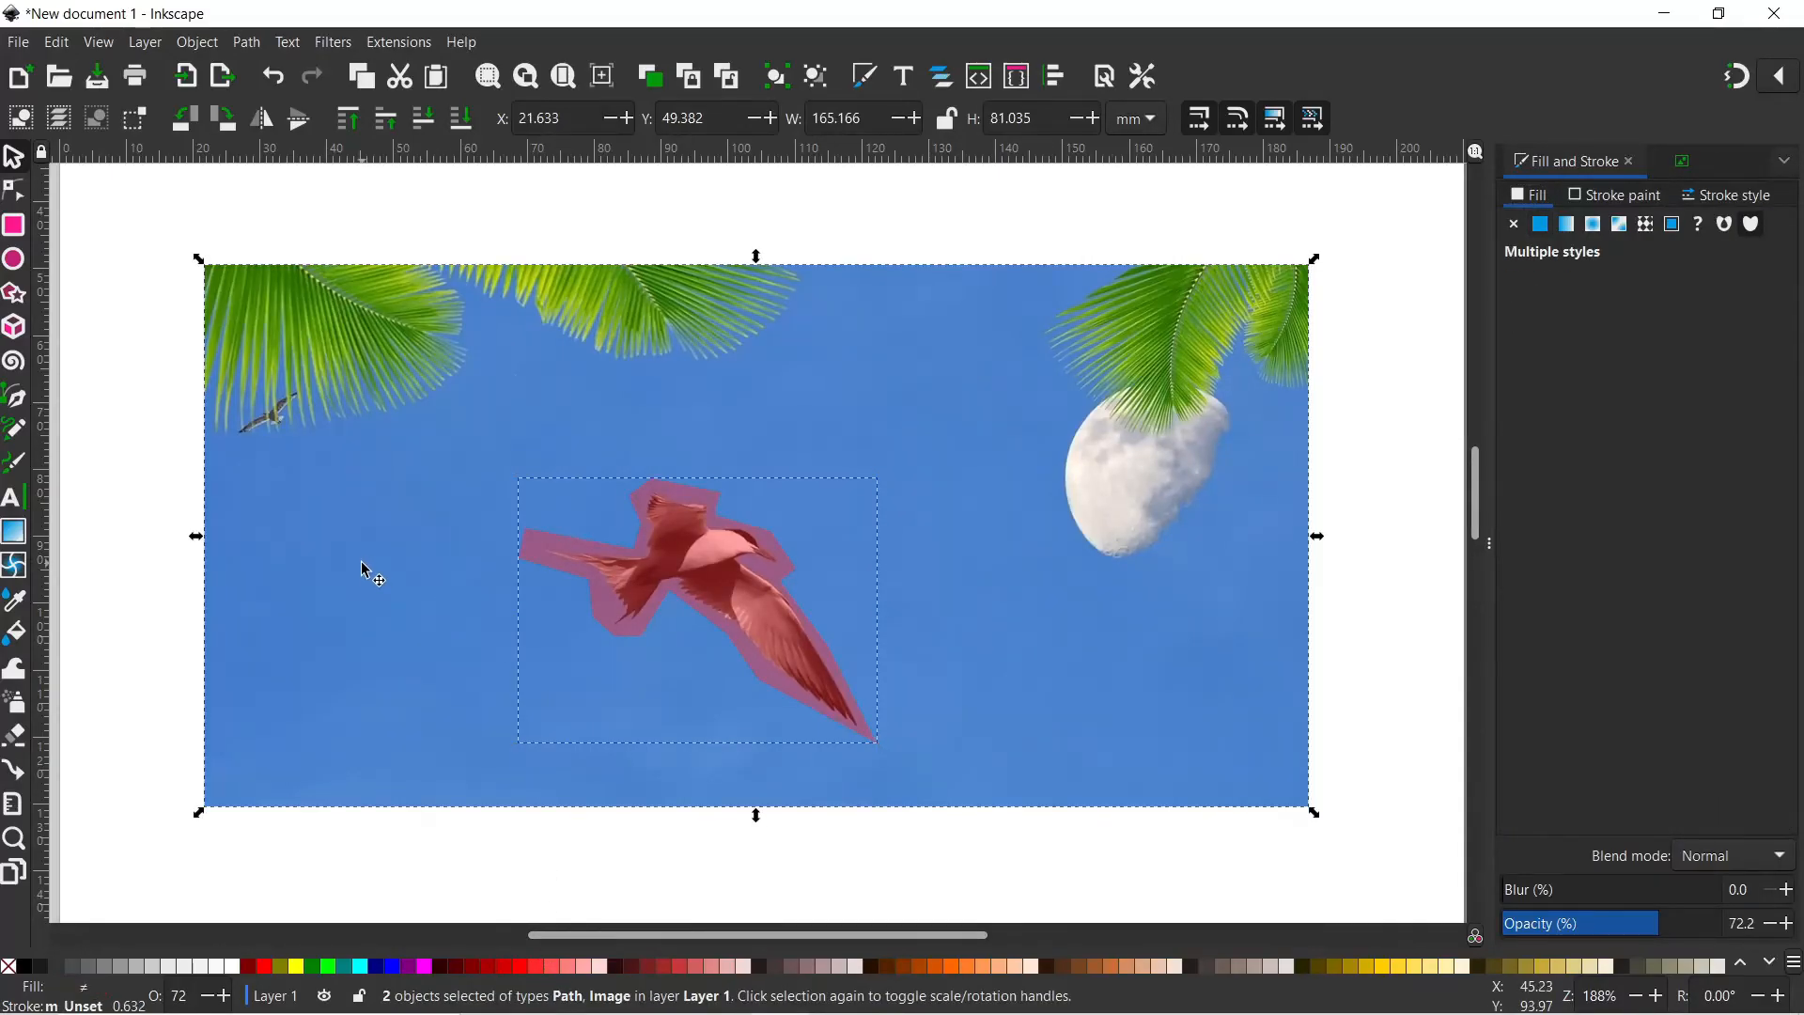
pyautogui.click(1685, 164)
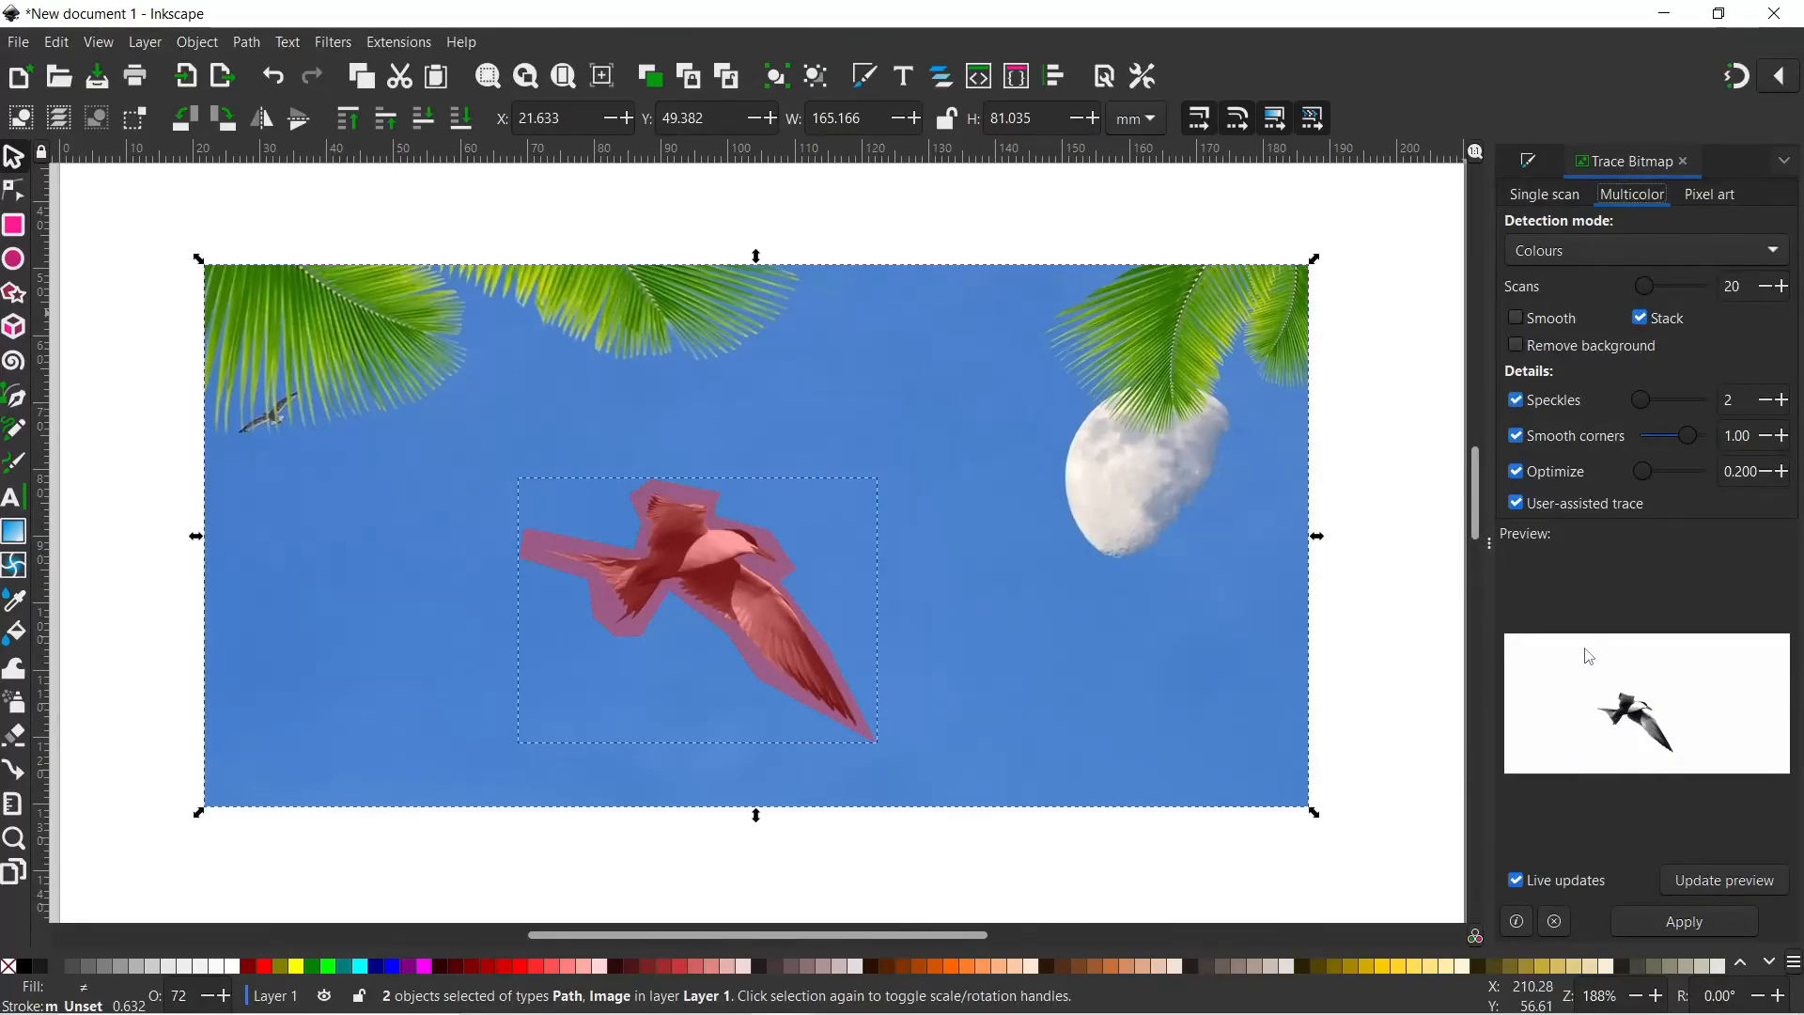
pyautogui.click(1661, 923)
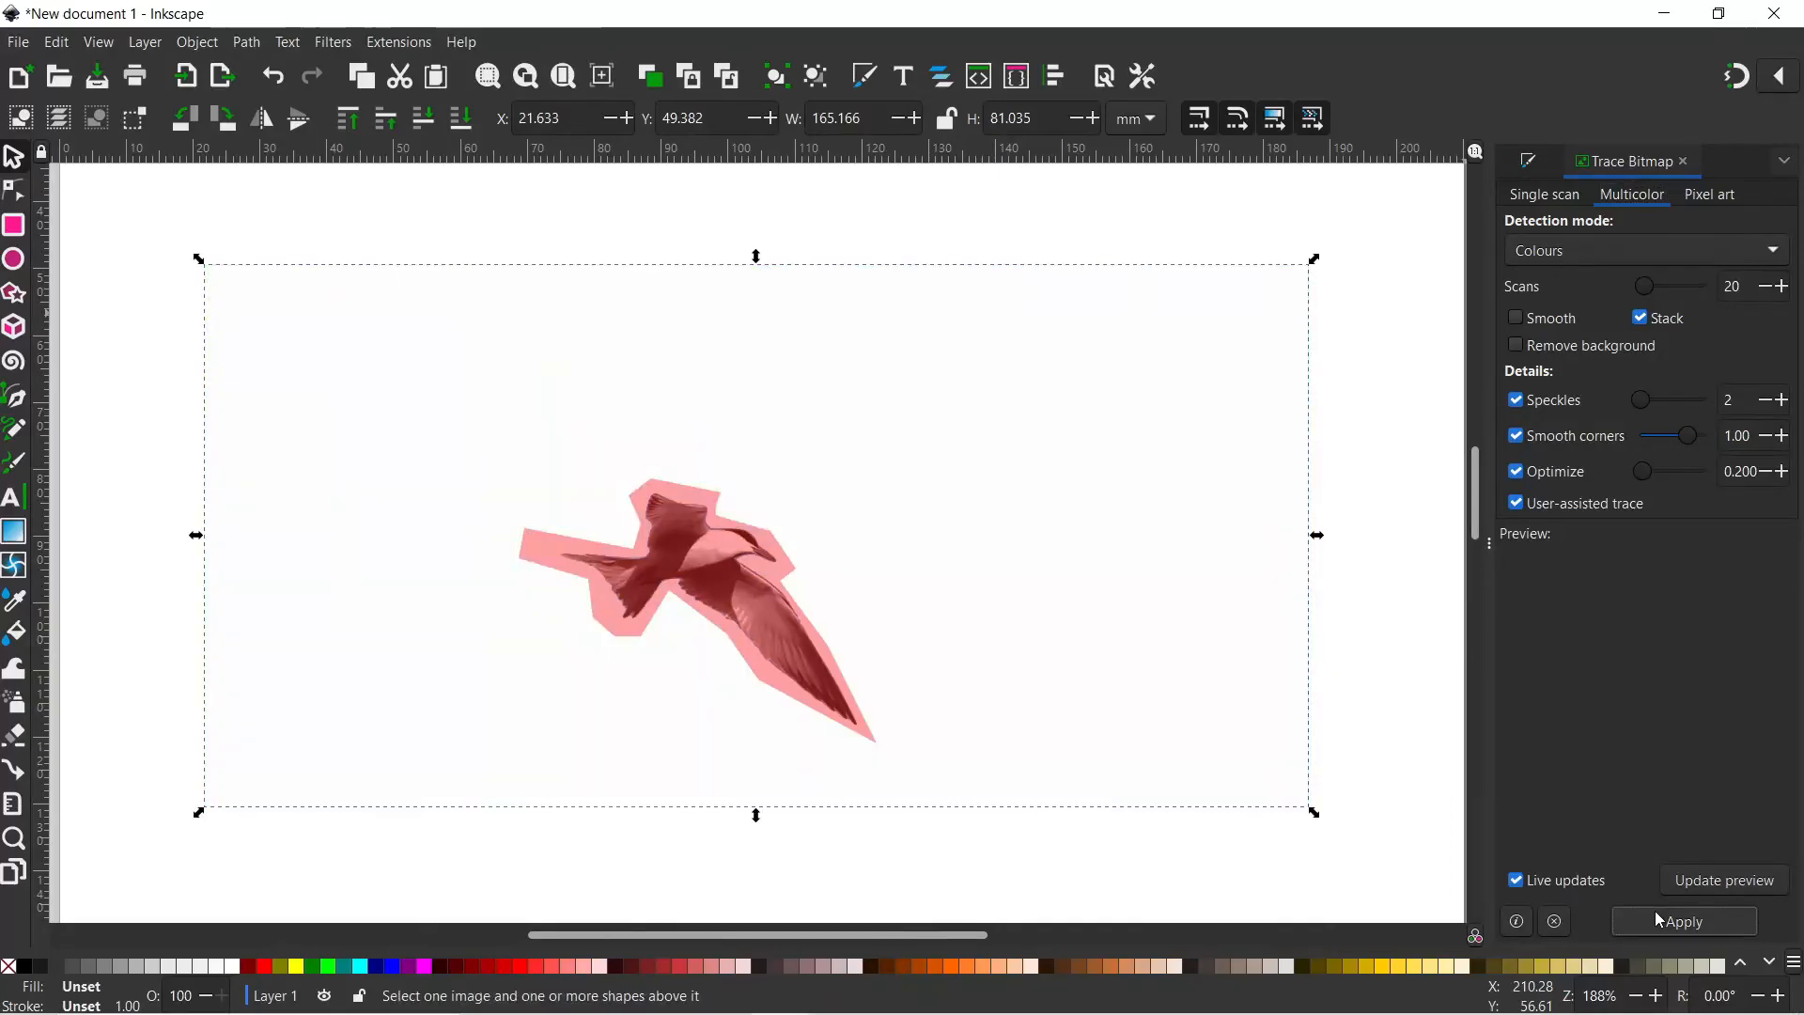
# Delete the red shape covering the bird trace and examine the traced bird's details
pyautogui.click(696, 517)
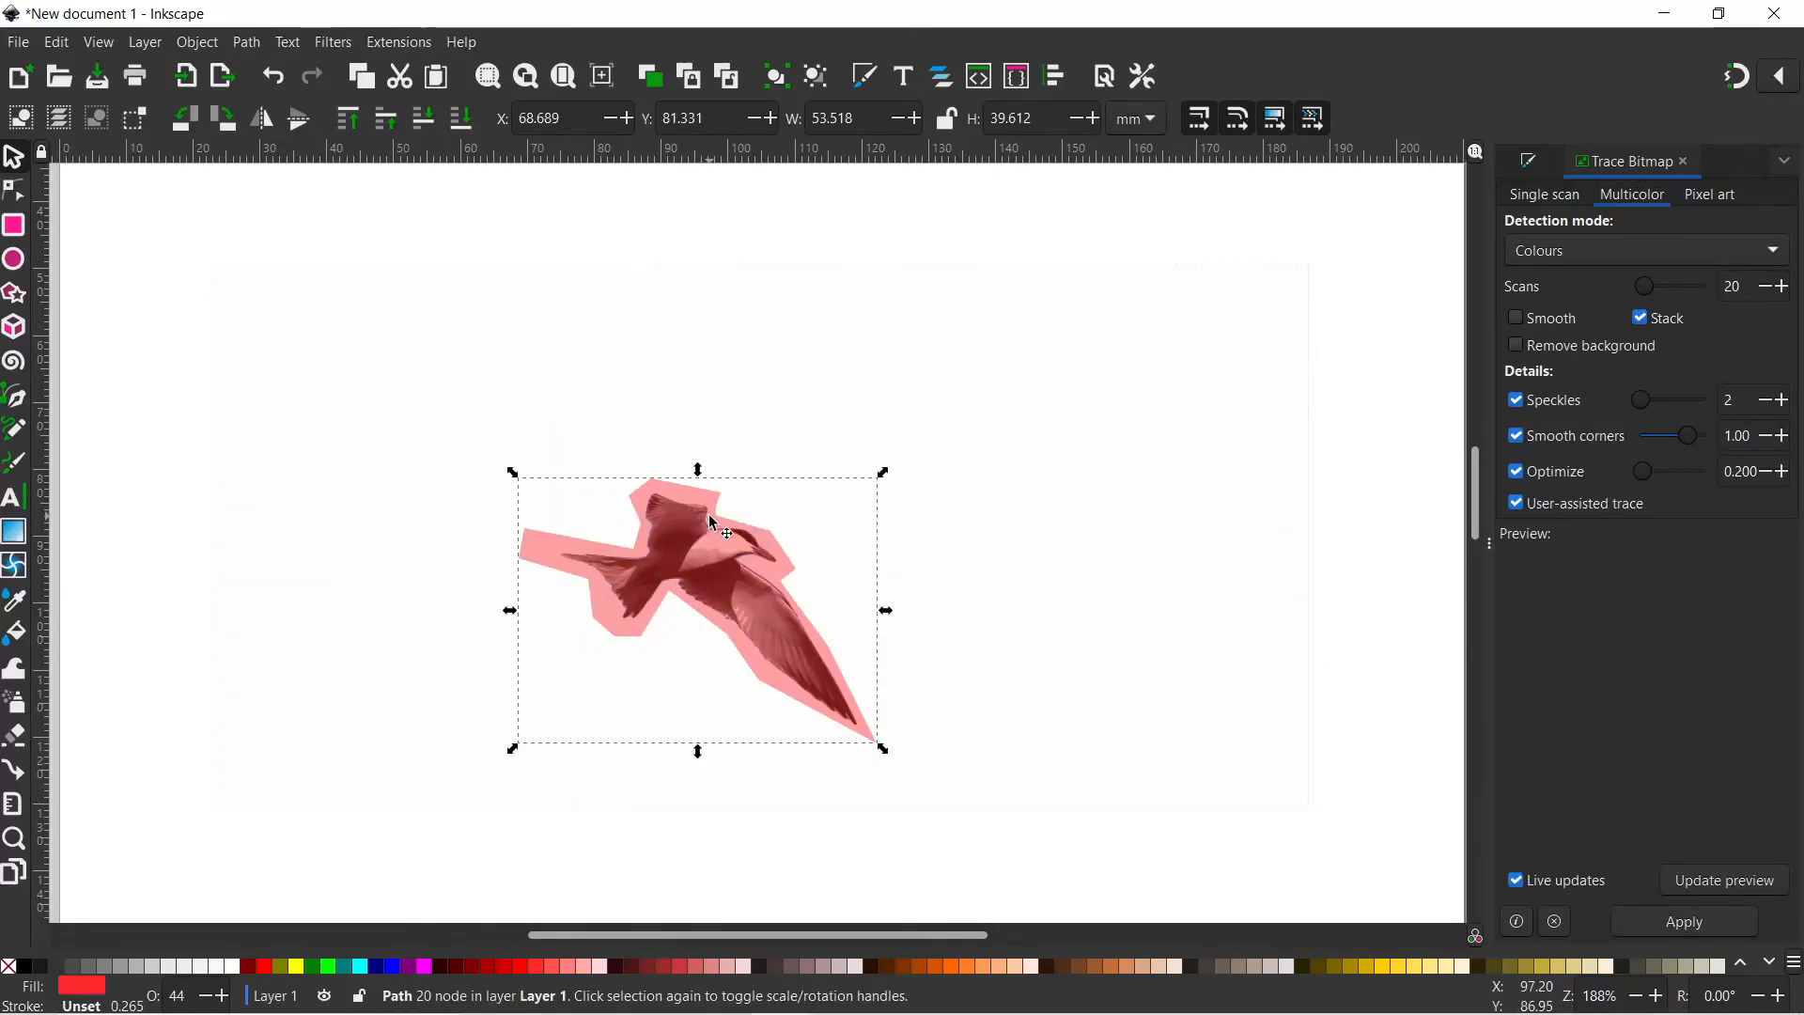
pyautogui.press('Delete')
pyautogui.scroll(2, 710, 594)
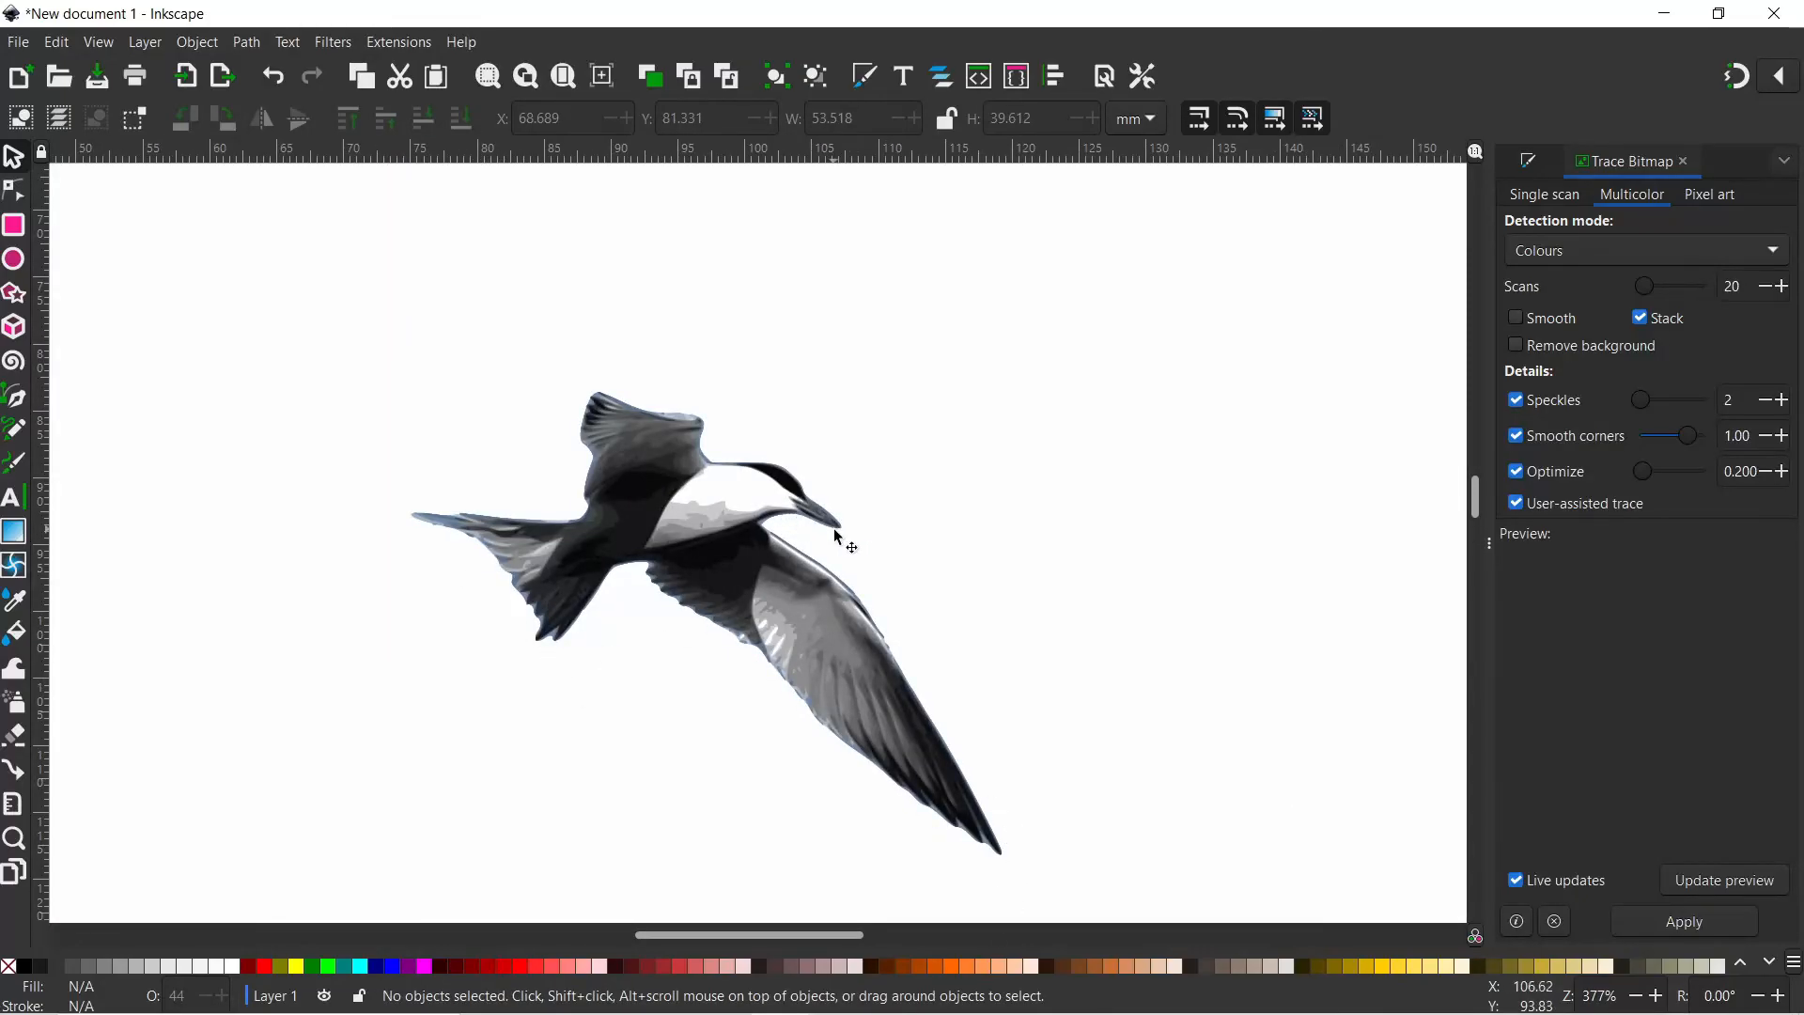
pyautogui.scroll(-2, 896, 488)
# Delete the first bird trace and retrace the photo through the red shape with Remove background enabled and 20 scans
pyautogui.moveTo(912, 297)
pyautogui.mouseDown()
pyautogui.moveTo(922, 380)
pyautogui.moveTo(872, 293)
pyautogui.moveTo(908, 279)
pyautogui.mouseUp()
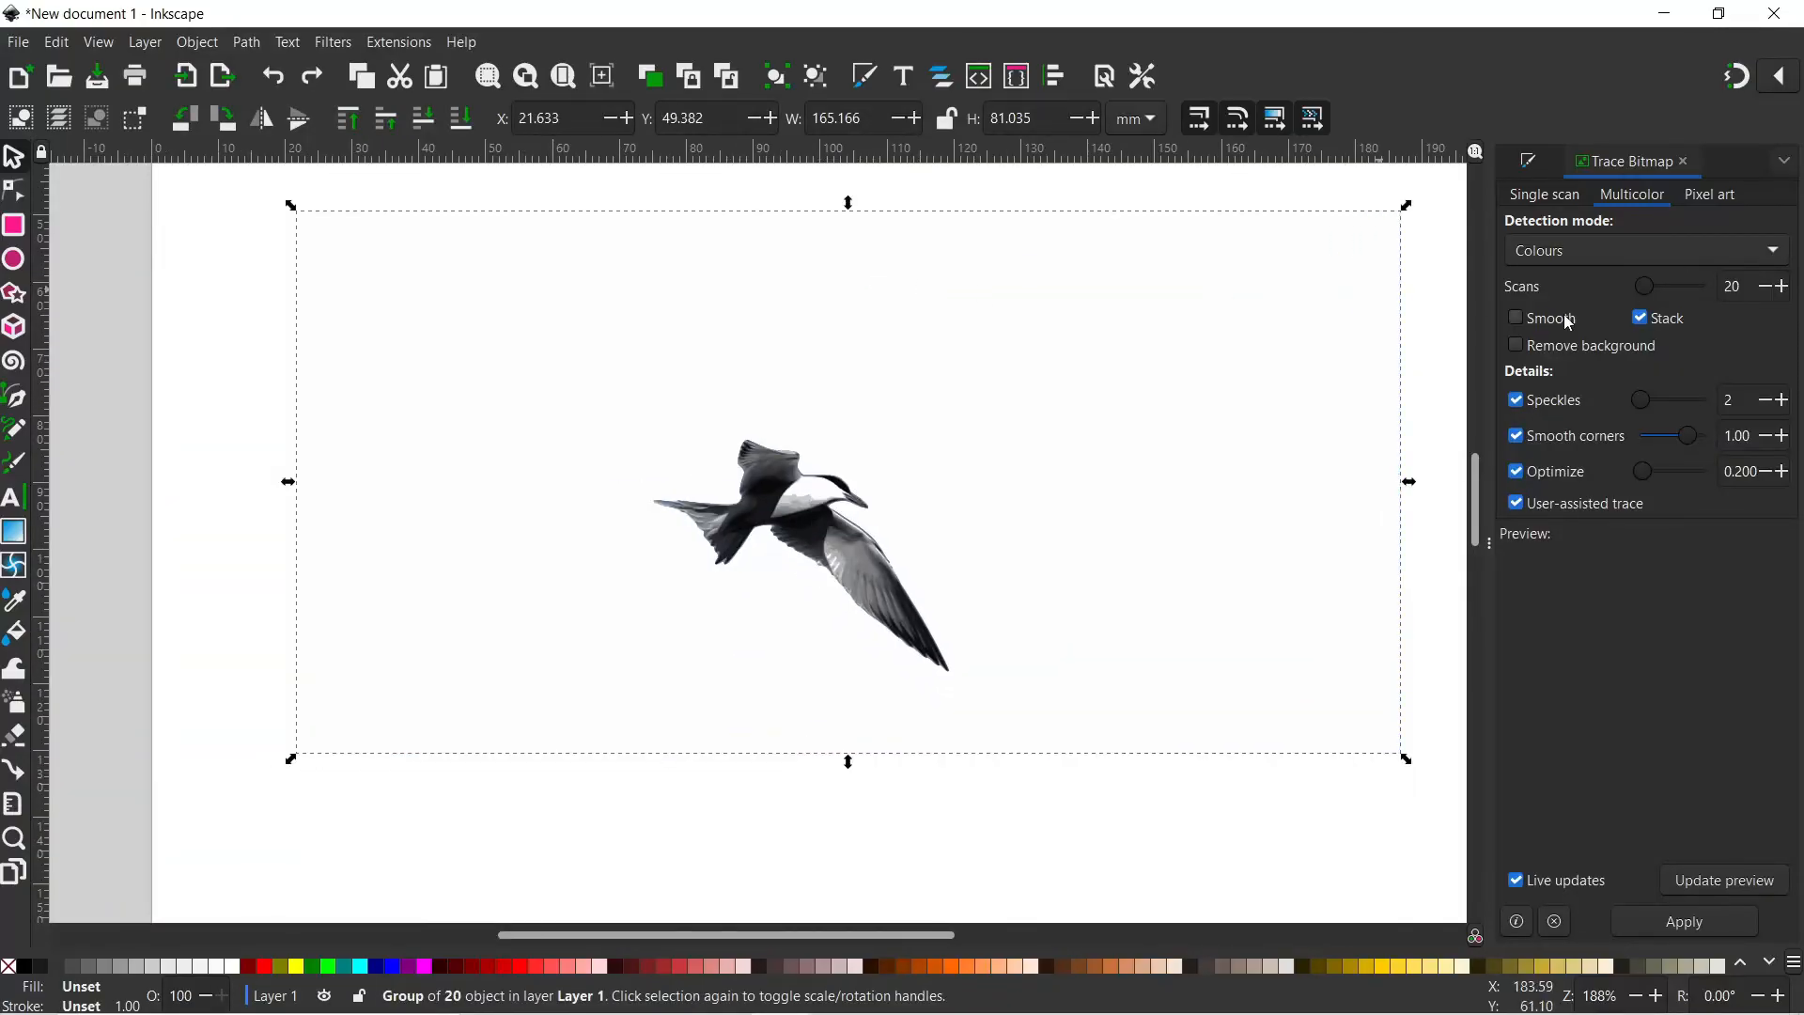
pyautogui.press('Delete')
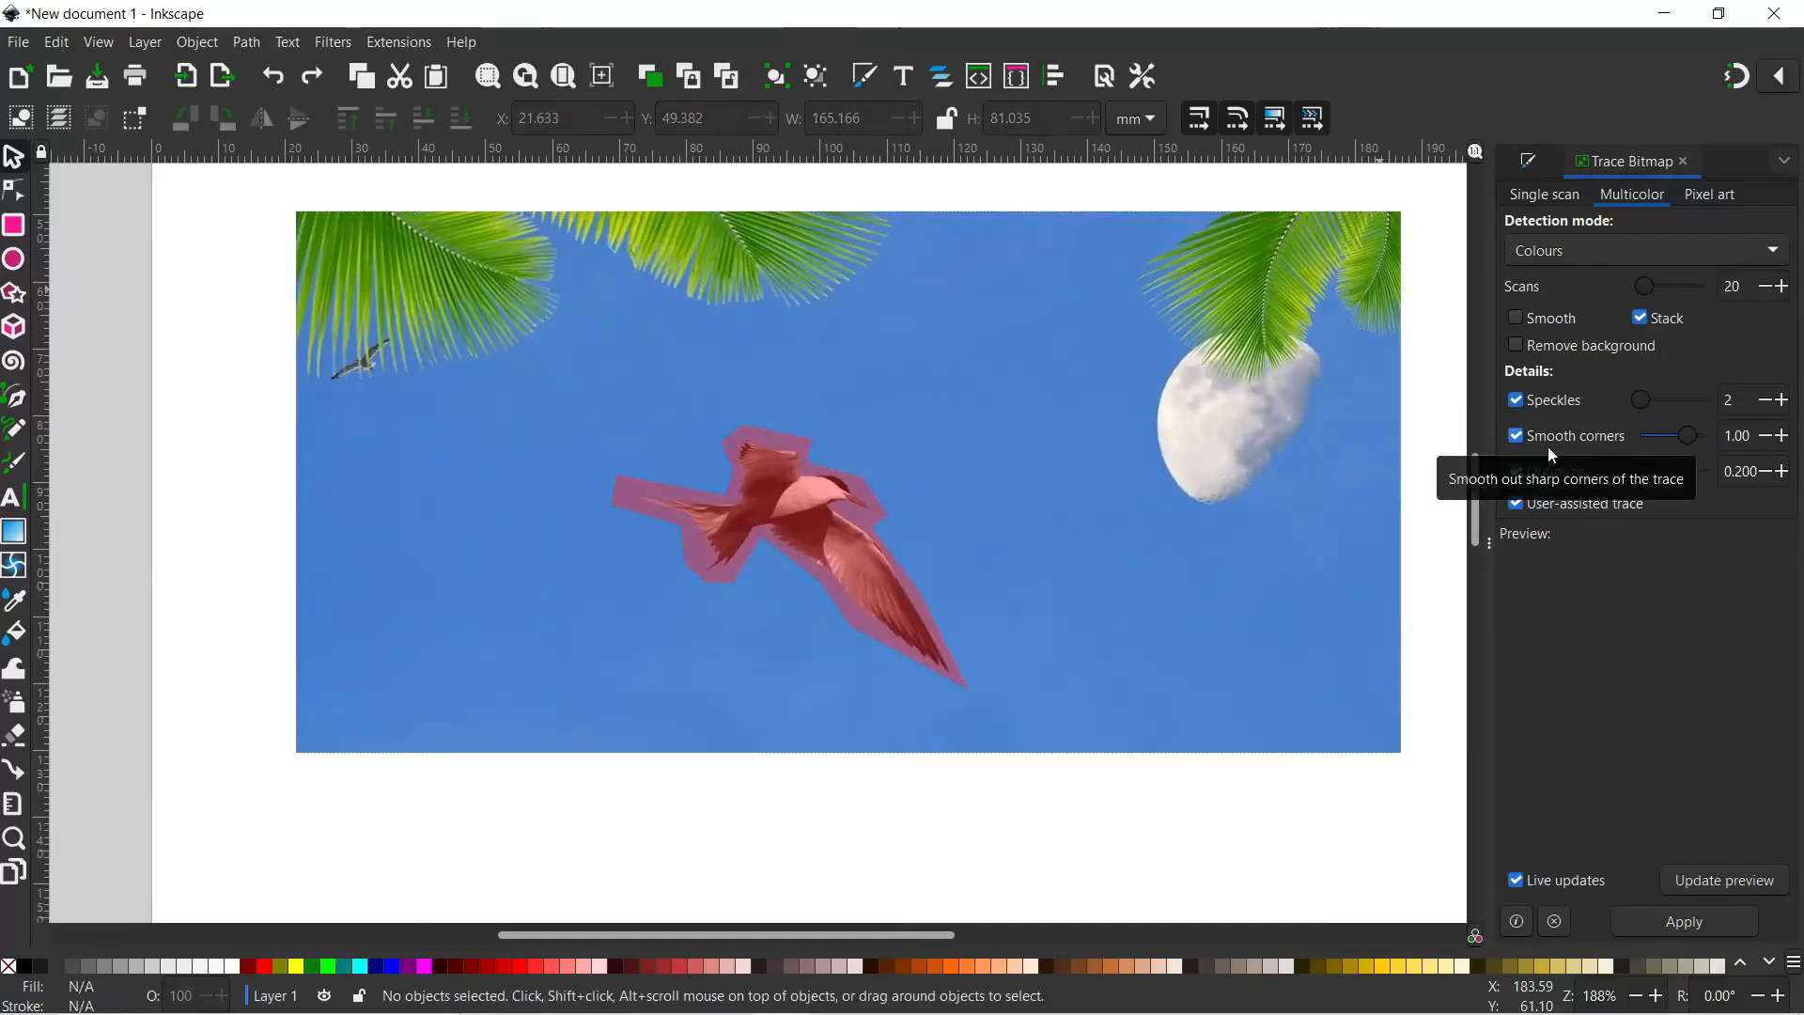
pyautogui.click(1530, 346)
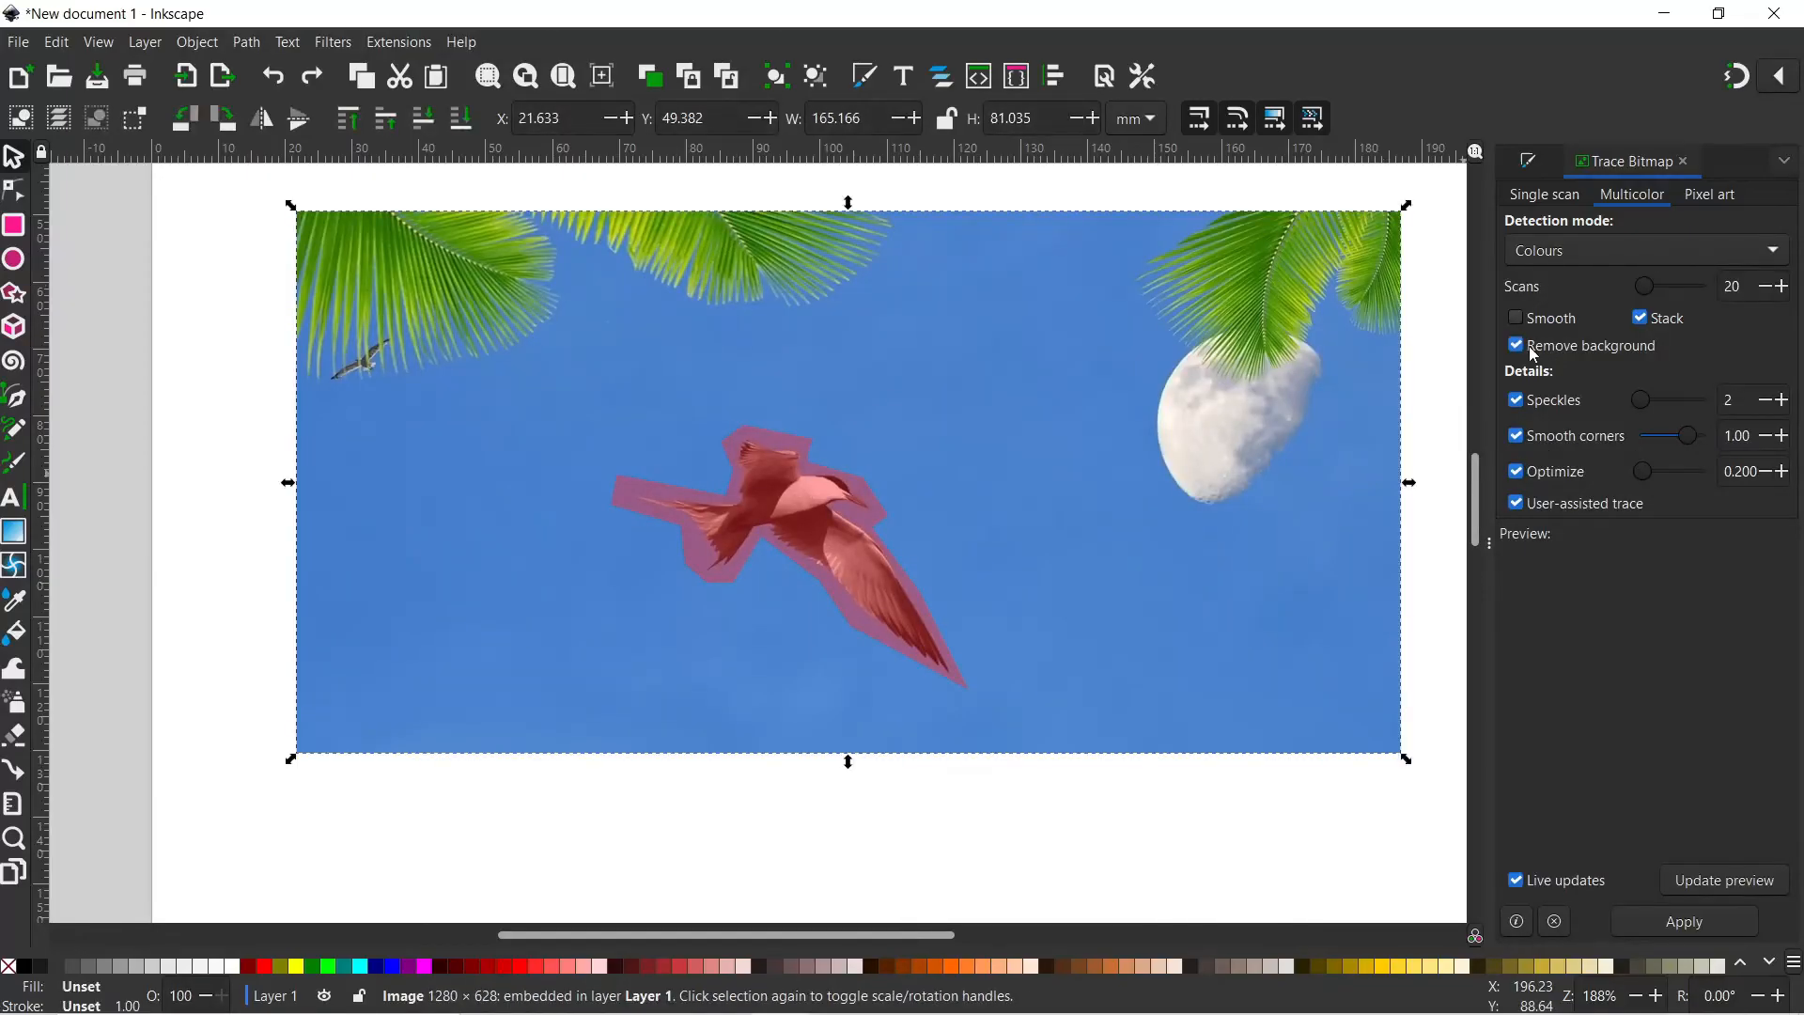
pyautogui.click(850, 567)
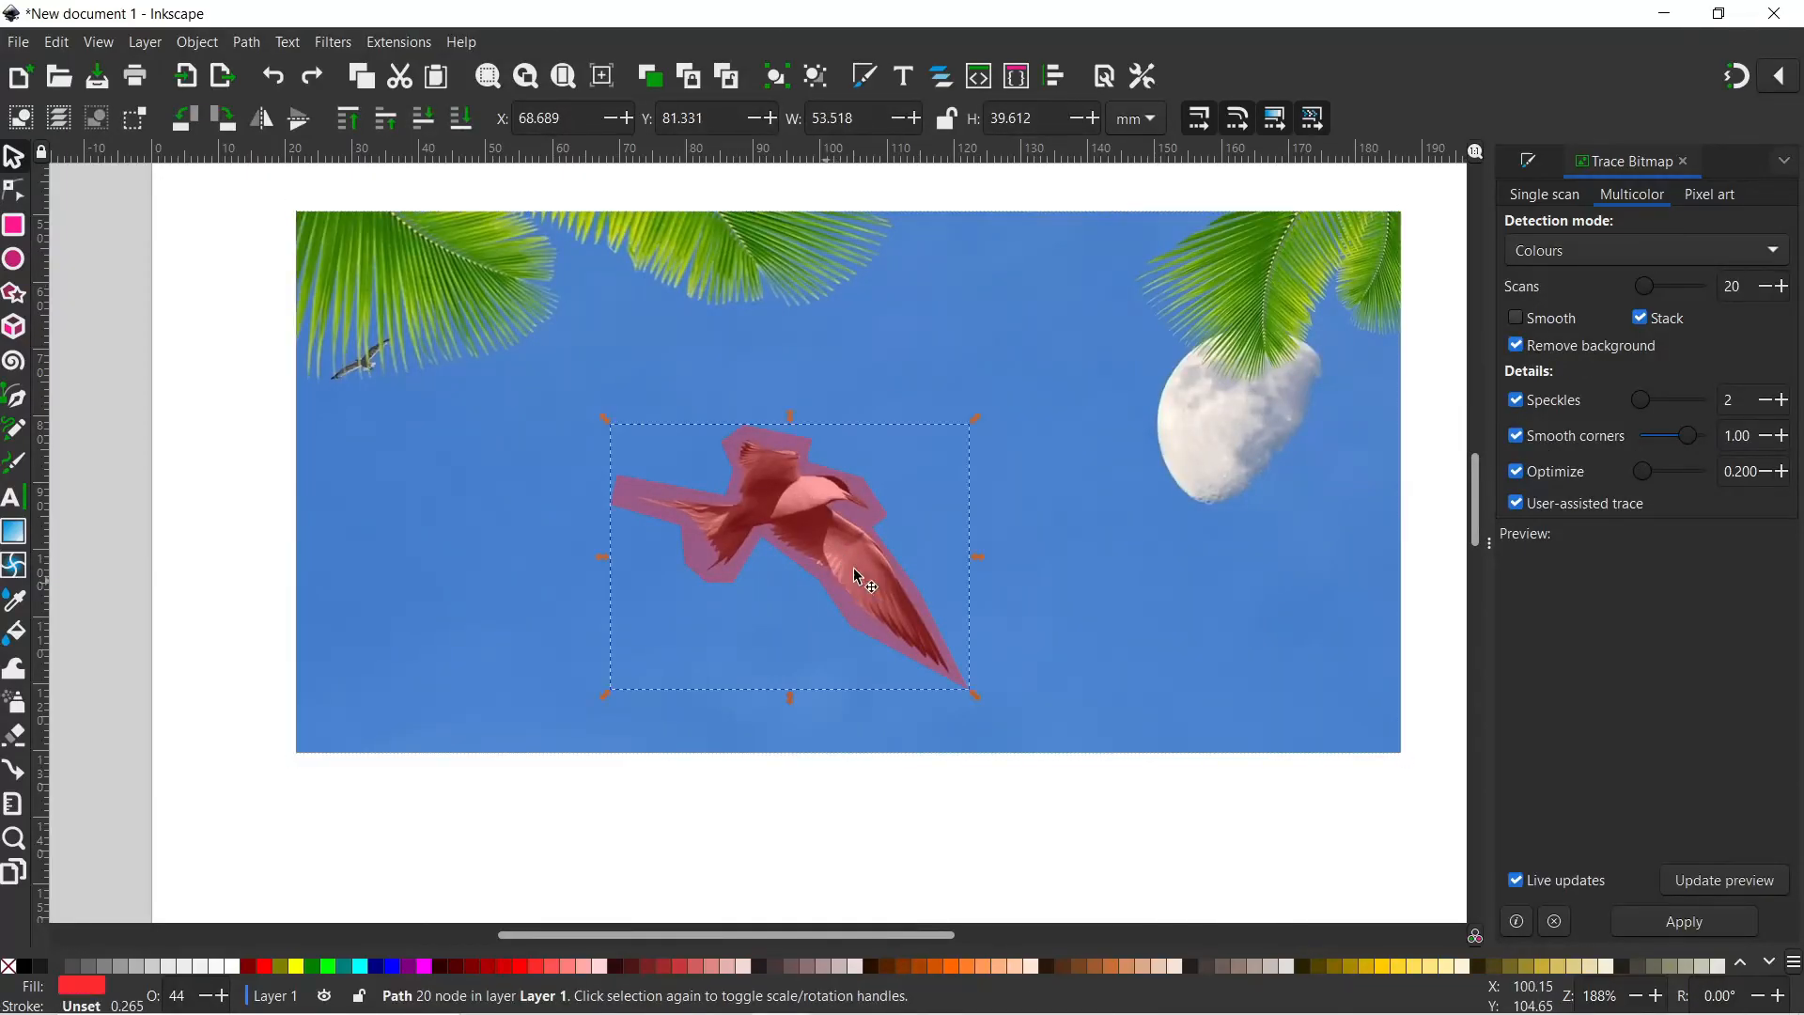
pyautogui.keyDown('shift'); pyautogui.click(547, 395); pyautogui.keyUp('shift')
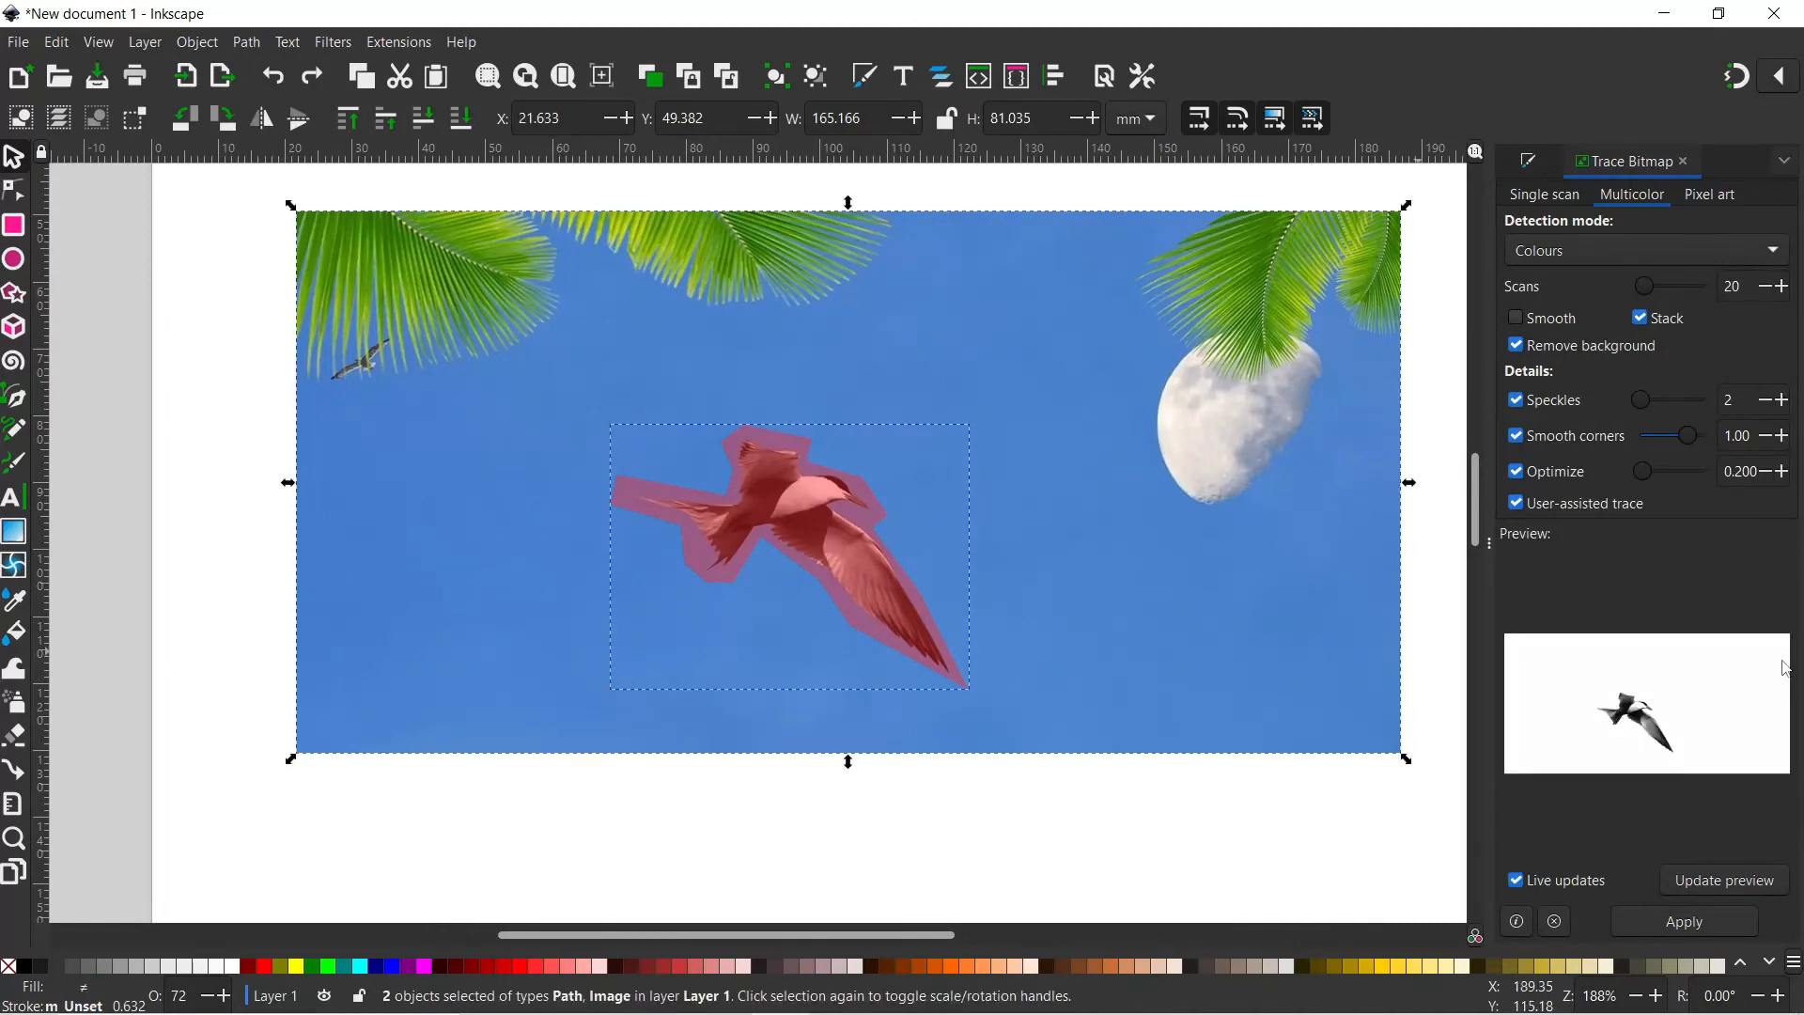
pyautogui.click(1677, 924)
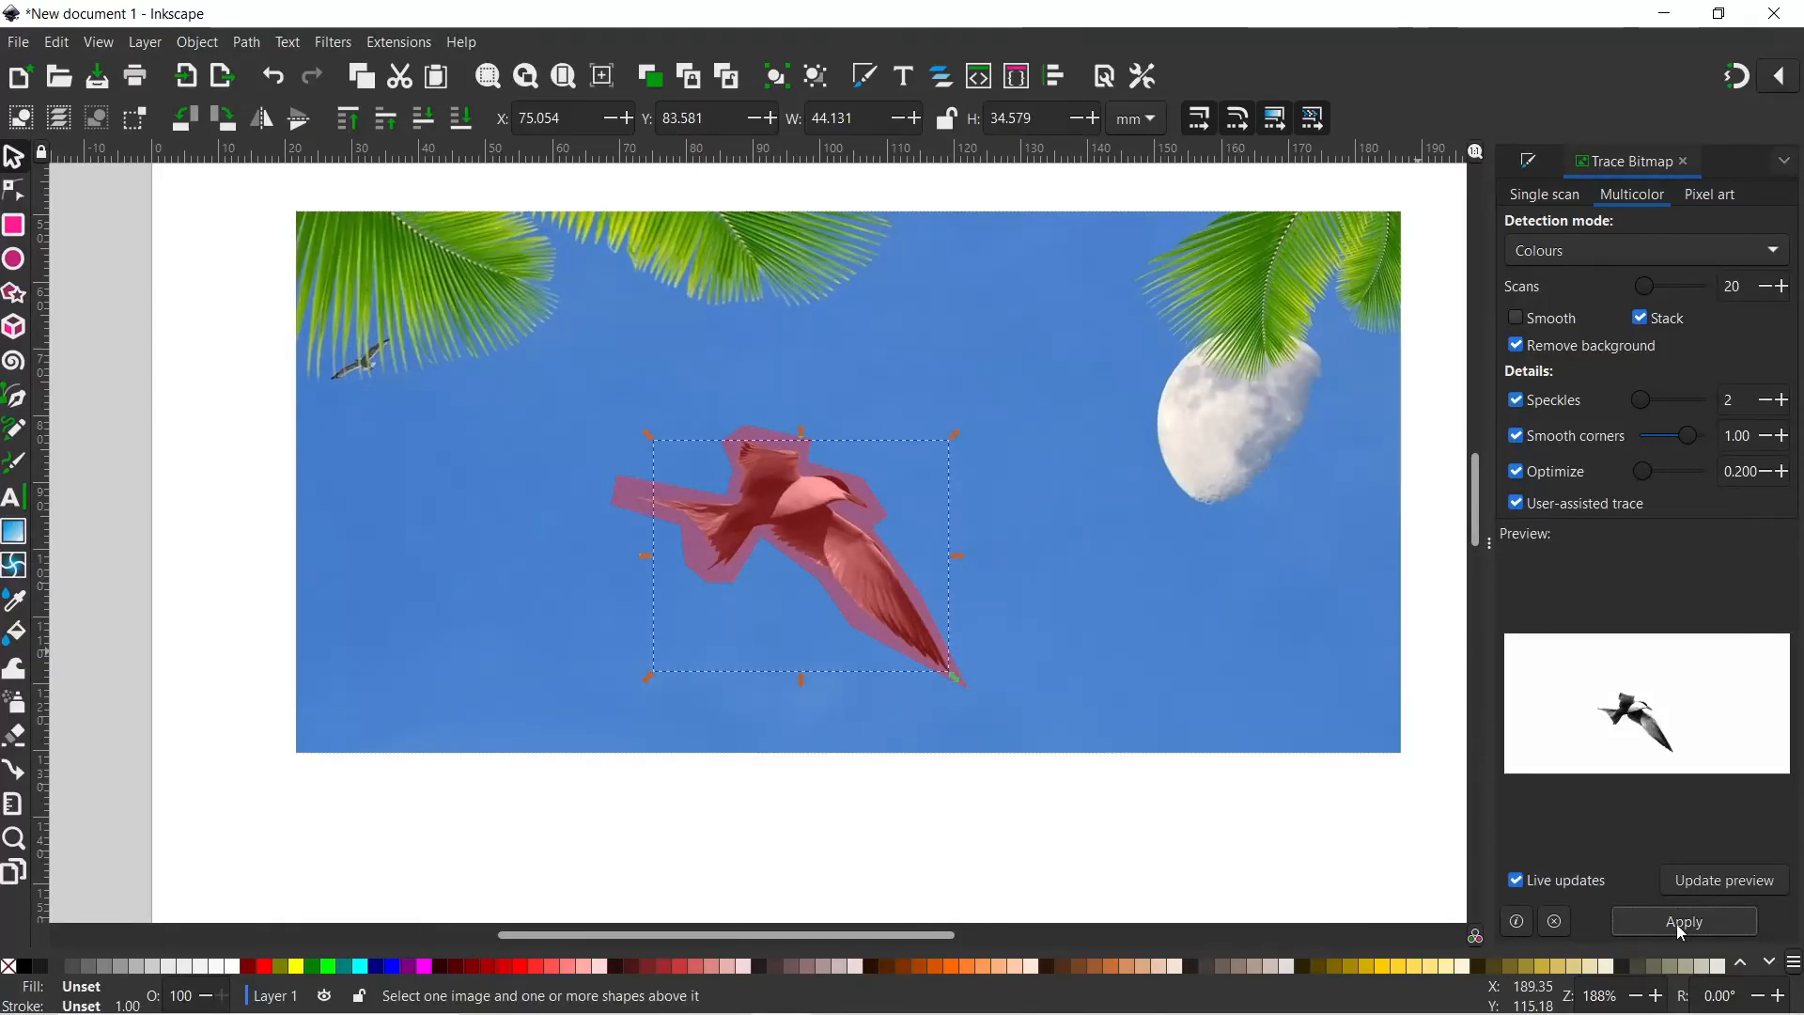
# Delete the red shape and move the sky photo aside, clear of the traced bird
pyautogui.click(250, 571)
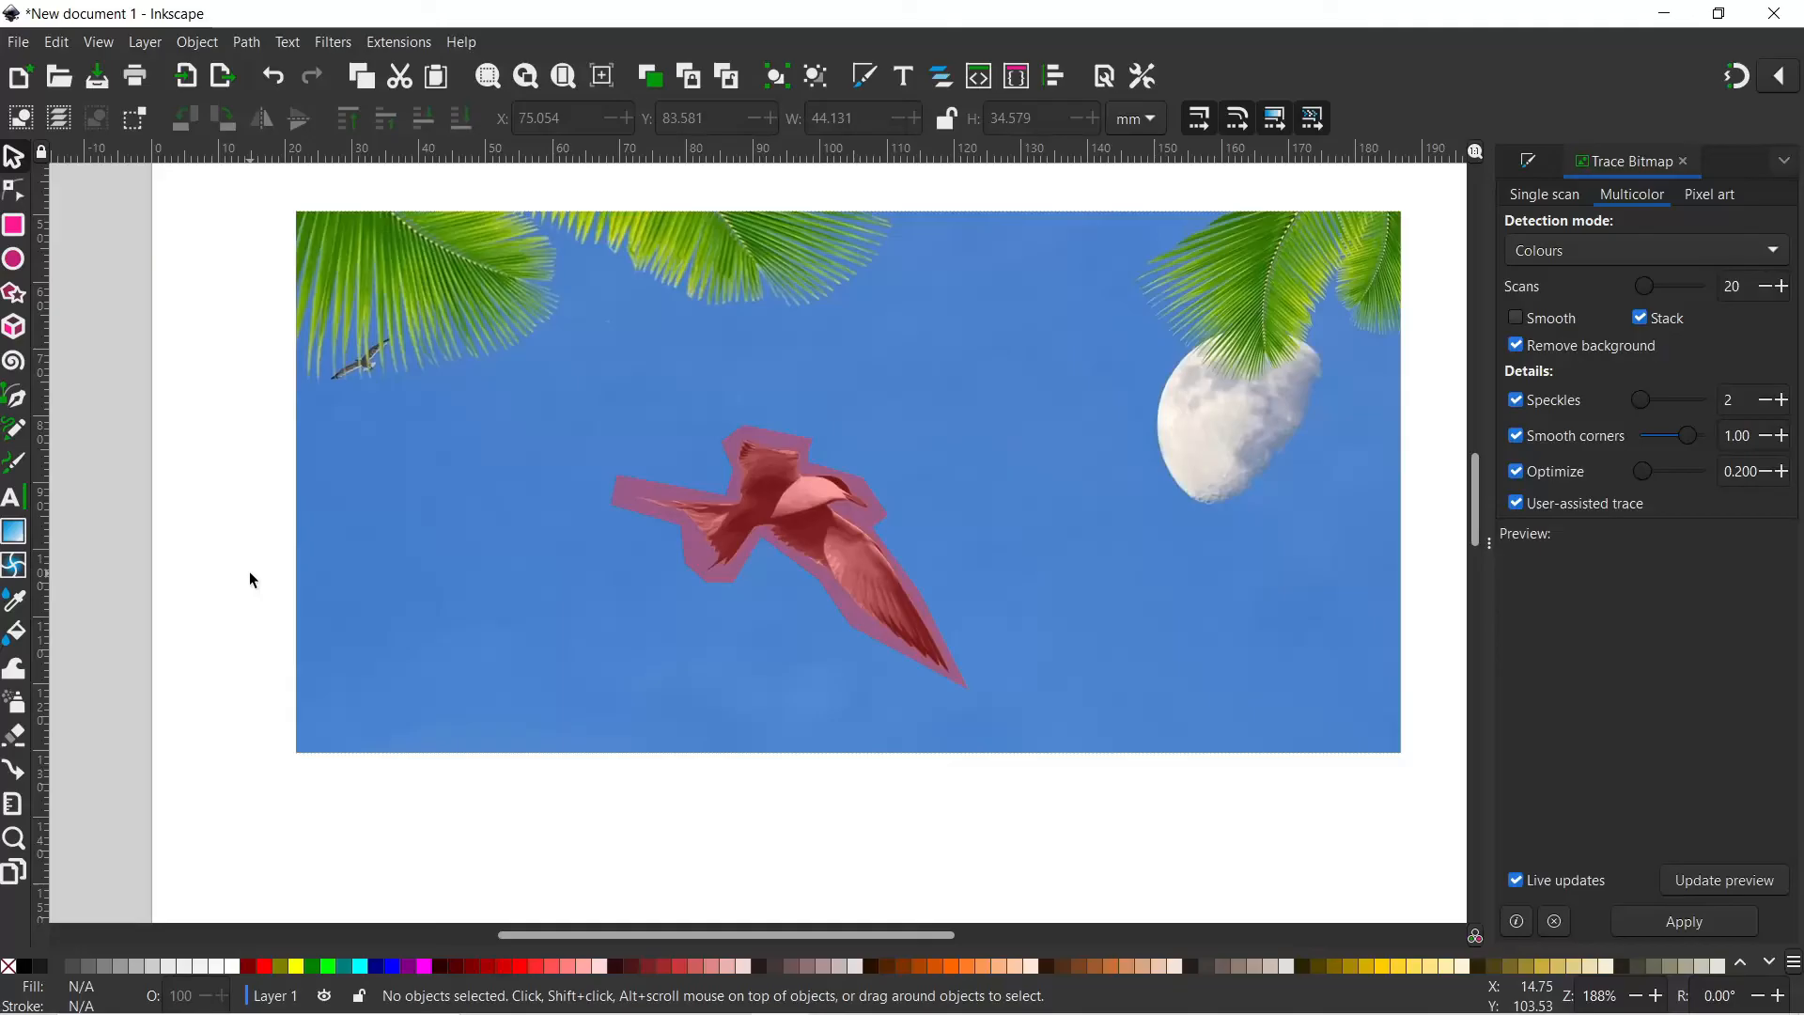
pyautogui.click(806, 475)
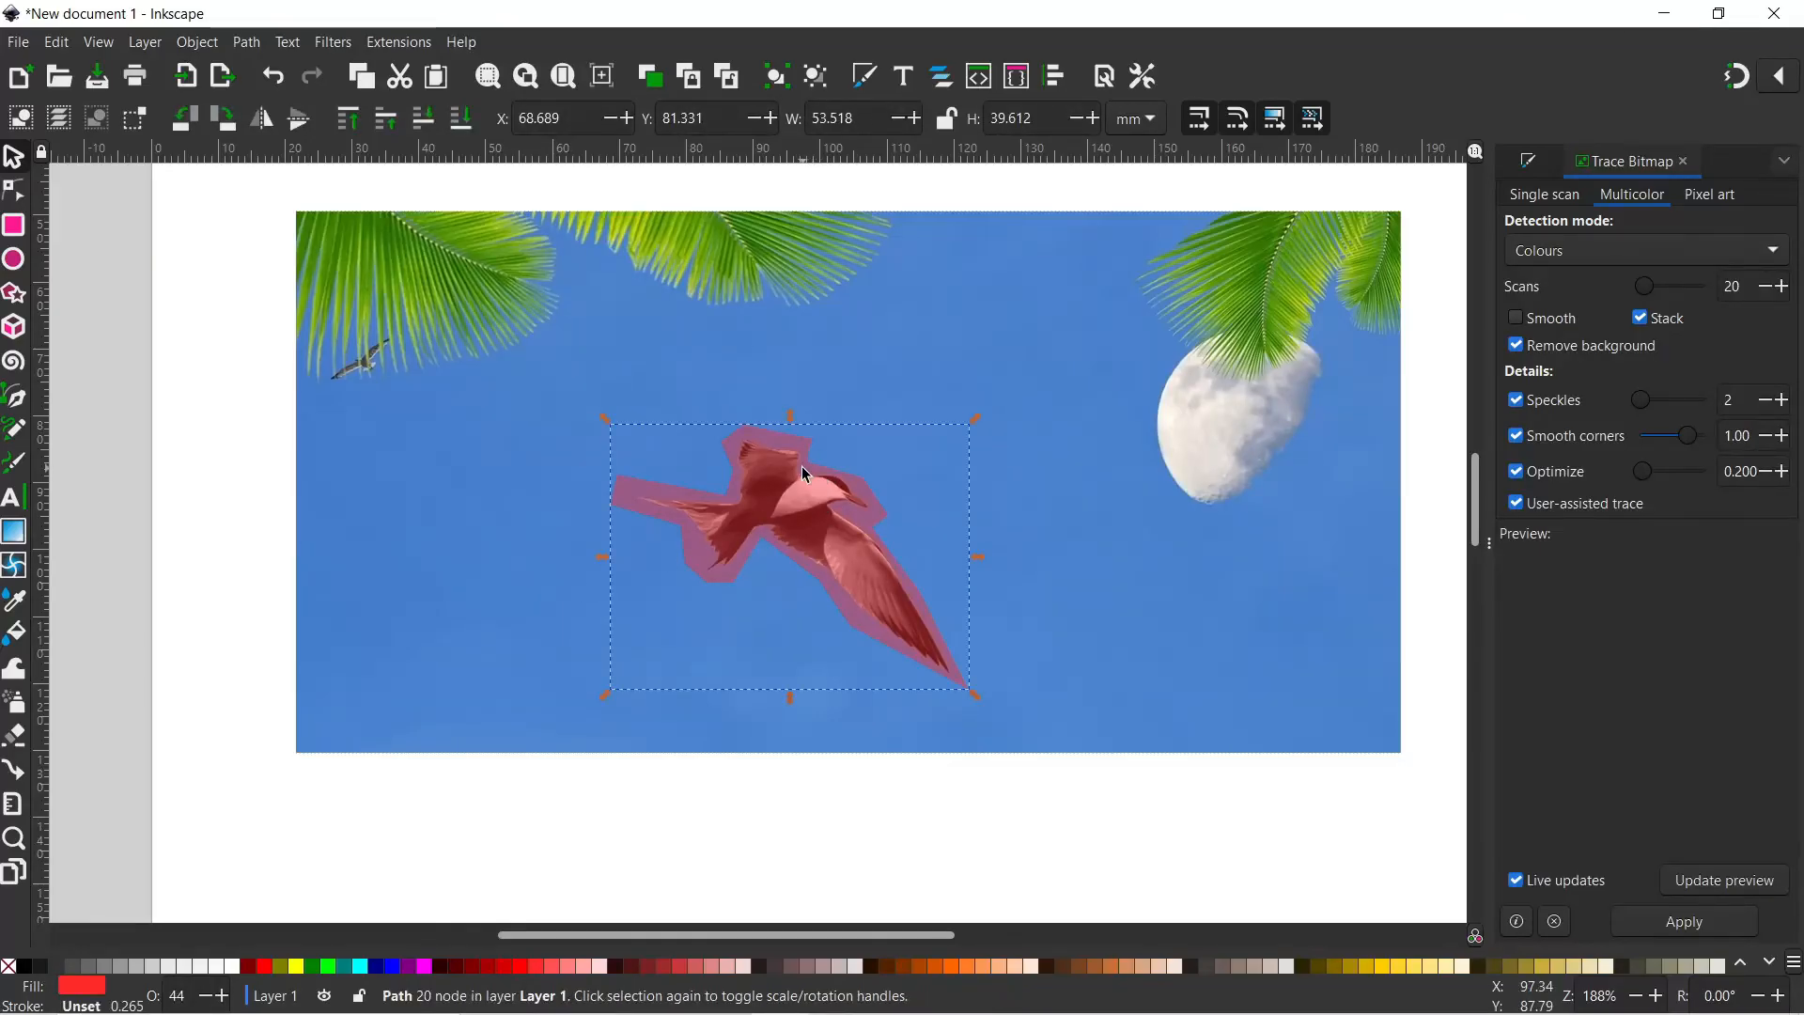
pyautogui.press('Delete')
pyautogui.moveTo(584, 352)
pyautogui.mouseDown()
pyautogui.moveTo(1019, 340)
pyautogui.moveTo(957, 411)
pyautogui.mouseUp()
pyautogui.moveTo(873, 376); pyautogui.dragTo(1247, 366)
# Duplicate the bird trace, ungroup the copy and unite its layers into a single silhouette path
pyautogui.click(880, 534)
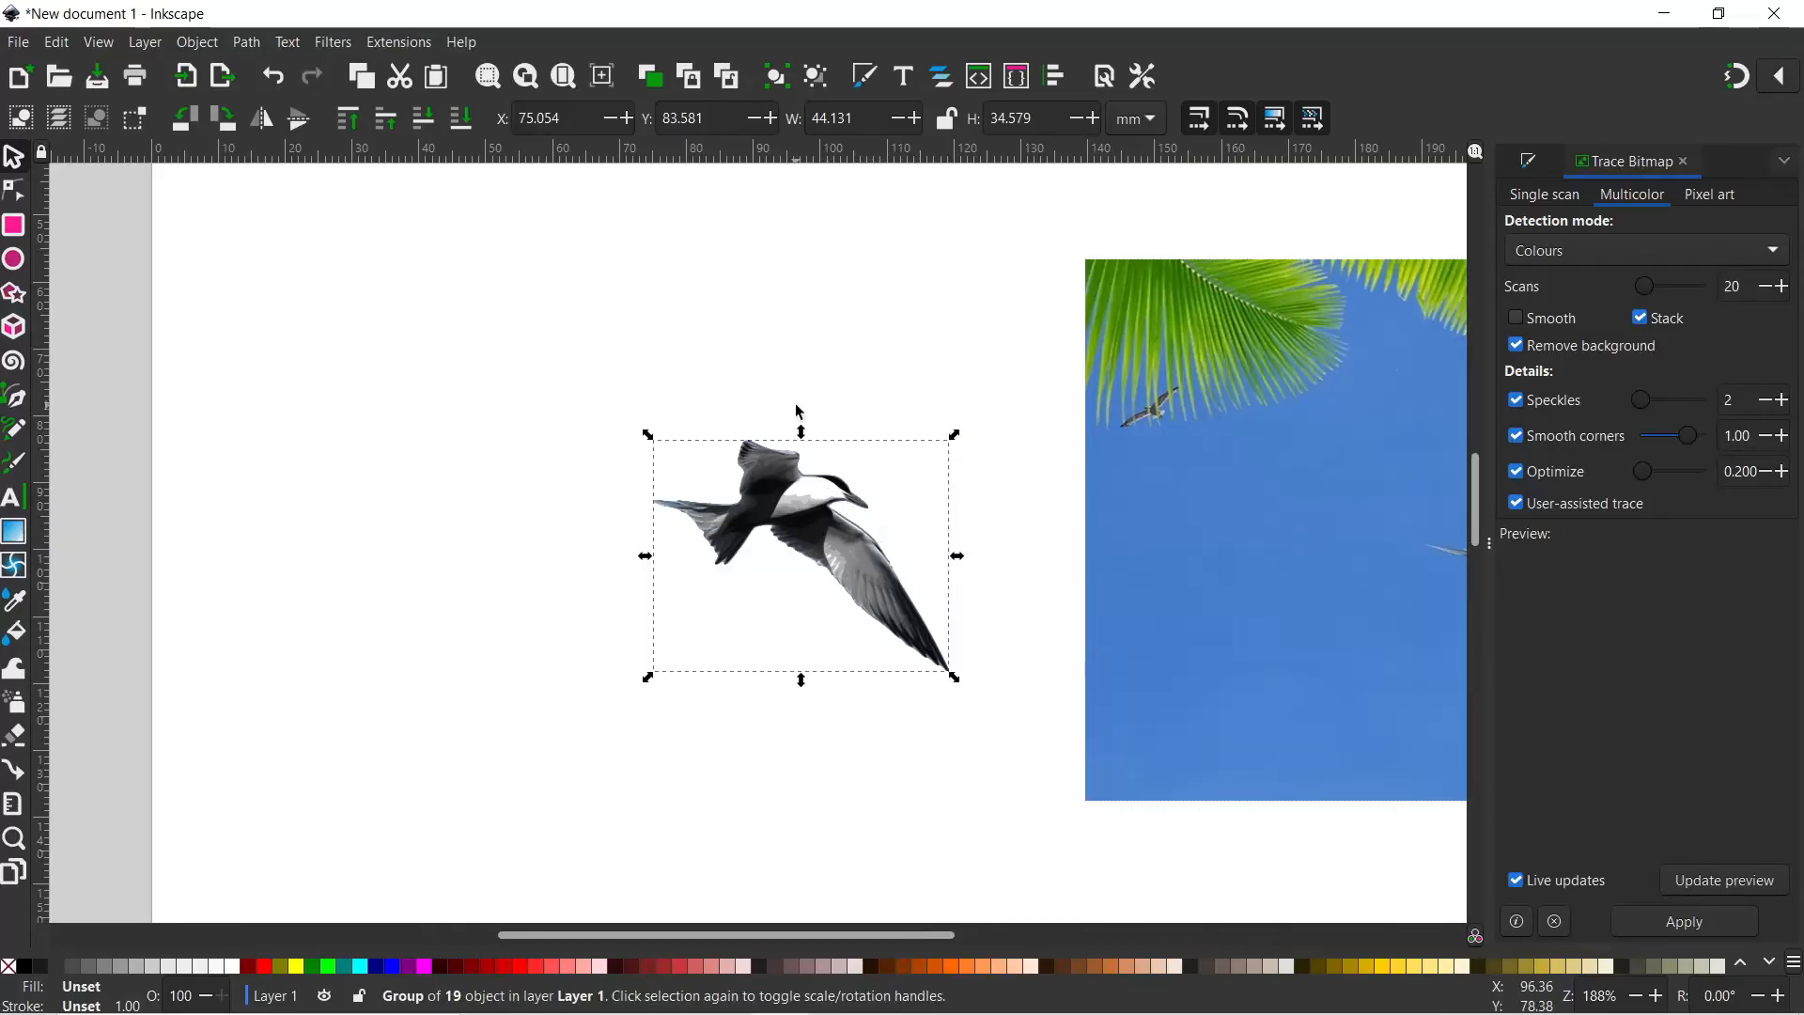
pyautogui.click(816, 77)
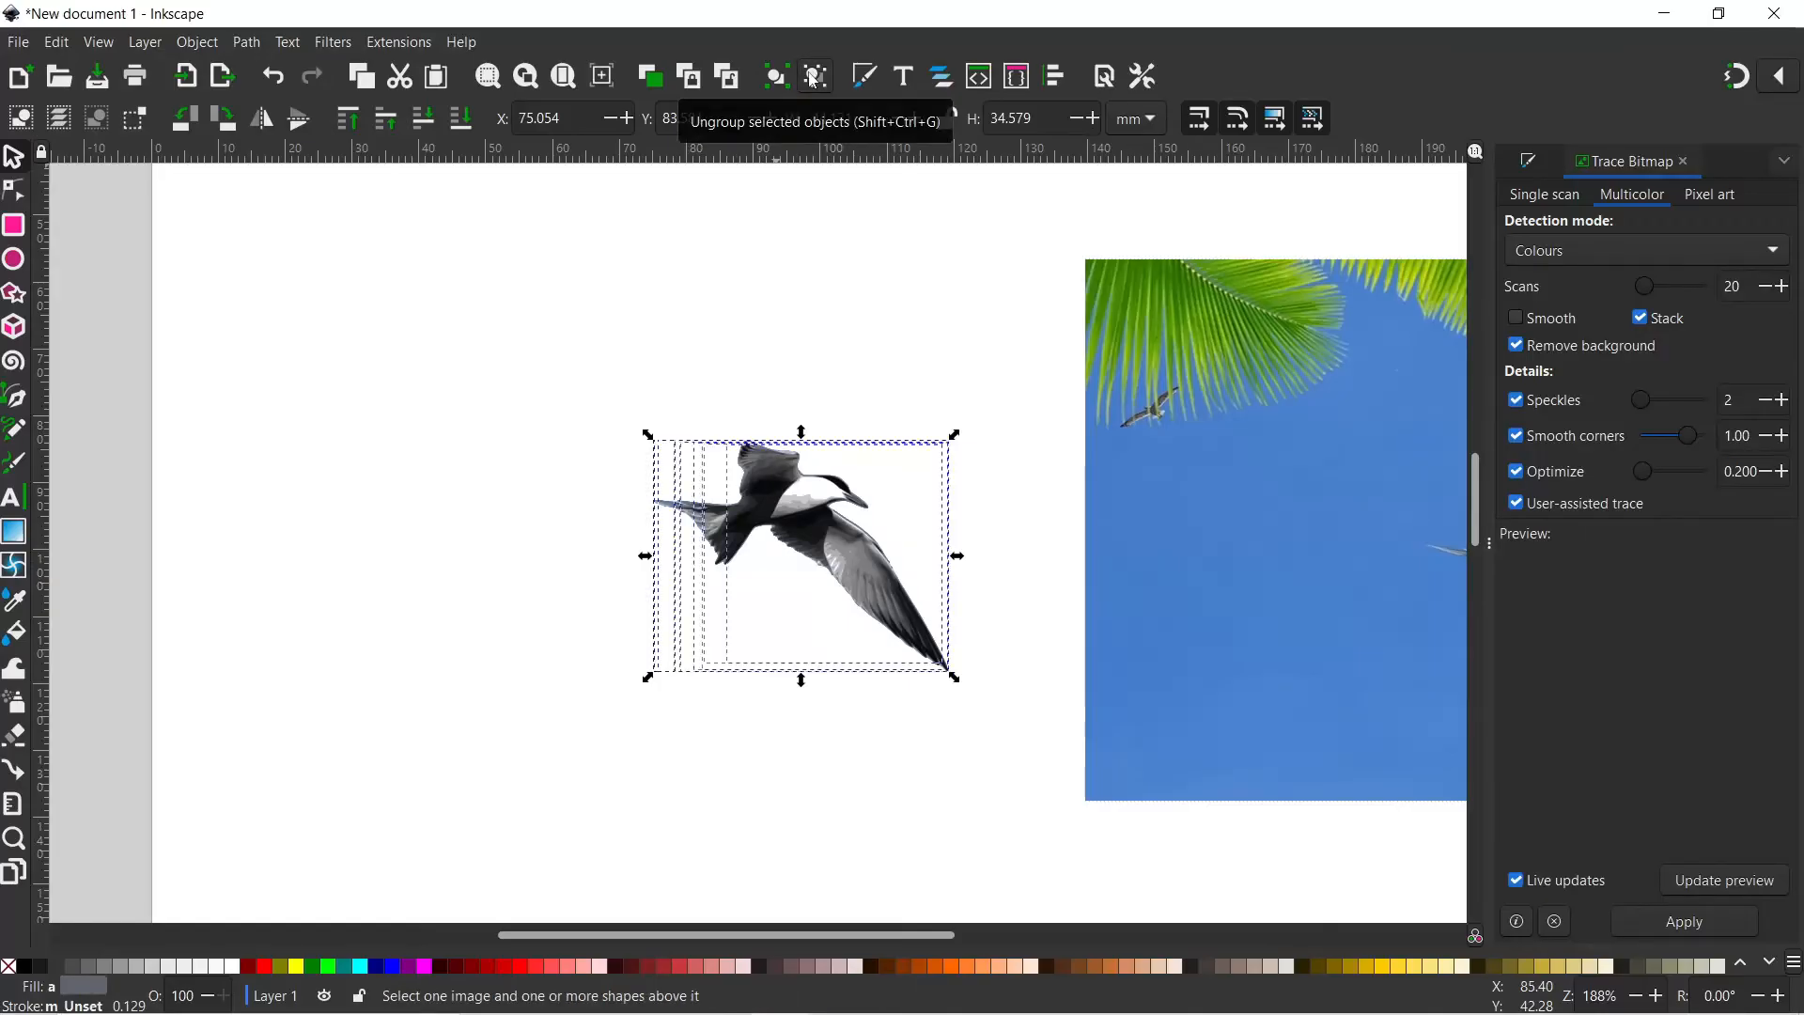
pyautogui.click(247, 42)
pyautogui.click(258, 149)
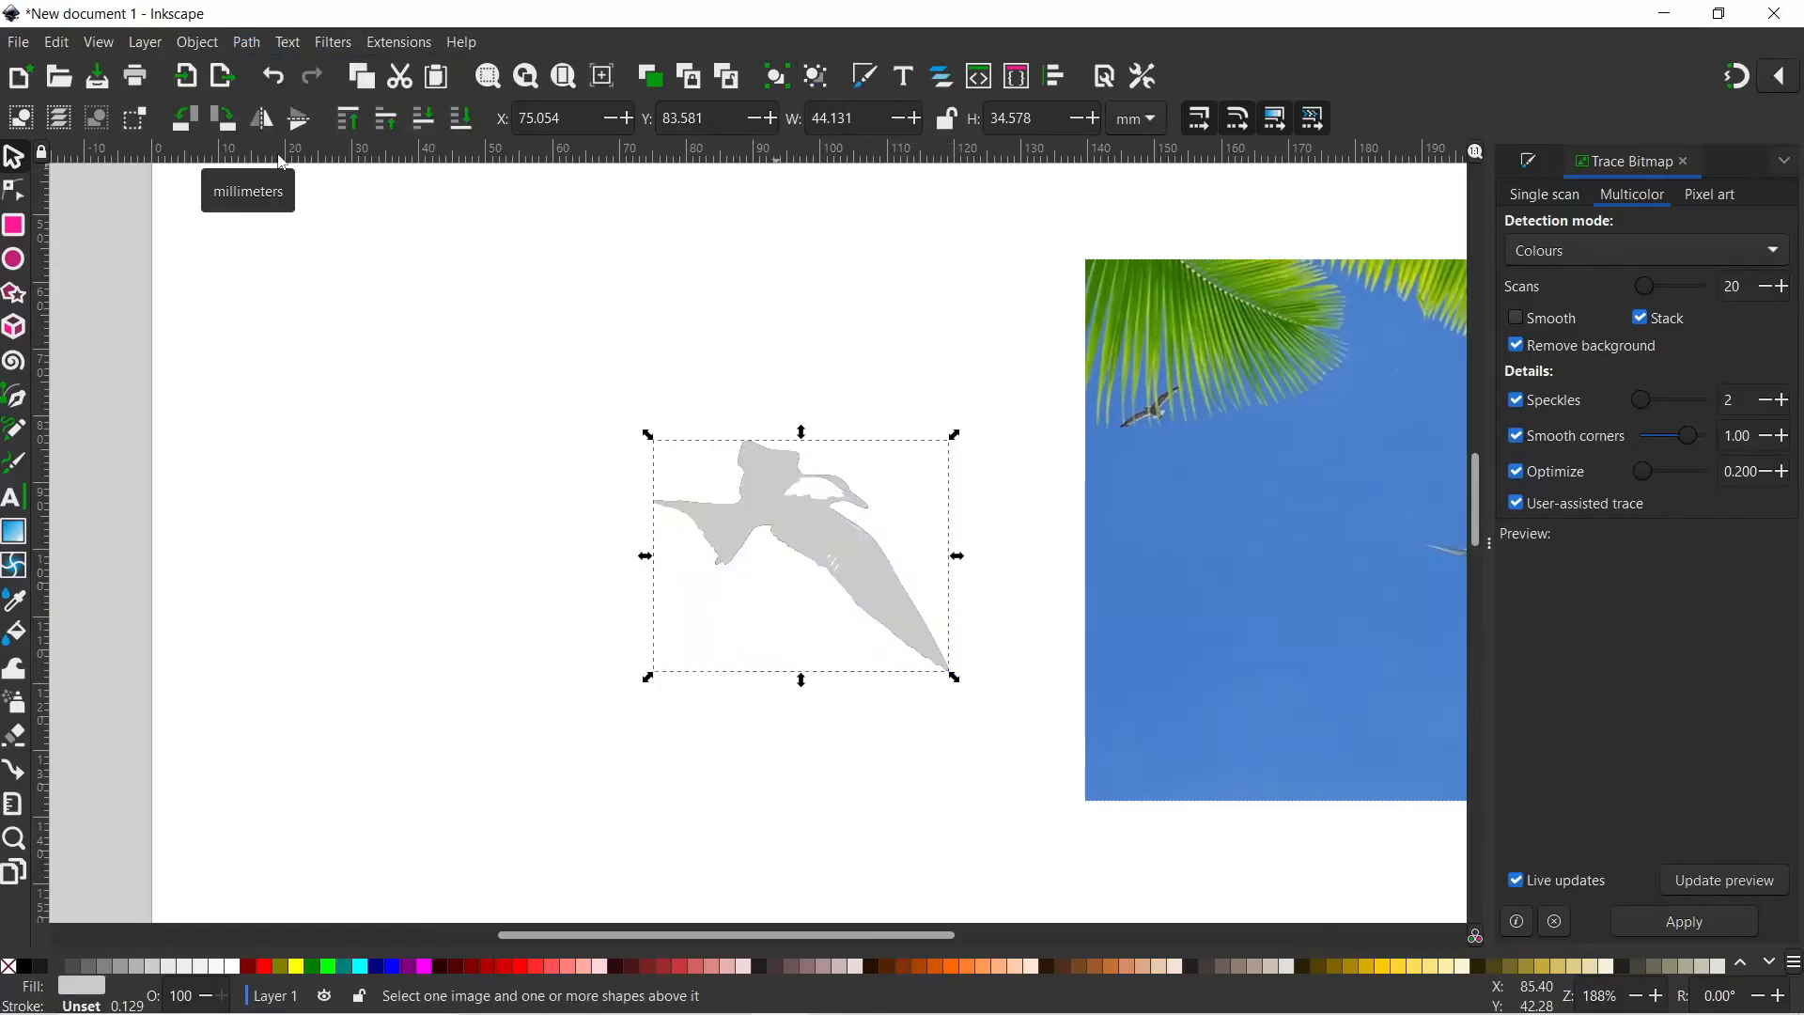
# Fill the holes in the bird silhouette by breaking the path apart and uniting all its pieces
pyautogui.click(246, 42)
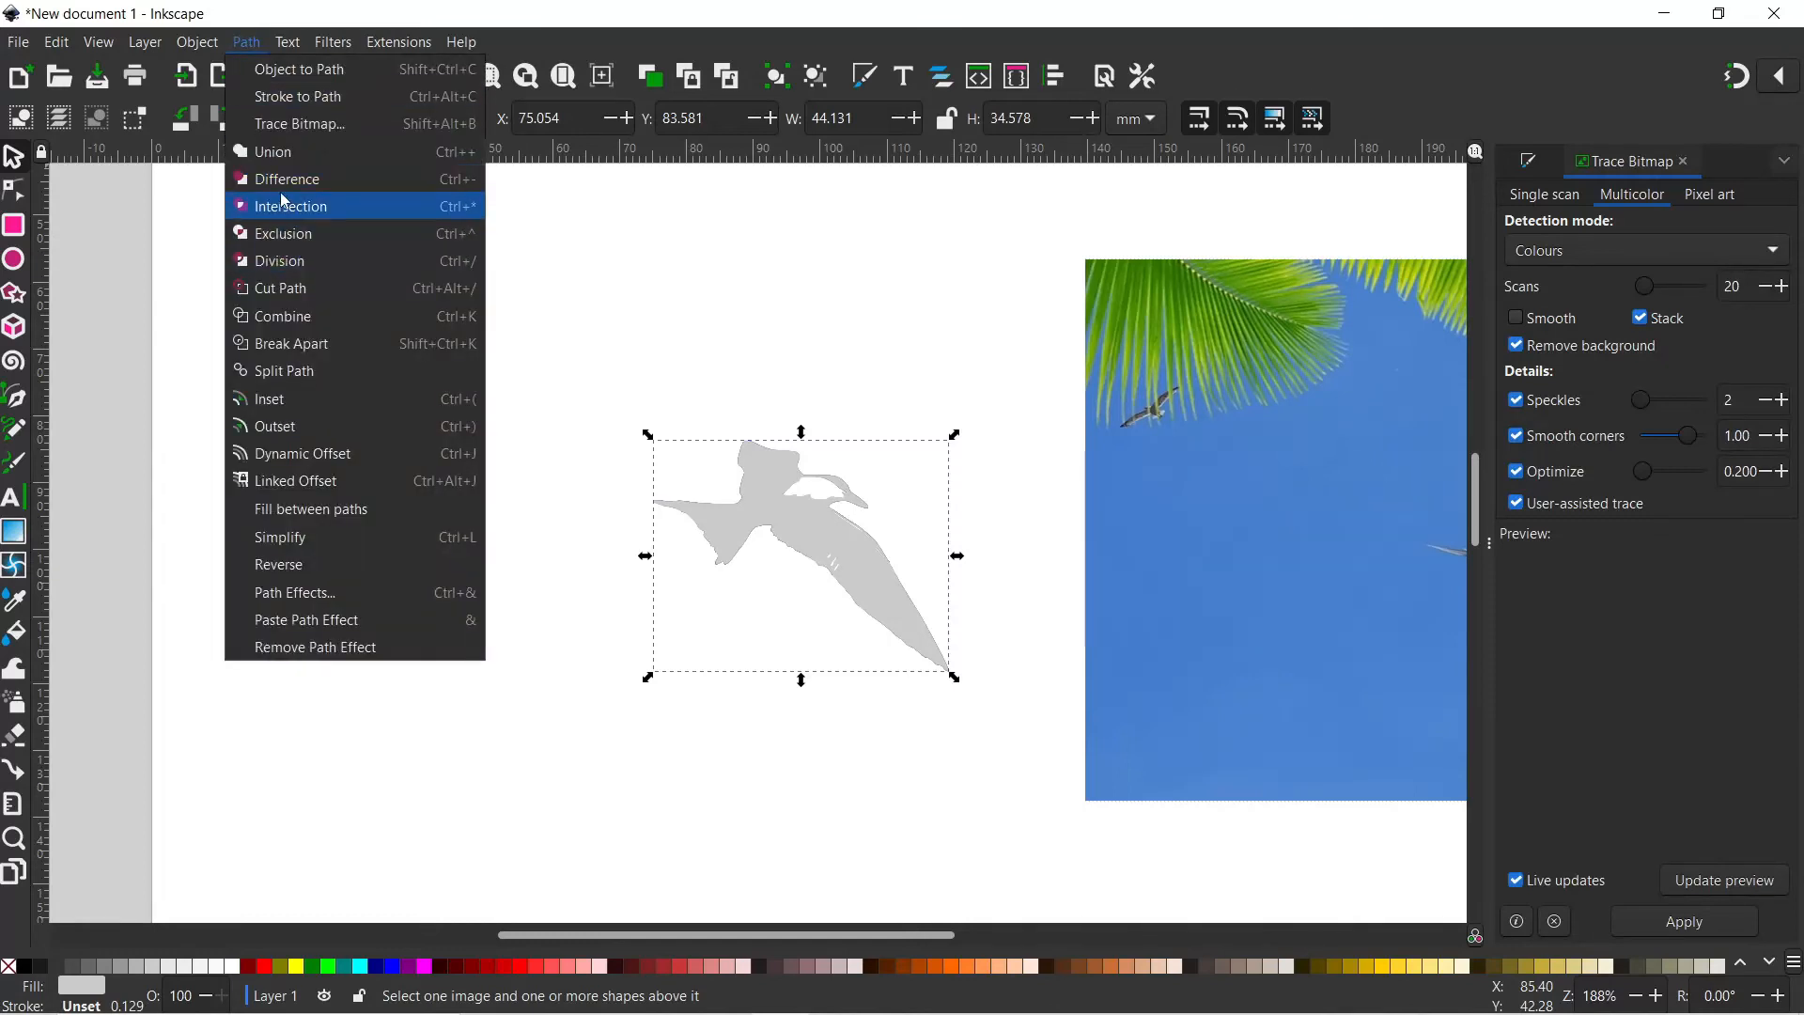
pyautogui.click(285, 344)
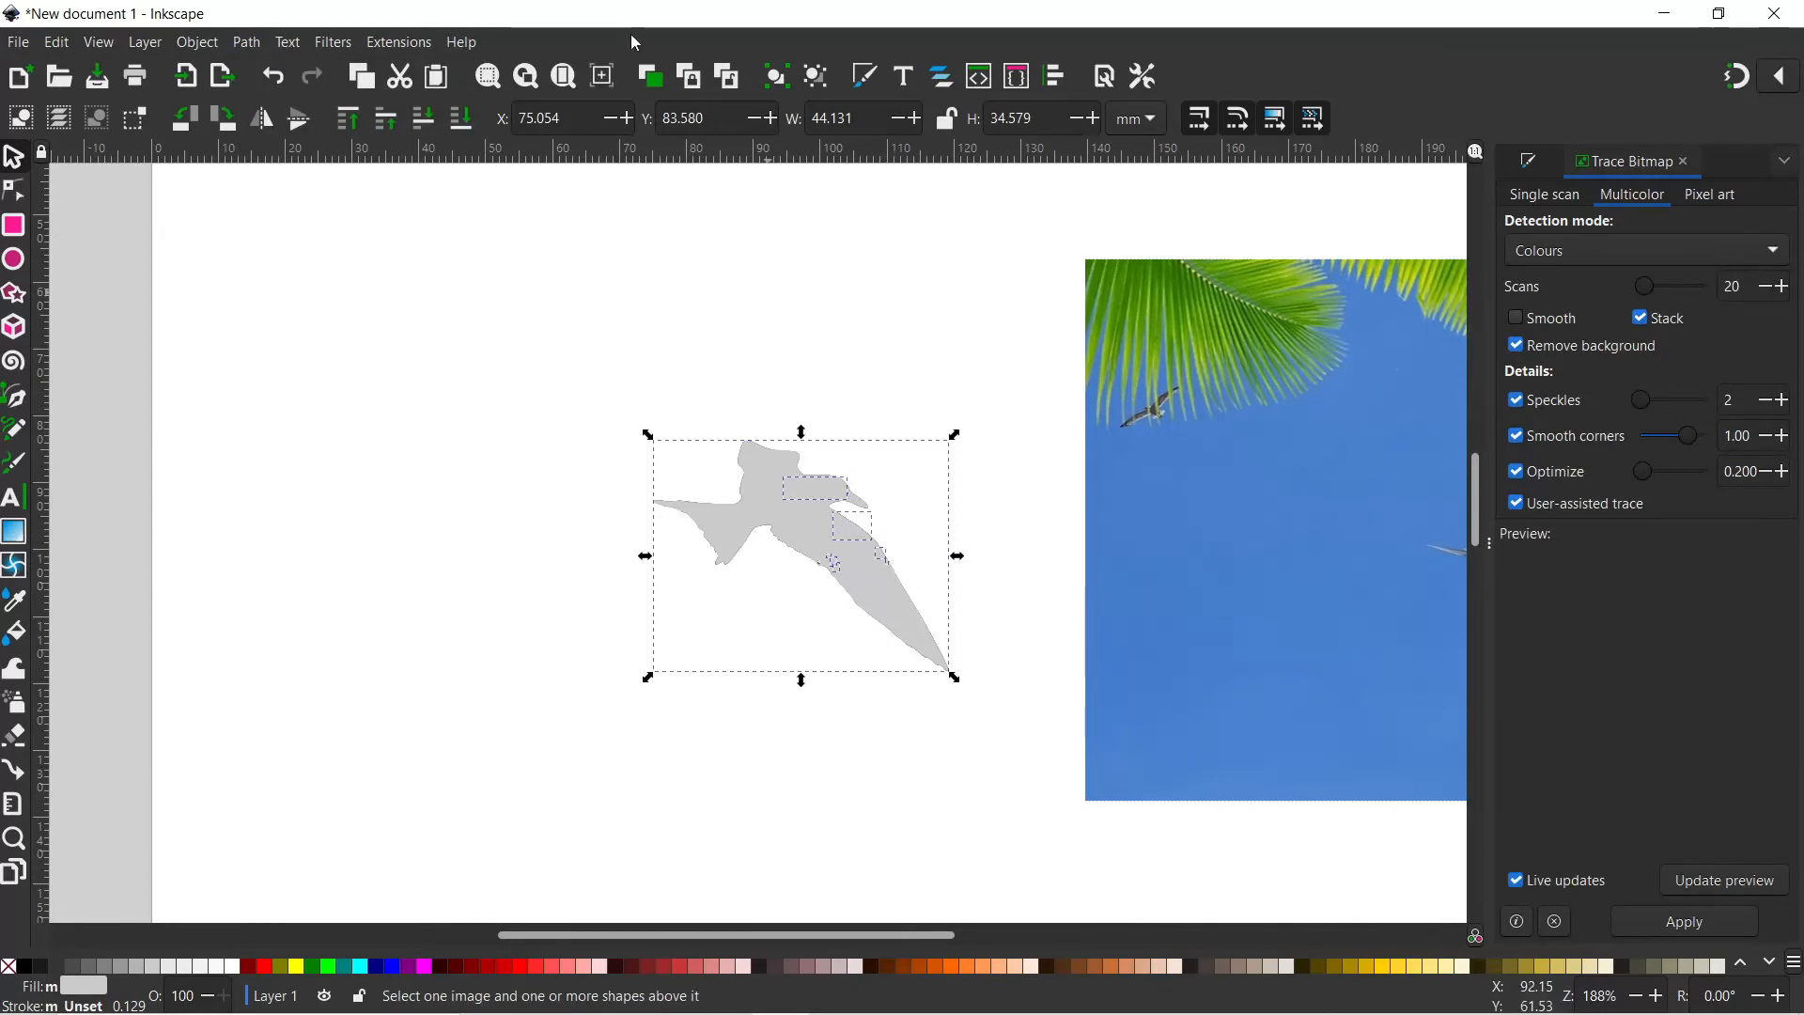
pyautogui.click(246, 42)
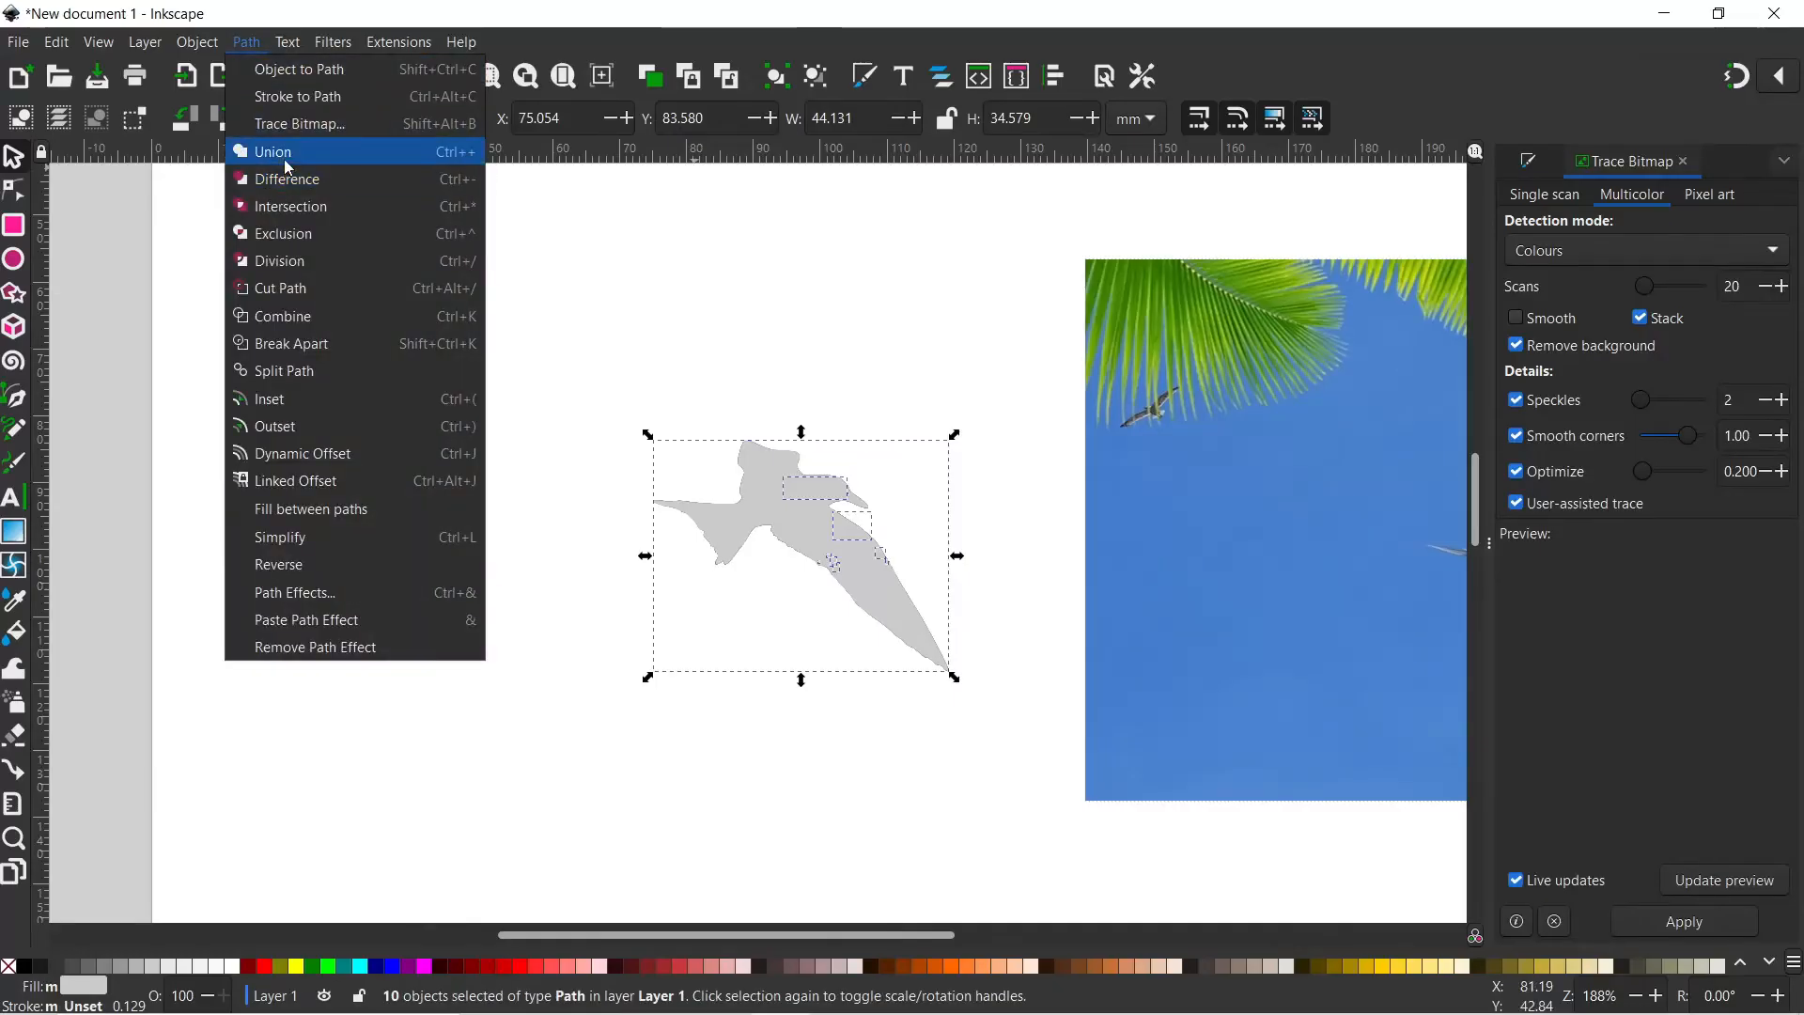
pyautogui.click(282, 153)
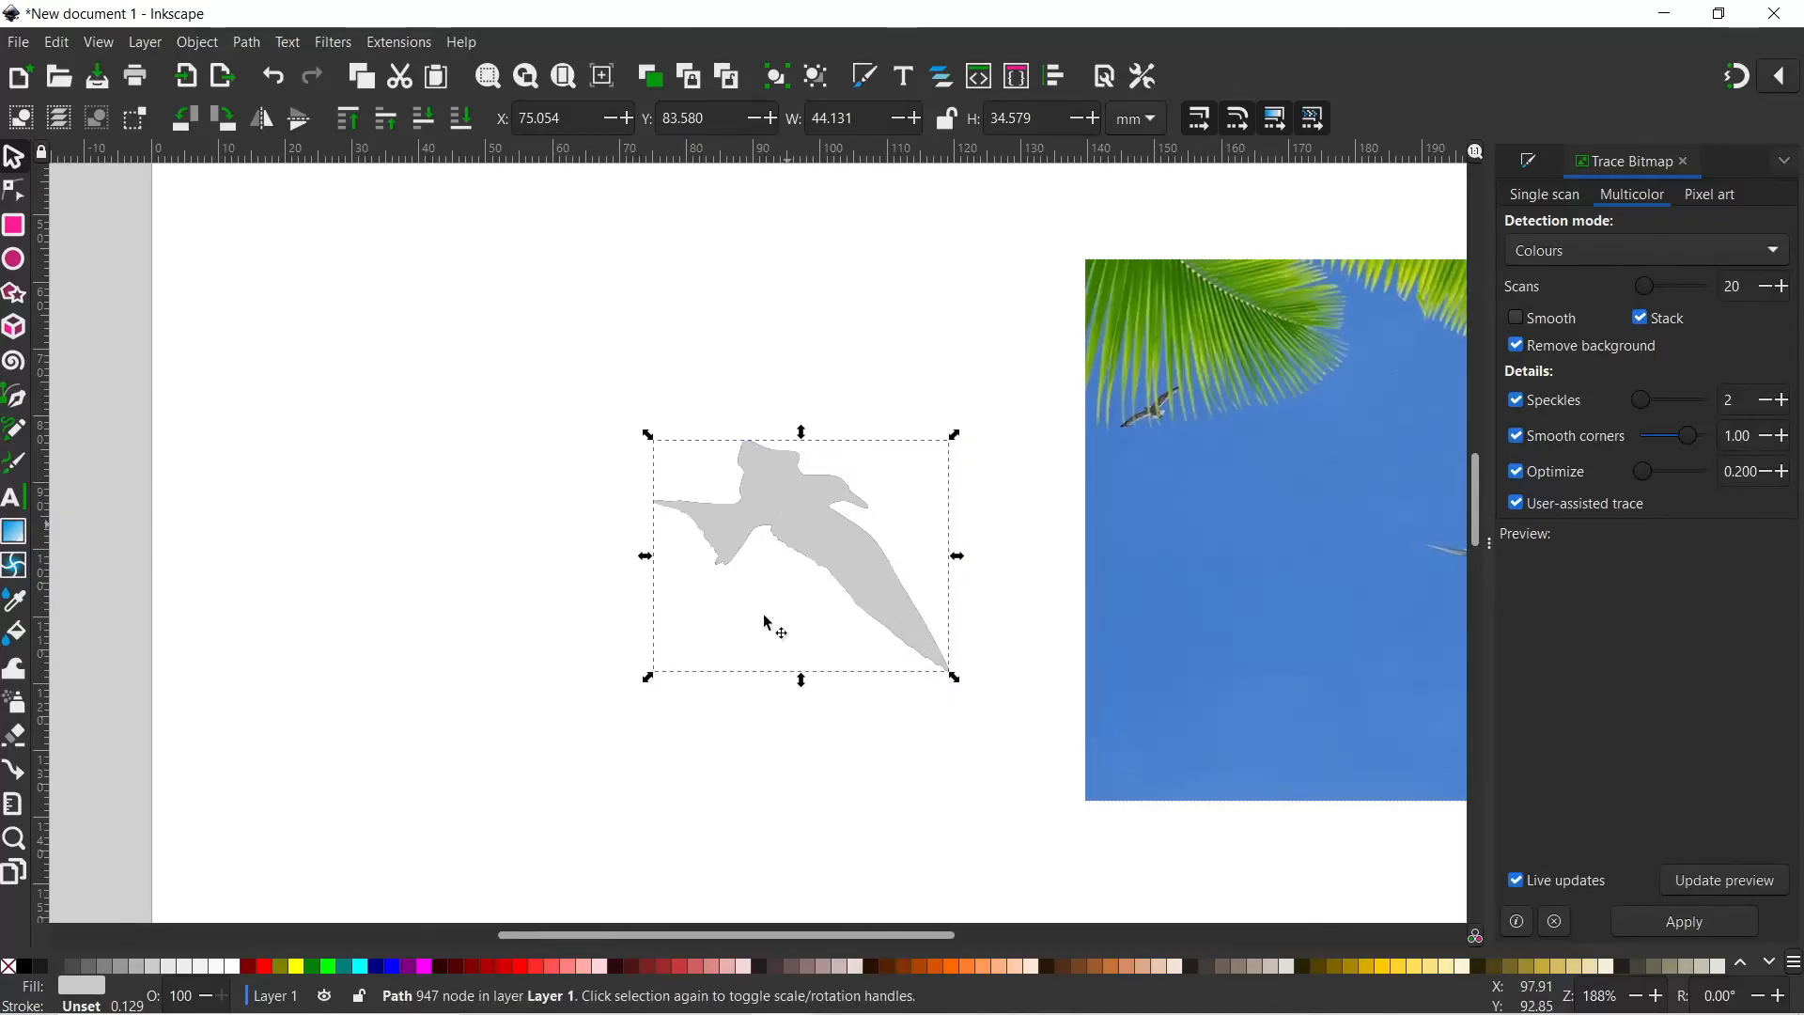
# Fill the bird silhouette with white and lower it behind the bird trace
pyautogui.click(238, 966)
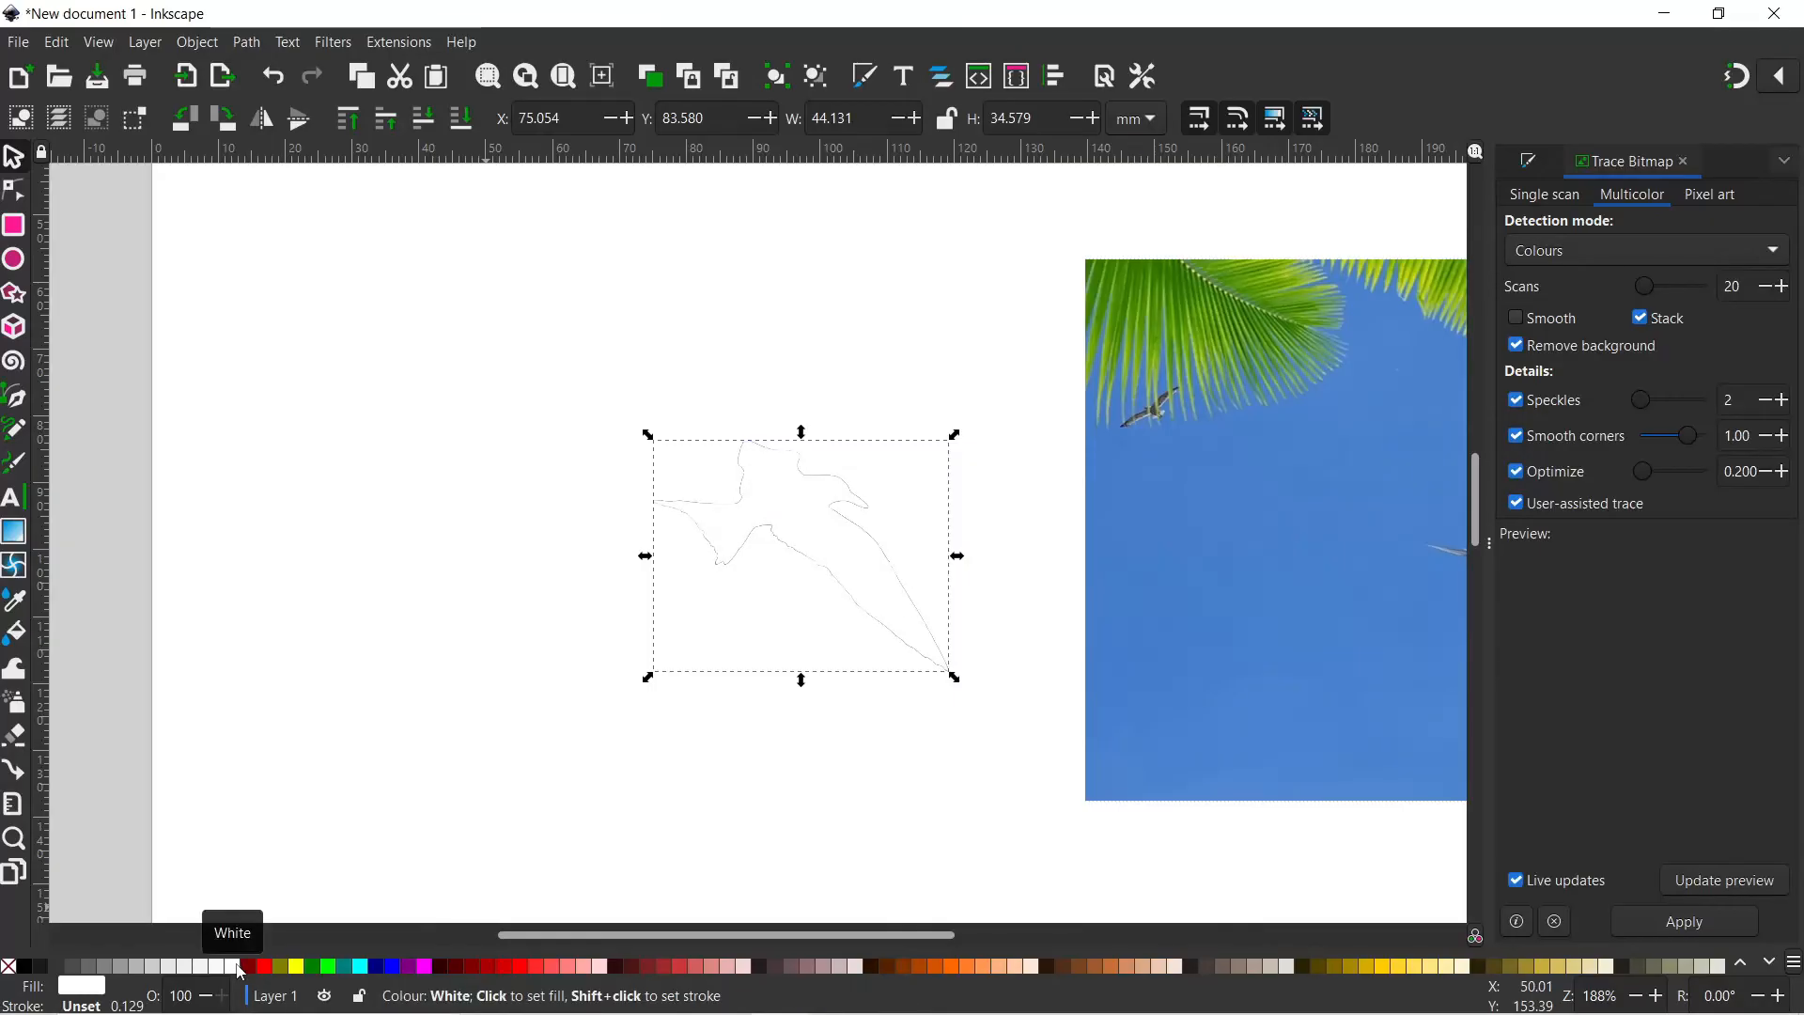
pyautogui.click(458, 123)
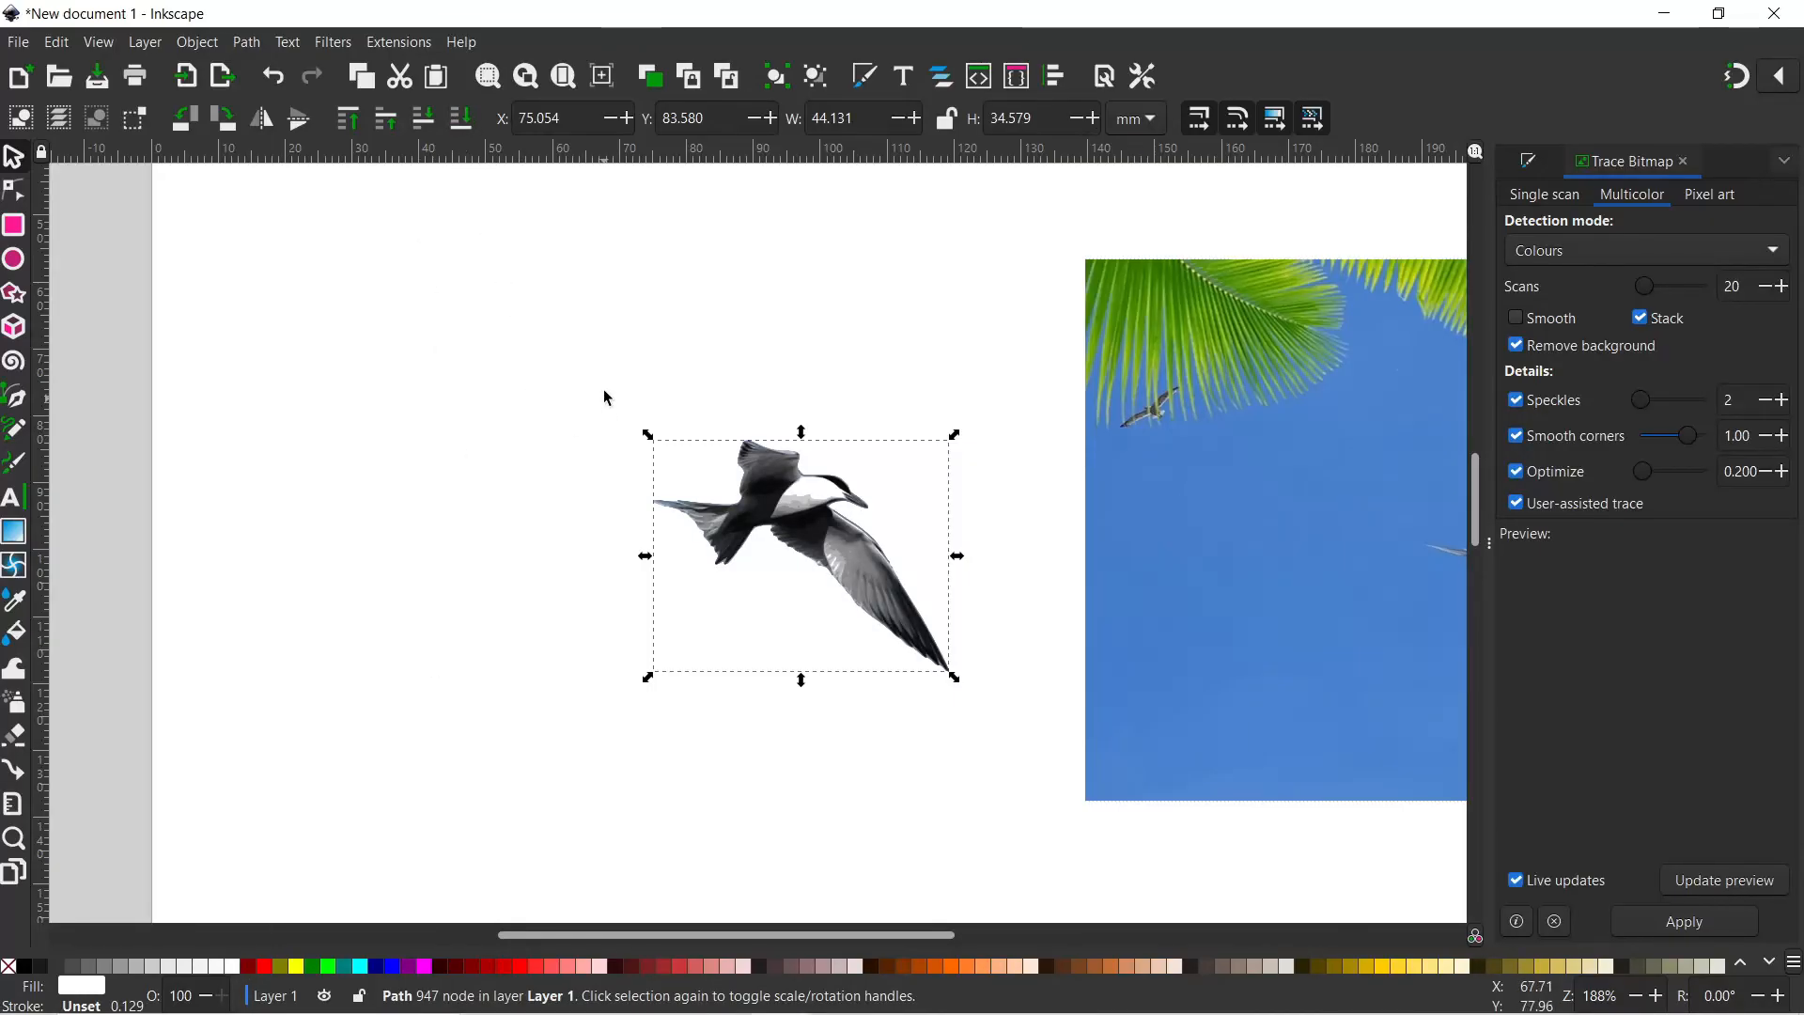
# Group the bird trace with its white silhouette and move the group onto the blue sky of the photo
pyautogui.moveTo(604, 389); pyautogui.dragTo(986, 717)
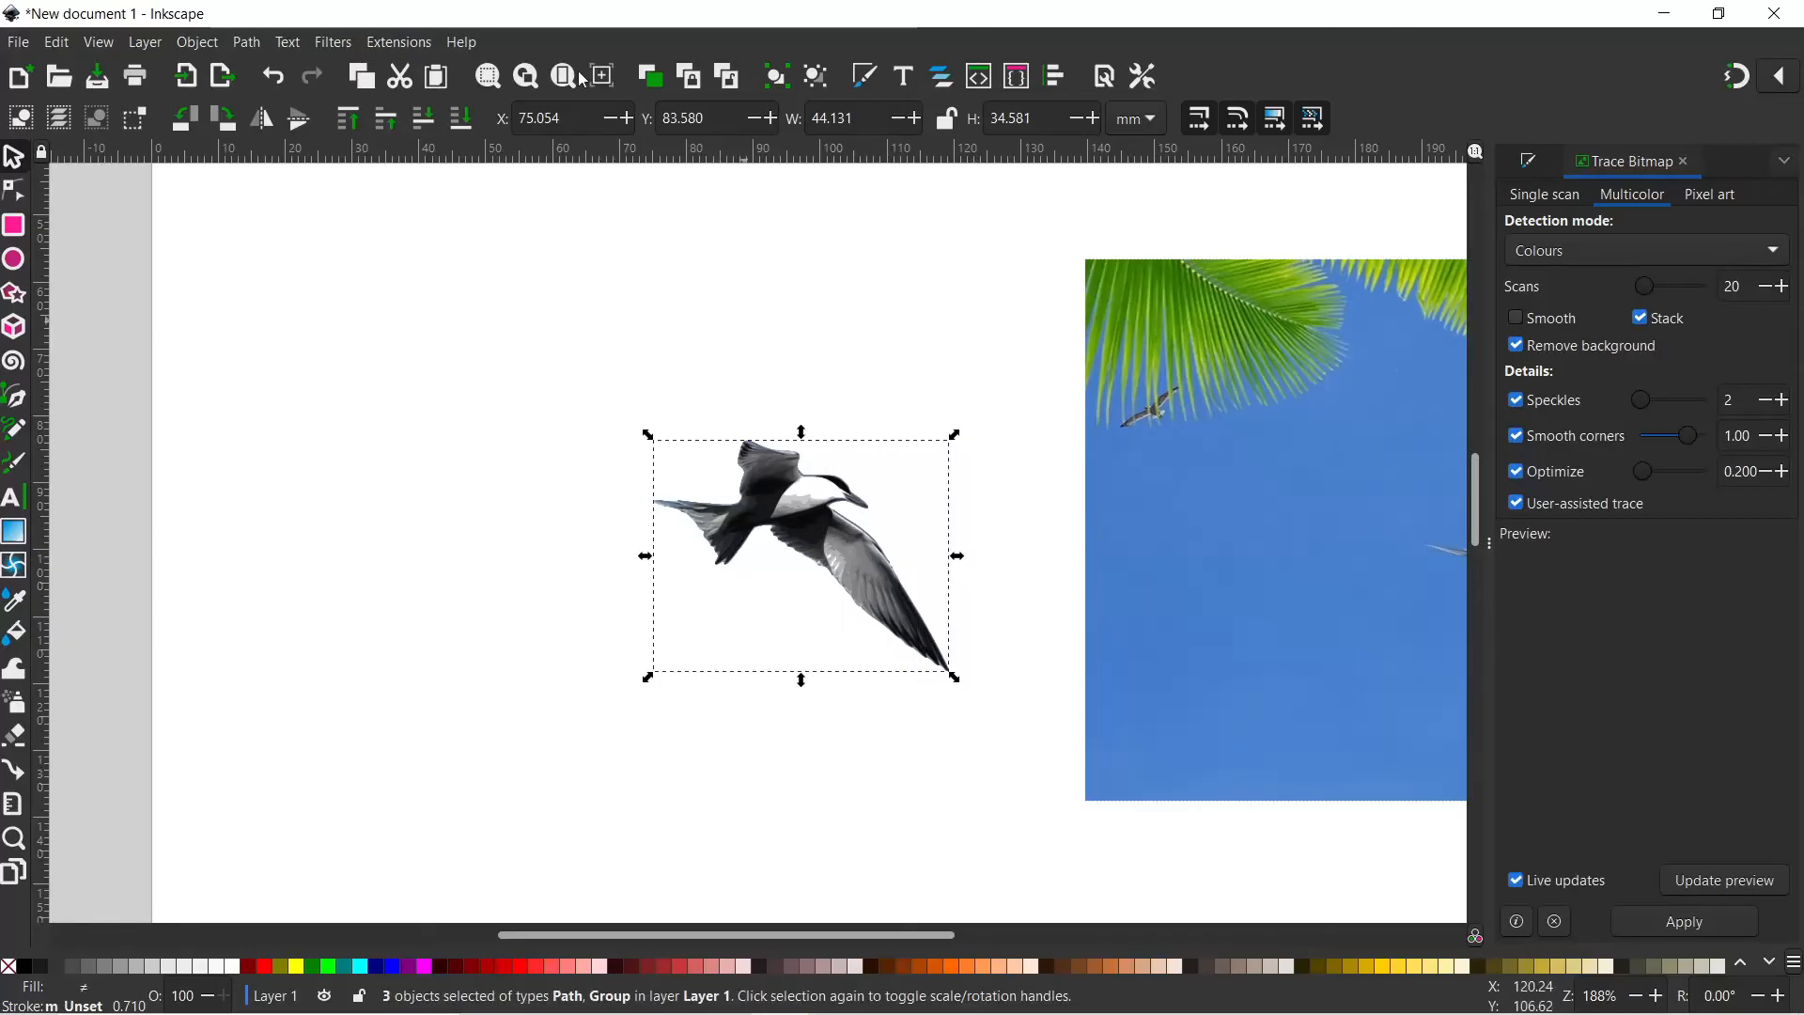
pyautogui.click(785, 86)
pyautogui.moveTo(793, 526); pyautogui.dragTo(1378, 562)
pyautogui.hscroll(20, 737, 555)
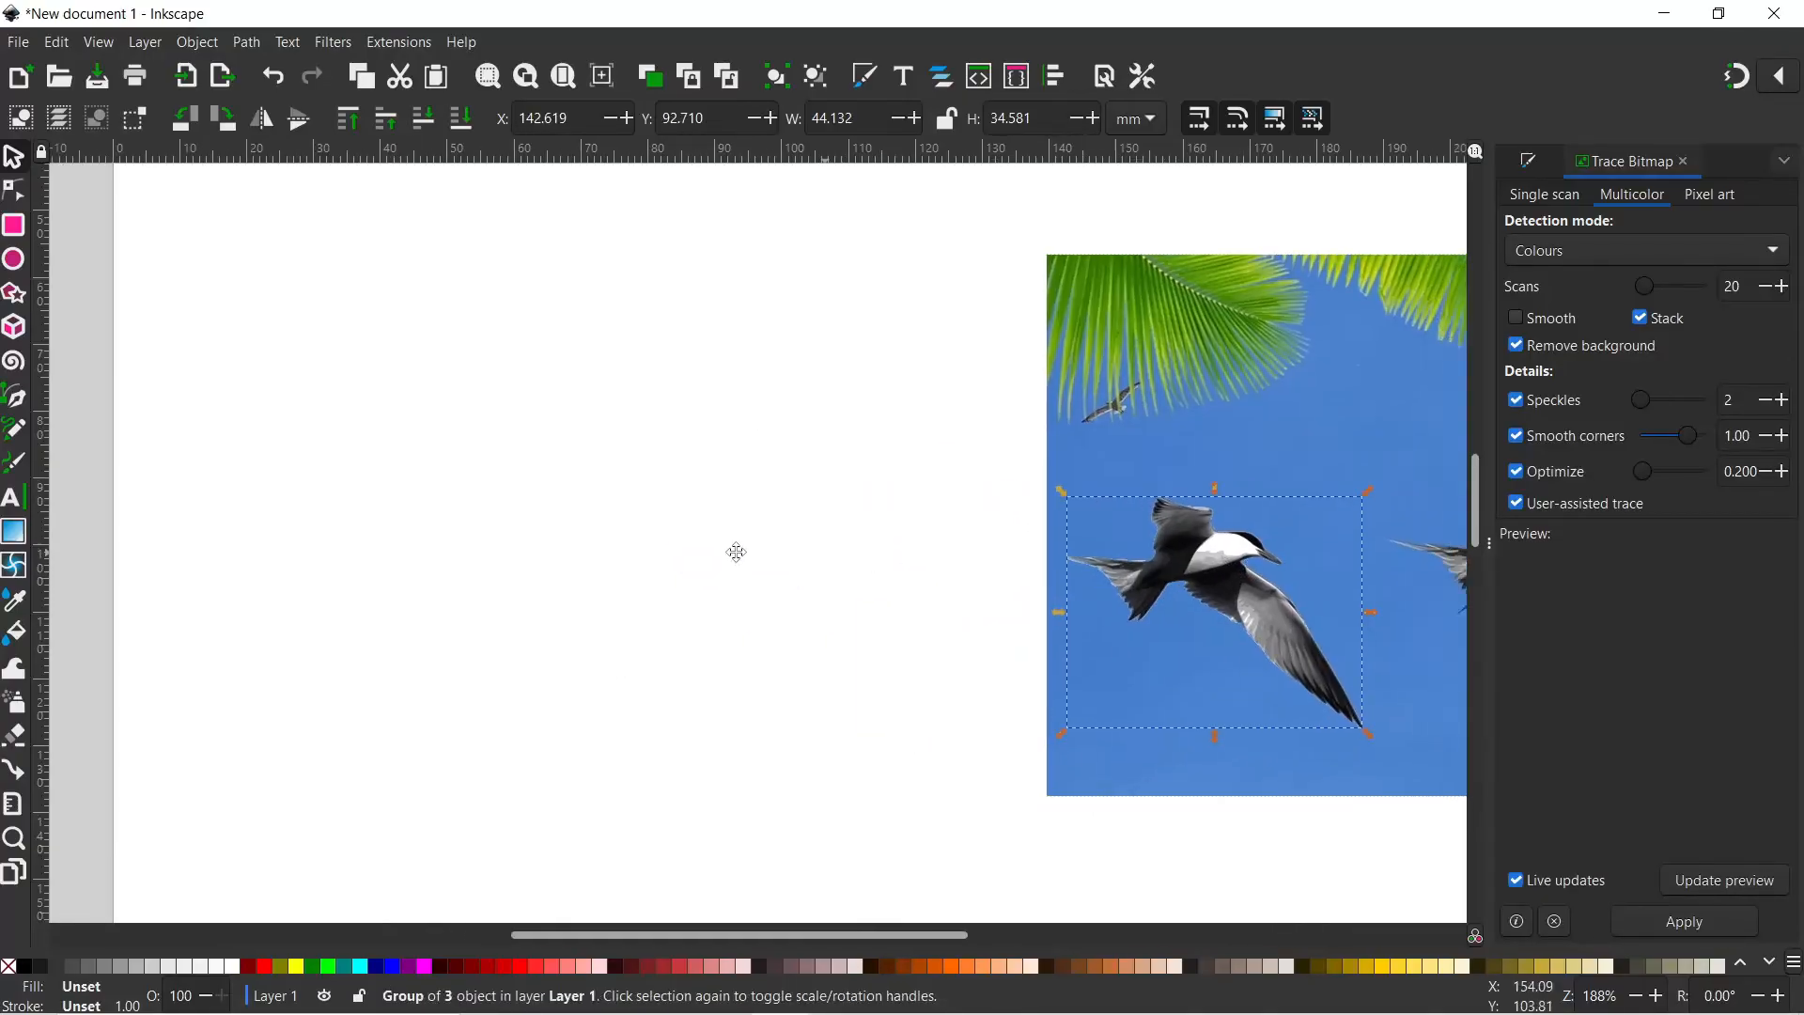
pyautogui.click(1515, 345)
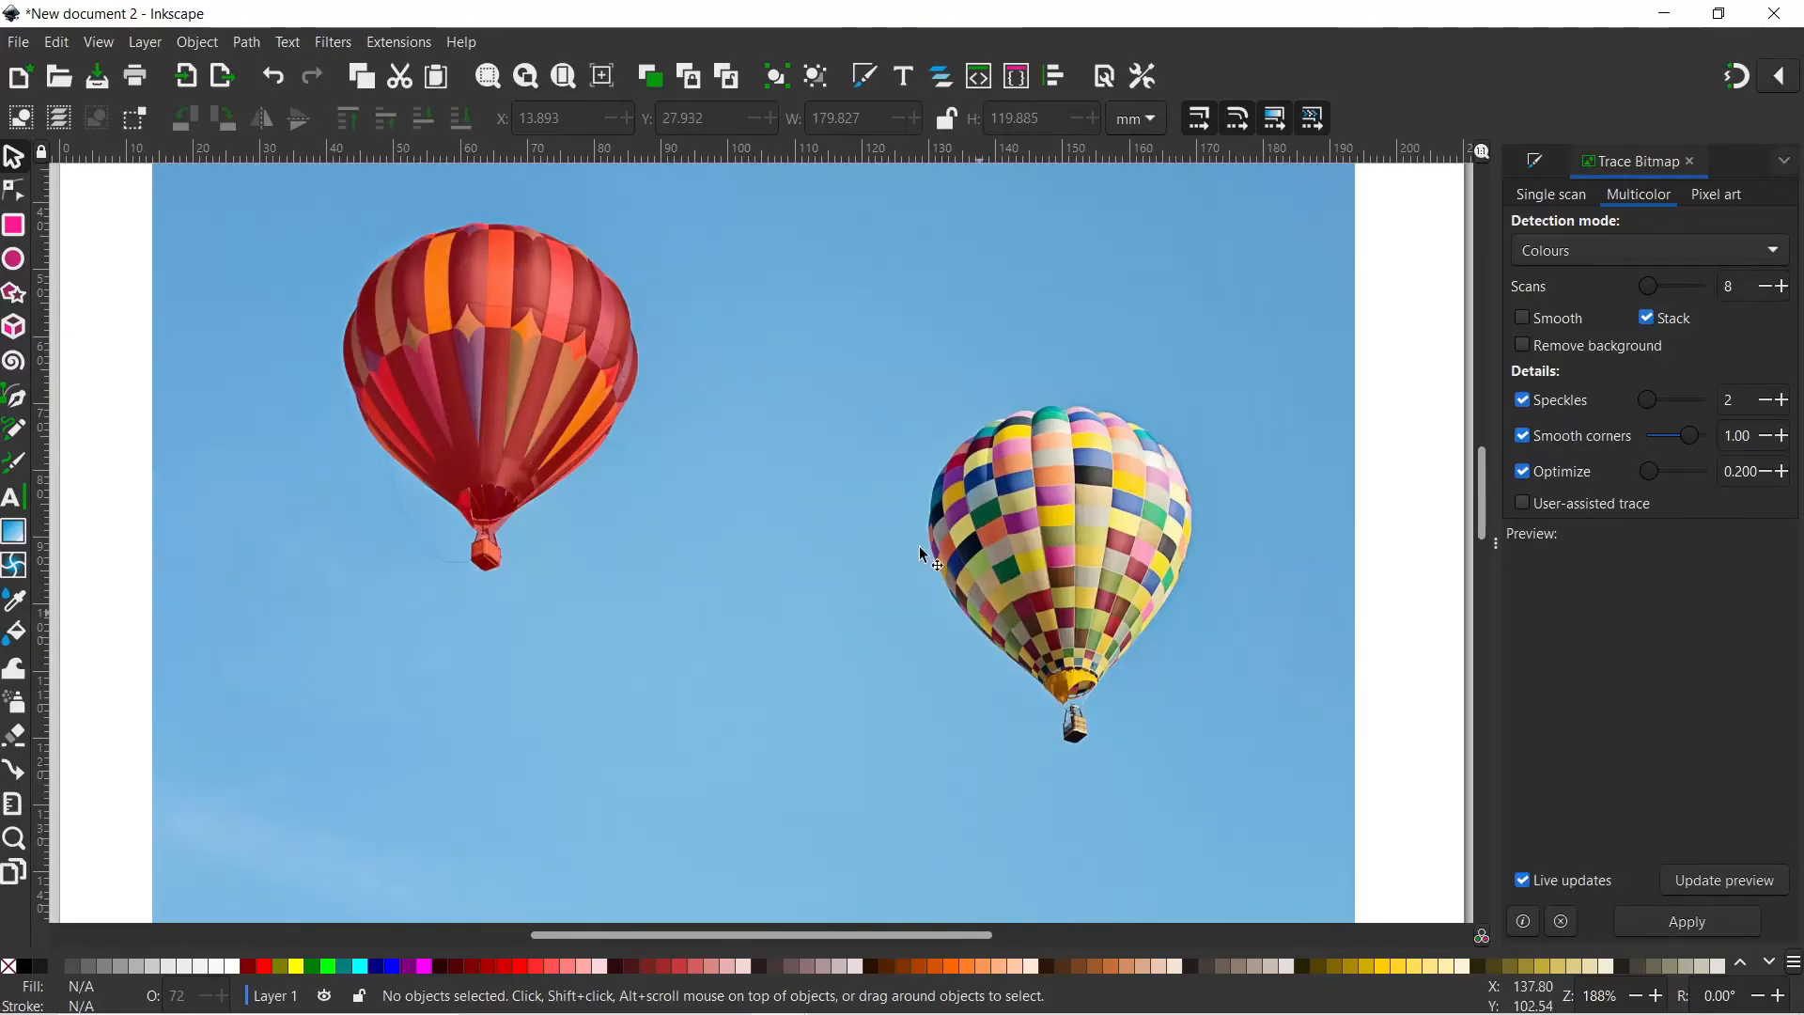
# Clip the hot-air balloon photo to the semi-transparent red shape covering the larger balloon
pyautogui.click(494, 364)
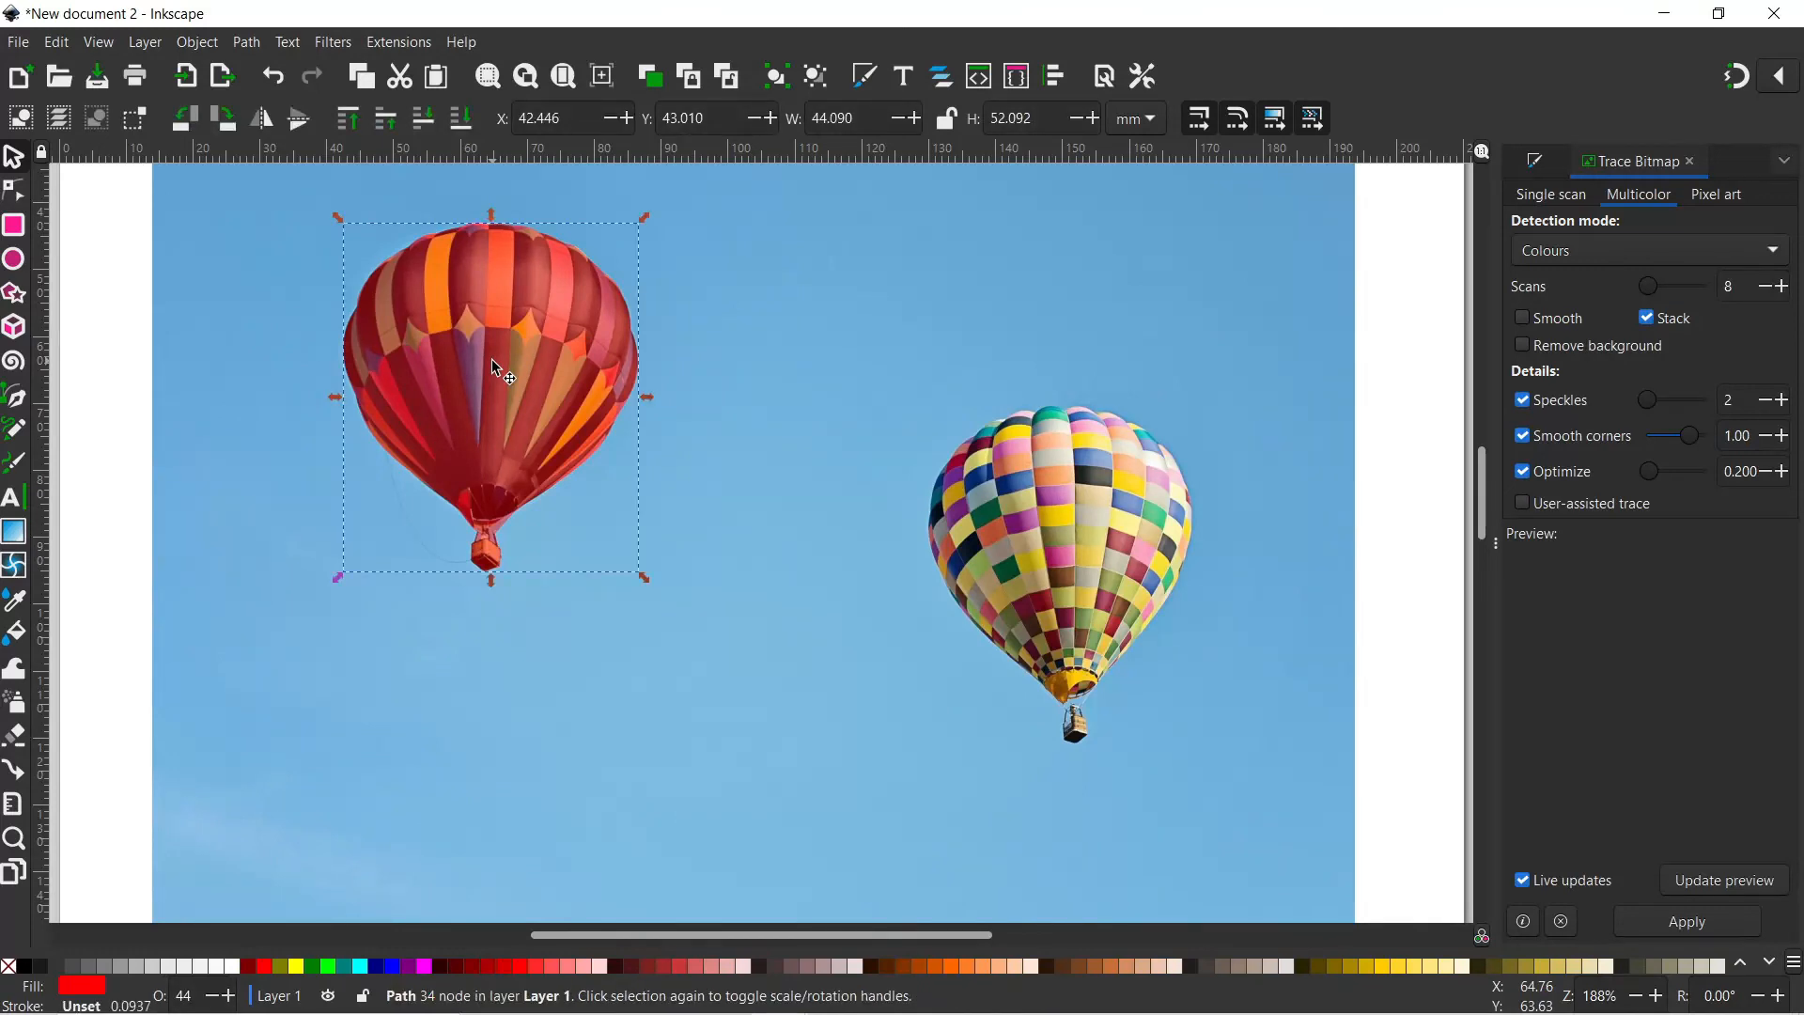
pyautogui.moveTo(491, 360)
pyautogui.mouseDown()
pyautogui.moveTo(557, 364)
pyautogui.moveTo(725, 428)
pyautogui.mouseUp()
pyautogui.hotkey('ctrl', 'z')
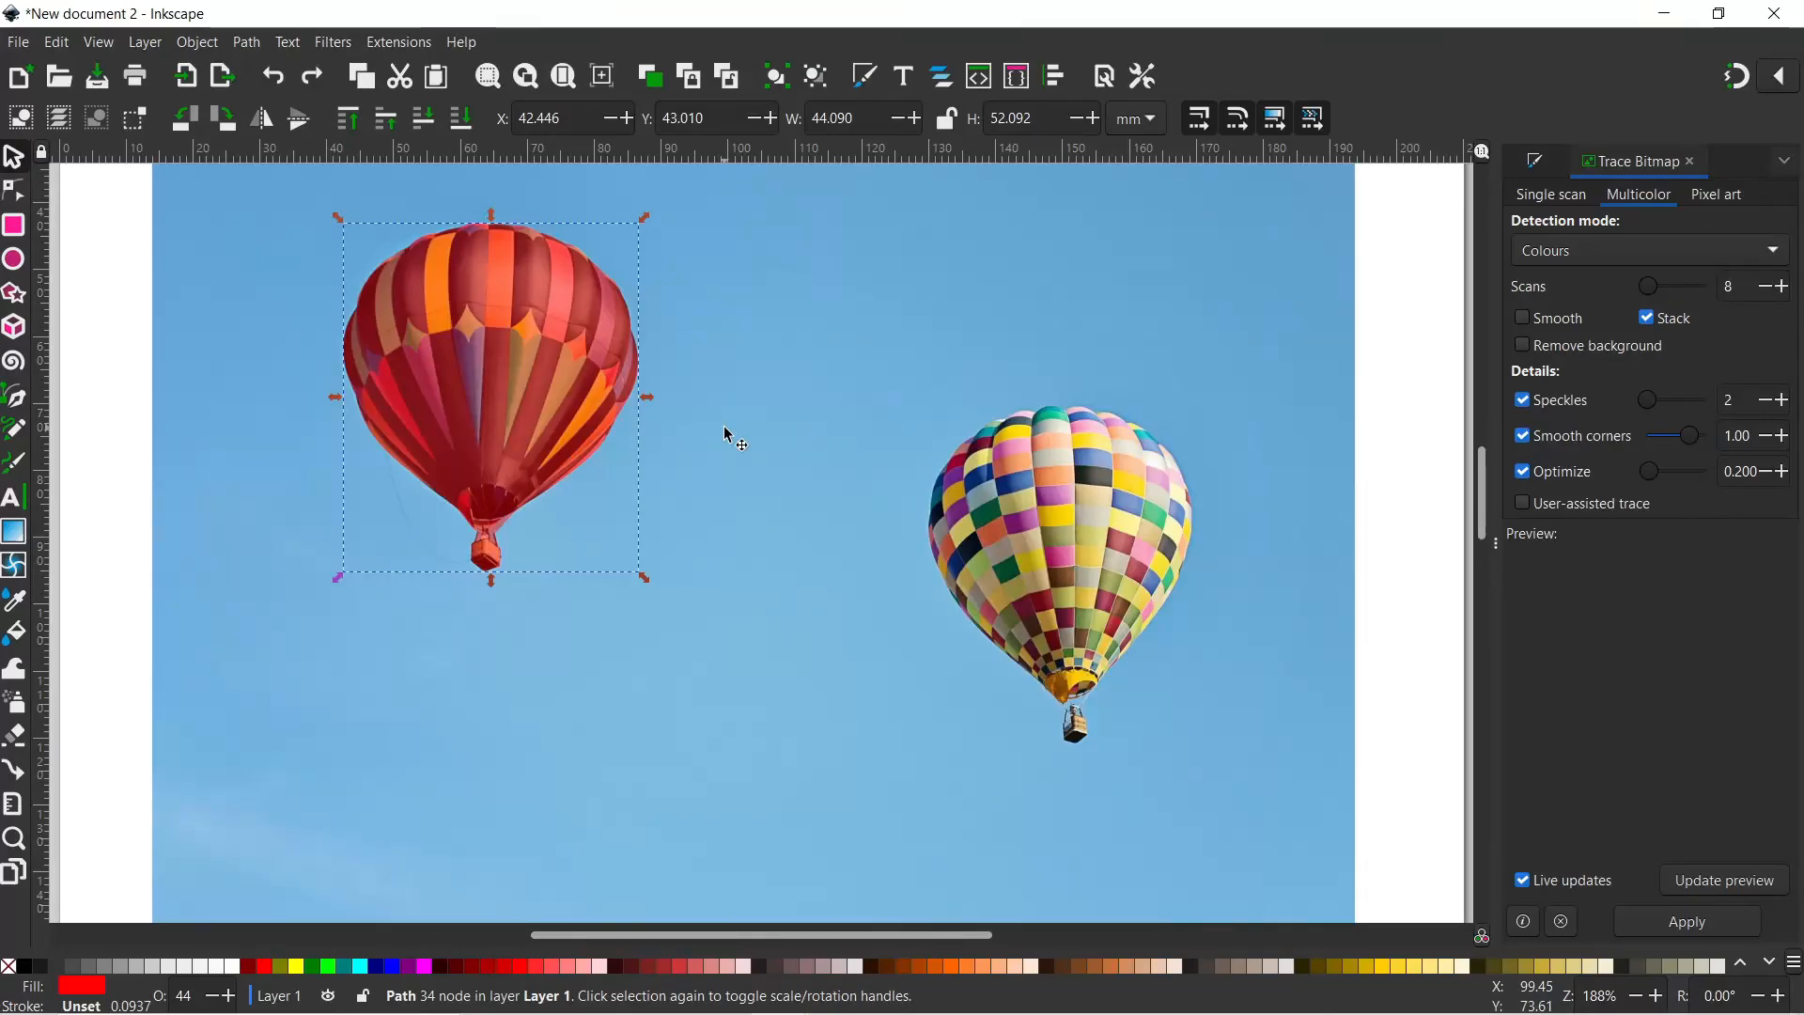
pyautogui.keyDown('shift'); pyautogui.click(226, 287); pyautogui.keyUp('shift')
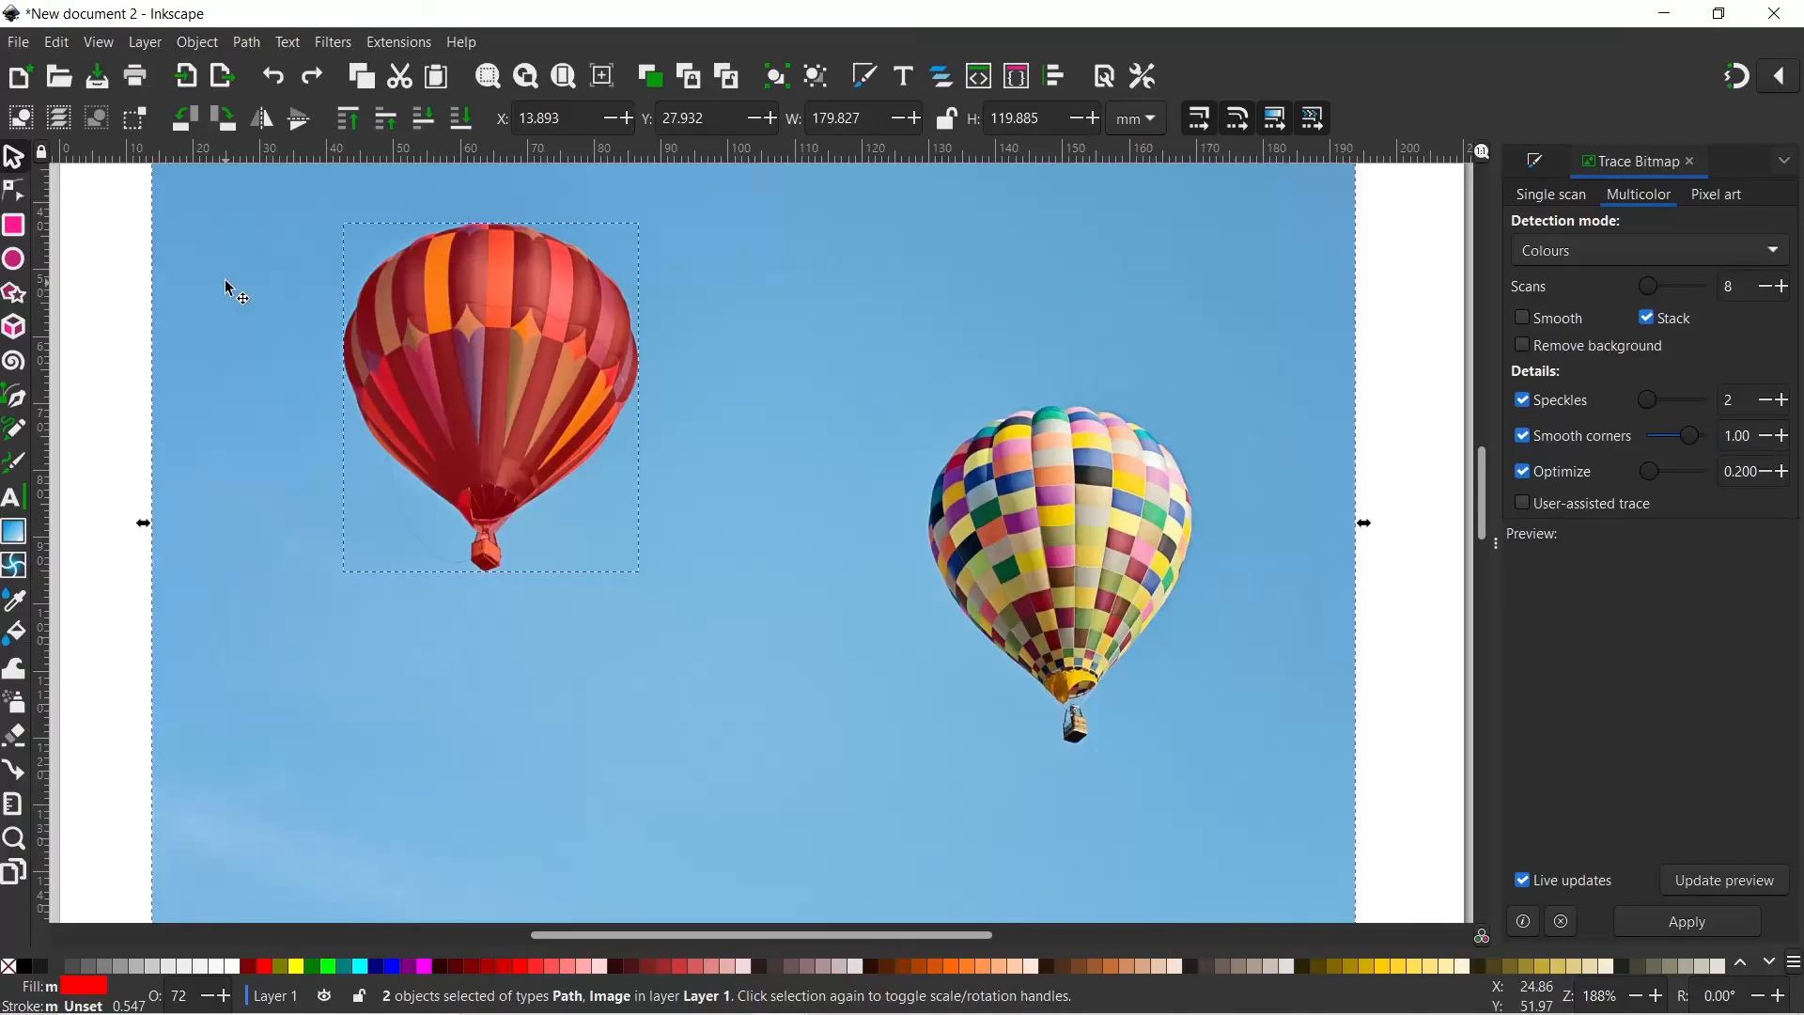
pyautogui.click(198, 43)
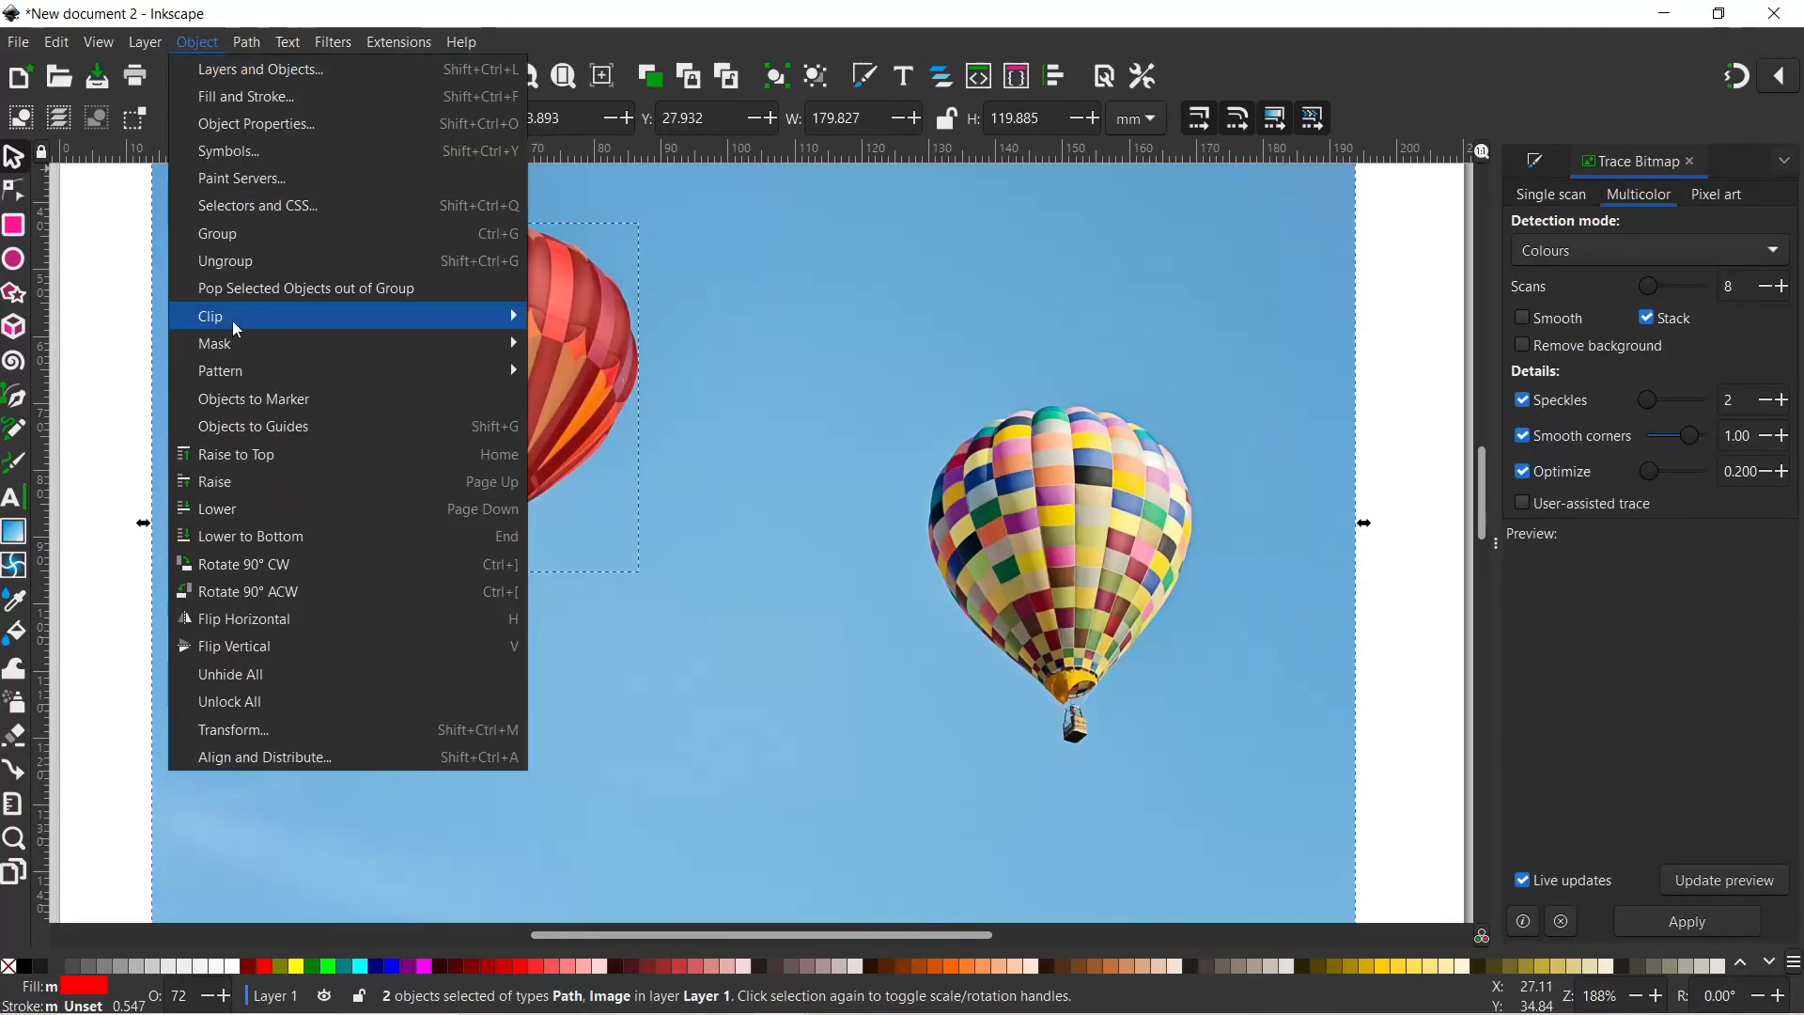
pyautogui.moveTo(237, 329)
pyautogui.click(561, 322)
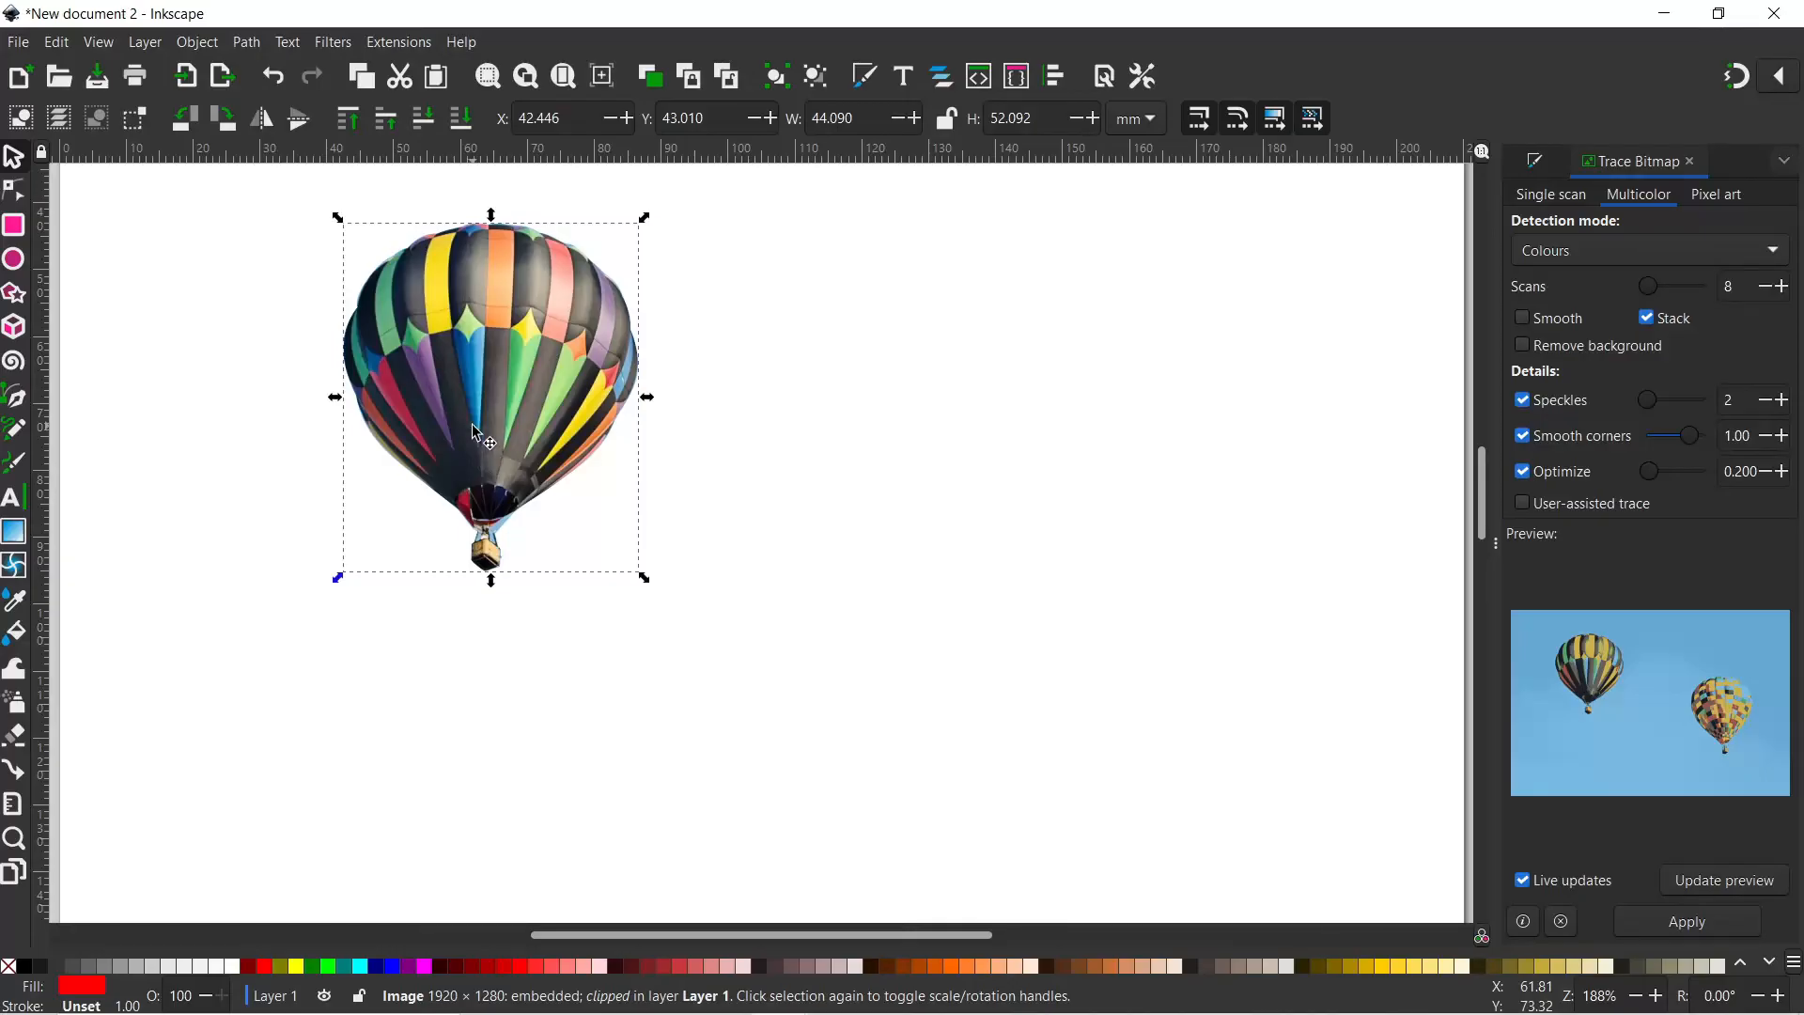
# Export the clipped balloon selection as a PNG file into New folder
pyautogui.click(18, 43)
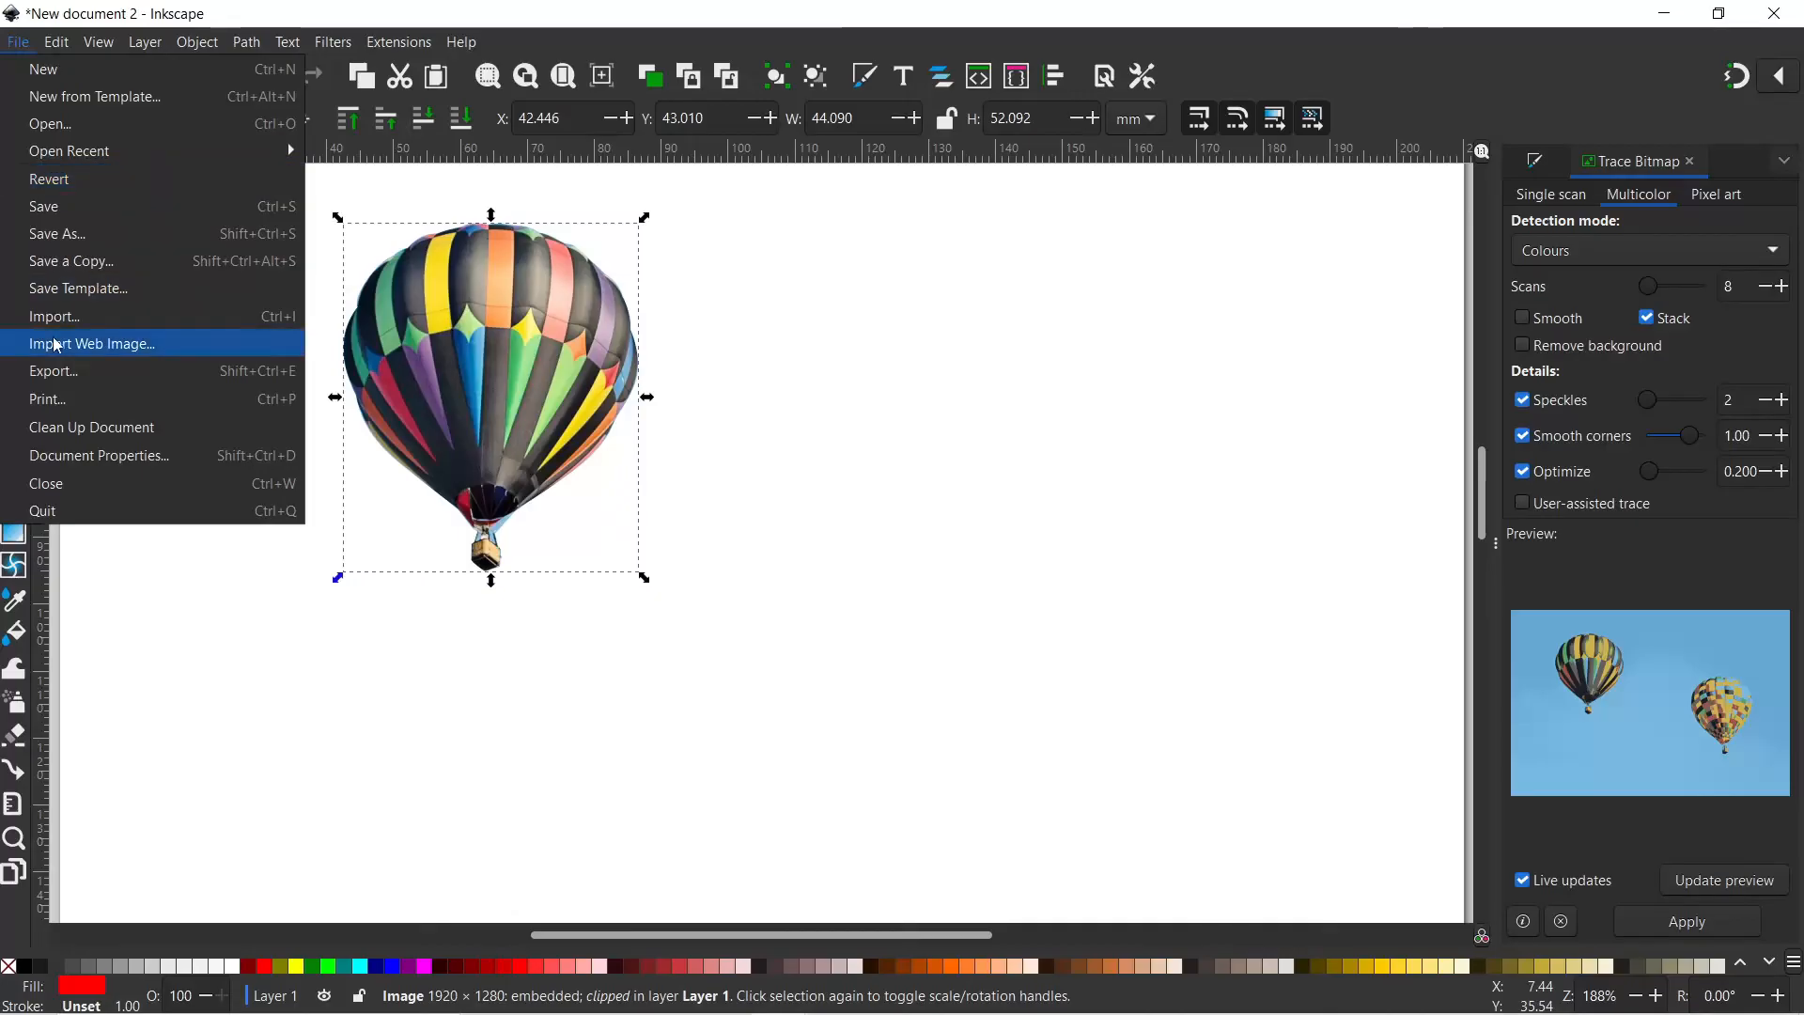
pyautogui.click(55, 376)
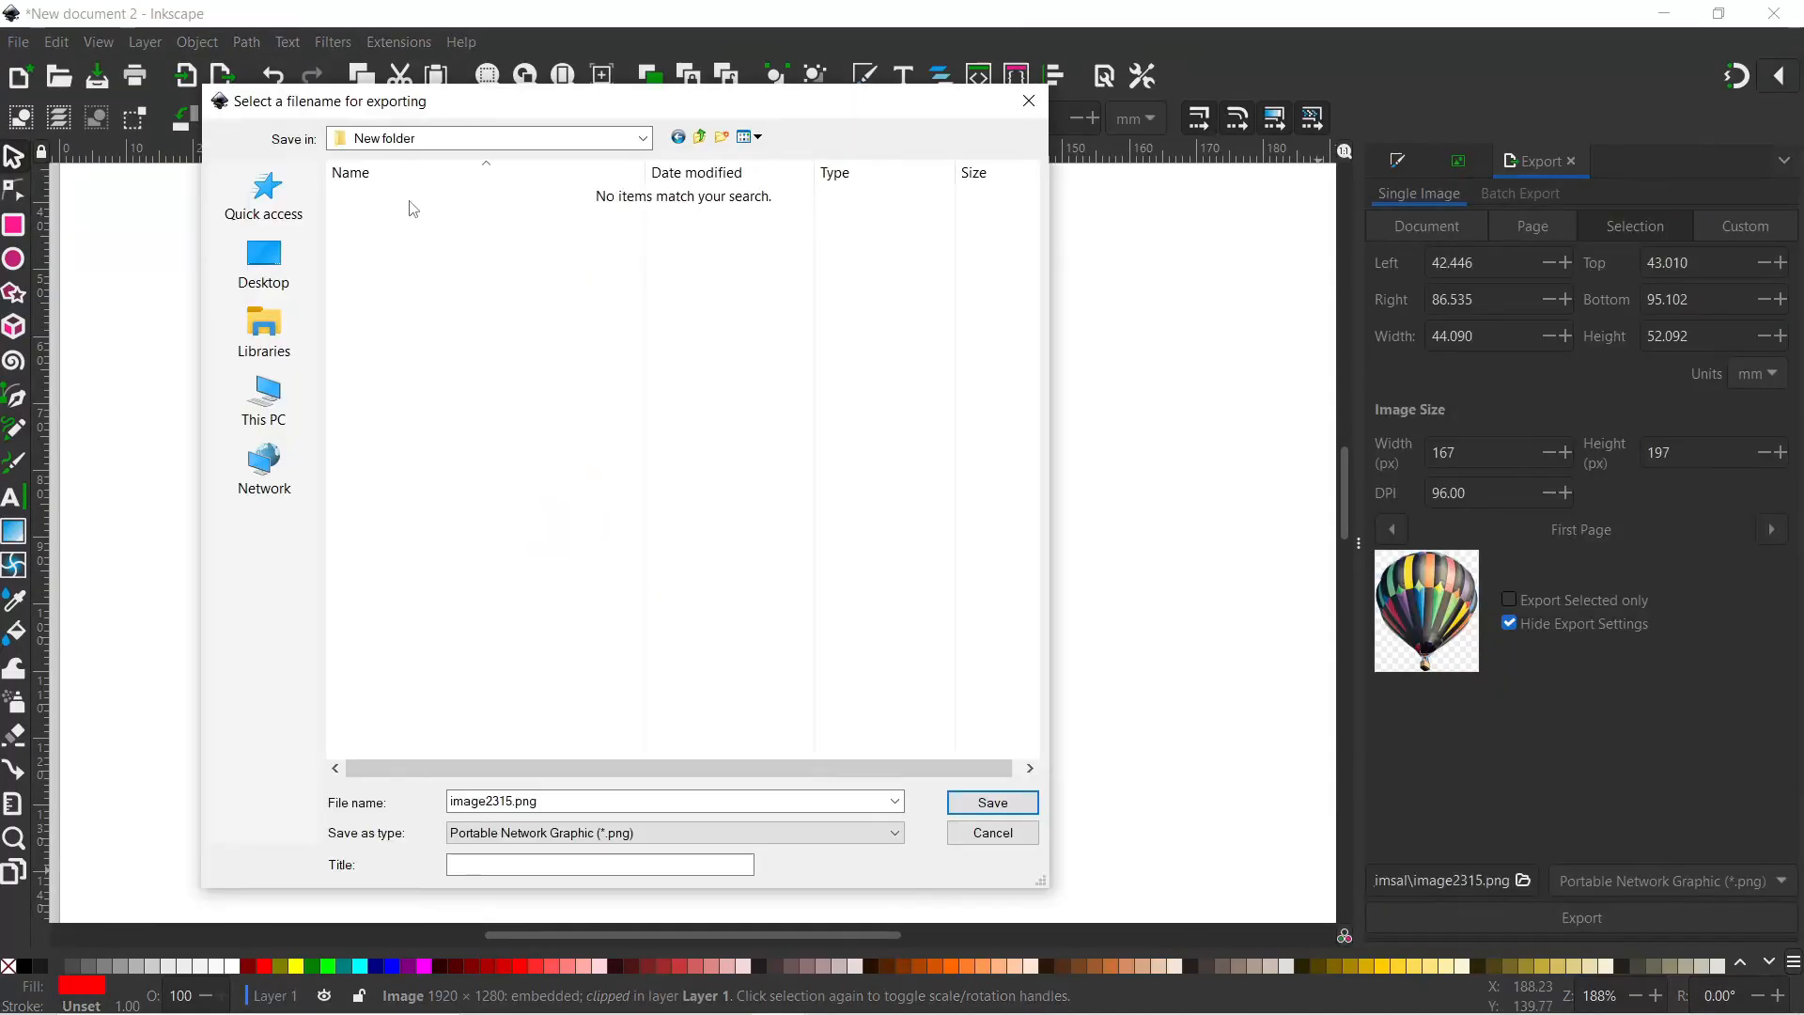
pyautogui.click(992, 805)
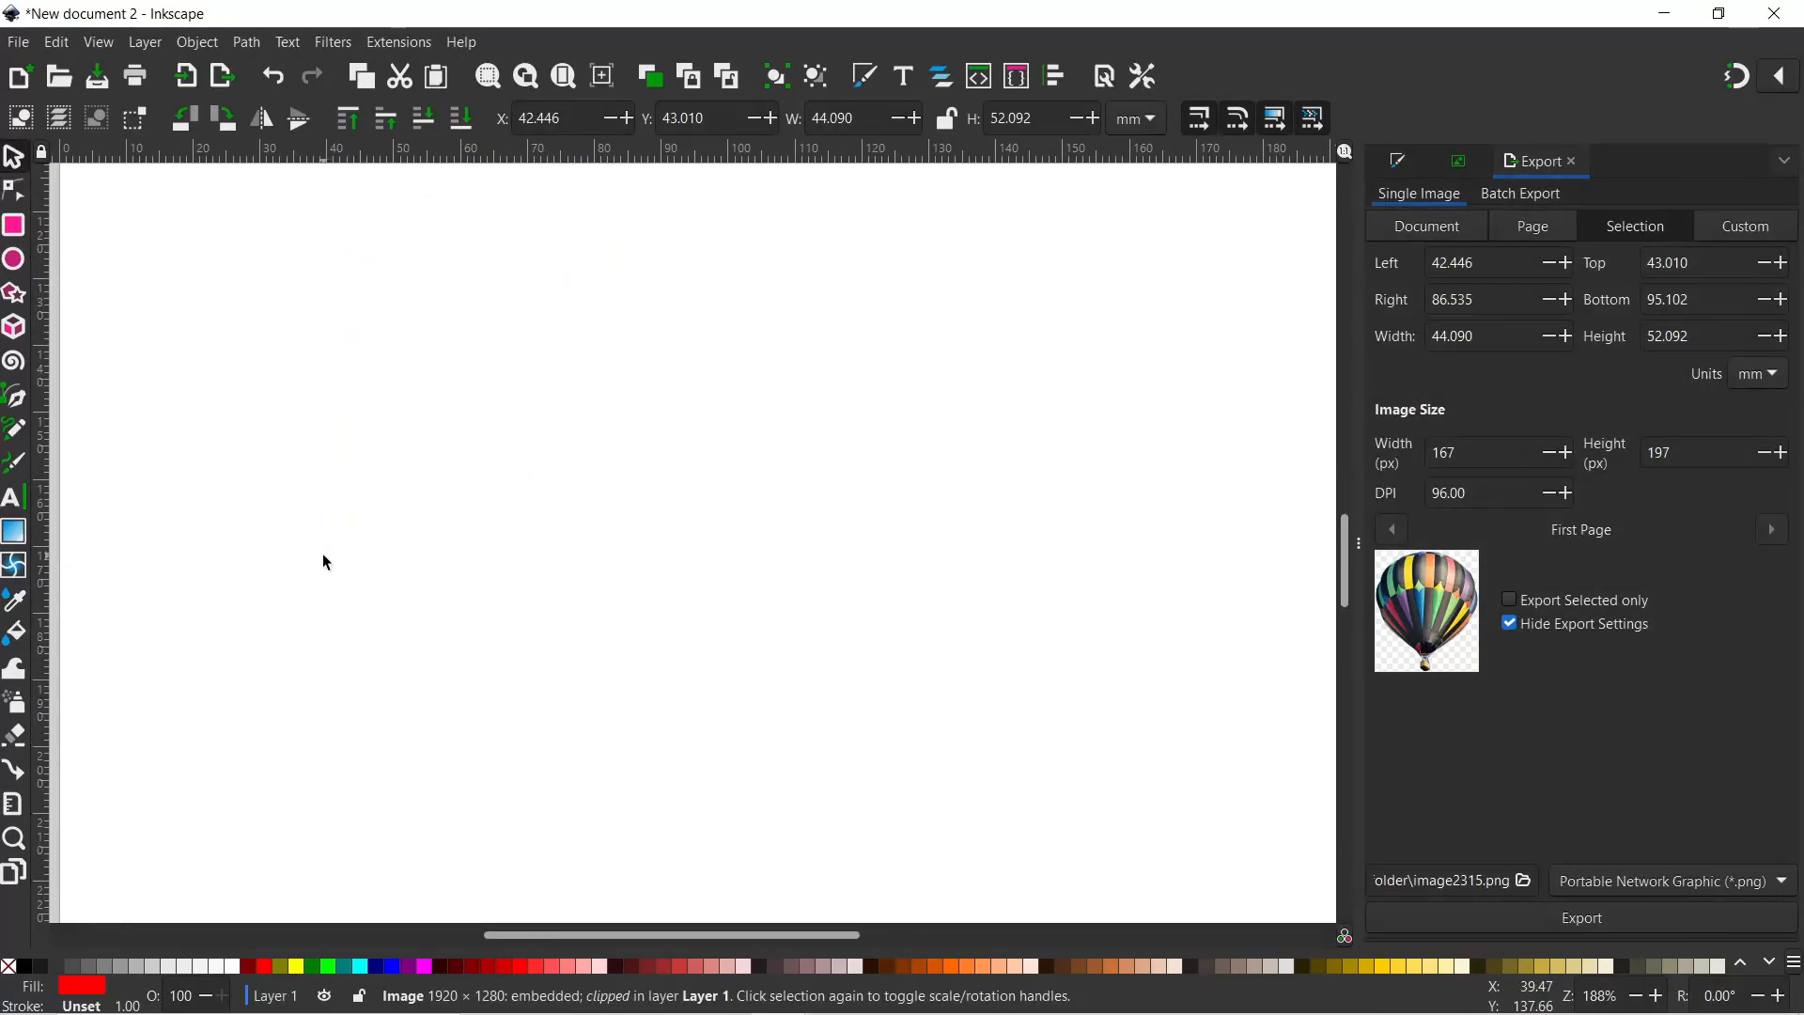
# Import the exported balloon picture image2315.png from New folder into the document
pyautogui.click(18, 43)
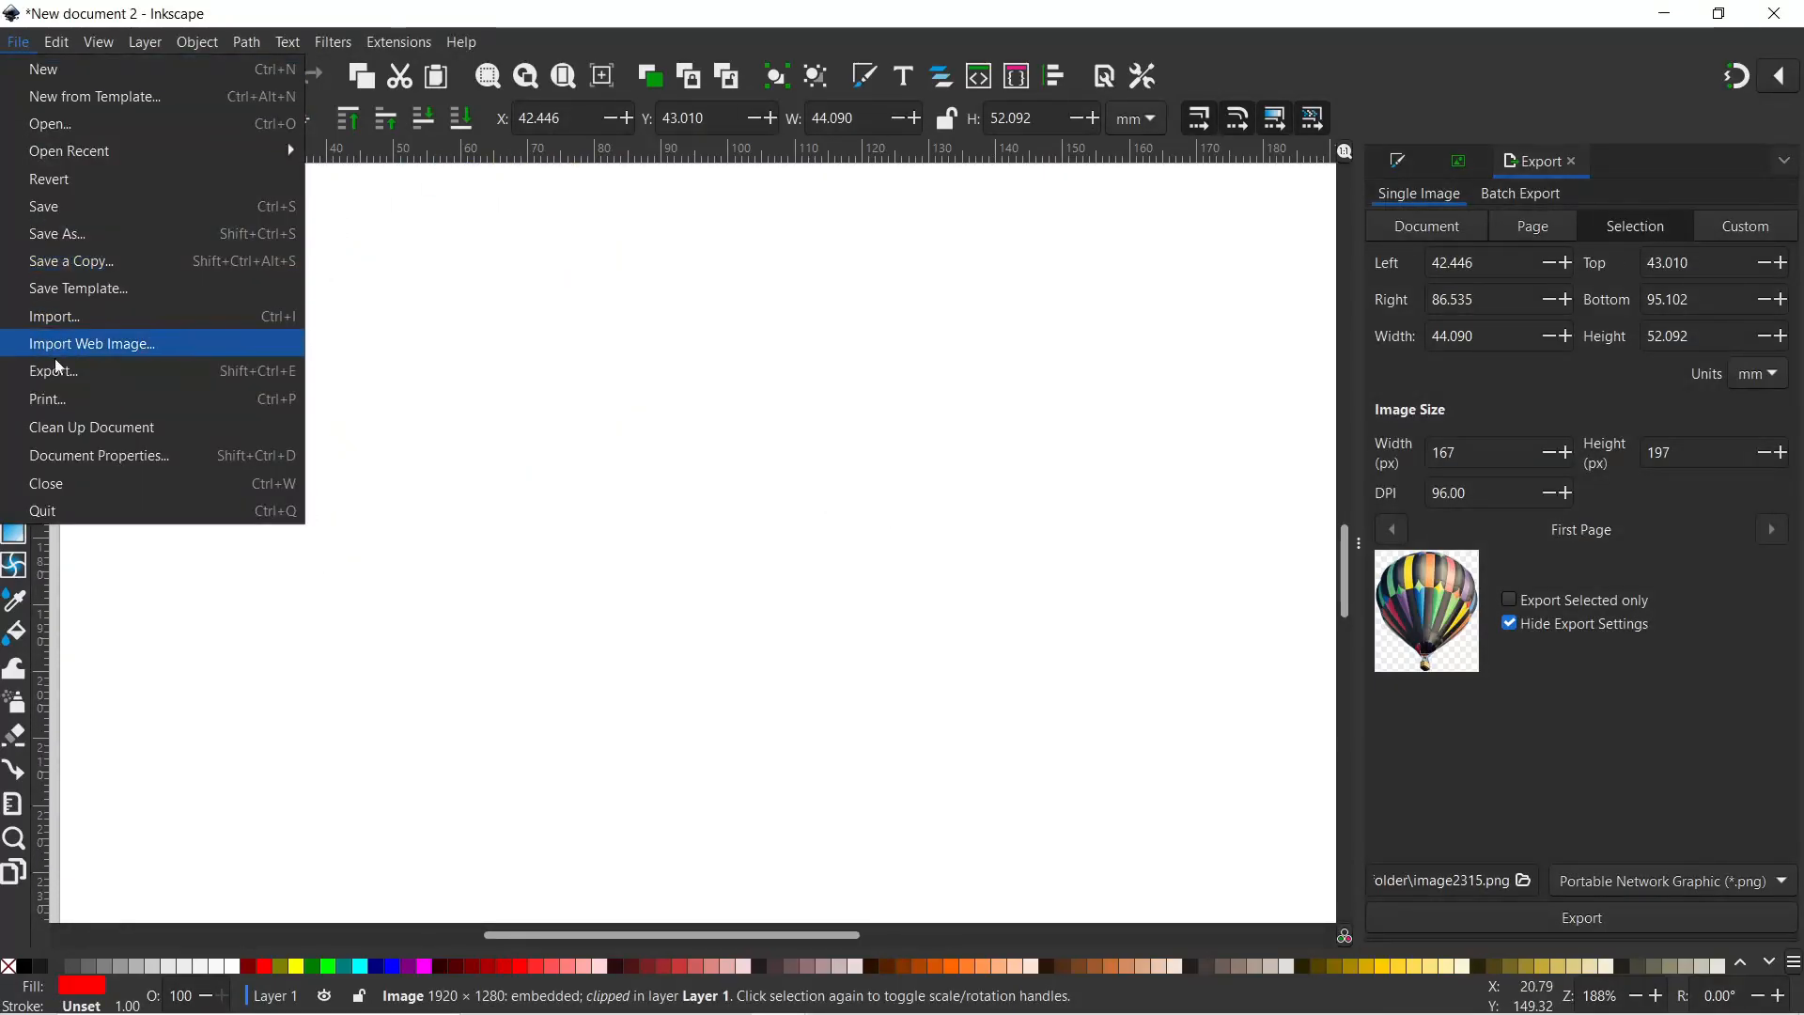
pyautogui.click(54, 319)
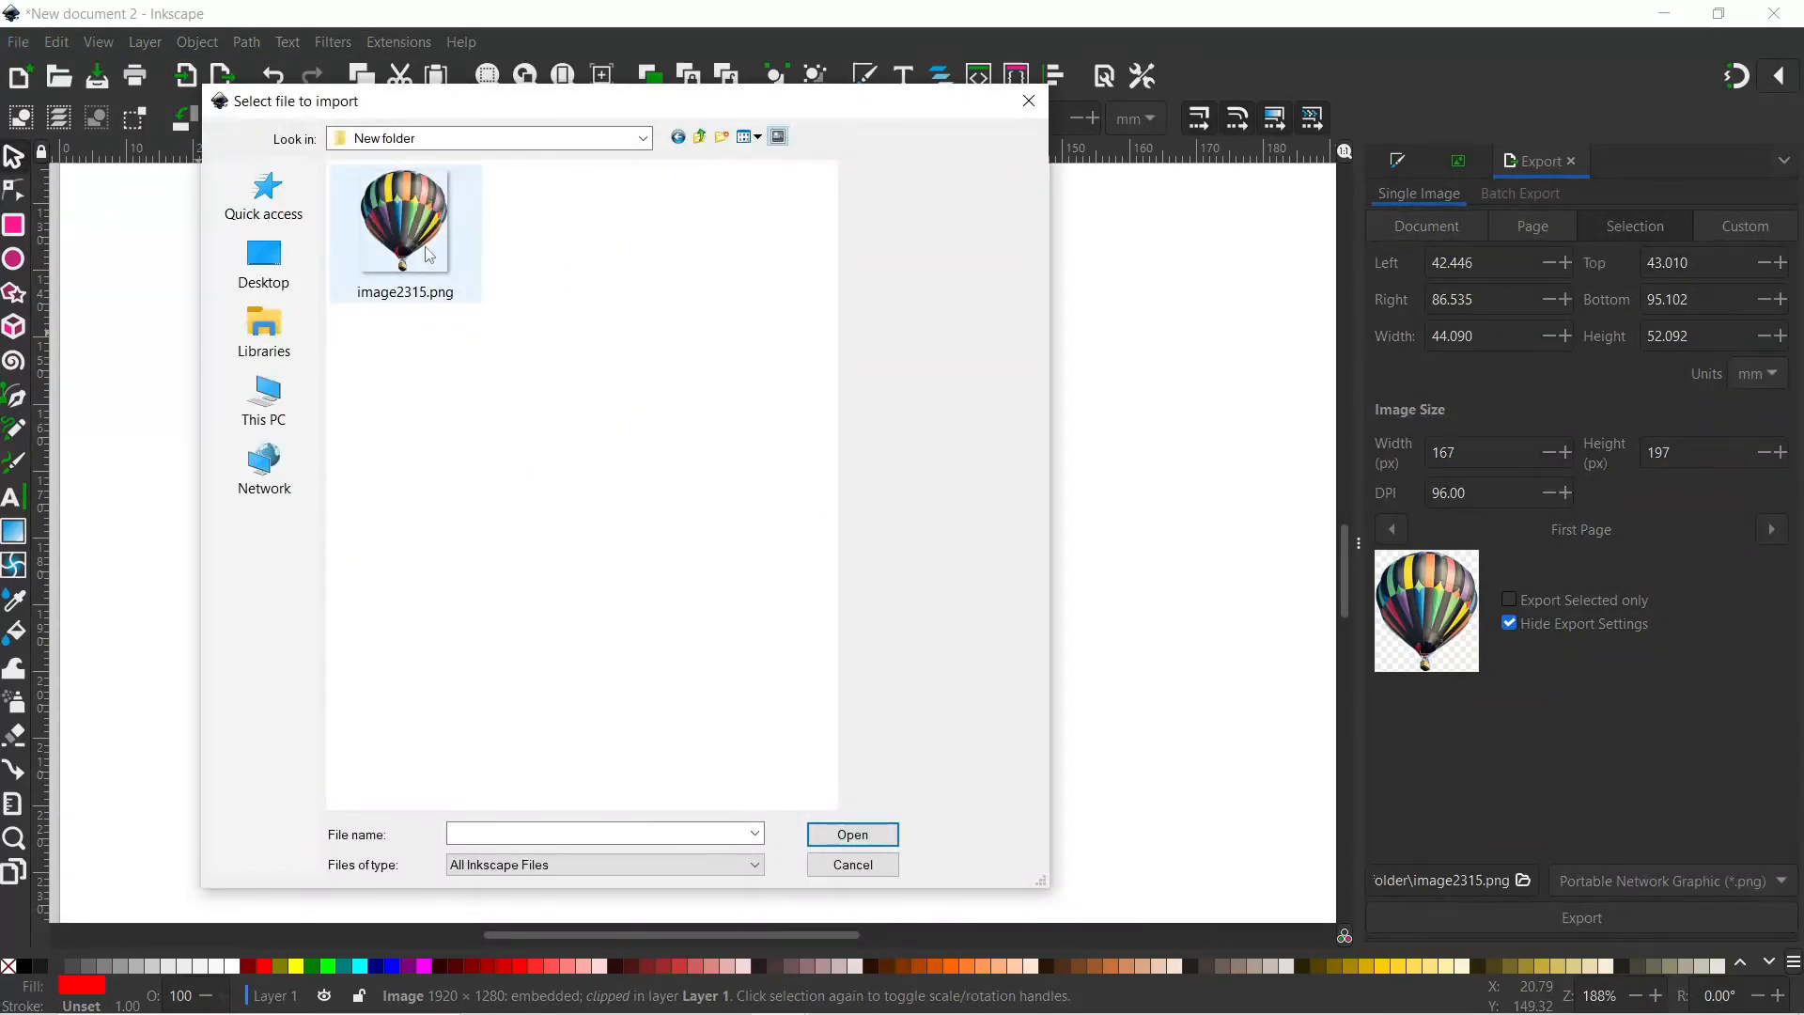
pyautogui.doubleClick(411, 235)
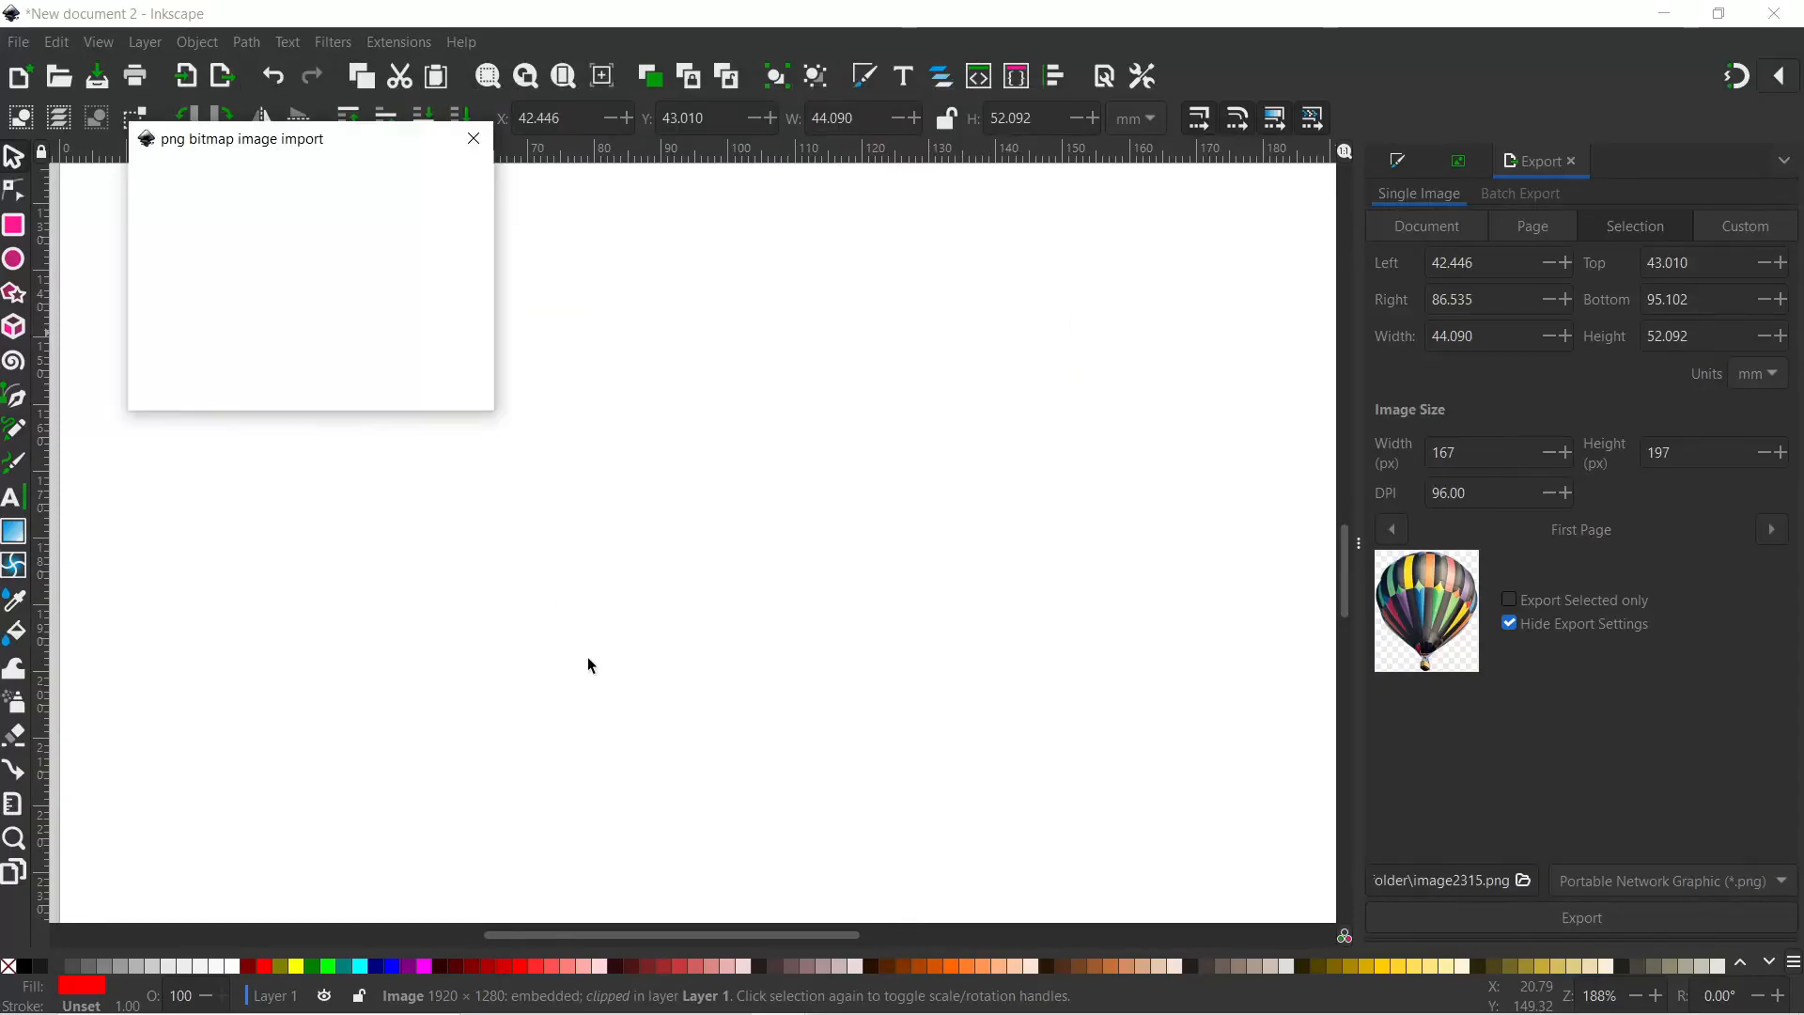
pyautogui.click(459, 391)
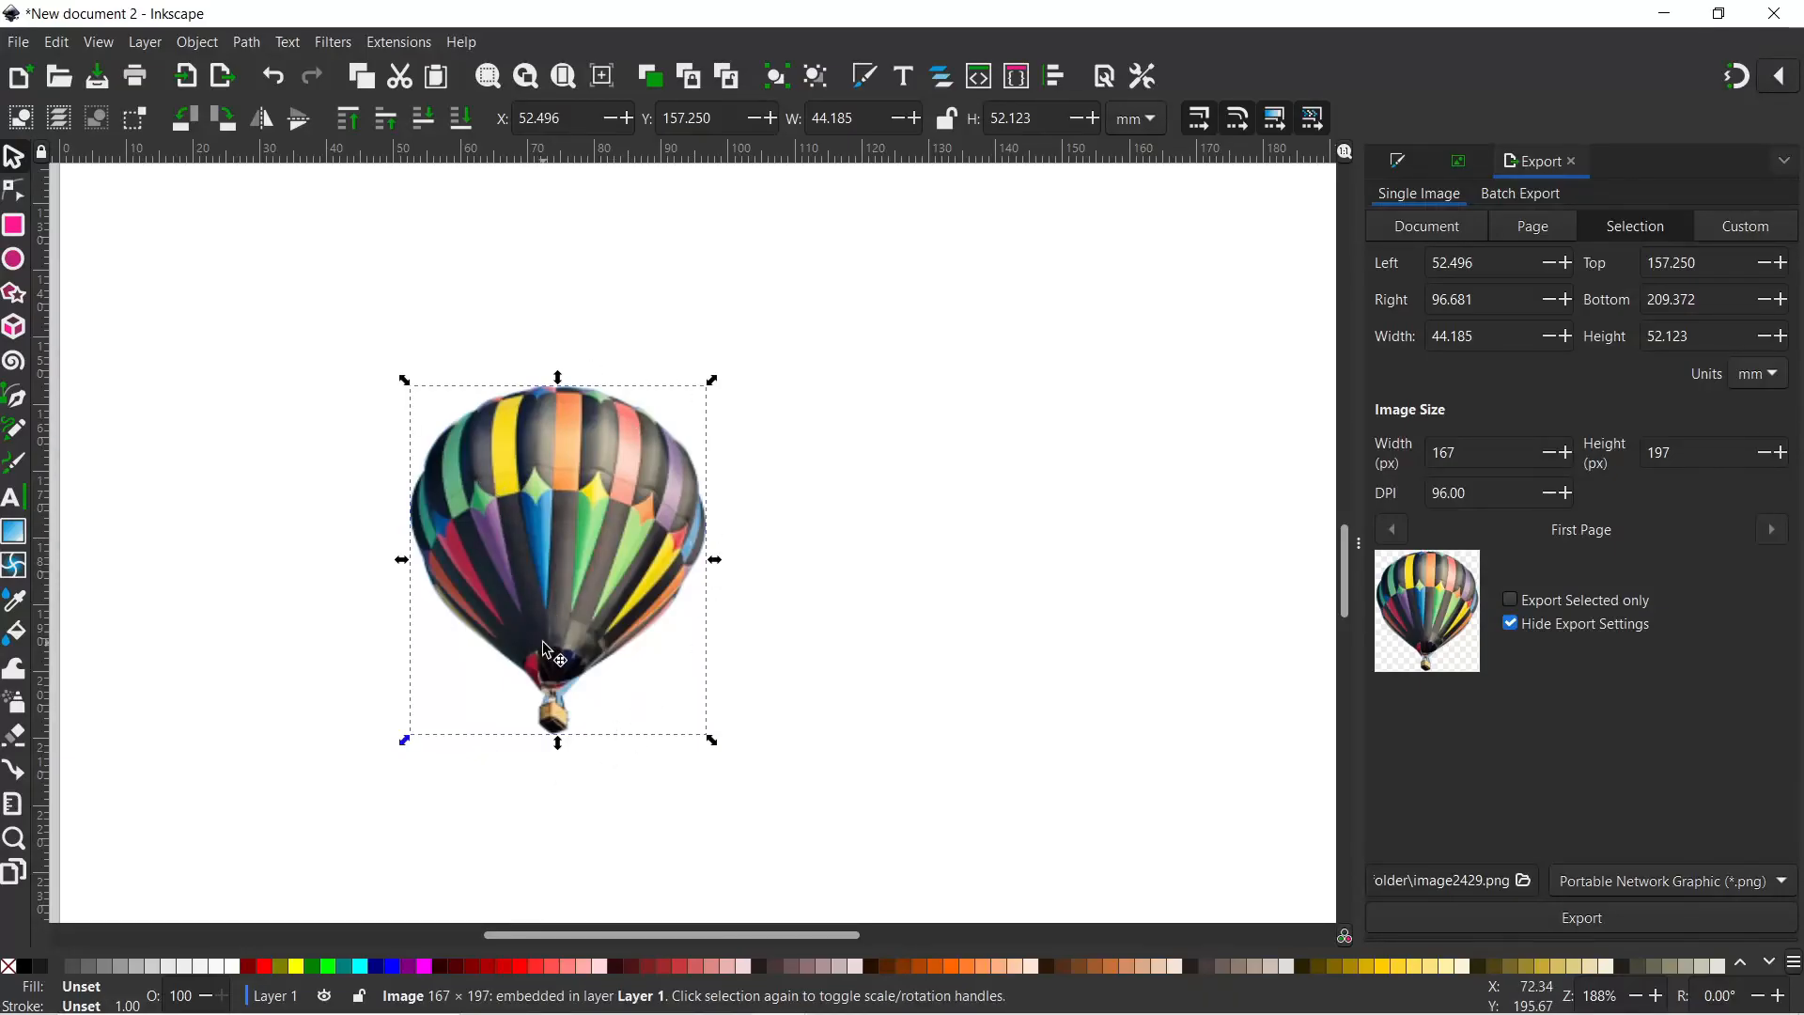
# Trace the imported balloon in multicolour Colours mode with 8 scans and move the trace beside the original
pyautogui.click(1460, 164)
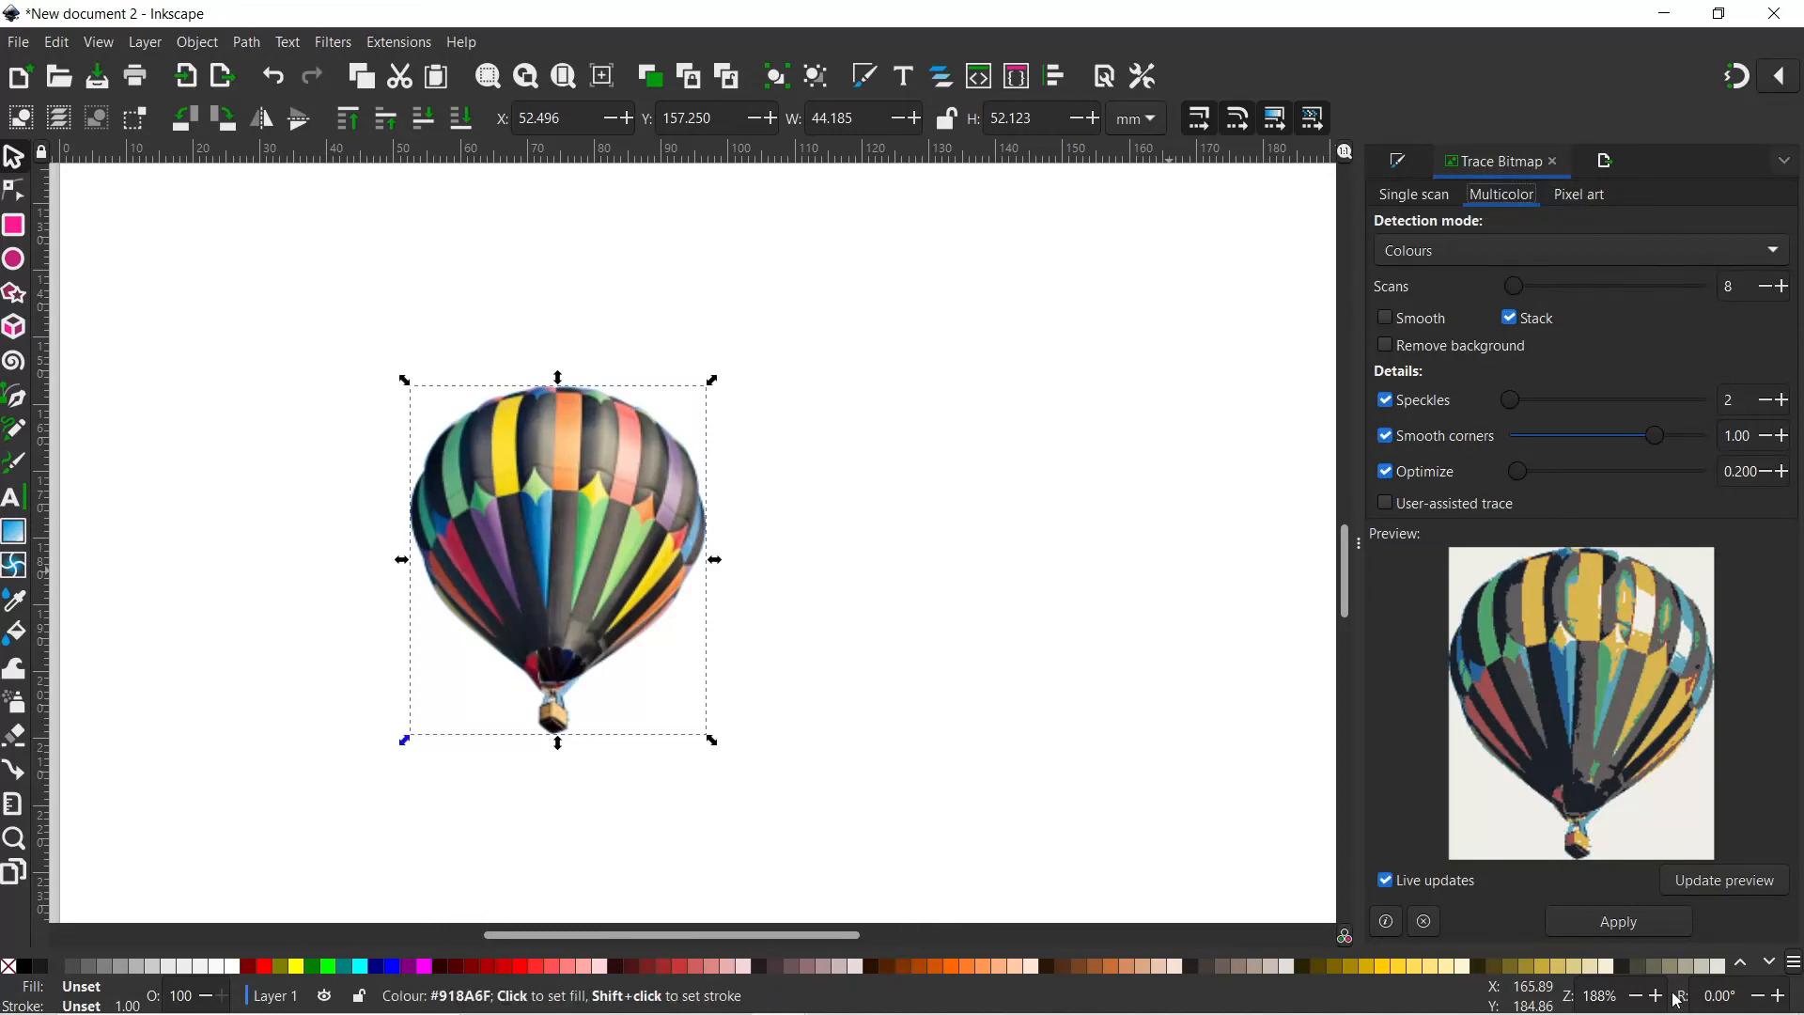
pyautogui.click(1631, 928)
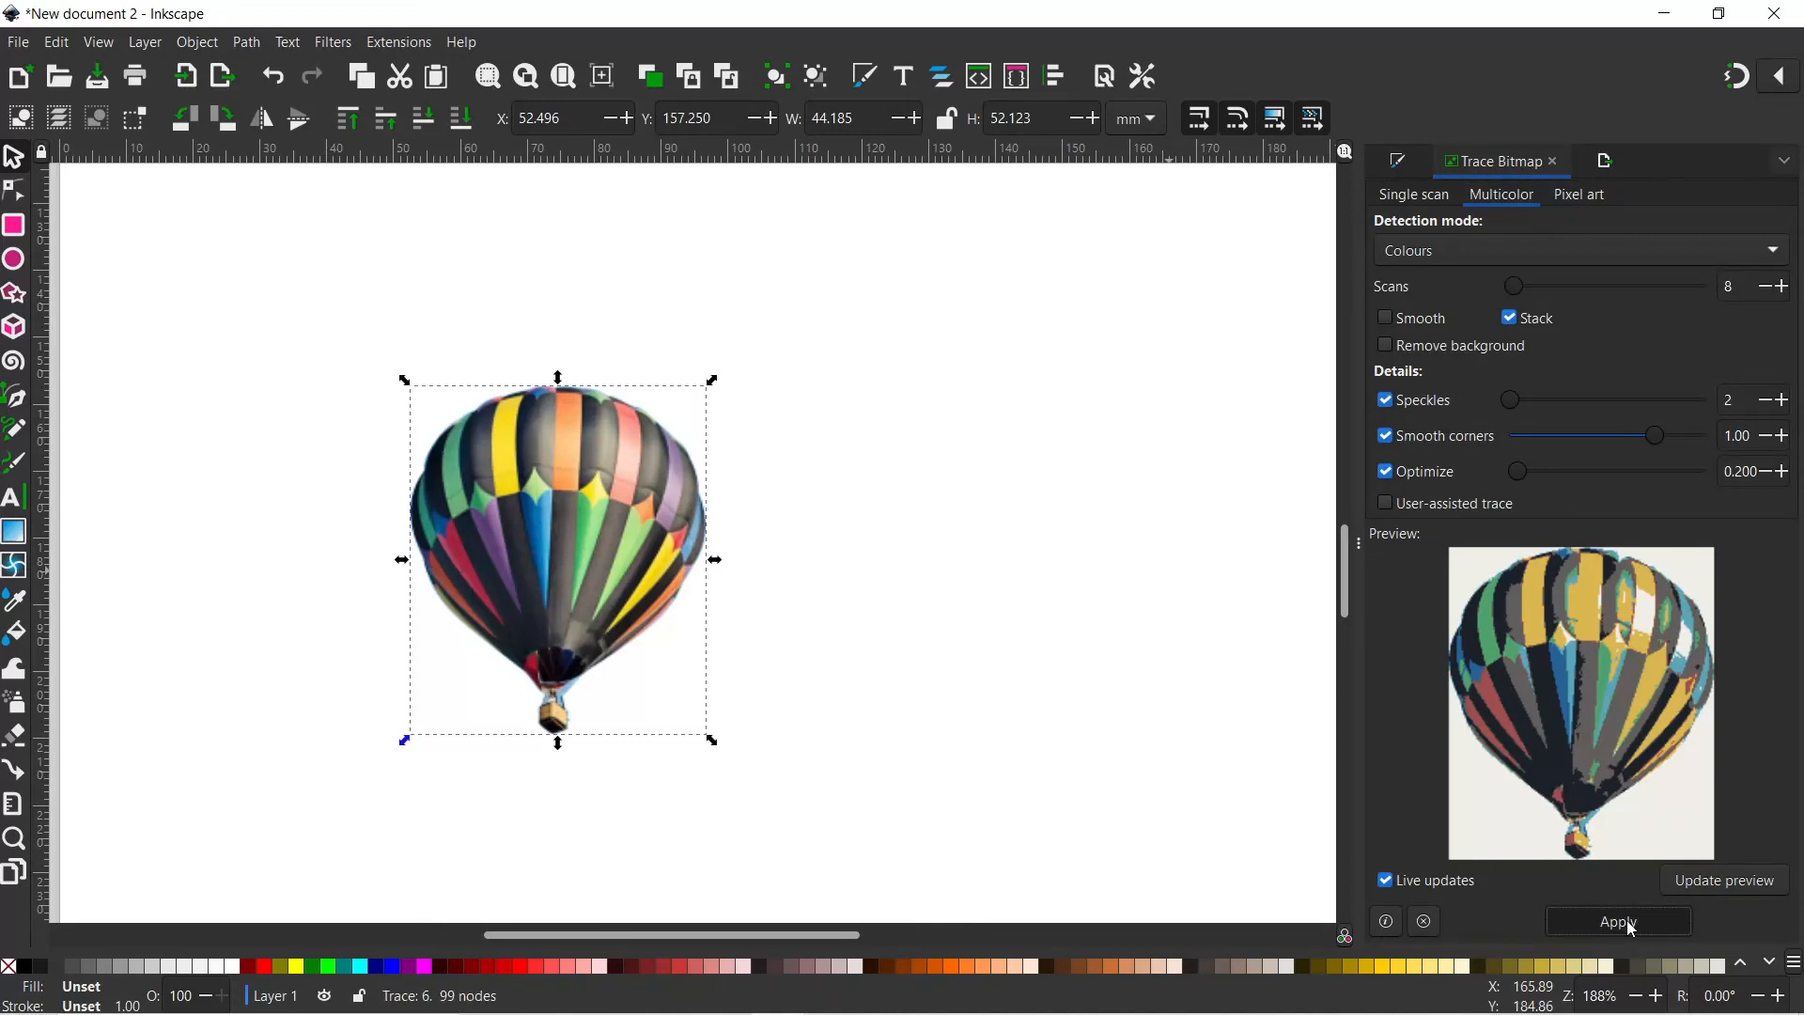
pyautogui.moveTo(616, 545); pyautogui.dragTo(1081, 509)
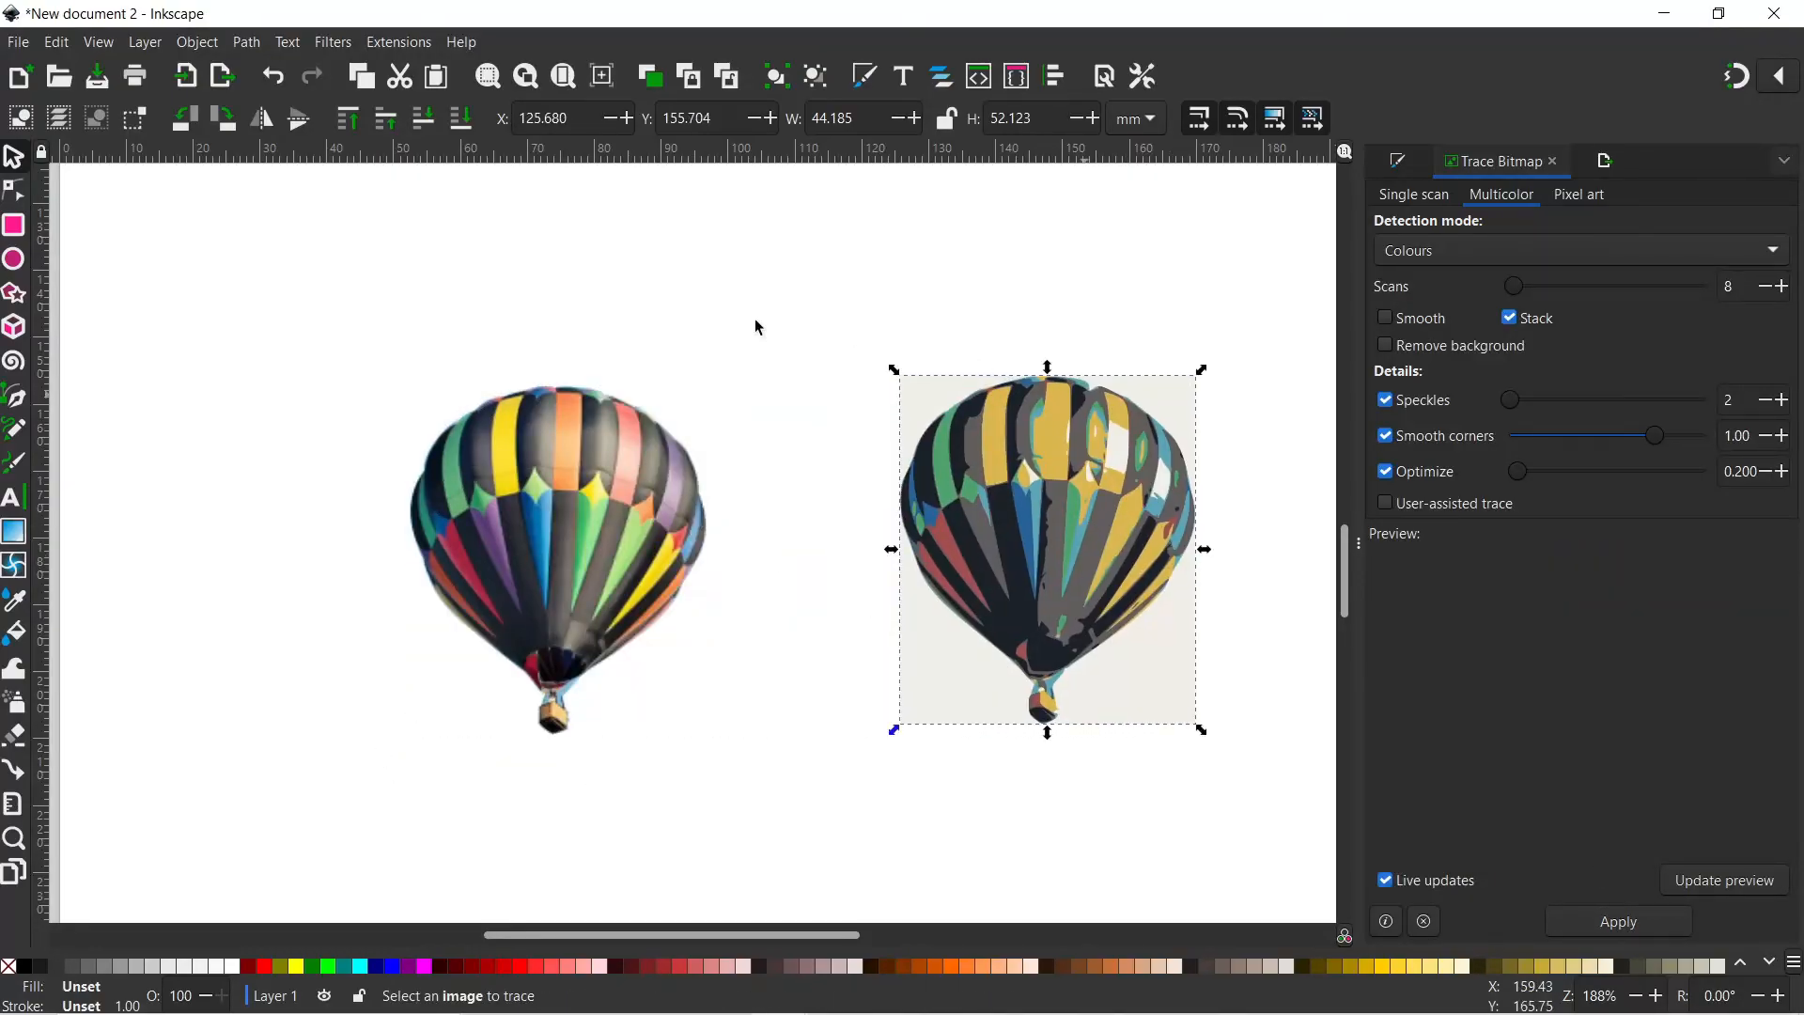